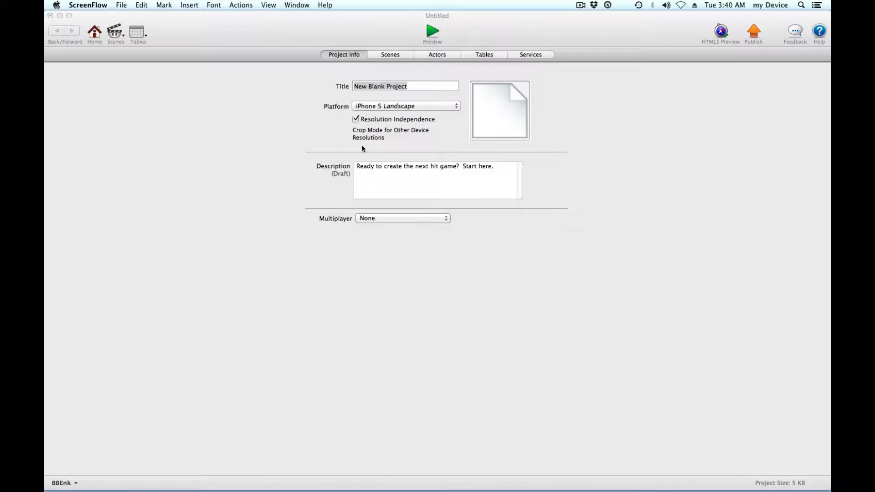
# - Set the project's platform to iPad Portrait, accepting the resolution change, and turn off Resolution Independence
pyautogui.click(432, 105)
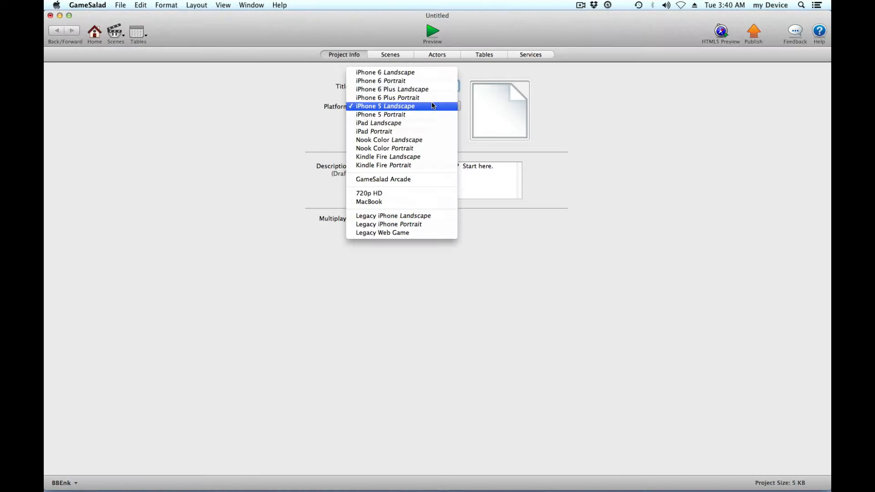
pyautogui.click(401, 131)
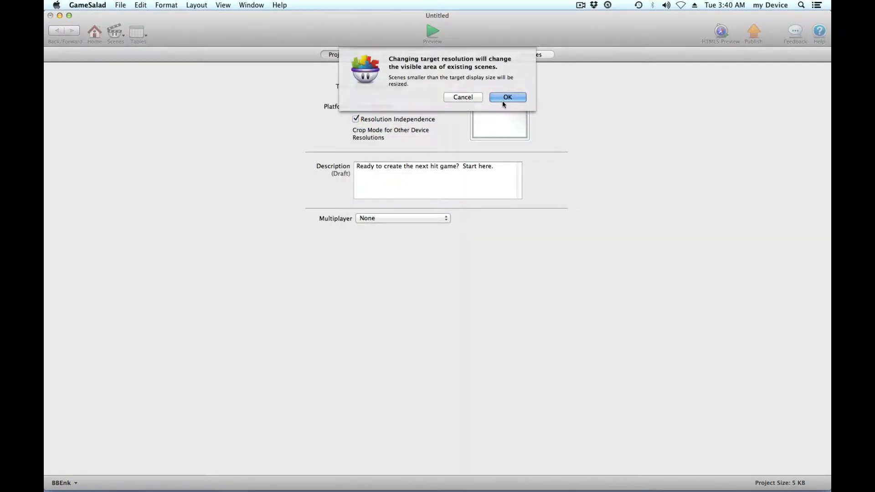
pyautogui.click(503, 98)
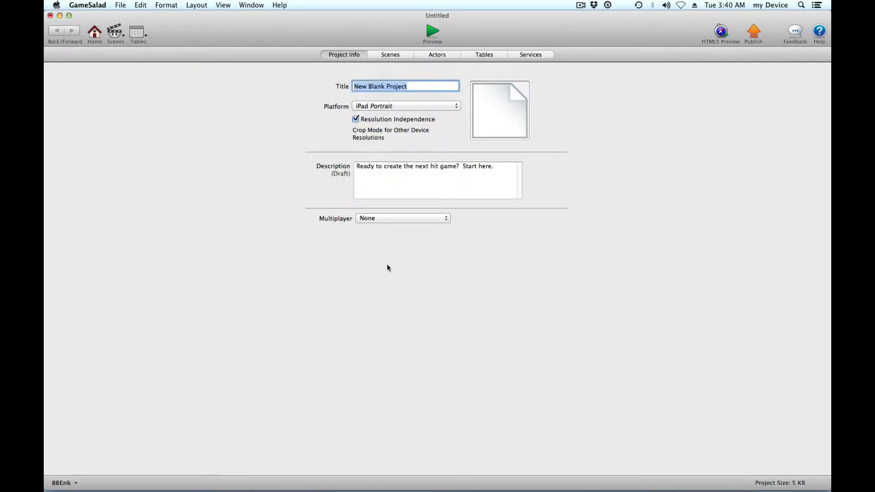
pyautogui.click(356, 119)
# - Rename the initial scene as Intro and open it for editing
pyautogui.click(393, 56)
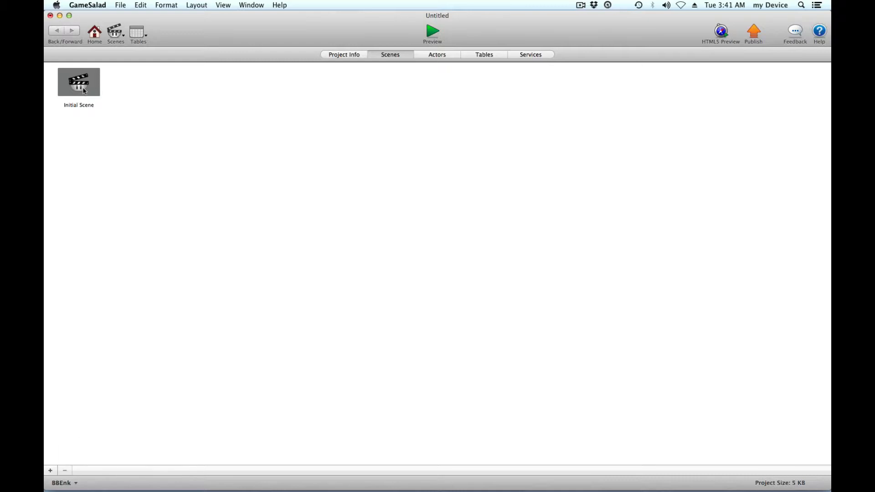
pyautogui.doubleClick(96, 105)
pyautogui.write('Intro')
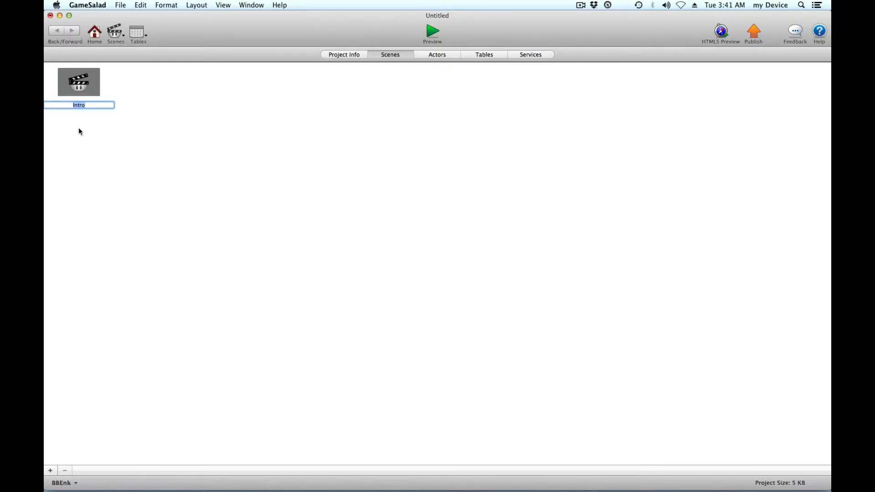
pyautogui.press('Return')
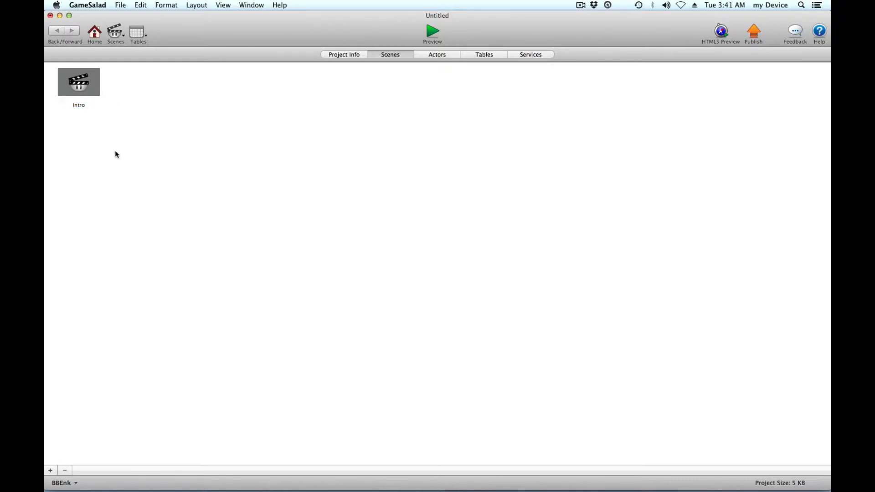
pyautogui.doubleClick(77, 81)
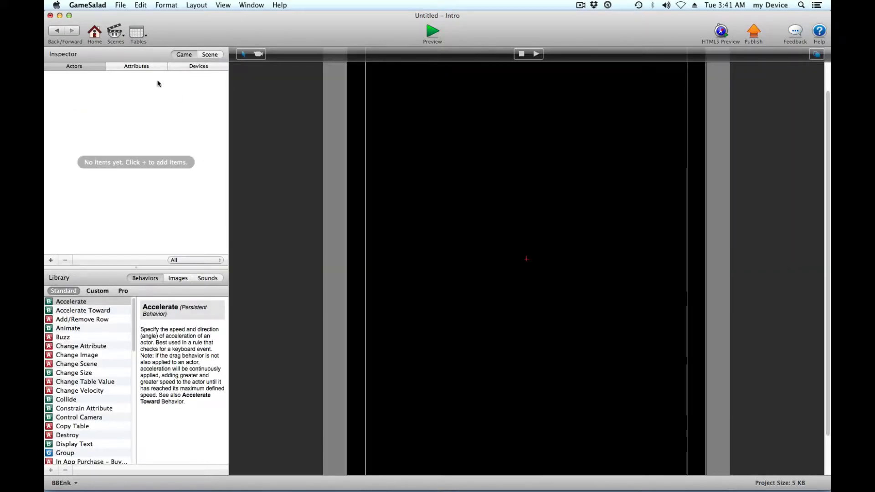
# - Add two real-type attributes to the game and begin the first one's name with camS
pyautogui.click(129, 65)
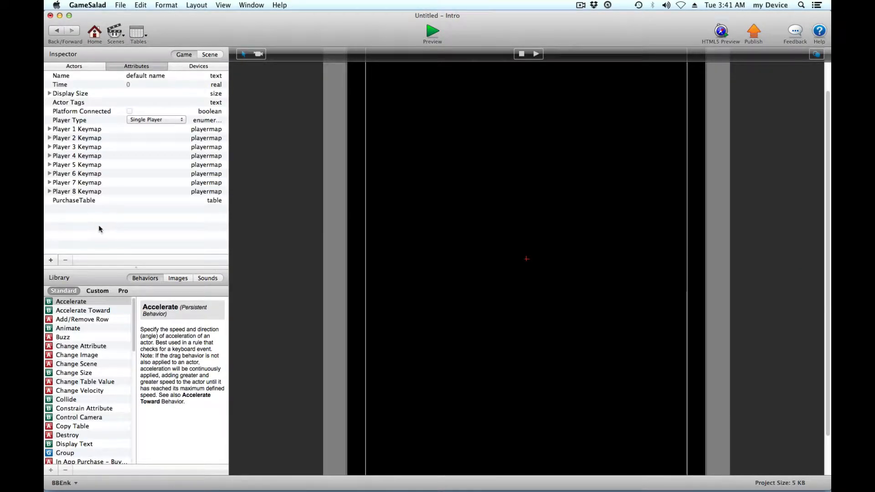
pyautogui.click(50, 261)
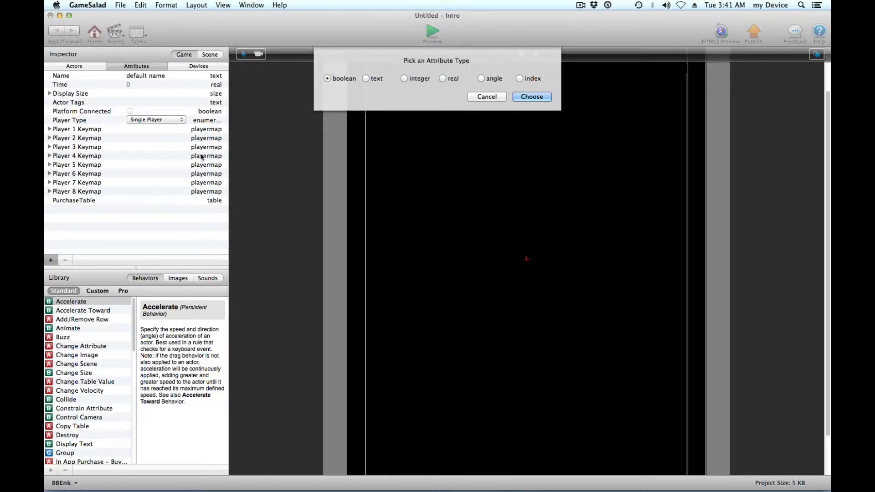
pyautogui.click(450, 79)
pyautogui.click(519, 96)
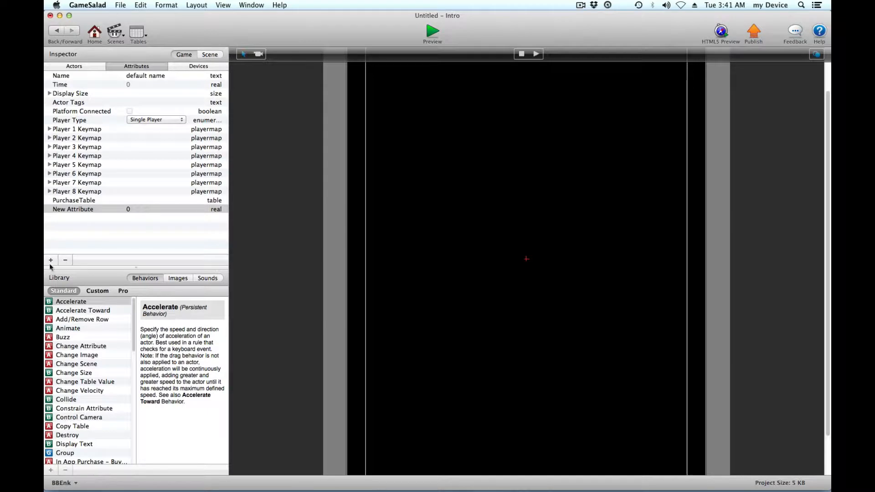
pyautogui.click(50, 260)
pyautogui.click(443, 78)
pyautogui.click(530, 96)
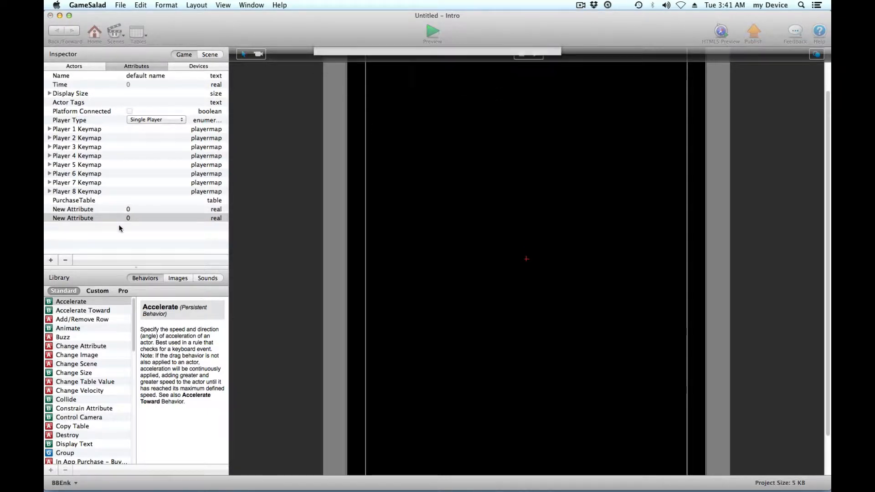
pyautogui.doubleClick(85, 210)
pyautogui.write('camS')
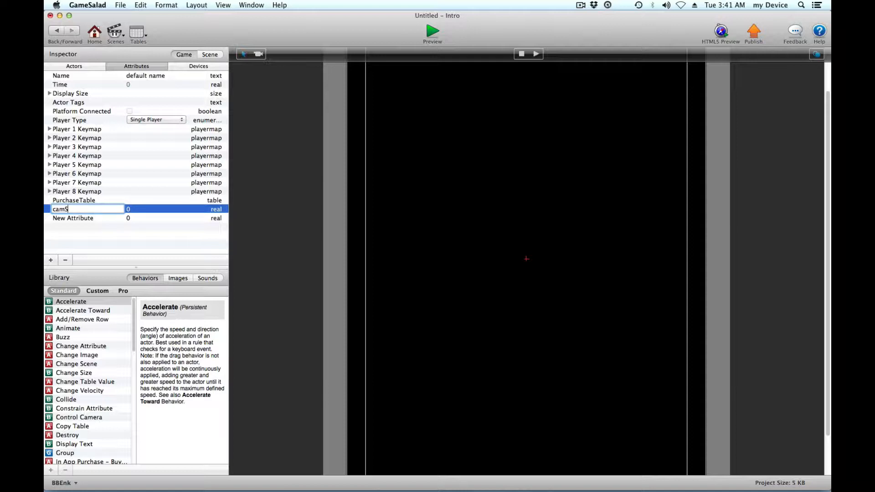
# - Check the version information of the Mac's operating system and of GameSalad Creator
pyautogui.click(57, 6)
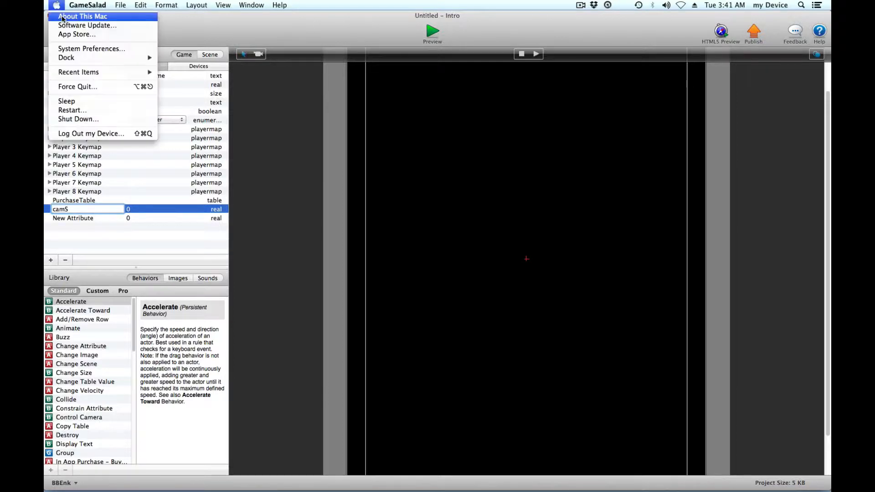
pyautogui.click(68, 15)
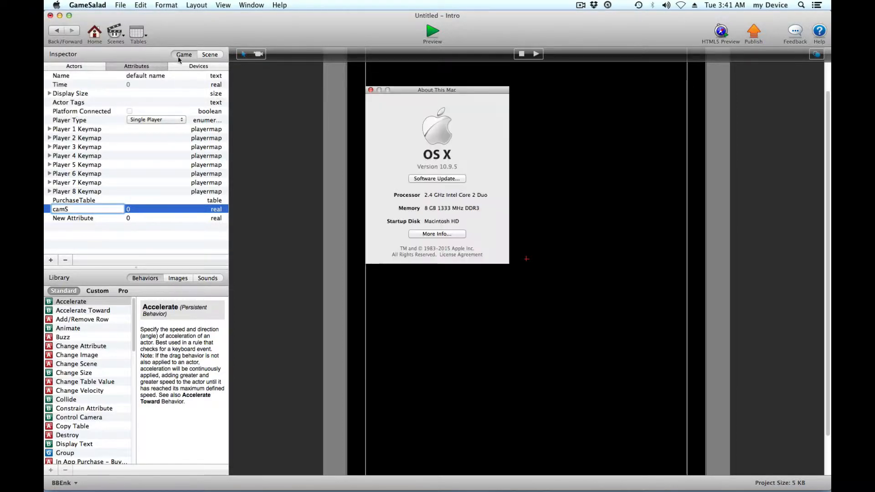
pyautogui.click(371, 90)
pyautogui.click(87, 5)
pyautogui.click(98, 17)
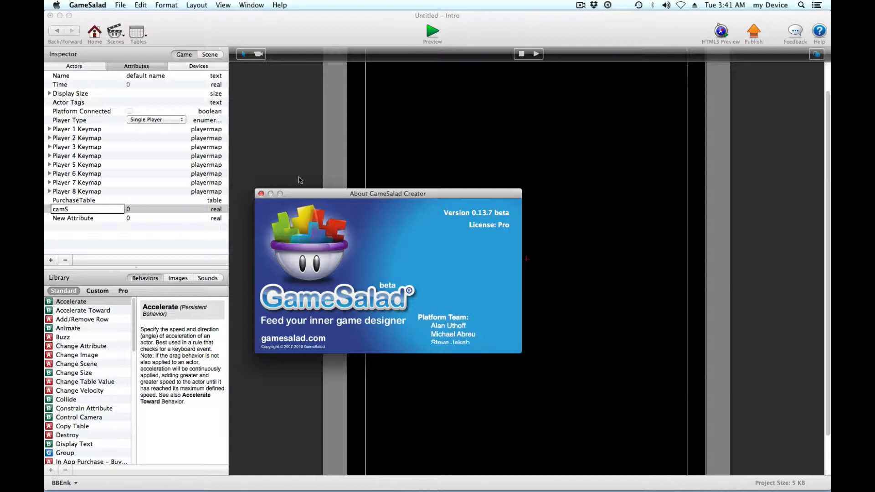
pyautogui.click(261, 194)
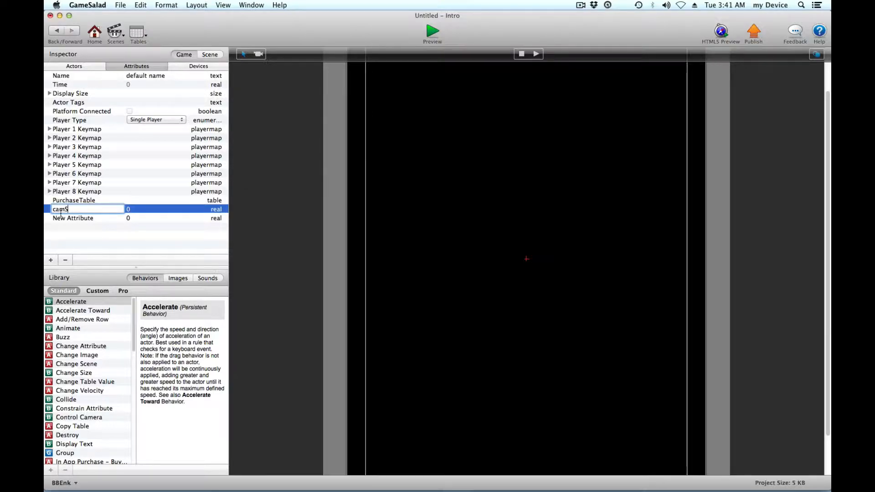
# - Complete the first new attribute's name as camSize and name the second one offSet.Y
pyautogui.write('ize')
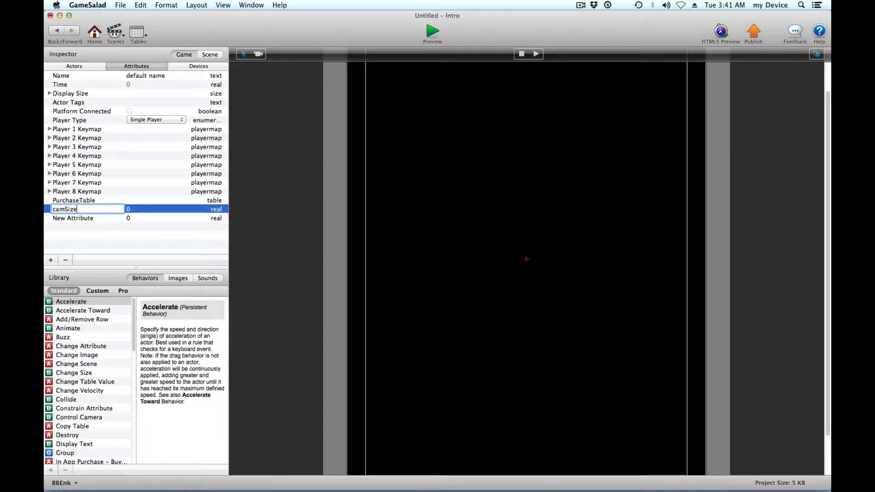
pyautogui.press('Tab')
pyautogui.press('Tab')
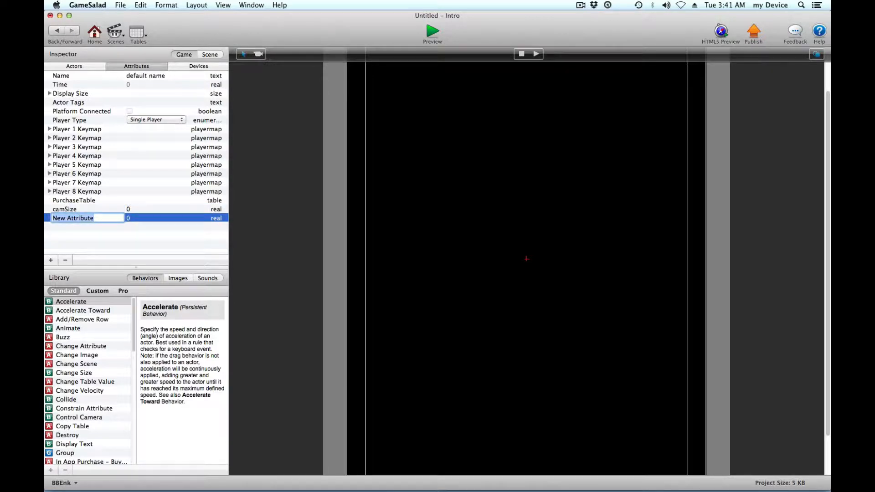
pyautogui.write('offSet.Y')
pyautogui.press('Return')
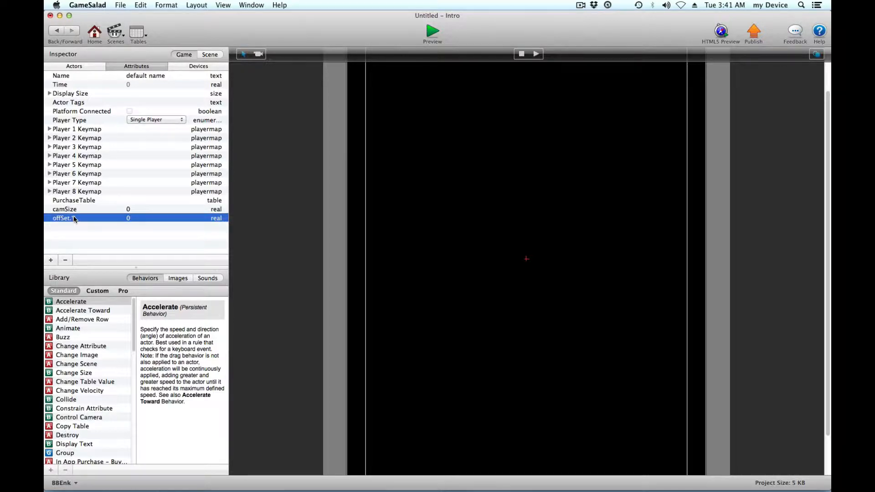
# - Rename the offSet.Y attribute as offSet.y
pyautogui.doubleClick(74, 219)
pyautogui.press('Right')
pyautogui.press('BackSpace')
pyautogui.press('BackSpace')
pyautogui.press('Return')
pyautogui.doubleClick(71, 218)
pyautogui.press('Right')
pyautogui.write('.y')
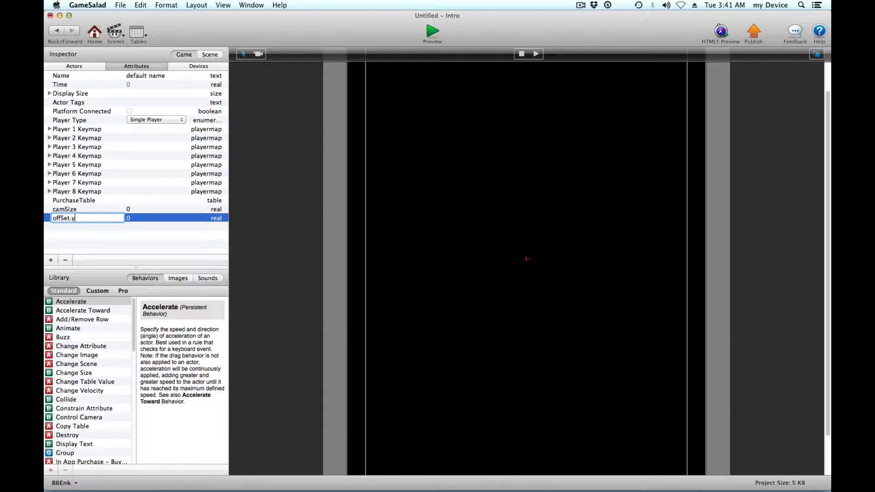
pyautogui.press('Return')
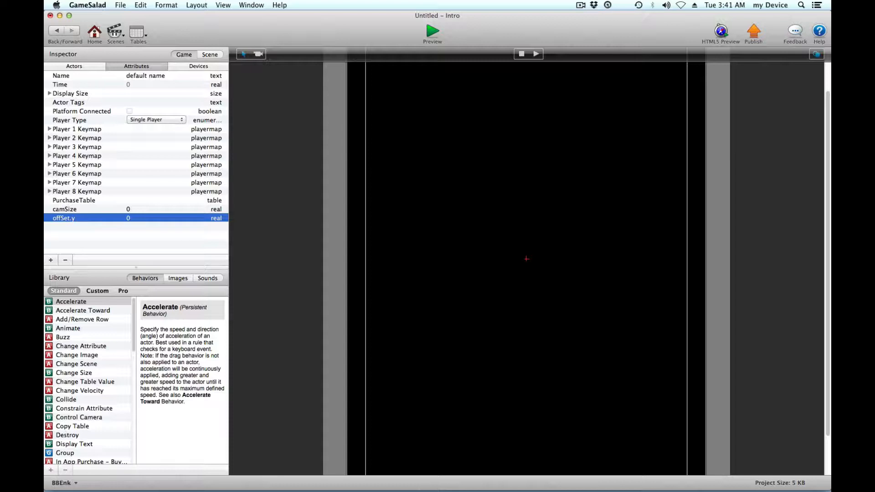
# - Restore the capital letter in the offset attribute's name so it reads offSet.Y
pyautogui.doubleClick(73, 219)
pyautogui.press('Right')
pyautogui.press('BackSpace')
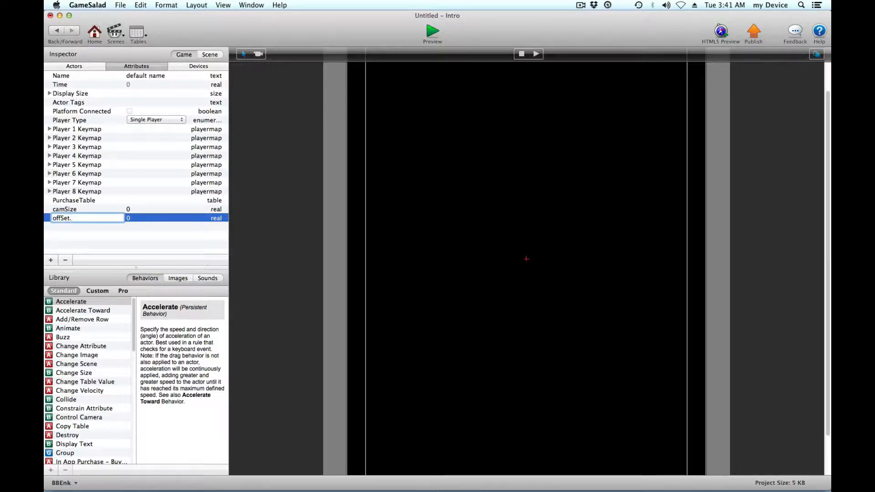
pyautogui.write('Y')
pyautogui.press('Return')
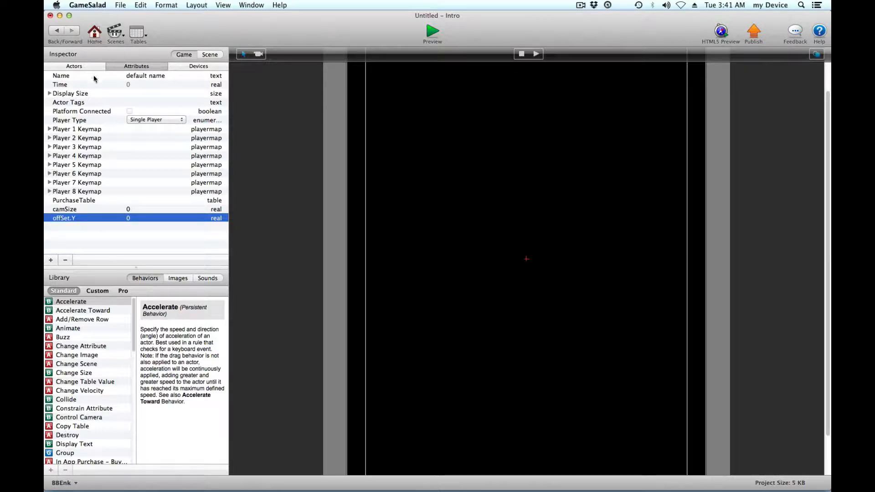
# - Add a new actor to the game and name it camSize
pyautogui.click(74, 66)
pyautogui.click(50, 259)
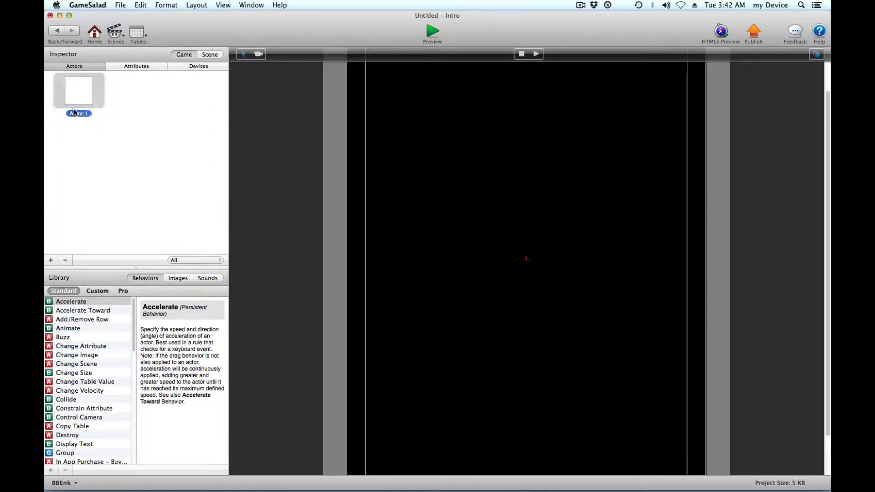
pyautogui.click(75, 113)
pyautogui.write('cam')
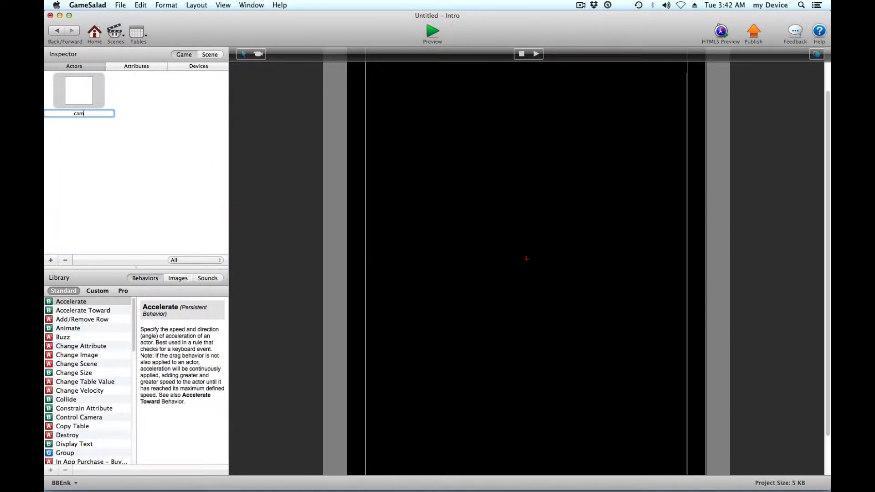
pyautogui.write('Size')
pyautogui.click(88, 164)
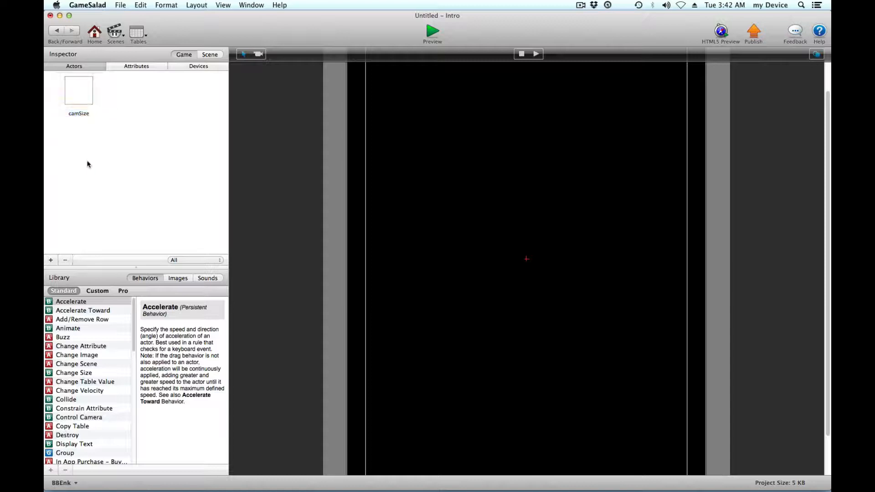
# - Place the camSize actor near the Intro scene's lower left edge and shrink it to a small square outside the visible area
pyautogui.moveTo(80, 94); pyautogui.dragTo(350, 409)
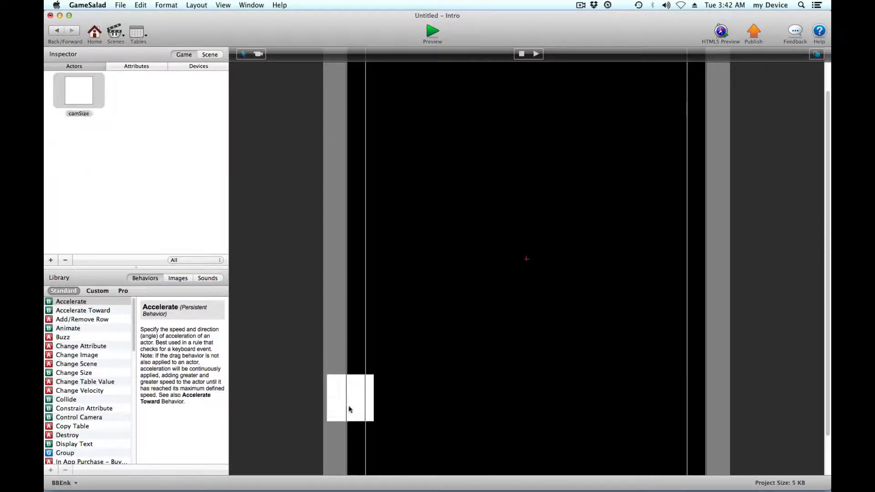
pyautogui.click(350, 409)
pyautogui.moveTo(371, 377); pyautogui.dragTo(315, 431)
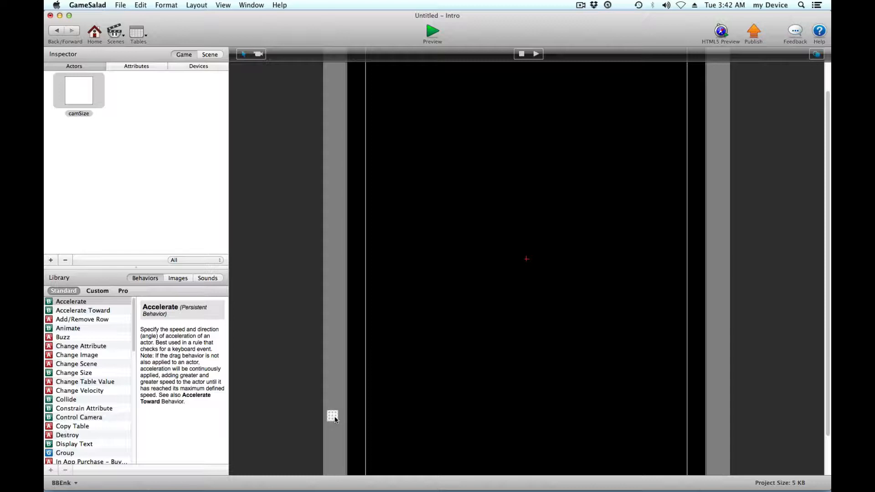
# - Unlock the placed camSize actor's behaviors and add two Constrain Attribute behaviors and one Change Attribute behavior
pyautogui.doubleClick(333, 416)
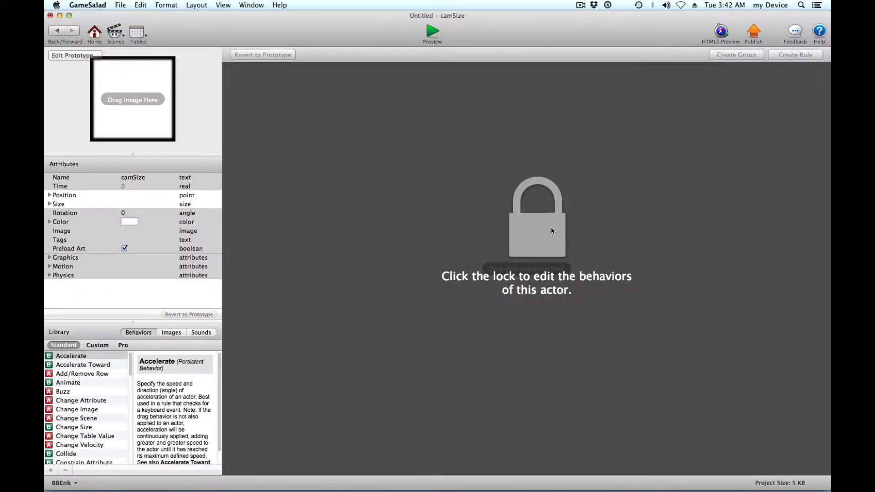
pyautogui.click(533, 248)
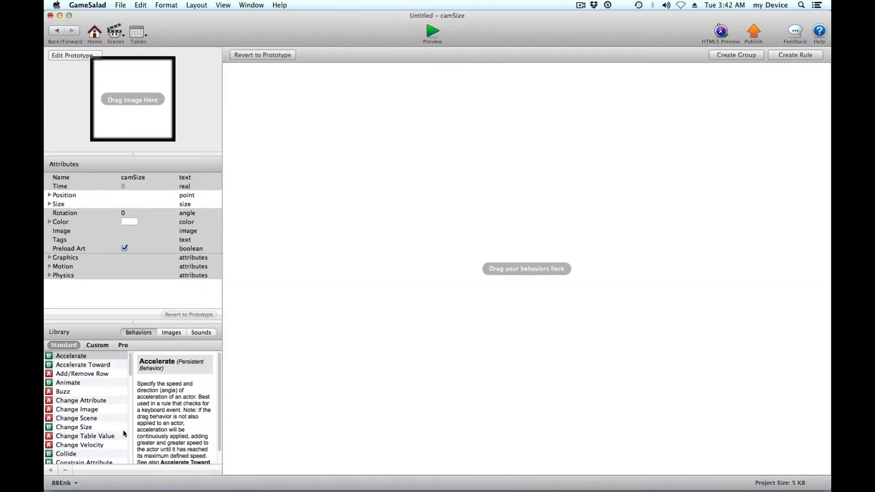
pyautogui.scroll(-4, 94, 424)
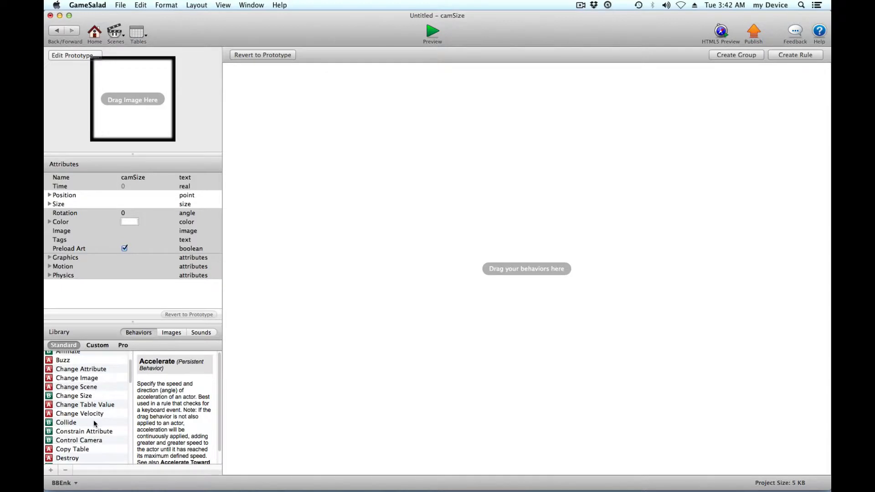
pyautogui.scroll(-1, 94, 423)
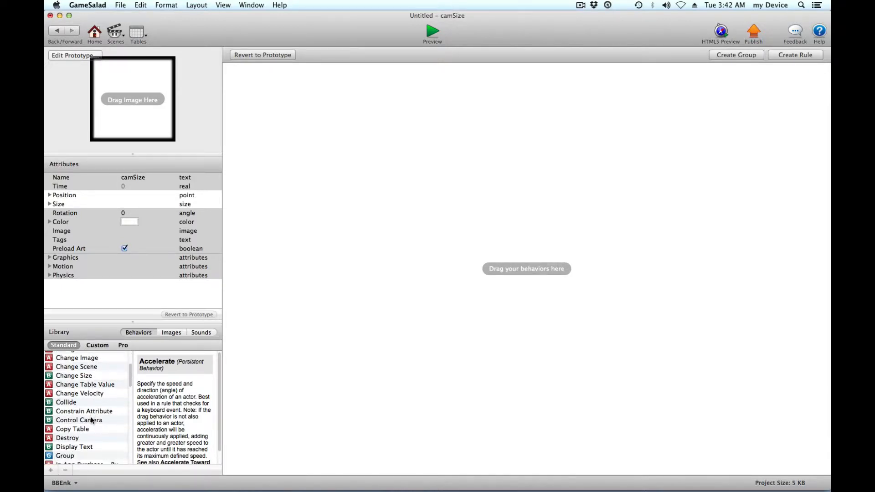
pyautogui.scroll(-1, 91, 417)
pyautogui.moveTo(86, 412); pyautogui.dragTo(422, 253)
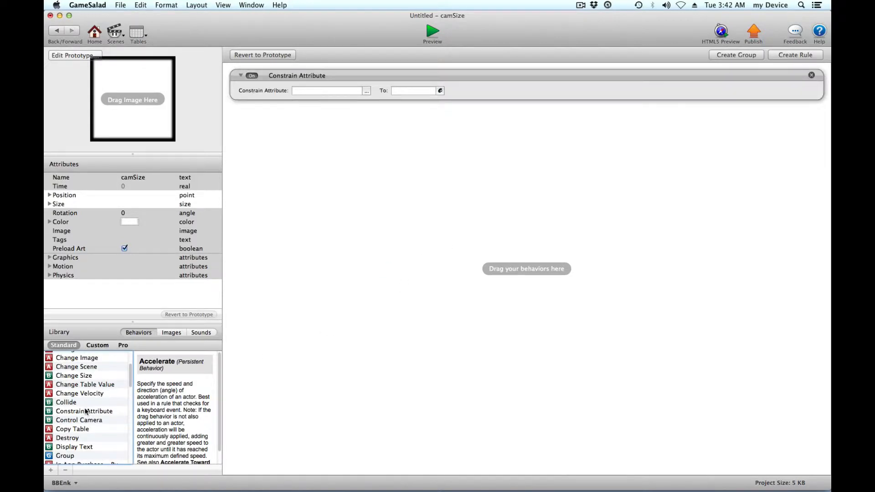
pyautogui.moveTo(87, 411); pyautogui.dragTo(337, 282)
pyautogui.scroll(4, 95, 397)
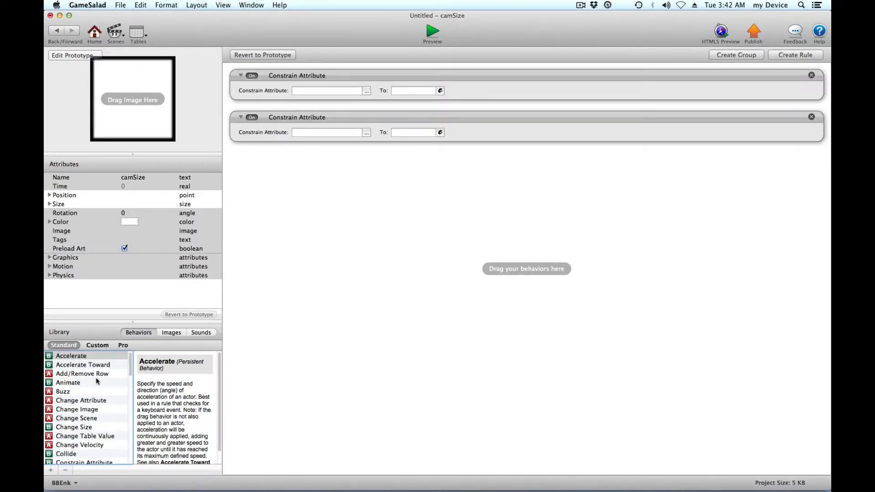
pyautogui.moveTo(95, 399); pyautogui.dragTo(415, 277)
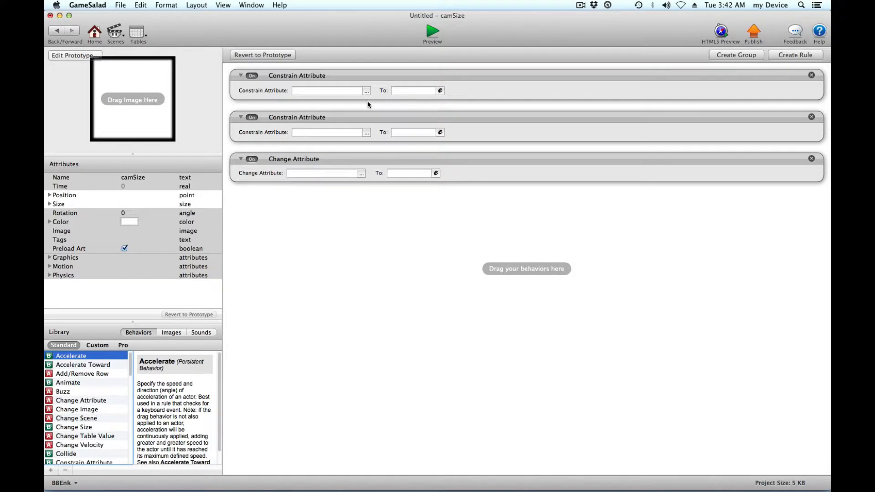
# - Make the game's camSize attribute the target of the first Constrain Attribute behavior
pyautogui.click(320, 83)
pyautogui.click(314, 115)
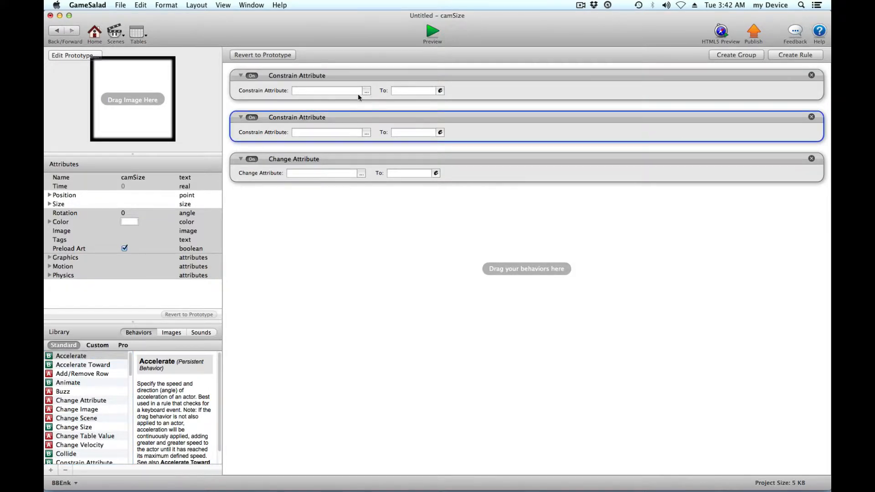
pyautogui.click(366, 132)
pyautogui.click(379, 100)
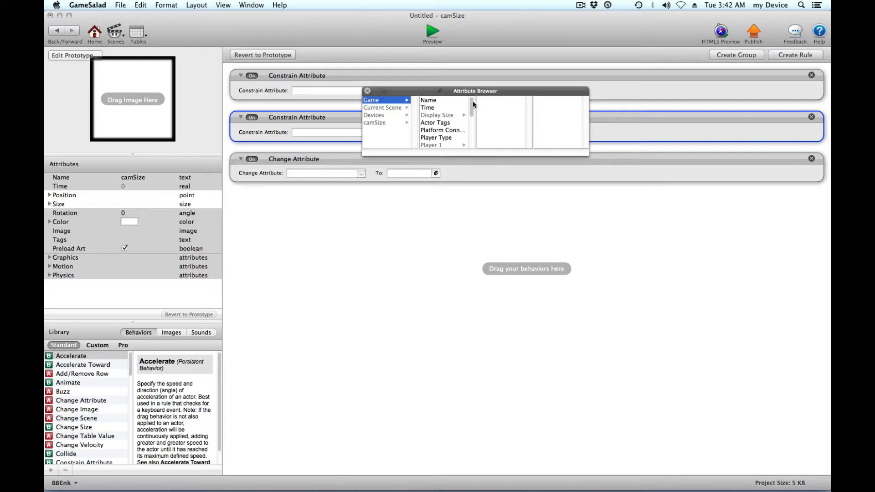
pyautogui.moveTo(471, 107); pyautogui.dragTo(472, 153)
pyautogui.click(444, 137)
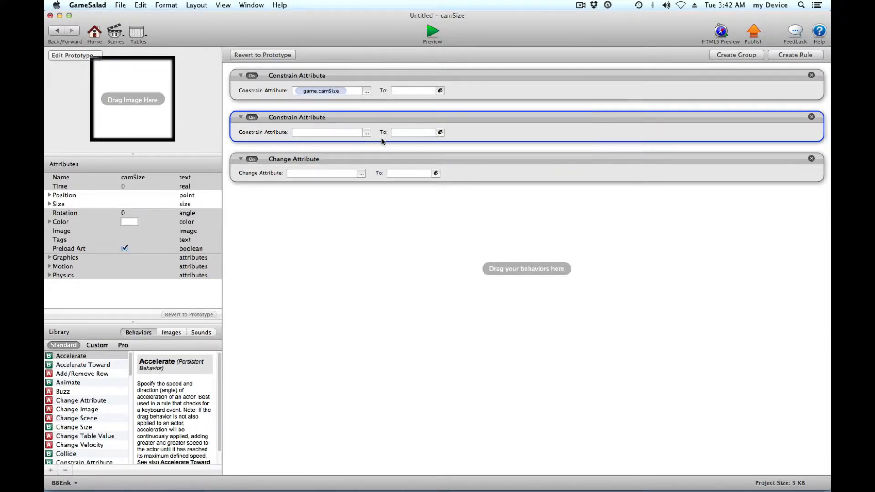
# - Constrain camSize to the expression game.Screen.Size.Height*768/game.Screen.Size.Width, using the device screen size attributes
pyautogui.click(455, 81)
pyautogui.click(440, 90)
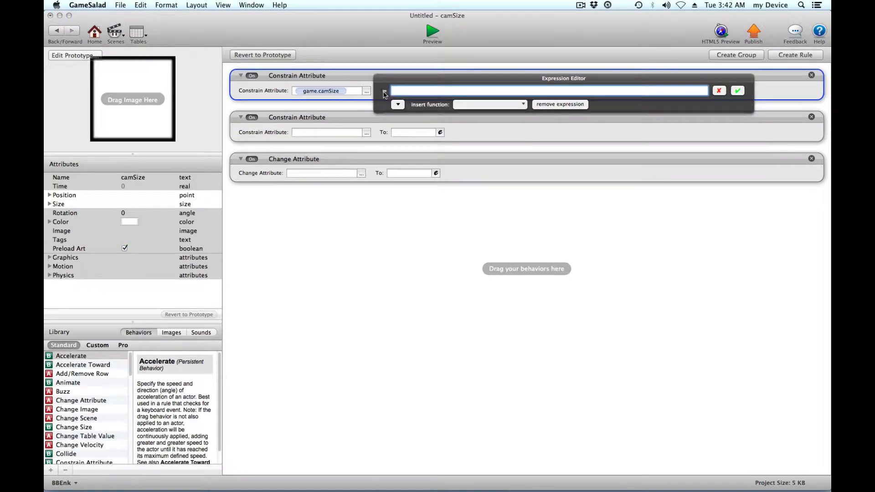
pyautogui.click(398, 105)
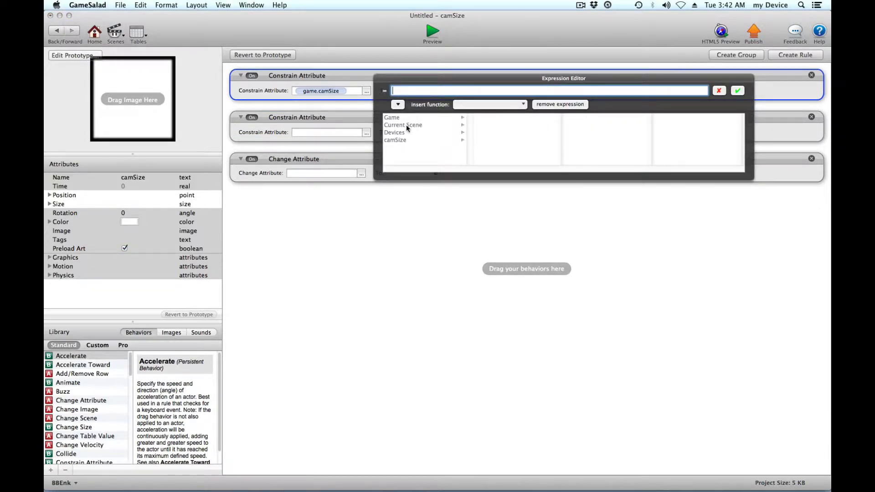
pyautogui.click(401, 134)
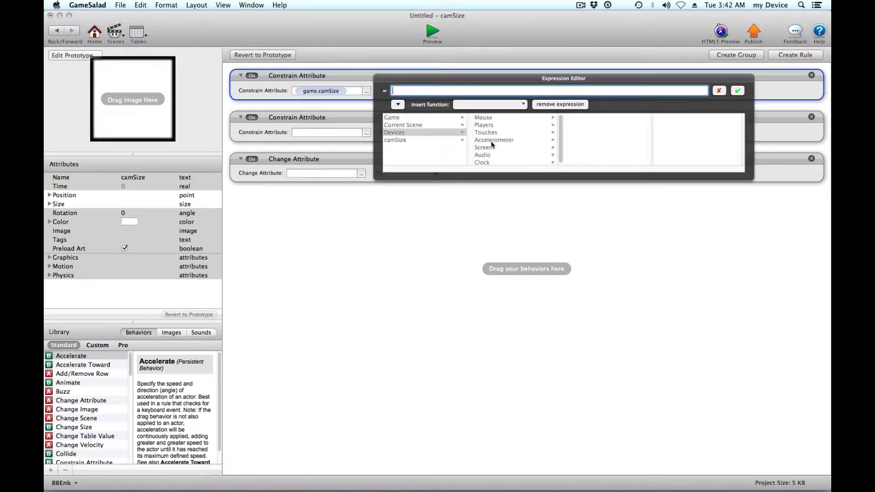
pyautogui.click(497, 147)
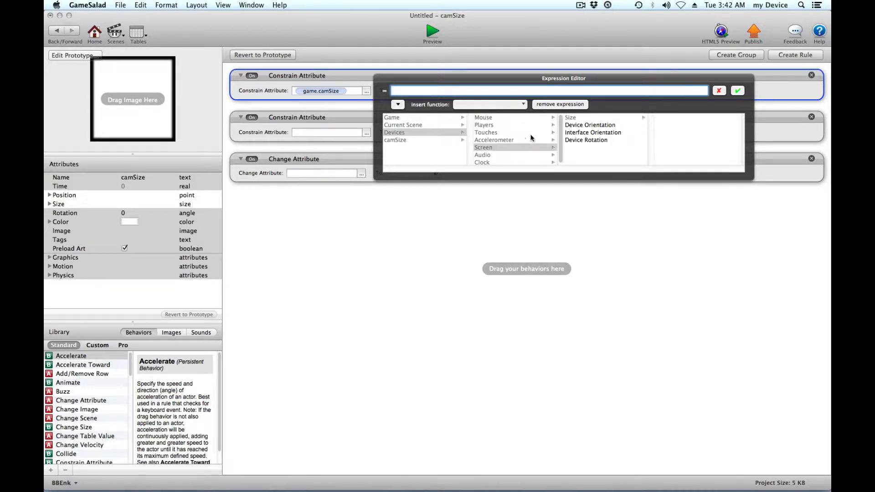
pyautogui.click(576, 119)
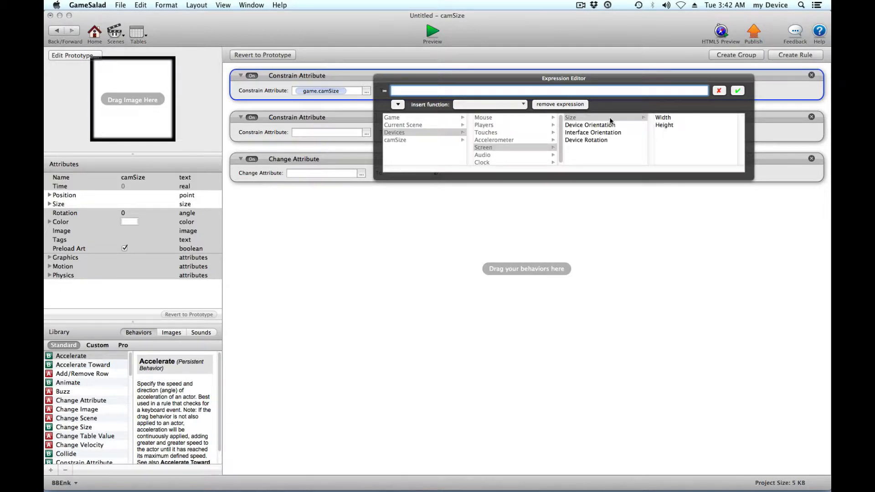
pyautogui.click(668, 125)
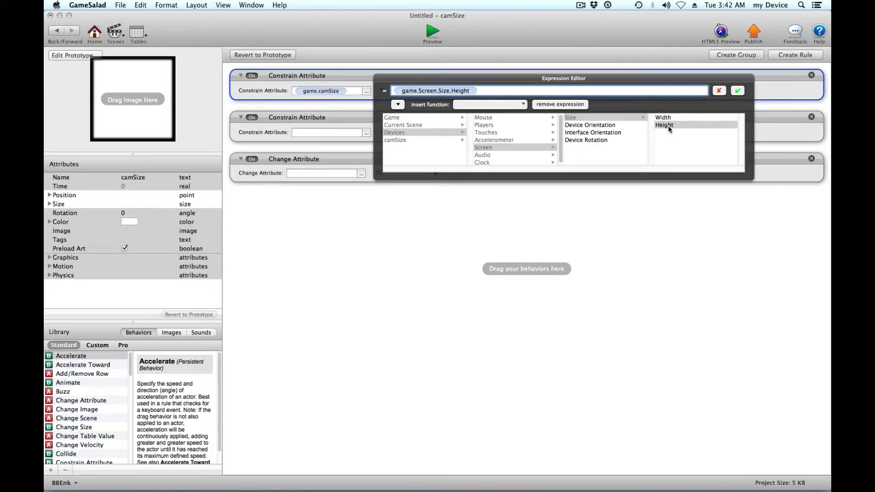
pyautogui.write('*768/')
pyautogui.click(675, 117)
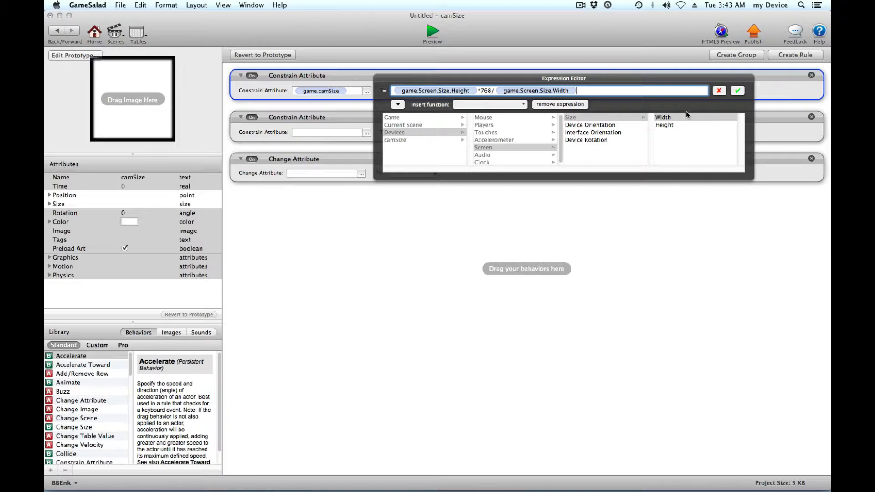
pyautogui.click(737, 90)
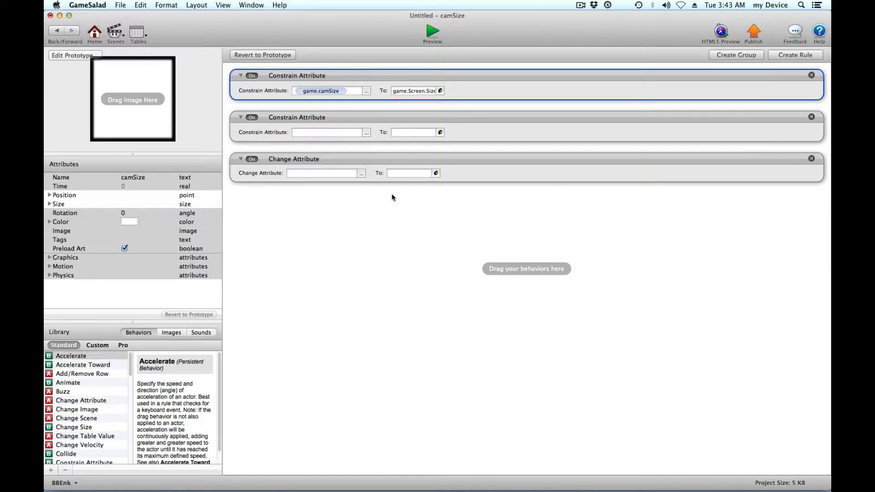
# - Make the game's offSet.Y attribute the target of the second Constrain Attribute behavior
pyautogui.click(366, 133)
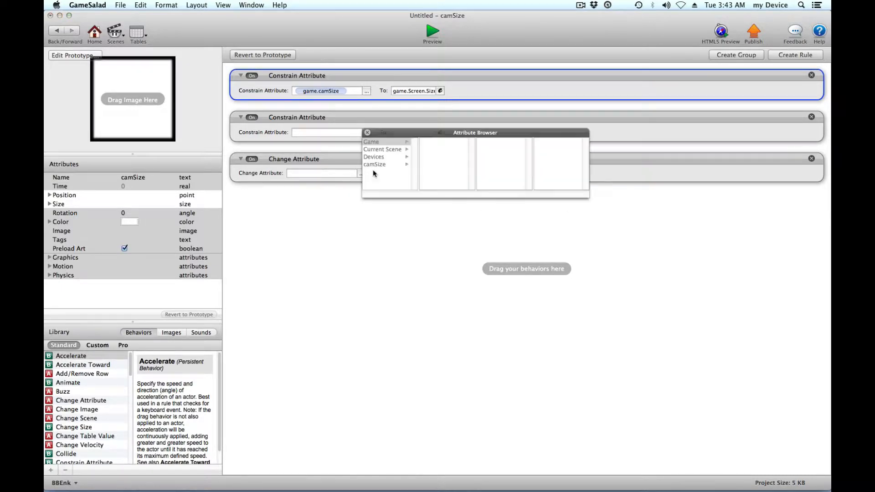
pyautogui.click(371, 141)
pyautogui.scroll(-1, 469, 164)
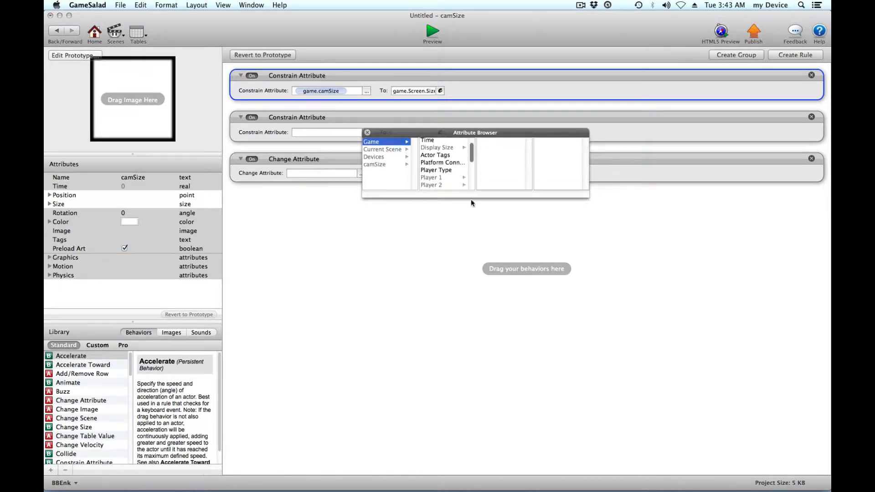
pyautogui.scroll(-3, 455, 174)
pyautogui.doubleClick(439, 185)
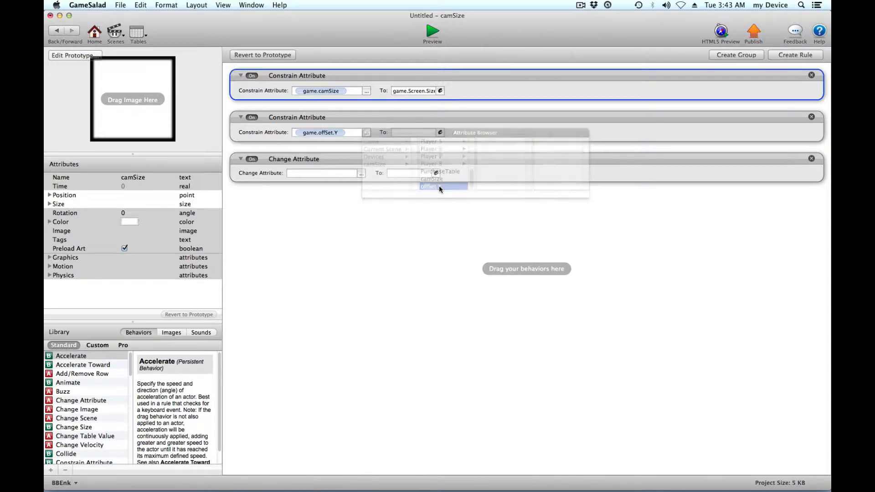
# - Constrain offSet.Y to the expression game.camSize-1024
pyautogui.click(440, 132)
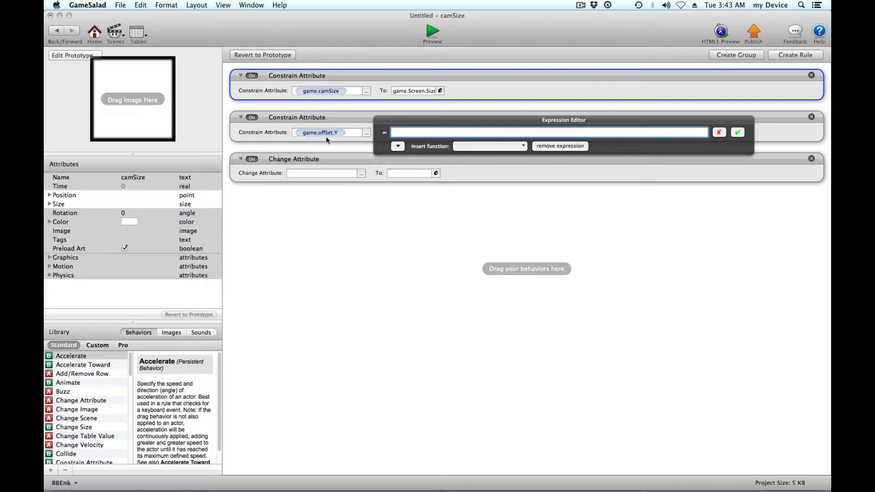
pyautogui.click(398, 146)
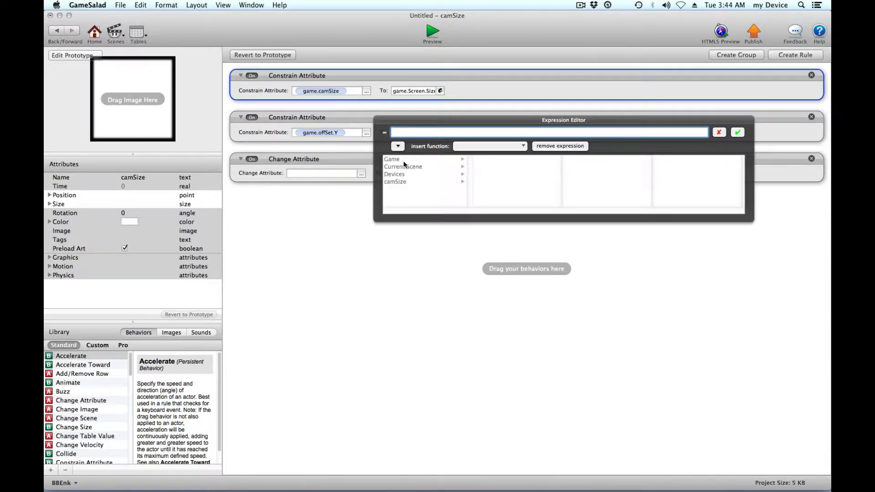
pyautogui.click(403, 161)
pyautogui.scroll(-5, 491, 201)
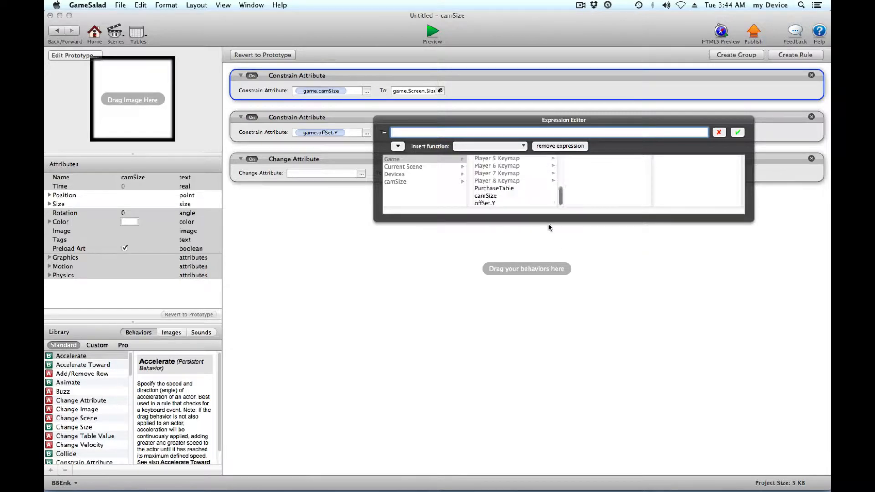
pyautogui.click(486, 196)
pyautogui.write('-1024')
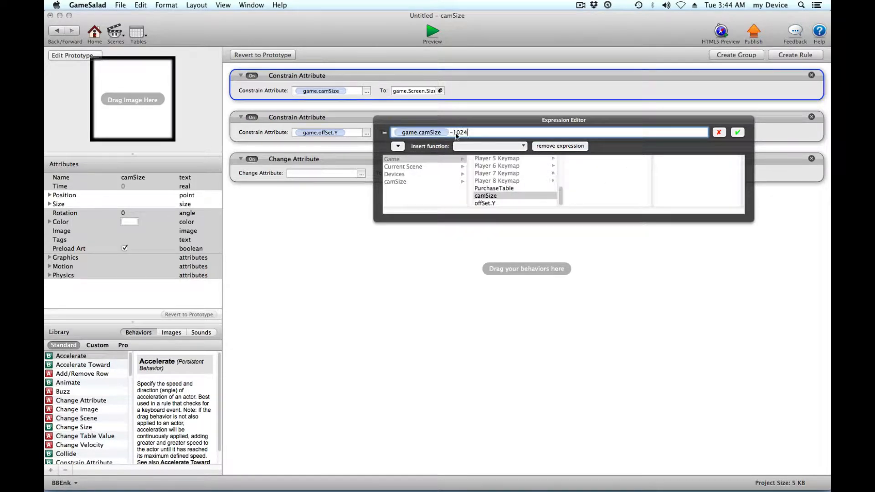
pyautogui.click(738, 132)
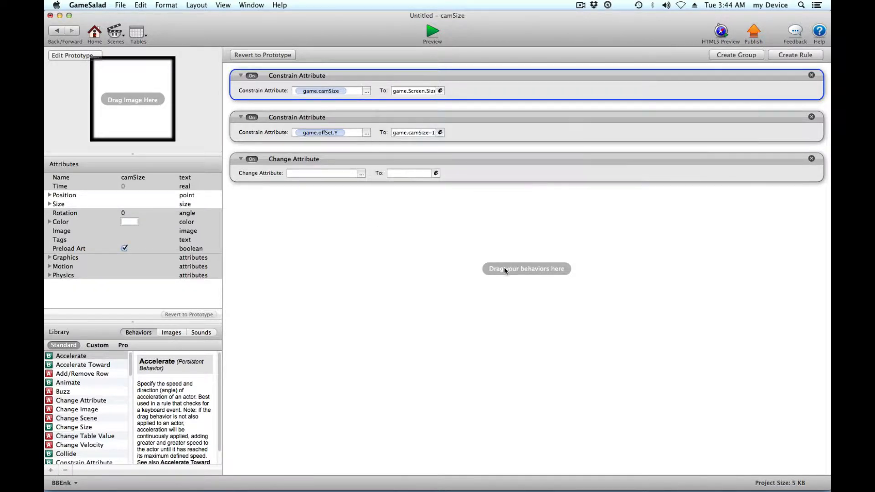
# - Make the current scene's Camera Size Height the target of the Change Attribute behavior
pyautogui.click(410, 162)
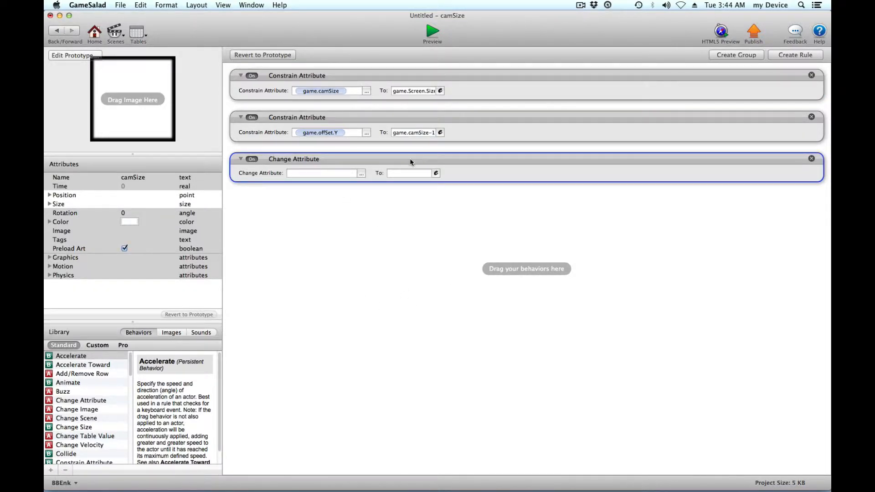
pyautogui.click(361, 174)
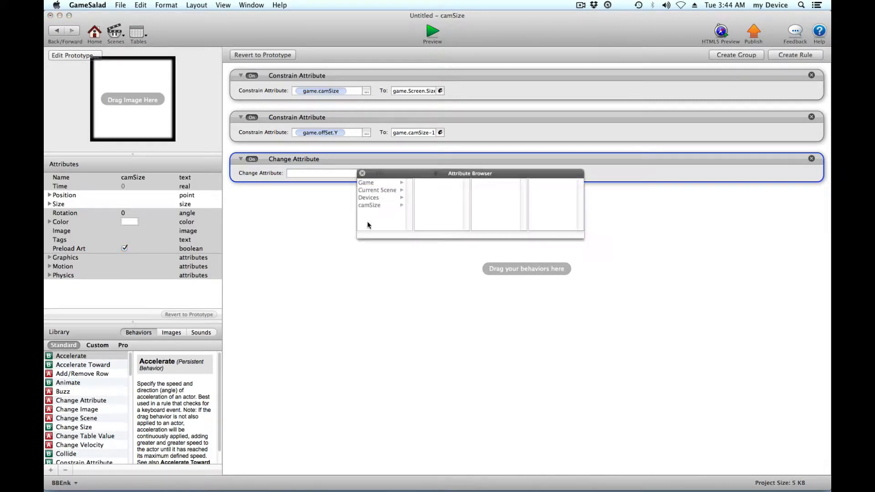
pyautogui.click(359, 191)
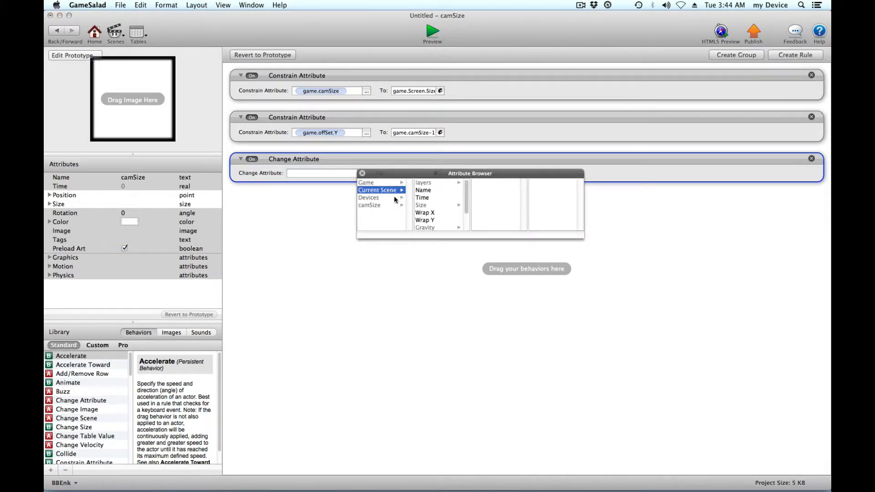
pyautogui.scroll(-3, 450, 214)
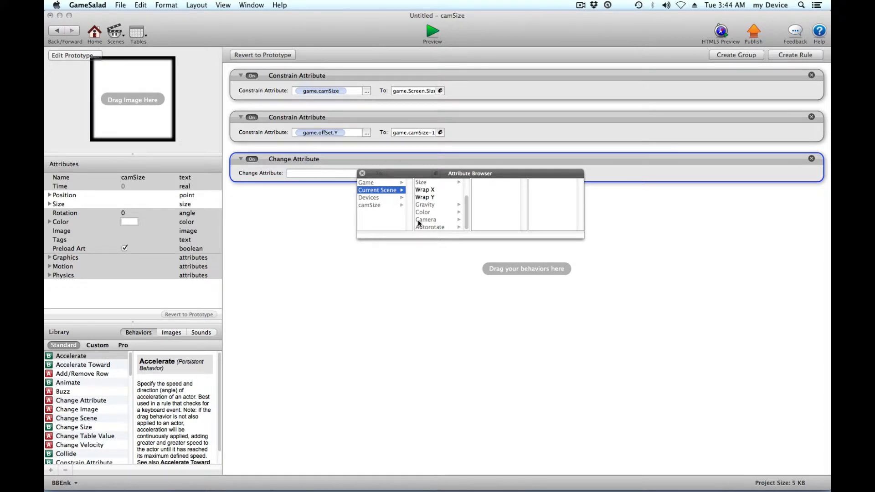
pyautogui.click(435, 220)
pyautogui.click(484, 183)
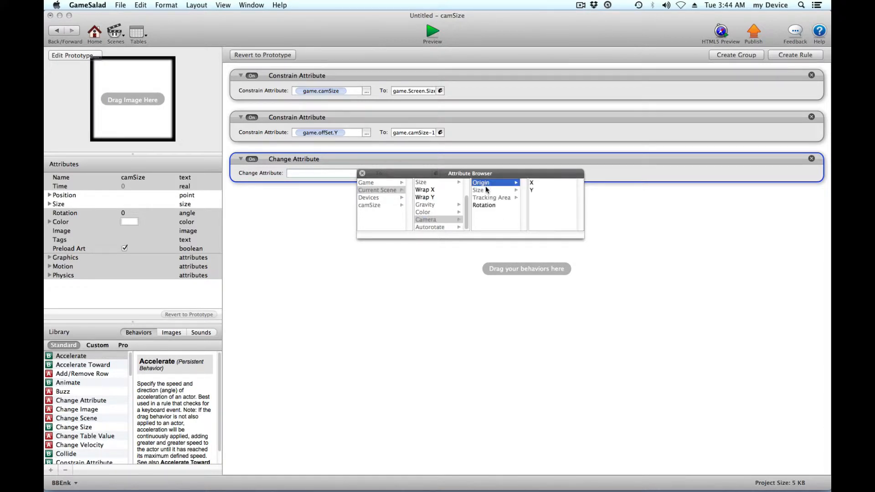
pyautogui.click(485, 189)
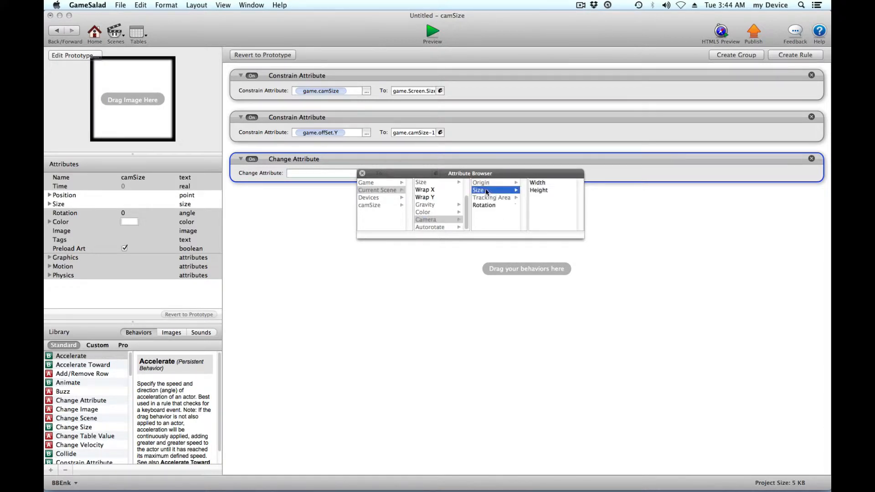
pyautogui.doubleClick(540, 191)
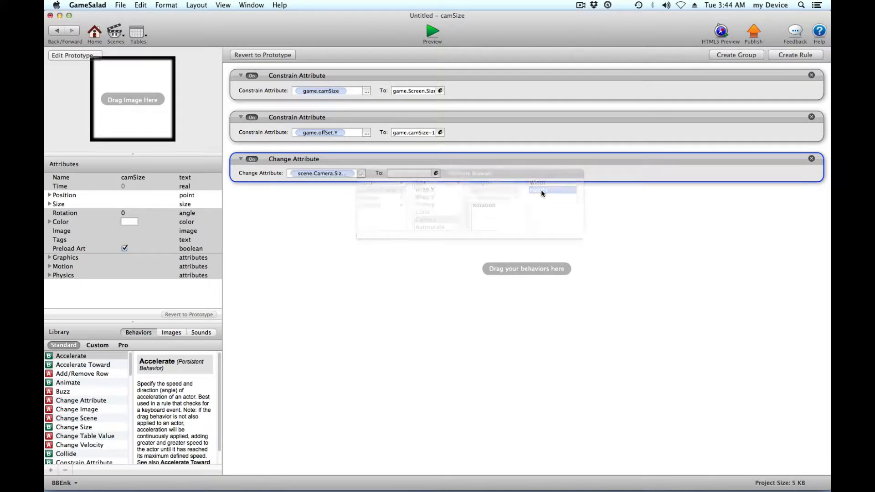
# - Set the new value in the Change Attribute behavior to game.camSize
pyautogui.click(436, 173)
pyautogui.click(393, 187)
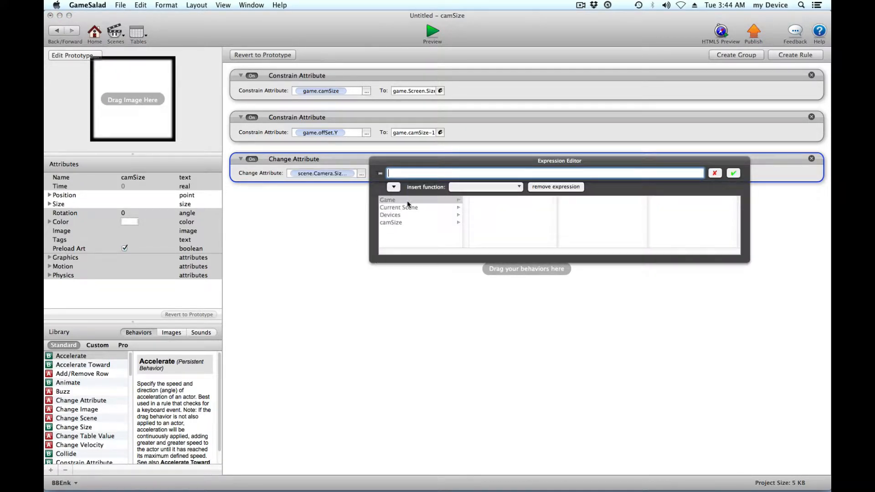
pyautogui.click(407, 201)
pyautogui.scroll(-5, 499, 228)
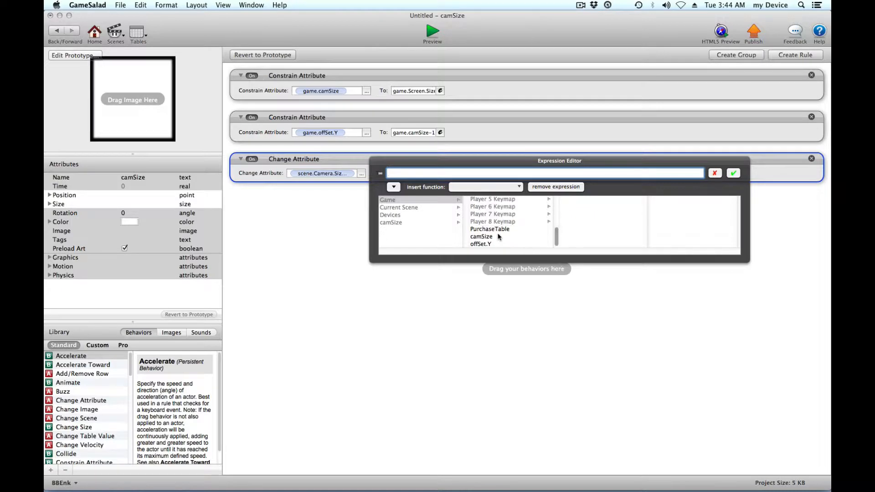
pyautogui.click(485, 236)
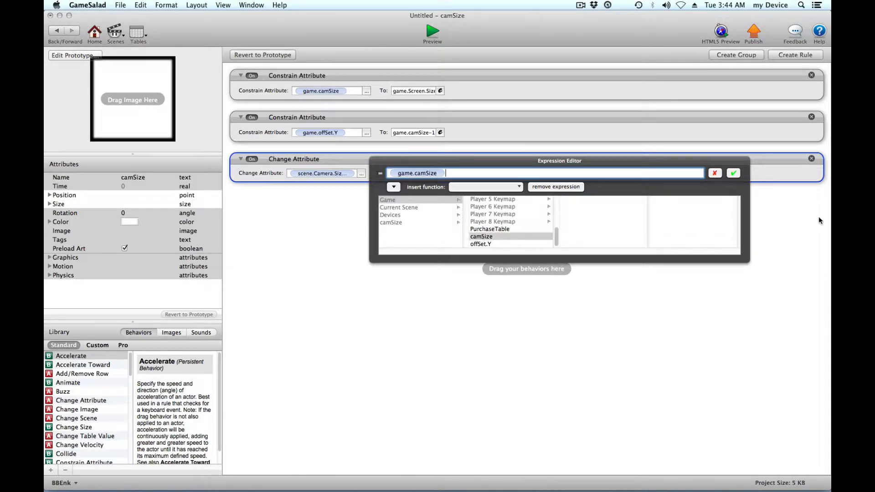
pyautogui.click(733, 173)
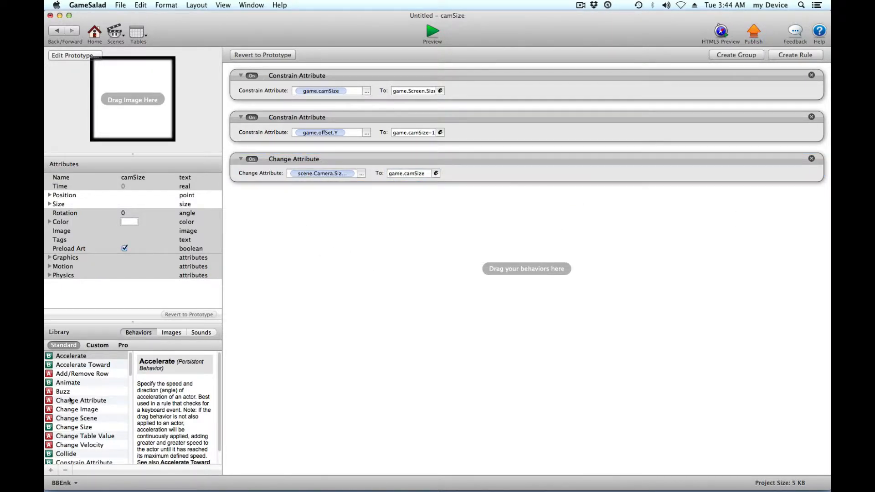
# - Add a Display Text behavior below the Change Attribute behavior and set its text to BBEnk
pyautogui.scroll(-8, 78, 410)
pyautogui.scroll(4, 77, 410)
pyautogui.scroll(1, 77, 410)
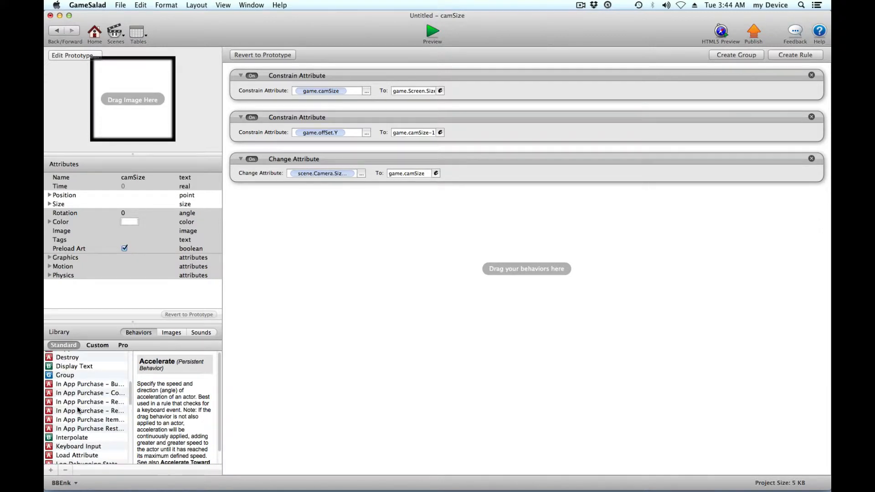
pyautogui.moveTo(86, 367); pyautogui.dragTo(357, 290)
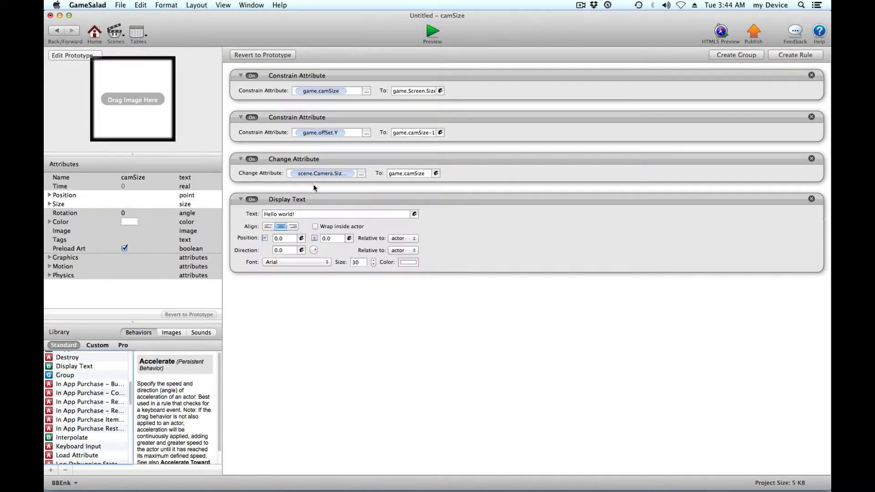
pyautogui.click(308, 214)
pyautogui.write('BBEnk')
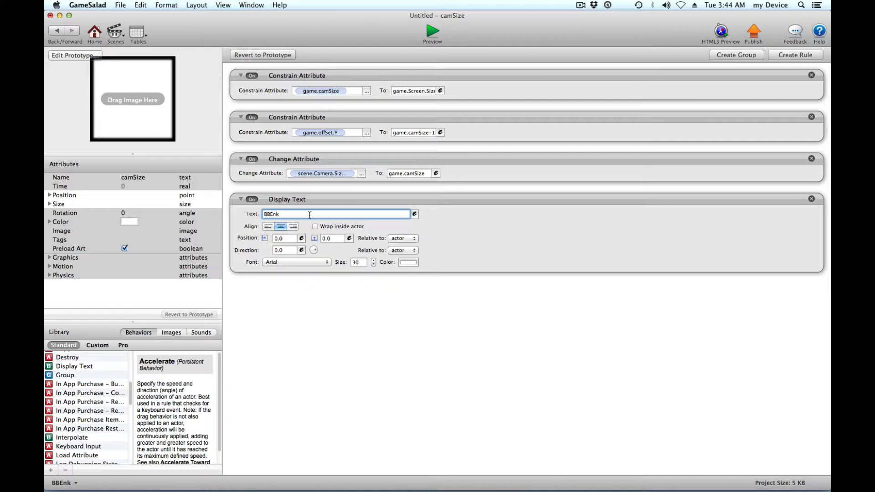
# - Set the Display Text behavior's horizontal position to the expression game.camSize/2
pyautogui.click(302, 239)
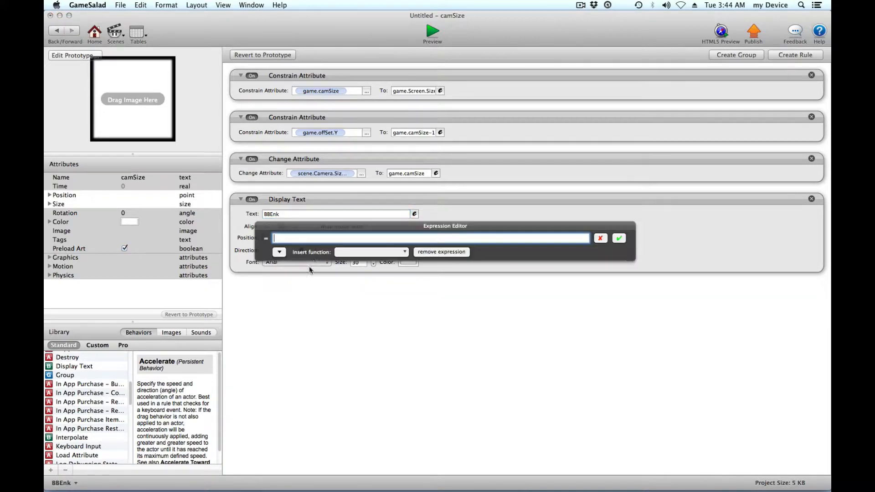
pyautogui.click(279, 252)
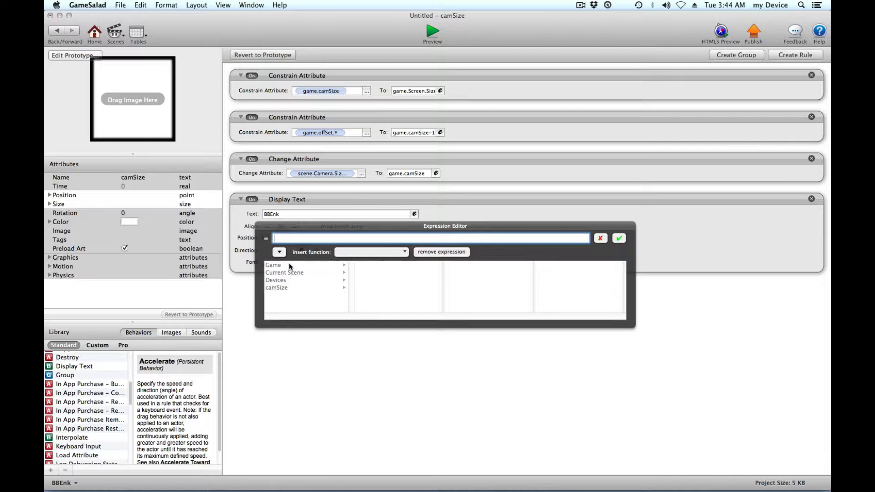
pyautogui.click(290, 264)
pyautogui.moveTo(441, 270); pyautogui.dragTo(440, 326)
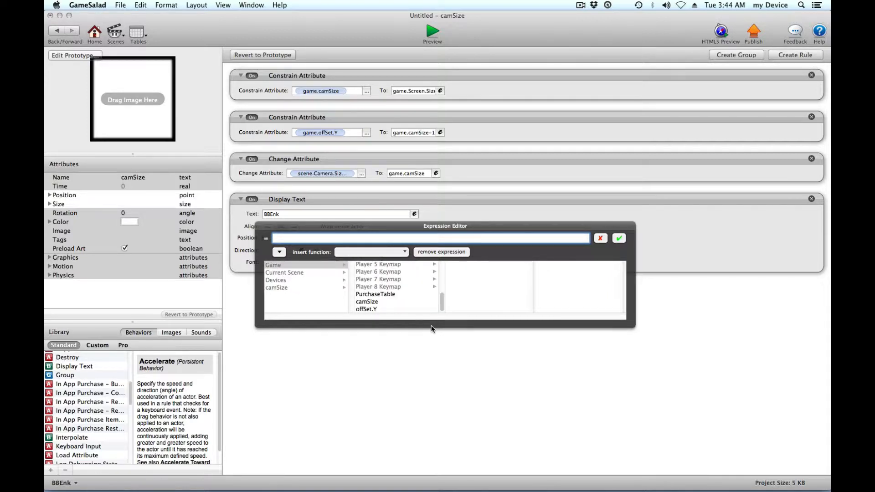
pyautogui.click(367, 302)
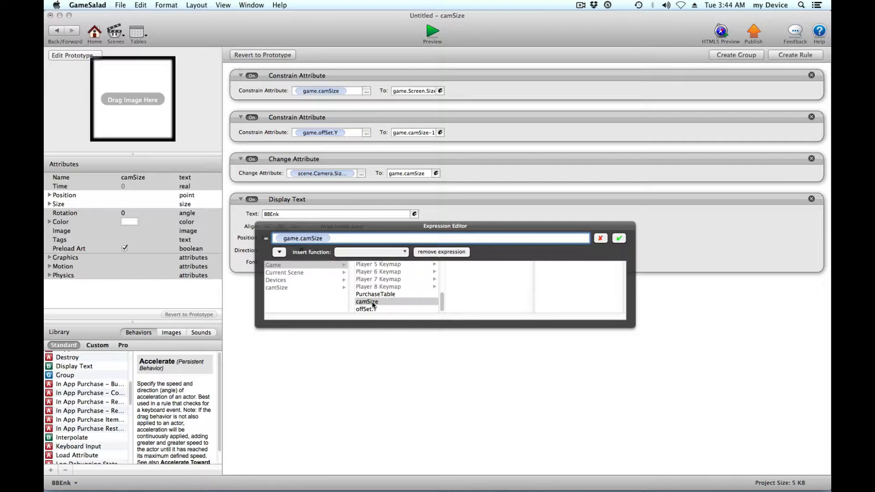
pyautogui.write('/2')
pyautogui.click(619, 239)
# - Remove the expression from the Display Text's horizontal position and set the position to 384
pyautogui.click(285, 239)
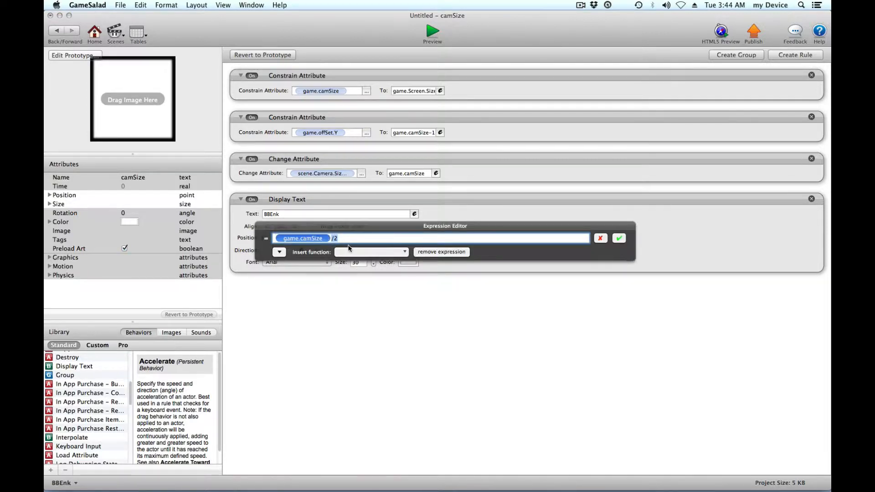
pyautogui.write('384')
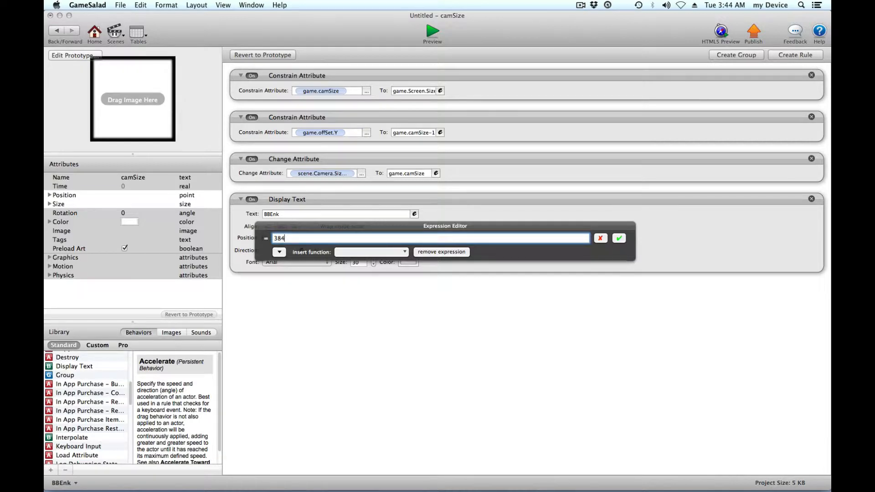
pyautogui.click(441, 252)
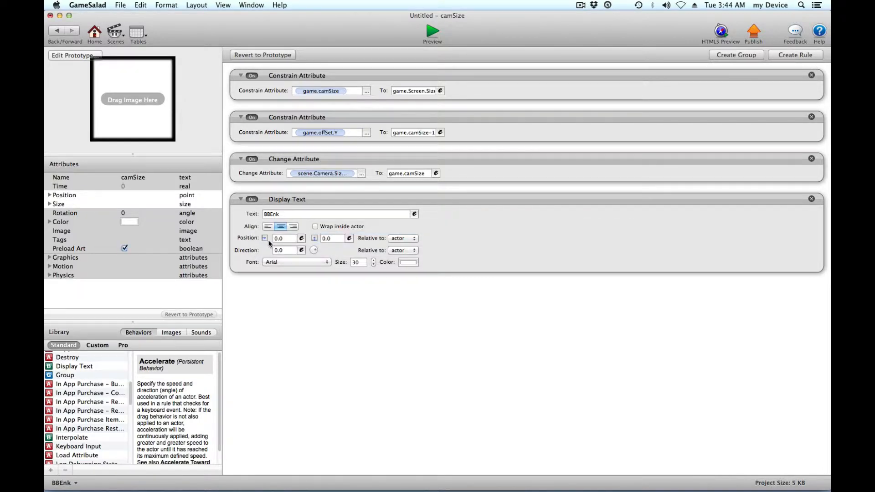
pyautogui.click(280, 238)
pyautogui.write('384')
pyautogui.click(338, 237)
pyautogui.click(312, 317)
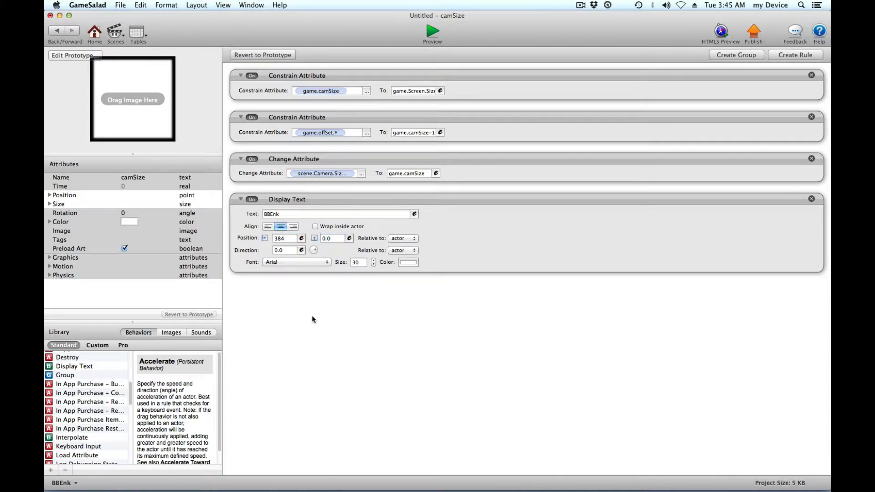
# - Set the Display Text's vertical position to the expression game.camSize/2 and make the position relative to the scene
pyautogui.click(349, 238)
pyautogui.click(326, 252)
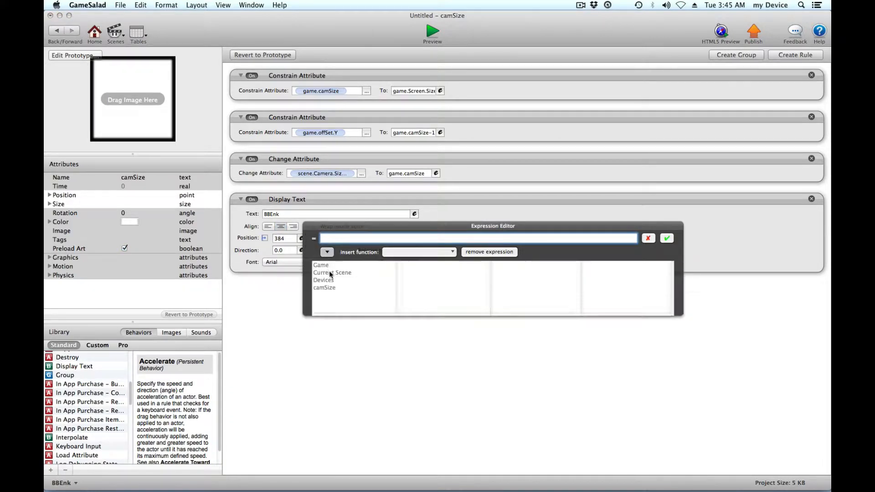
pyautogui.click(331, 267)
pyautogui.moveTo(490, 273); pyautogui.dragTo(491, 358)
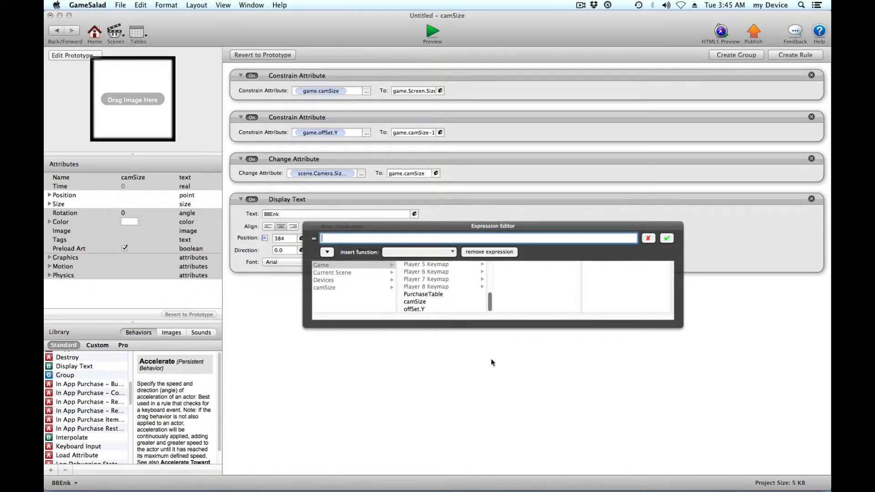
pyautogui.click(414, 302)
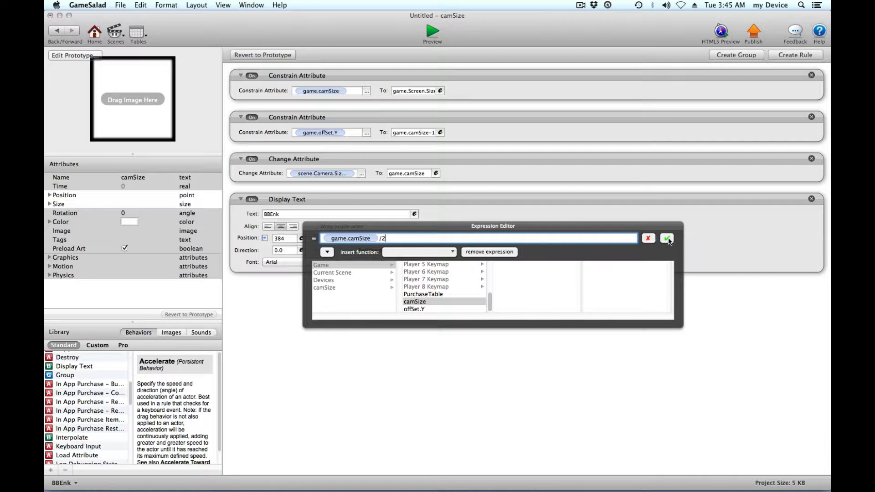
pyautogui.write('/2')
pyautogui.click(667, 238)
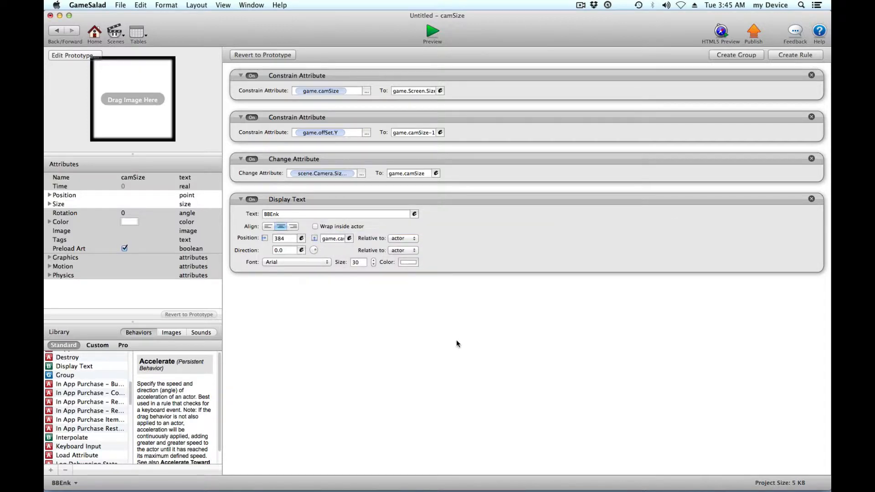
pyautogui.click(399, 239)
pyautogui.click(401, 247)
# - Preview the project on the iPhone 5 Portrait screen at 100% scale
pyautogui.click(424, 41)
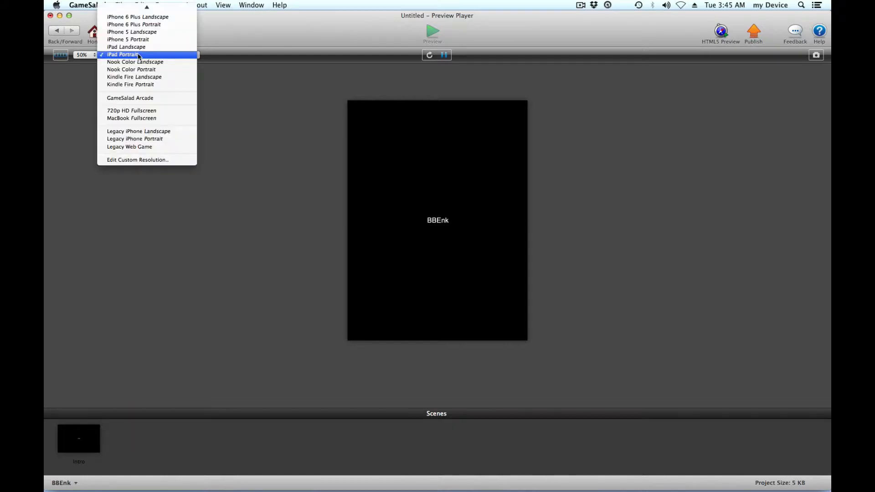
pyautogui.click(140, 55)
pyautogui.click(128, 40)
pyautogui.click(84, 55)
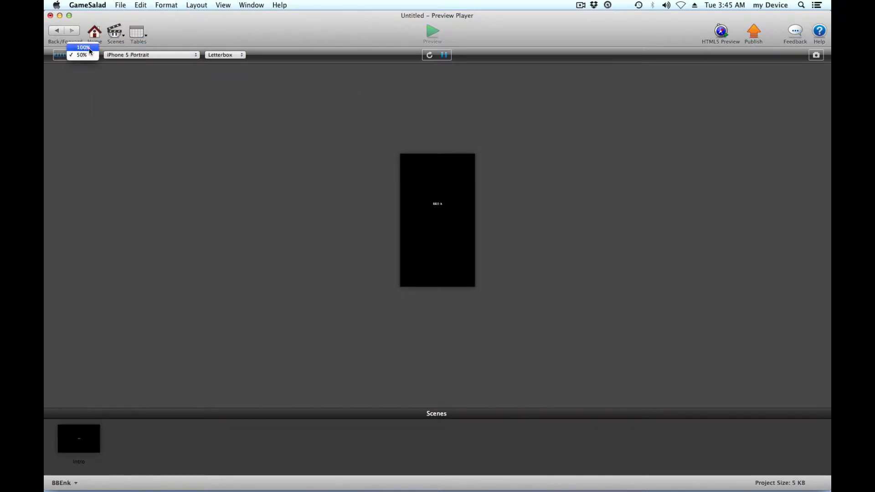
pyautogui.press('Return')
# - Switch the preview's scaling mode from Letterbox to Stretch and restart the preview
pyautogui.click(241, 55)
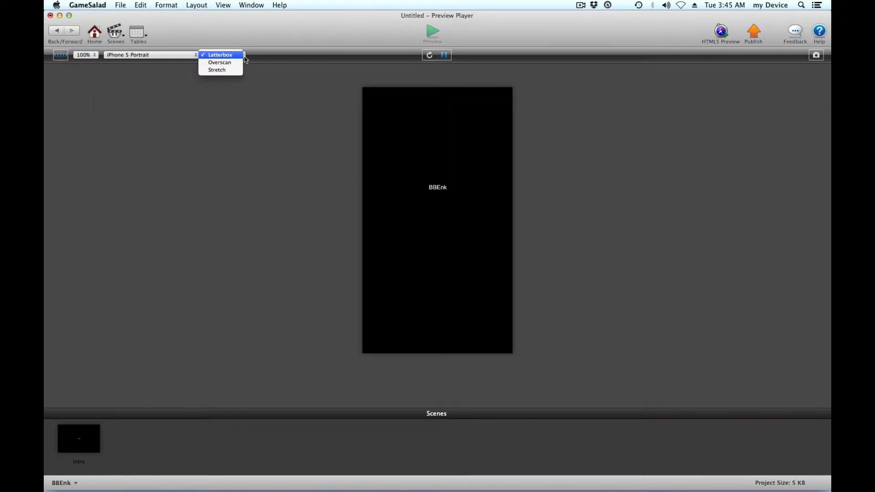
pyautogui.click(234, 72)
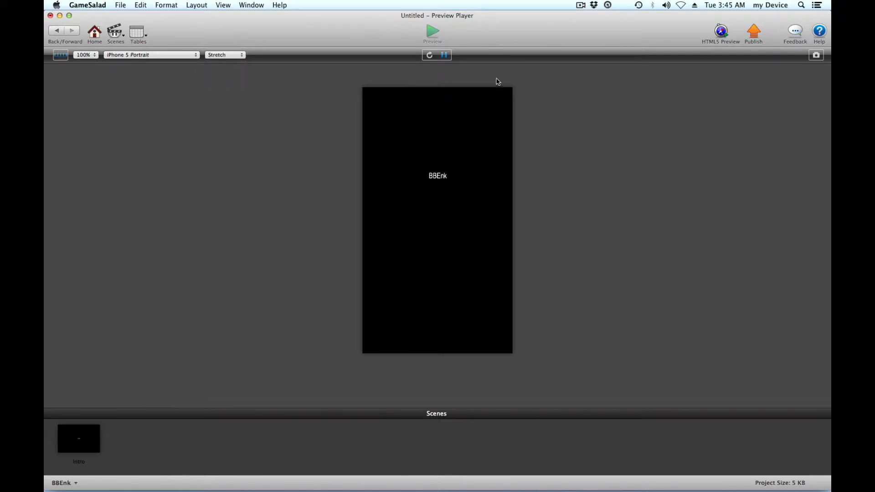
pyautogui.click(430, 55)
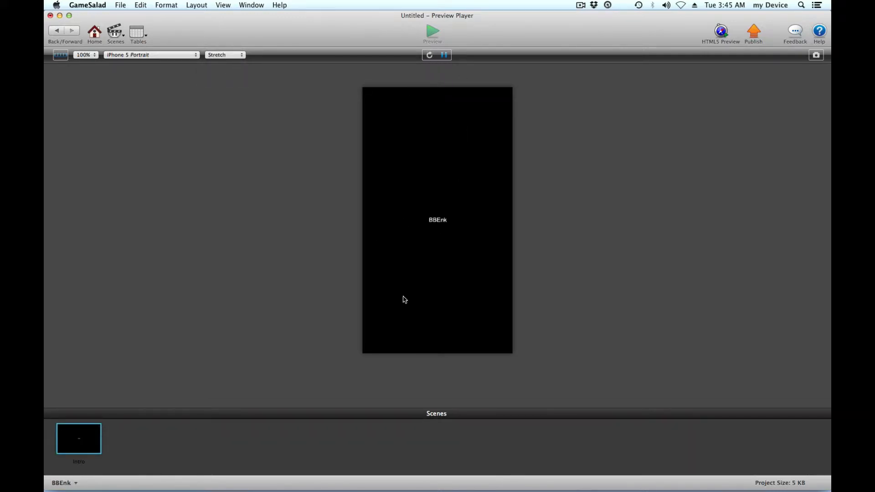
# - Preview the scene as iPhone 6 Portrait and Kindle Fire Portrait, hiding the scene strip to see the whole screen
pyautogui.click(180, 55)
pyautogui.click(174, 25)
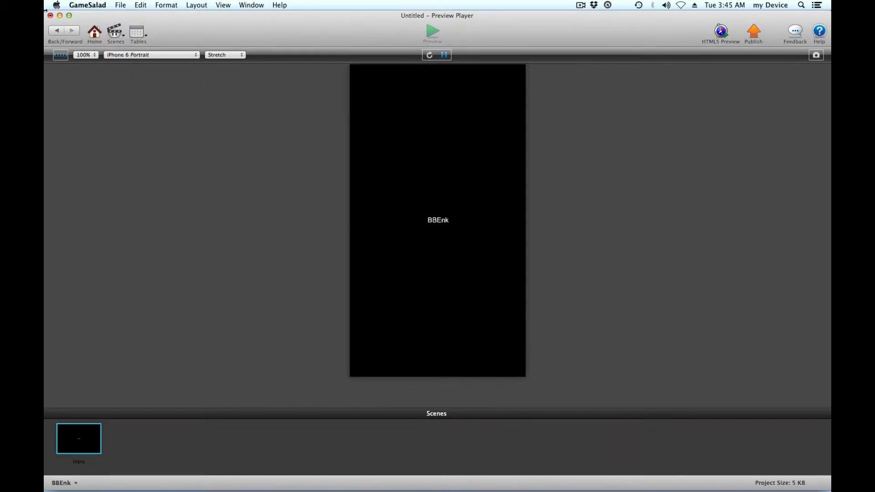
pyautogui.click(166, 55)
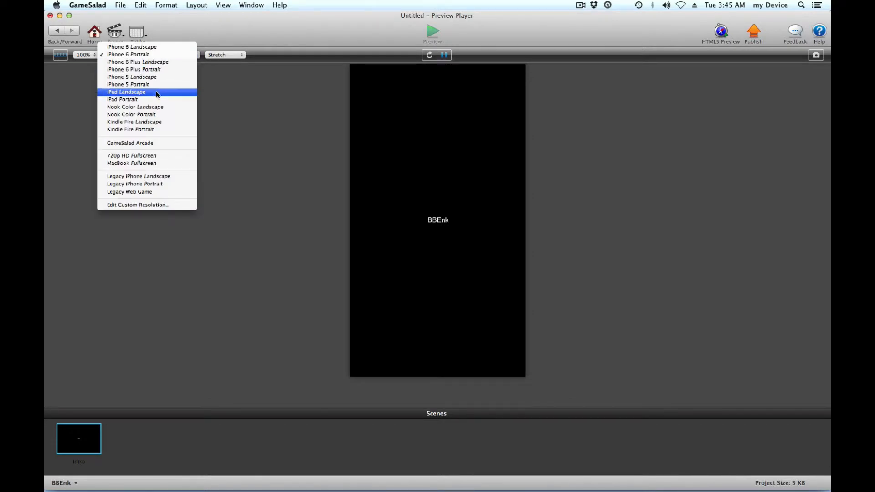
pyautogui.click(160, 129)
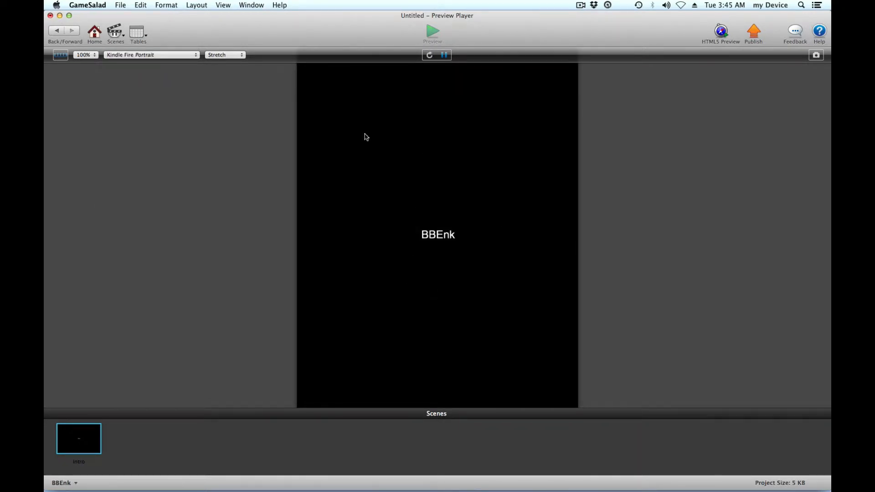
pyautogui.click(67, 55)
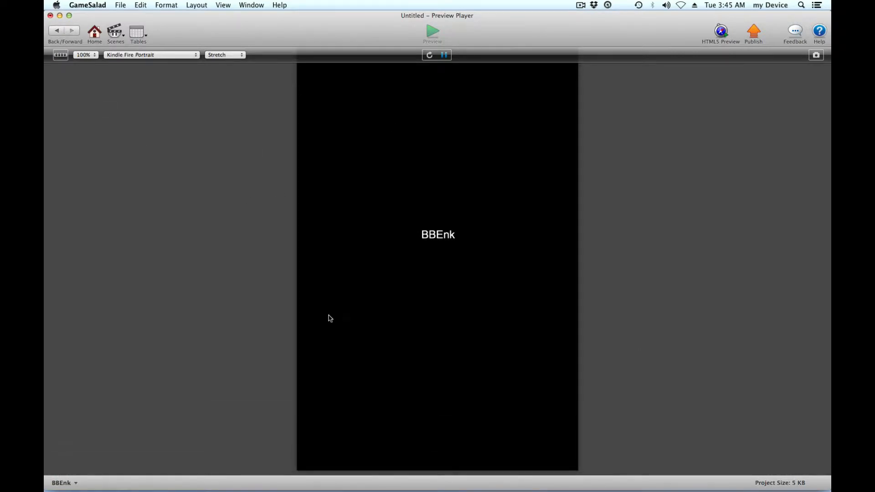
# - Return to the camSize actor and copy its Change Attribute behavior for the camera height
pyautogui.click(53, 31)
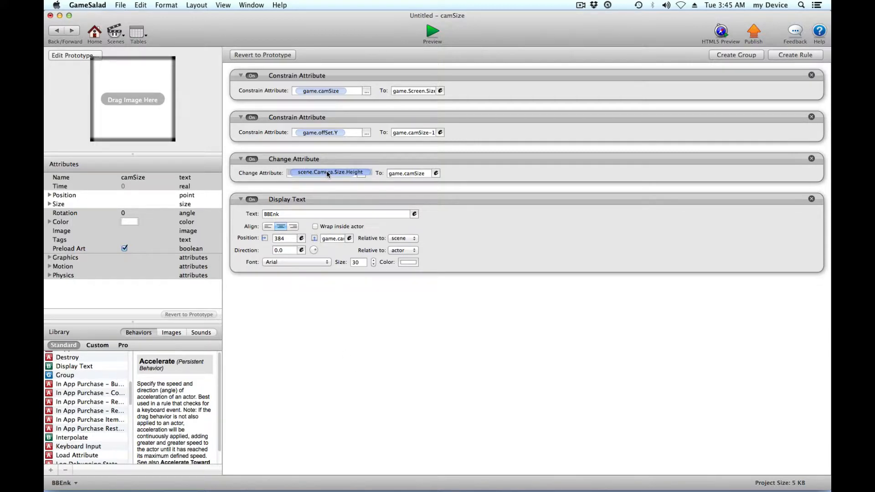
pyautogui.click(272, 160)
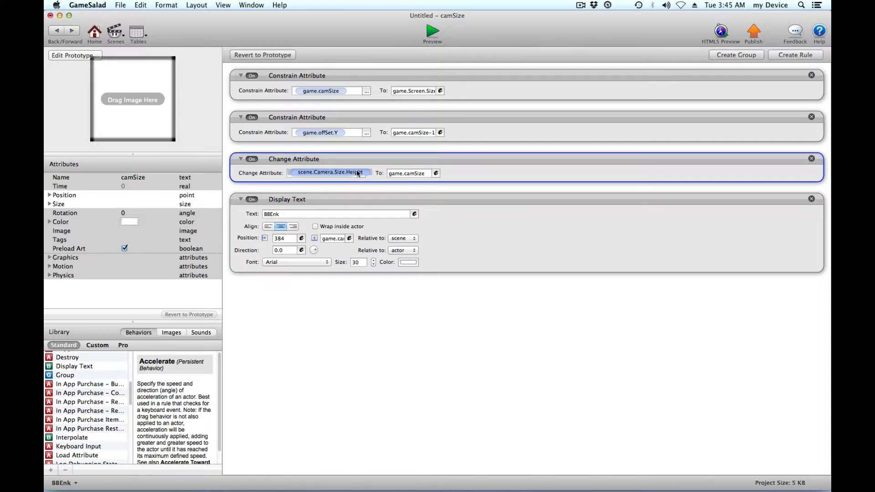
pyautogui.click(135, 4)
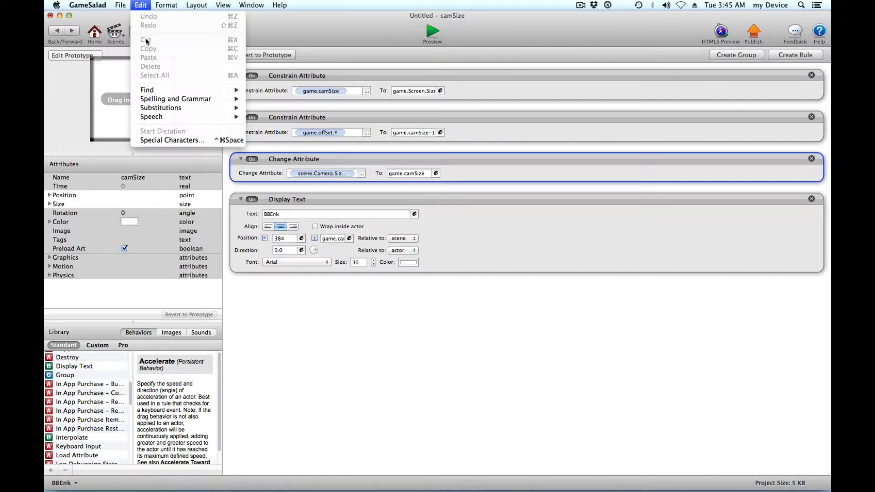
pyautogui.click(309, 437)
pyautogui.click(305, 304)
pyautogui.click(300, 157)
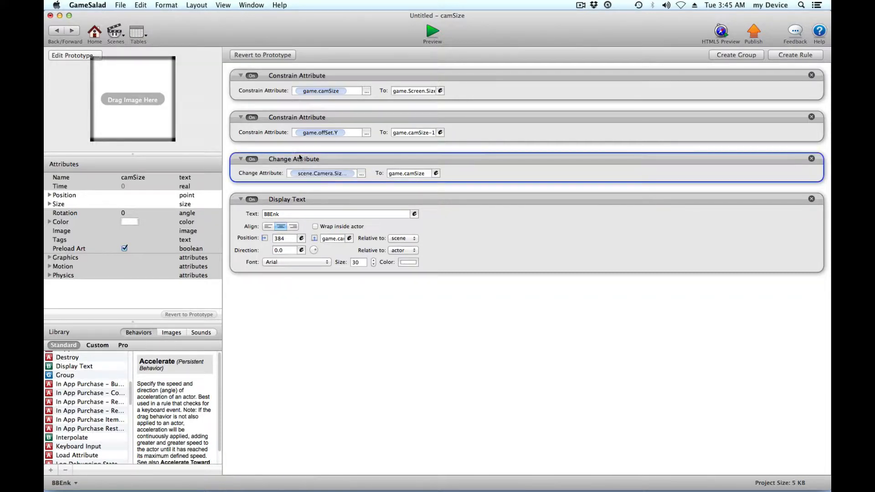
pyautogui.click(140, 4)
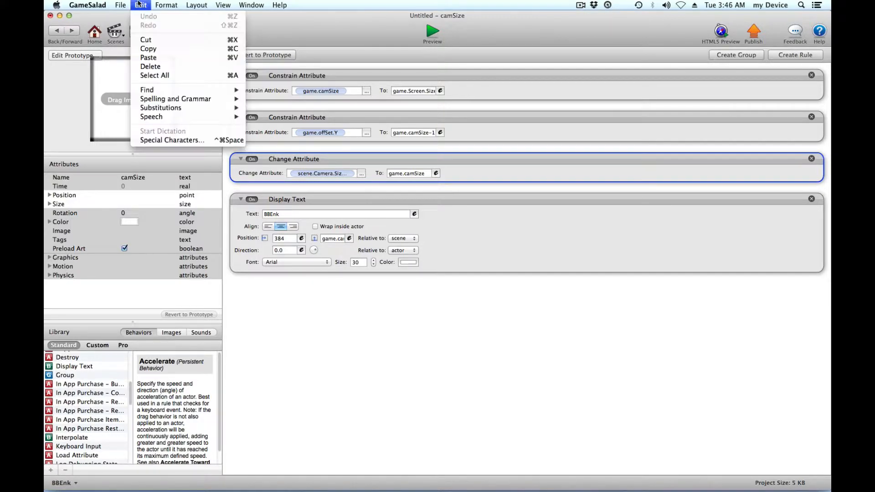
pyautogui.click(146, 48)
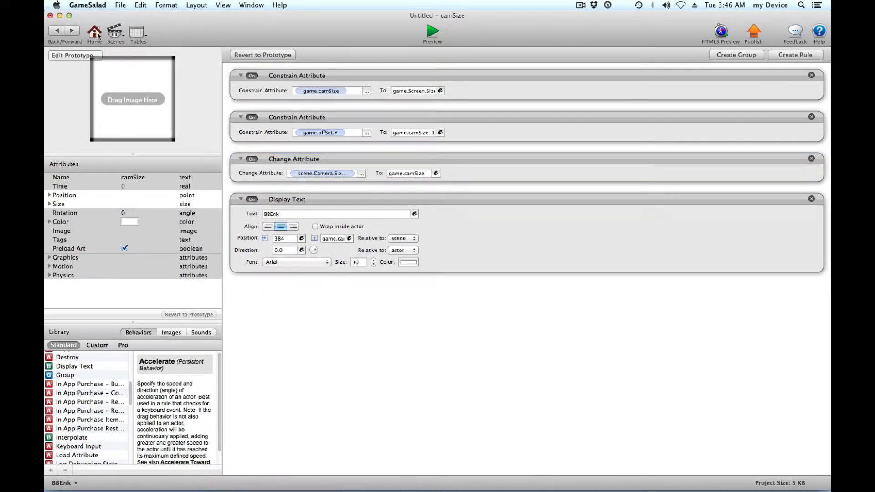
# - Add a new scene to the project and open it for editing
pyautogui.click(95, 32)
pyautogui.click(390, 55)
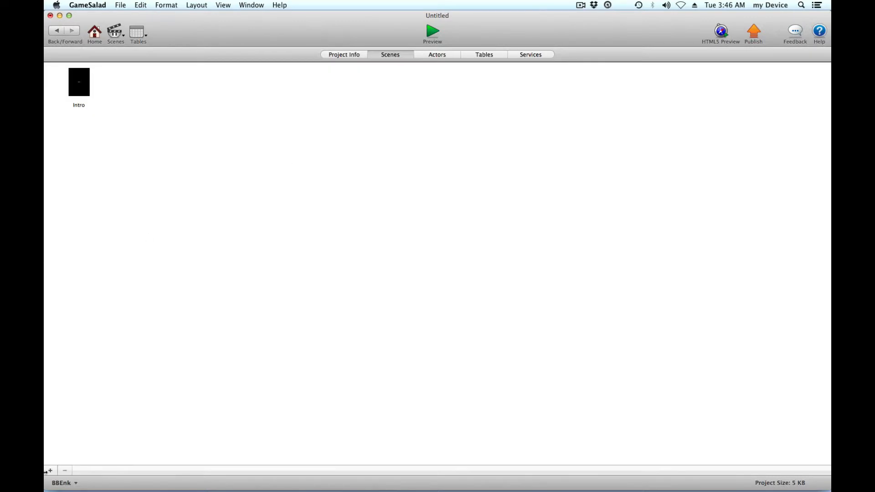
pyautogui.click(50, 470)
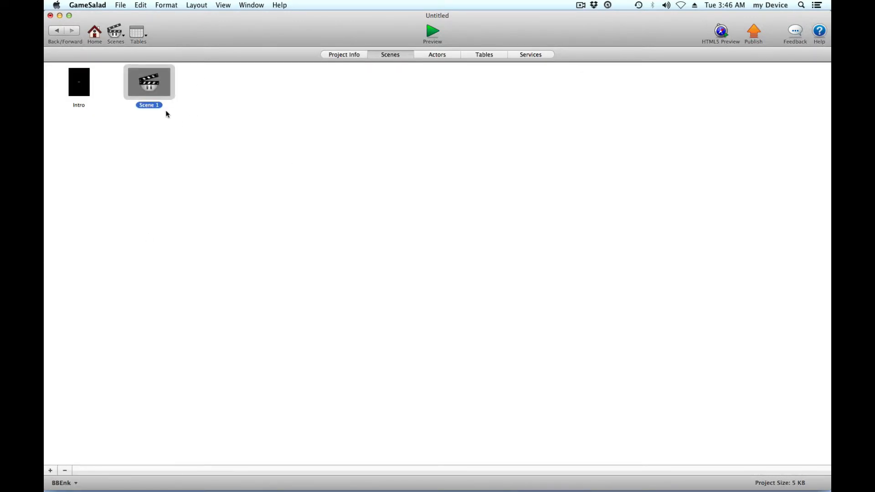
pyautogui.doubleClick(157, 89)
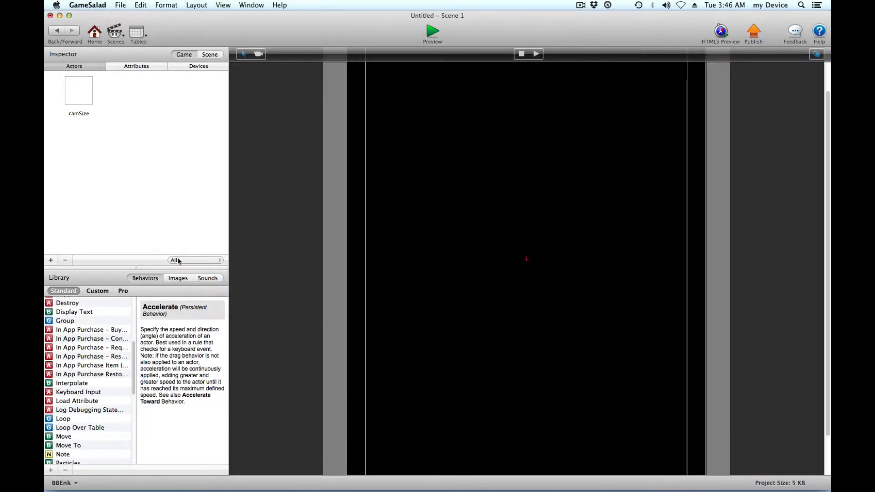
# - Place an instance of the camSize actor just outside the lower-left corner of Scene 1
pyautogui.scroll(-3, 477, 270)
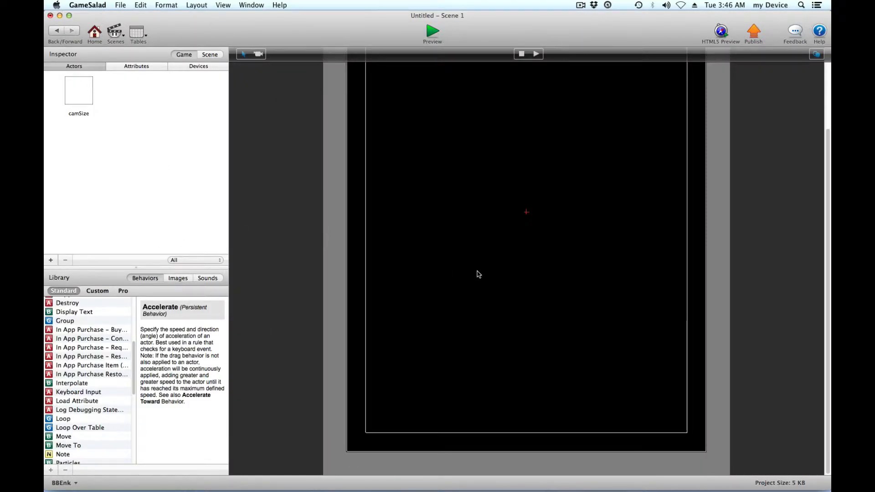
pyautogui.scroll(6, 476, 271)
pyautogui.scroll(-3, 416, 381)
pyautogui.moveTo(78, 91); pyautogui.dragTo(347, 430)
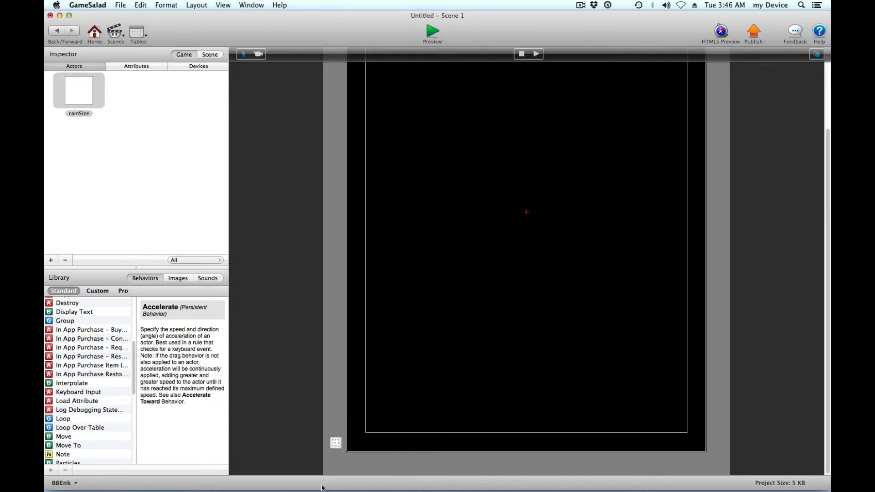
# - Unlock the camSize instance in Scene 1 and paste the copied Change Attribute behavior for the camera height into it
pyautogui.doubleClick(336, 442)
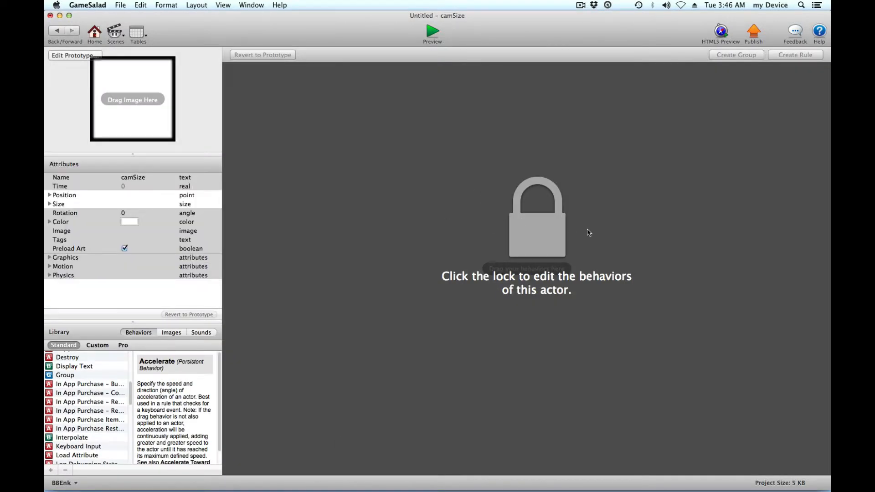
pyautogui.click(545, 234)
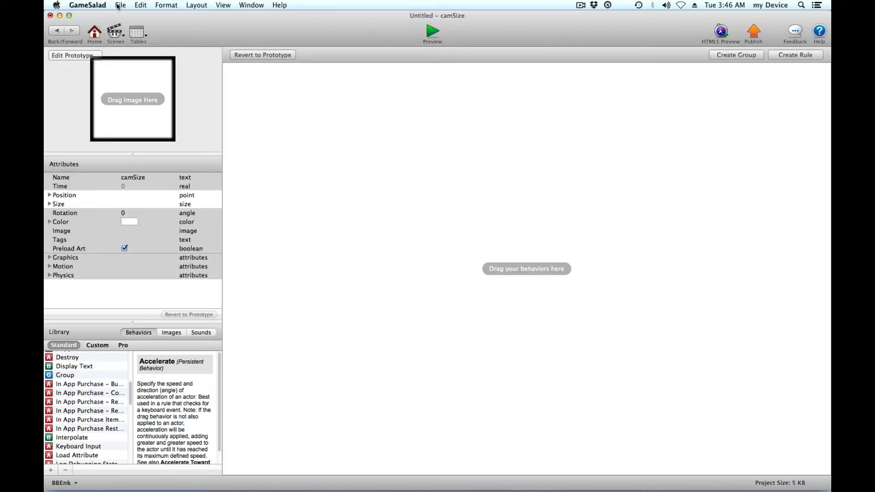
pyautogui.click(139, 6)
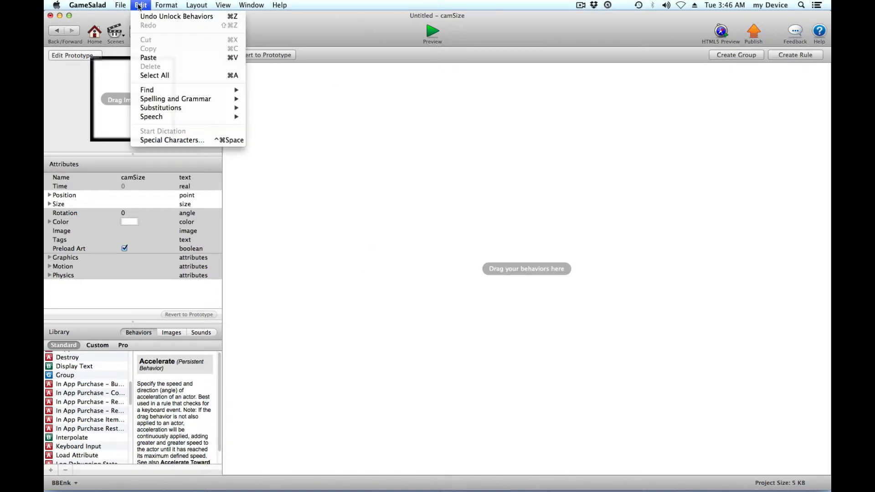
pyautogui.click(150, 58)
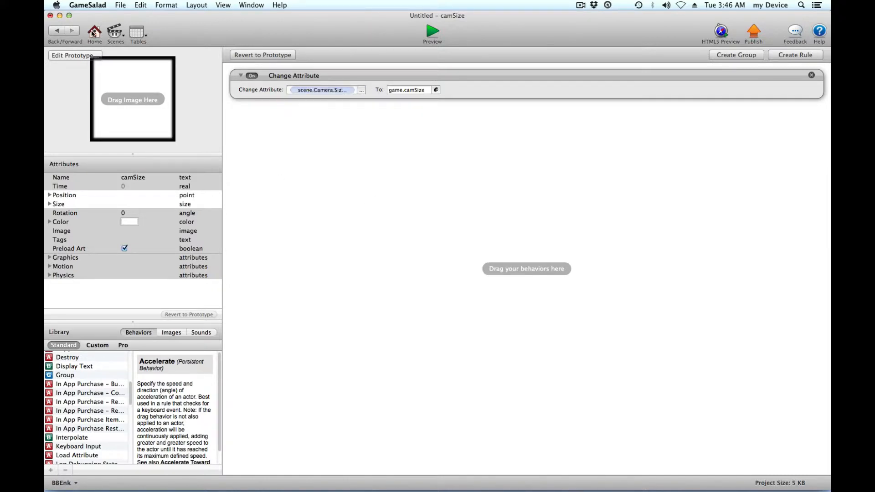
# - Return to the Intro scene and open its camSize instance for editing
pyautogui.click(115, 32)
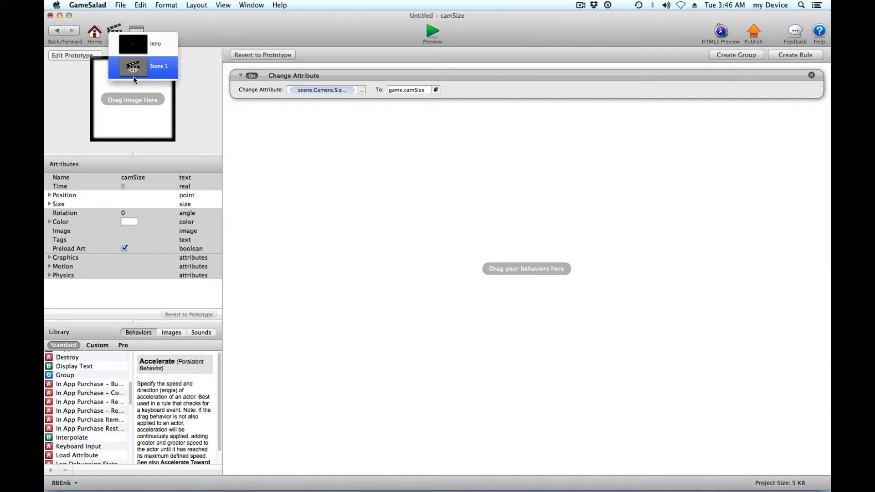
pyautogui.click(258, 155)
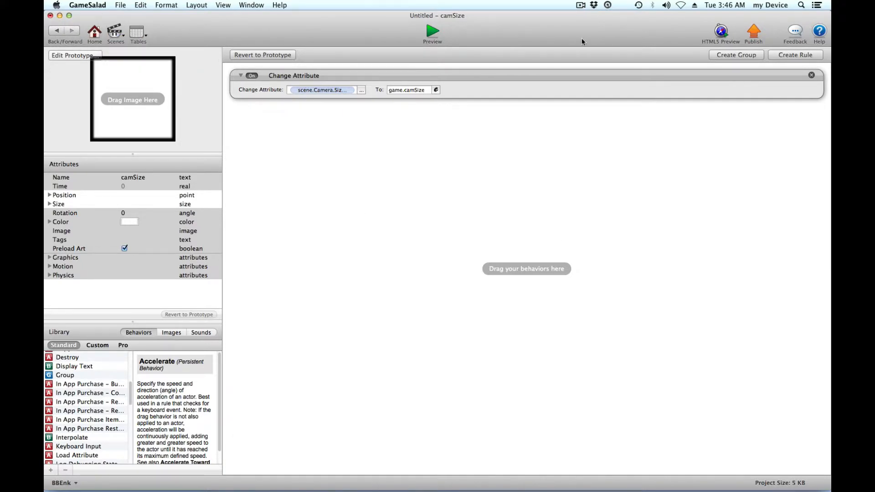
pyautogui.click(94, 32)
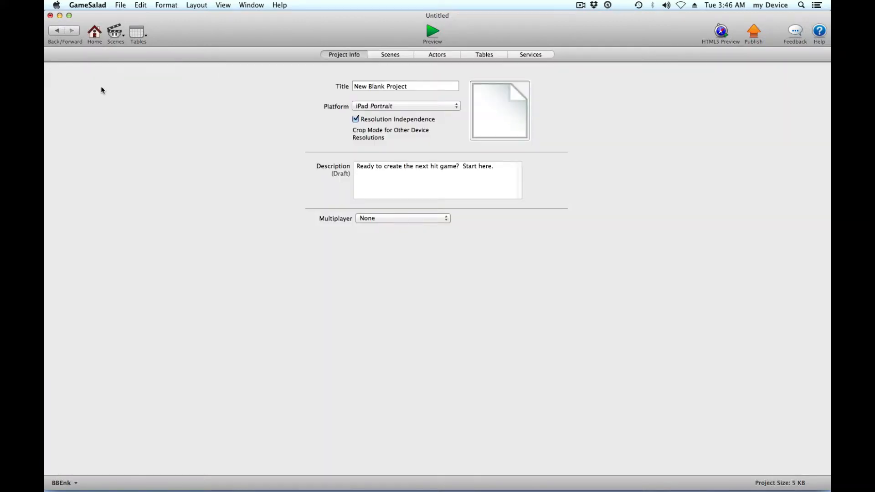
pyautogui.click(400, 56)
pyautogui.click(76, 87)
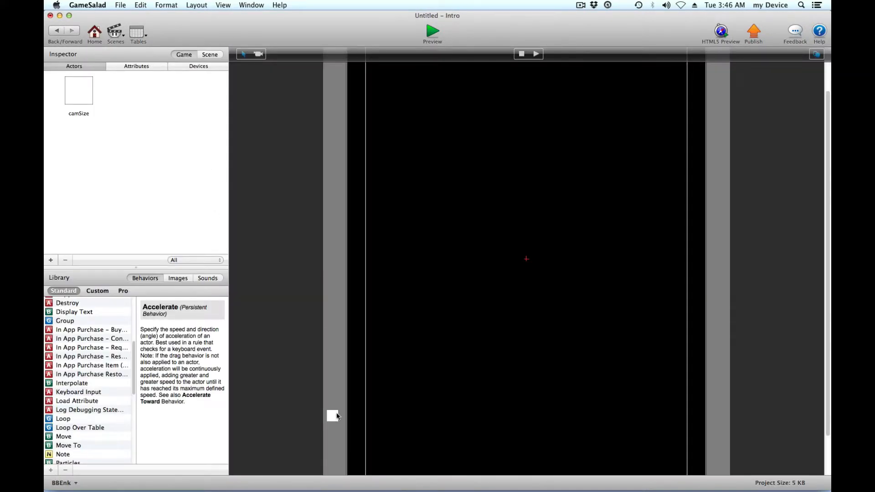
pyautogui.doubleClick(336, 414)
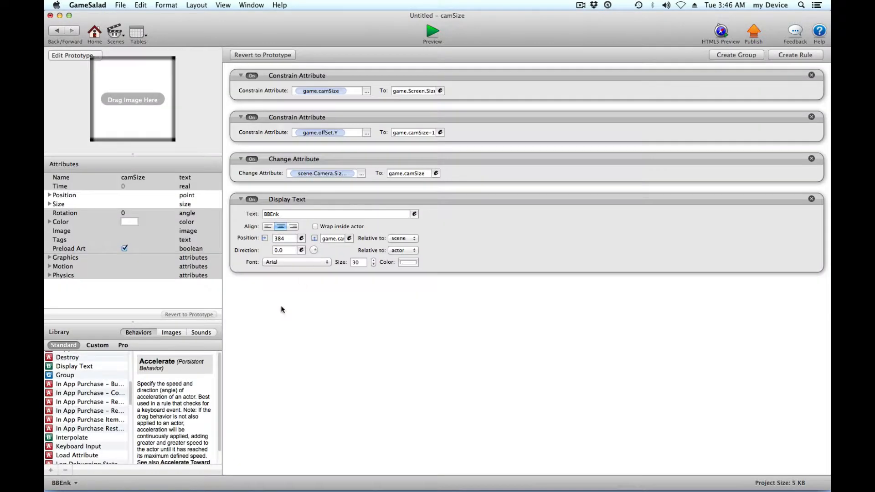
# - Add a Change Scene behavior going to Next Scene below the Display Text behavior and preview the project
pyautogui.scroll(5, 107, 384)
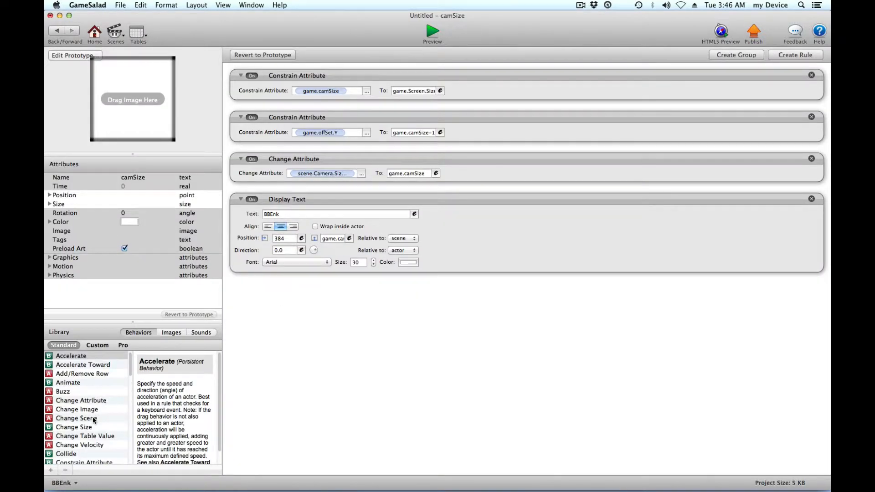
pyautogui.moveTo(94, 418); pyautogui.dragTo(428, 347)
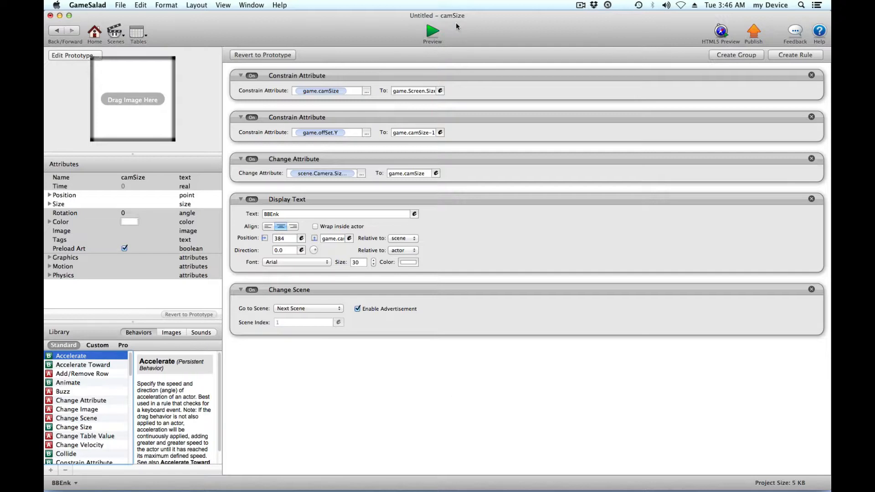
pyautogui.click(432, 30)
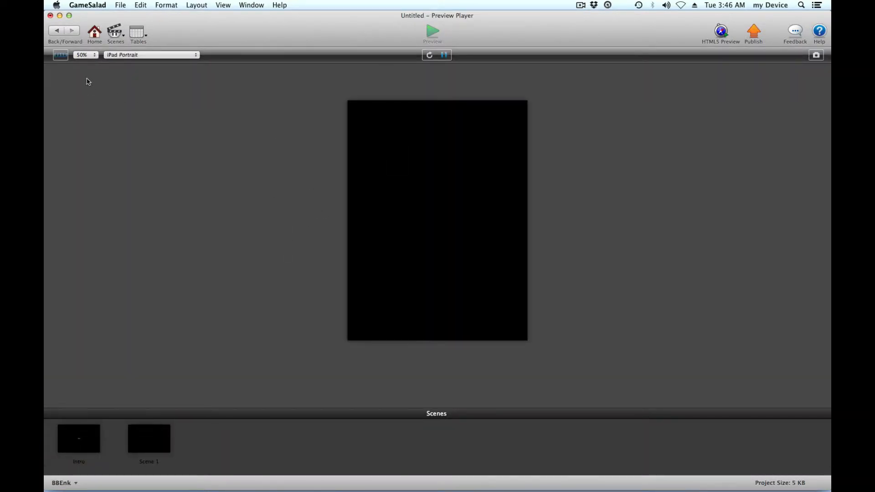
pyautogui.click(56, 31)
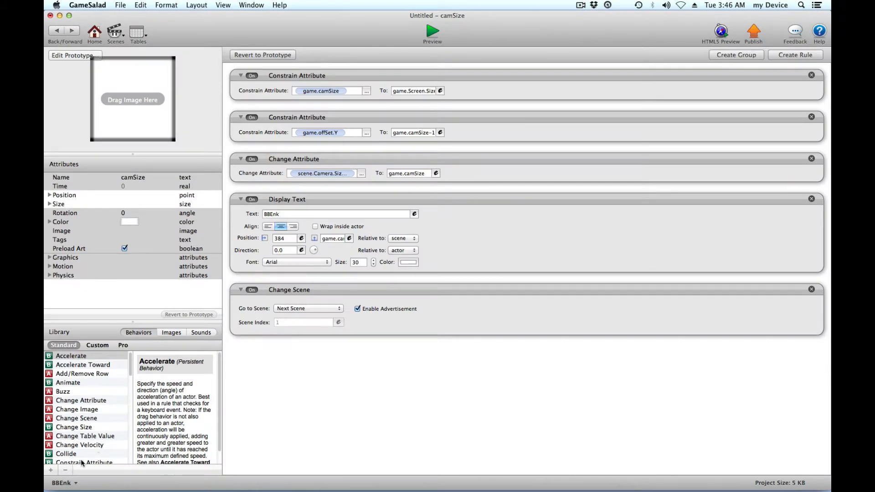
# - Nest the Change Scene behavior inside a new 5-second Timer and change the timer's timing mode
pyautogui.scroll(-10, 82, 456)
pyautogui.moveTo(69, 451); pyautogui.dragTo(345, 285)
pyautogui.moveTo(377, 379); pyautogui.dragTo(376, 307)
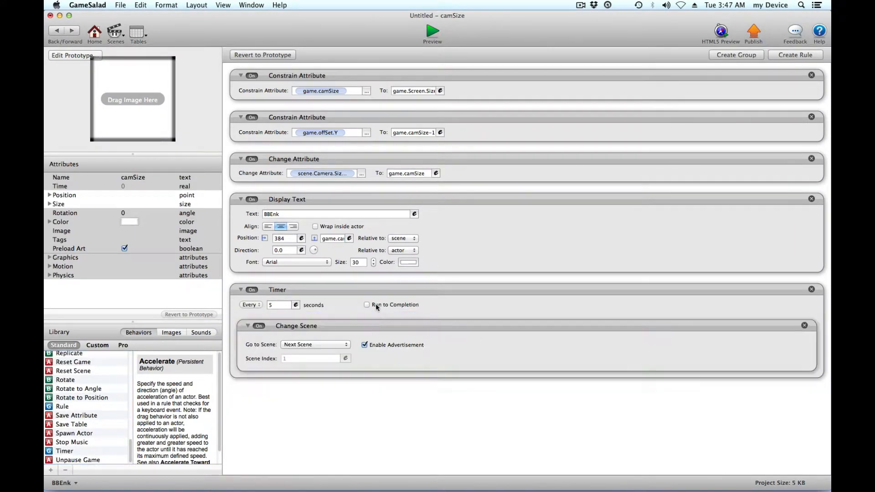
pyautogui.click(250, 305)
pyautogui.click(253, 314)
# - Preview the timed scene change and open Scene 1 for editing
pyautogui.click(432, 31)
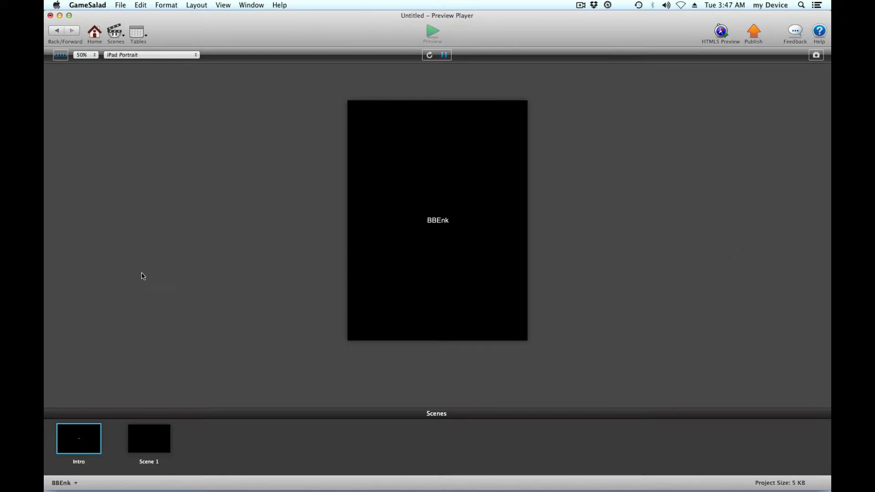
pyautogui.click(94, 32)
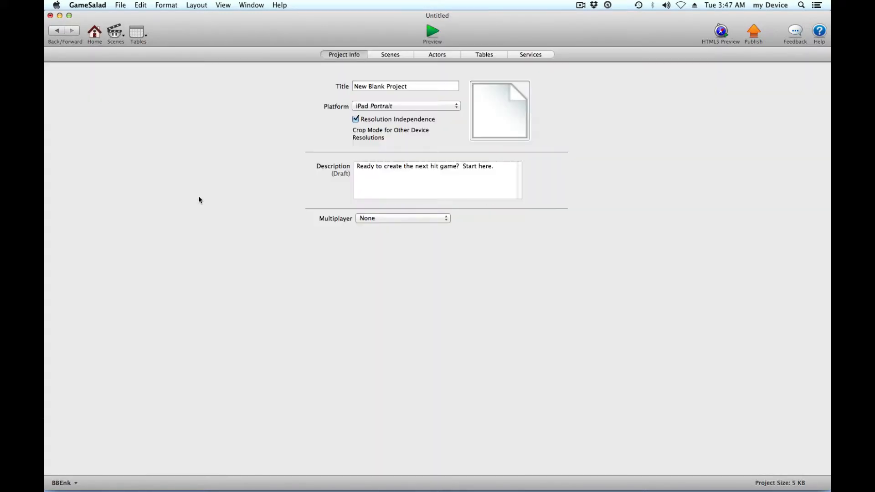
pyautogui.click(380, 55)
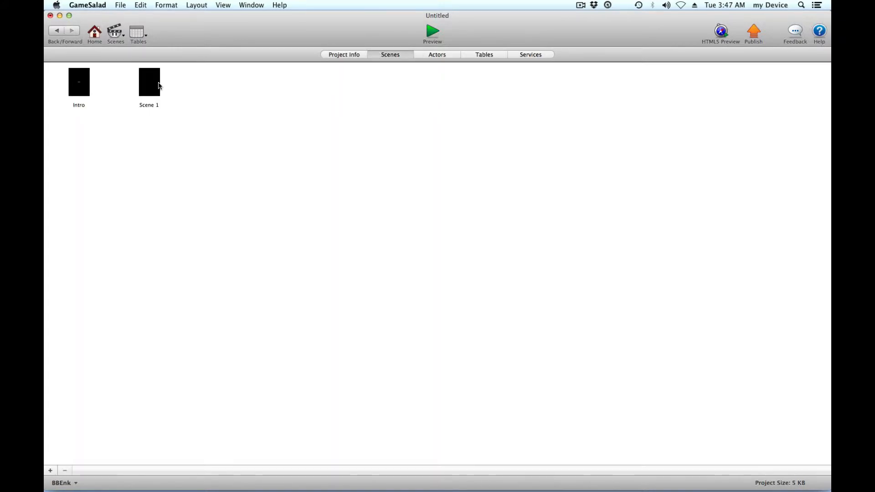
pyautogui.click(158, 85)
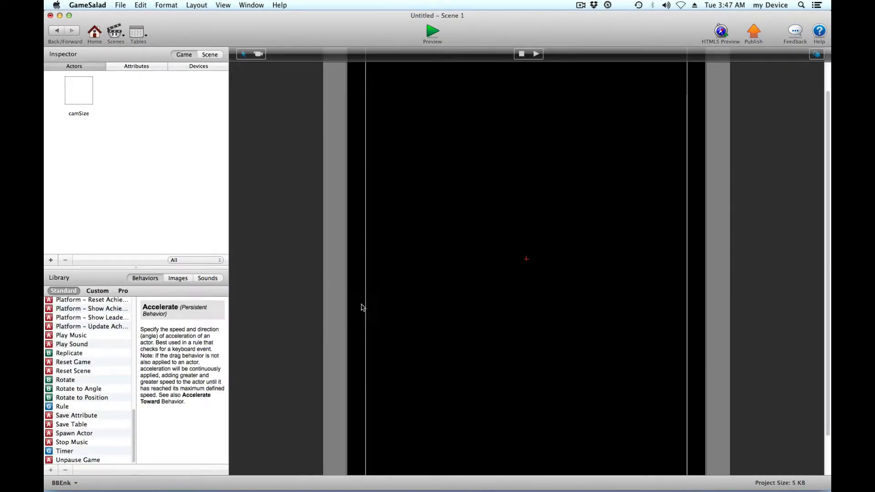
pyautogui.scroll(-2, 421, 305)
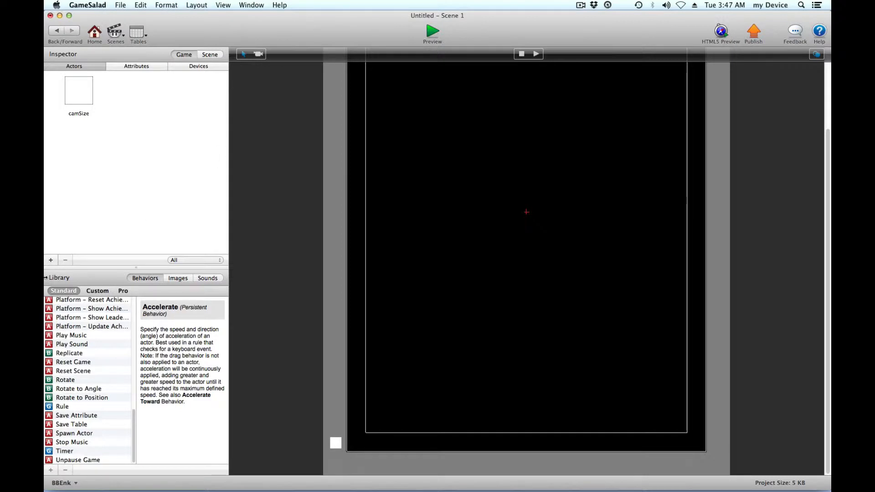
# - Import road.png from the Desktop into the project images and create a road actor from it
pyautogui.click(178, 278)
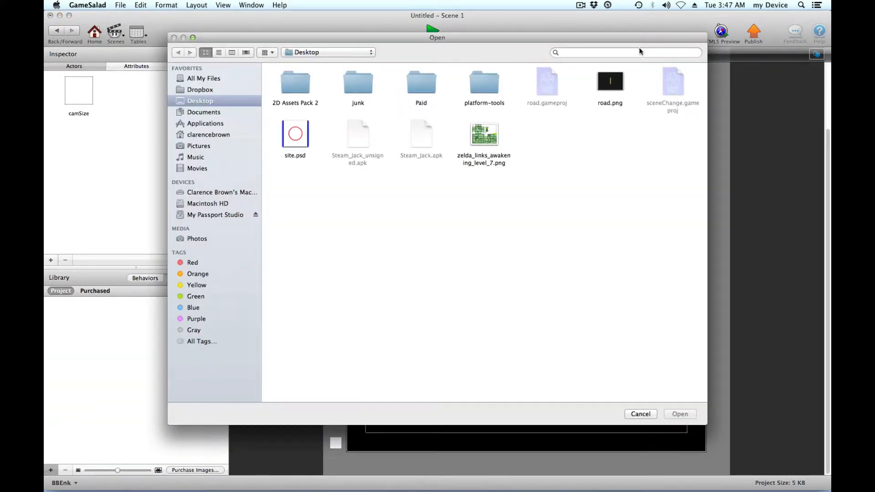
pyautogui.click(604, 85)
pyautogui.doubleClick(604, 85)
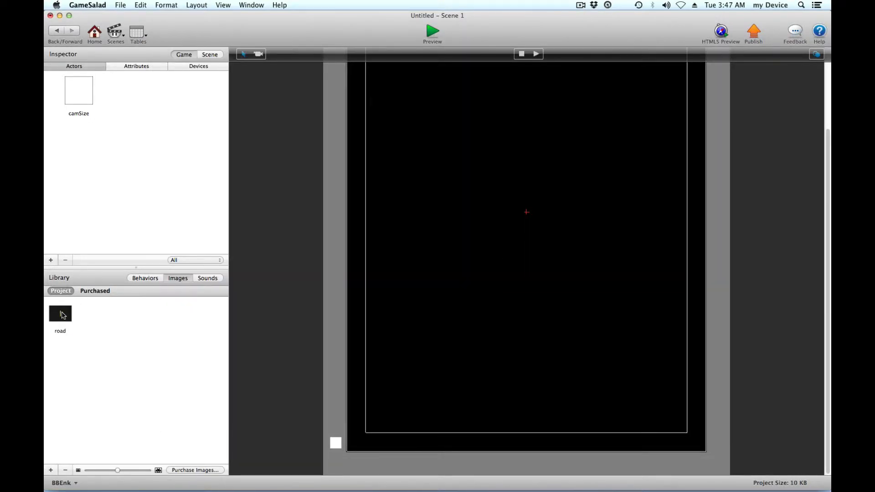
pyautogui.moveTo(63, 315); pyautogui.dragTo(181, 178)
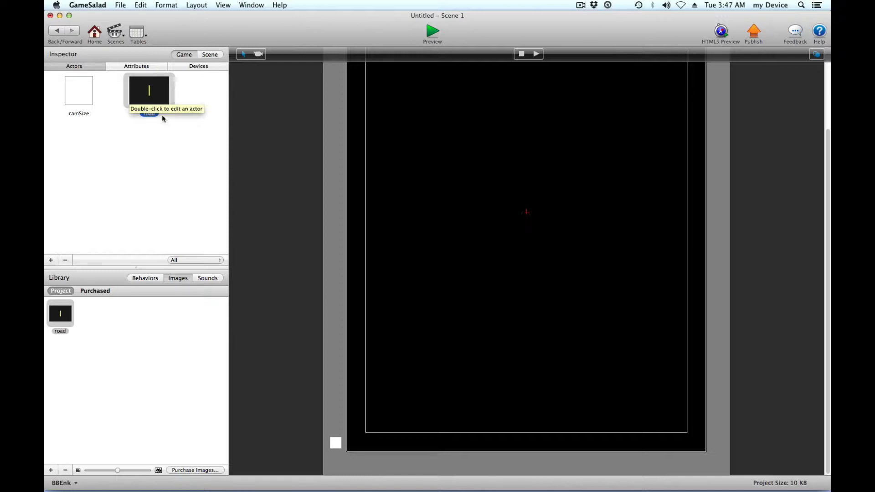
# - Open the road actor prototype and set its position to X 384 and Y 512
pyautogui.doubleClick(150, 89)
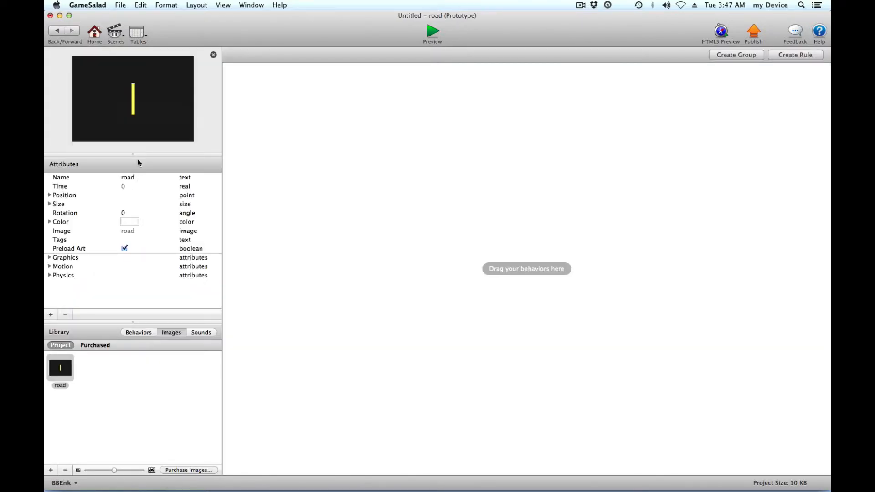
pyautogui.click(50, 204)
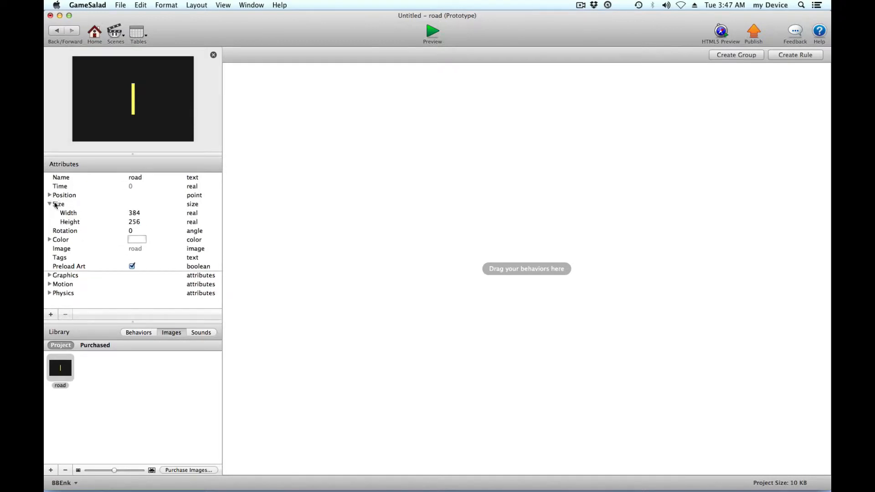
pyautogui.click(49, 195)
pyautogui.doubleClick(131, 203)
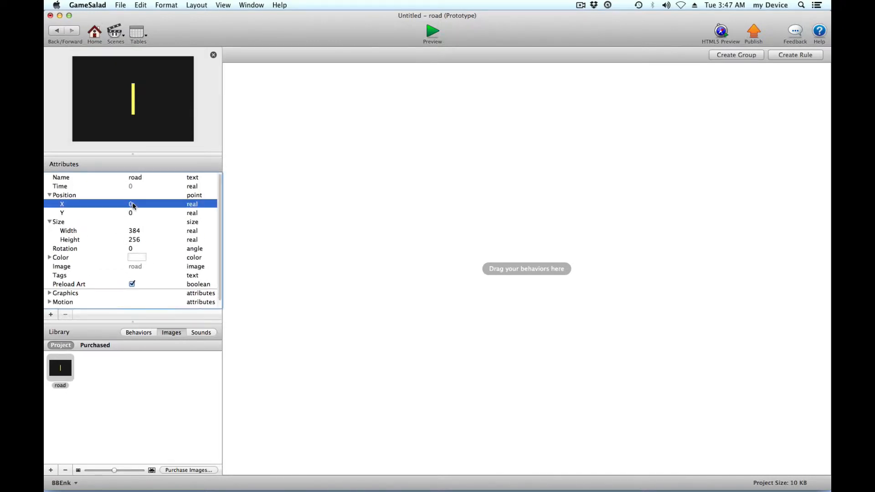
pyautogui.write('3894')
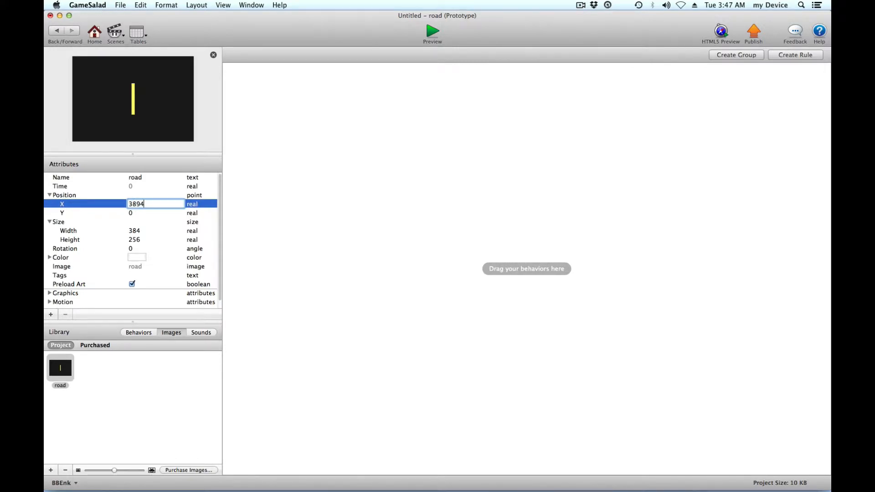
pyautogui.write('4')
pyautogui.press('Tab')
pyautogui.write('512')
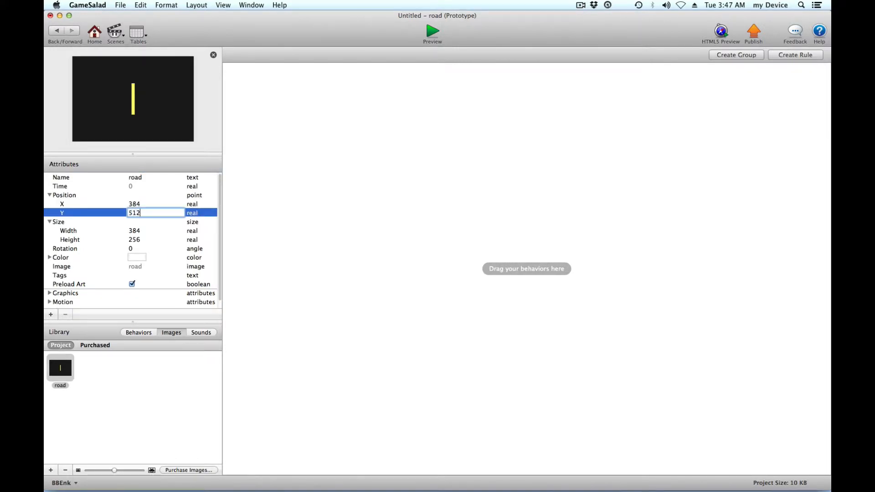
pyautogui.press('Tab')
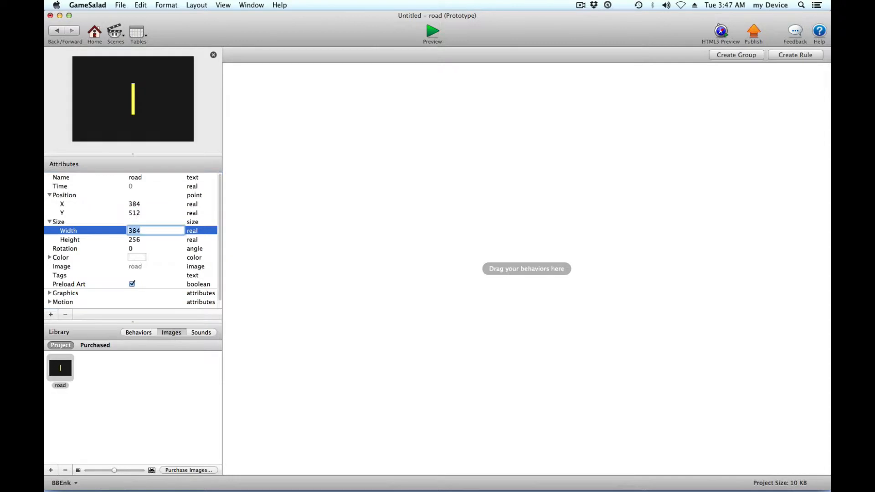
# - Set the road actor's size to a width of 768 and a height of 2,048
pyautogui.write('768')
pyautogui.press('Tab')
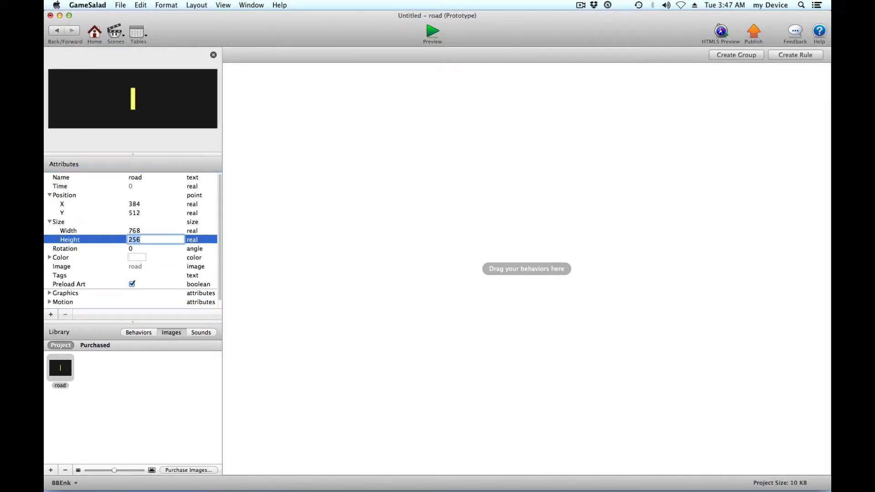
pyautogui.write('2,0')
pyautogui.write('48')
pyautogui.click(143, 231)
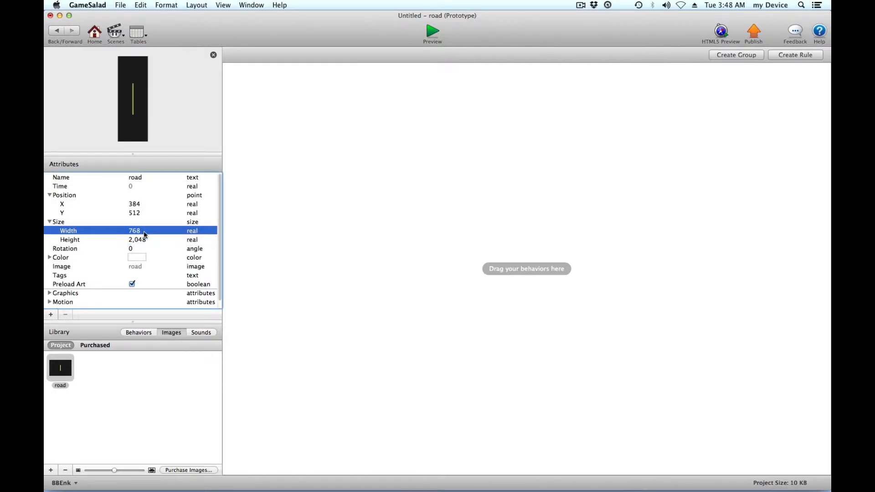
# - Set the road actor's Vertical Wrap to Tile and its Tile Height to 512
pyautogui.scroll(-1, 113, 274)
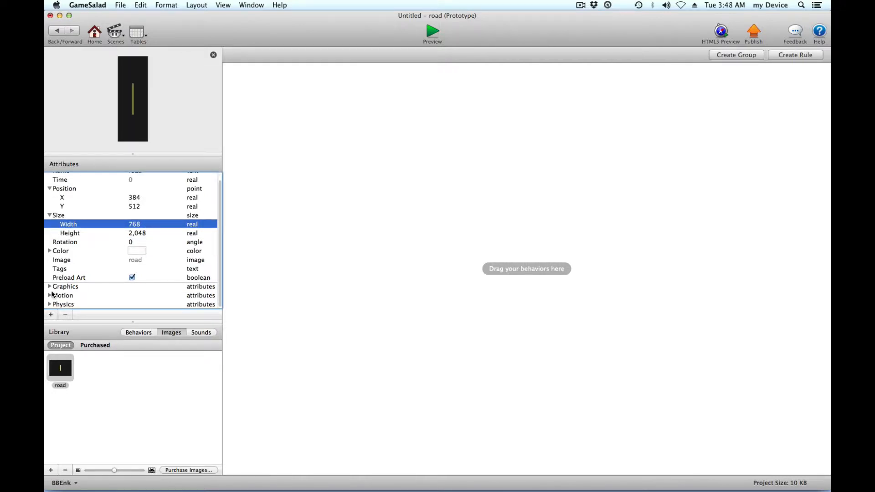
pyautogui.click(50, 287)
pyautogui.scroll(-5, 132, 289)
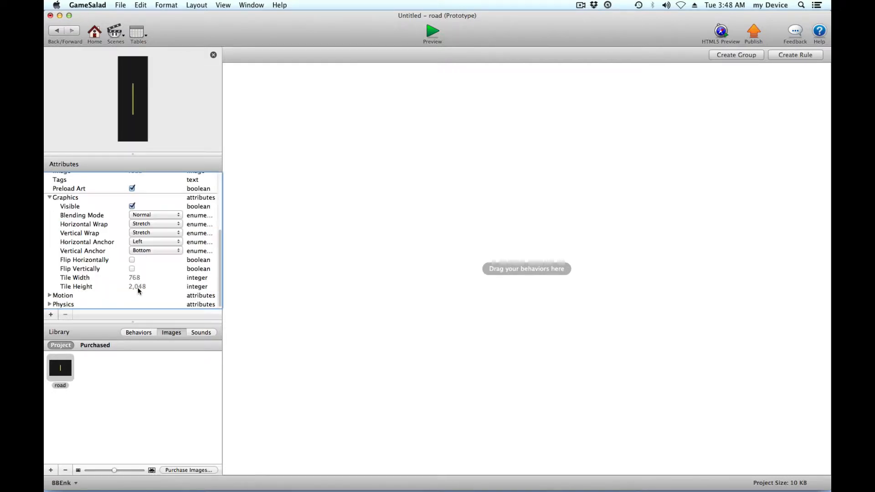
pyautogui.click(155, 233)
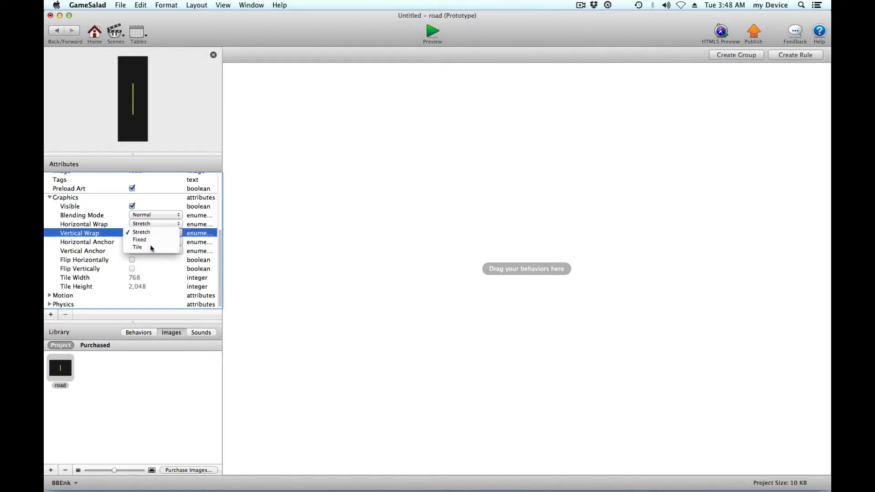
pyautogui.click(153, 248)
pyautogui.doubleClick(136, 286)
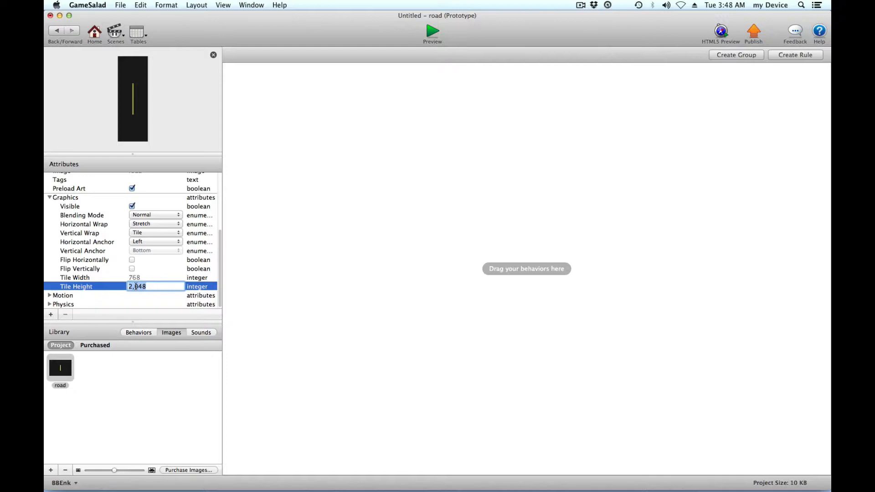
pyautogui.write('512')
pyautogui.click(143, 277)
pyautogui.click(354, 282)
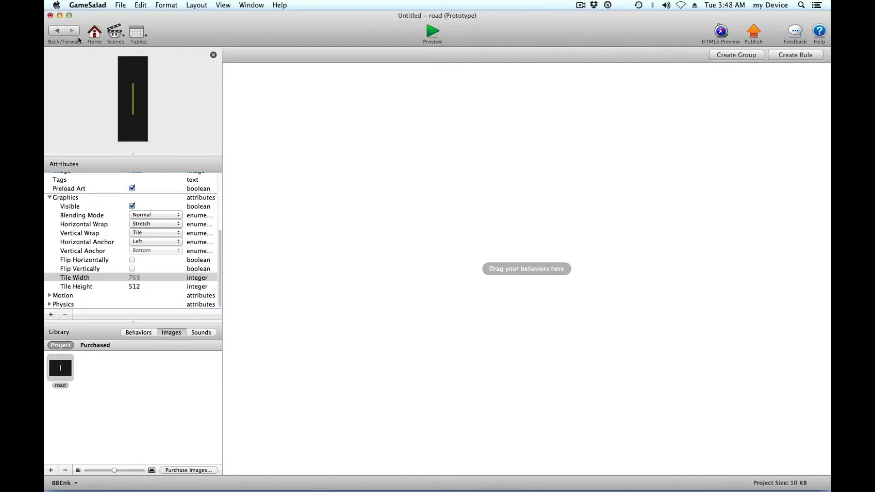
# - Place the road actor in Scene 1 and revert that instance's attributes to its prototype
pyautogui.click(58, 31)
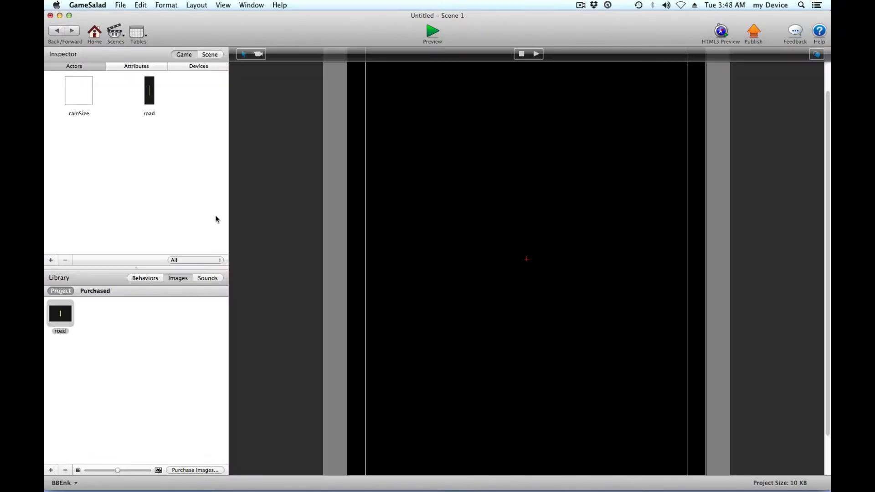
pyautogui.moveTo(149, 91); pyautogui.dragTo(481, 313)
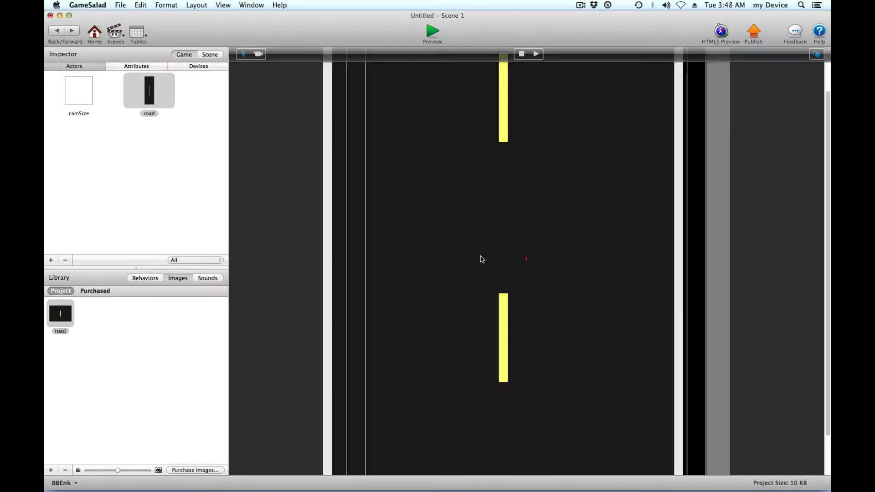
pyautogui.doubleClick(480, 258)
pyautogui.click(94, 195)
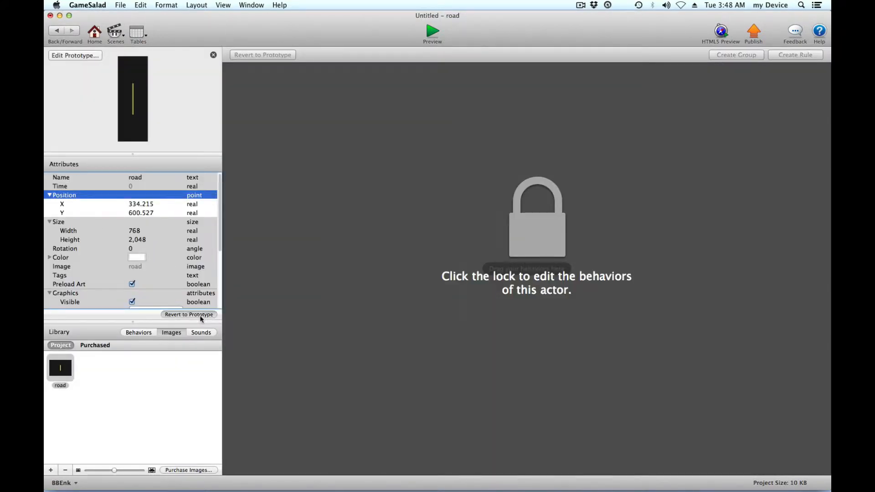
pyautogui.click(55, 32)
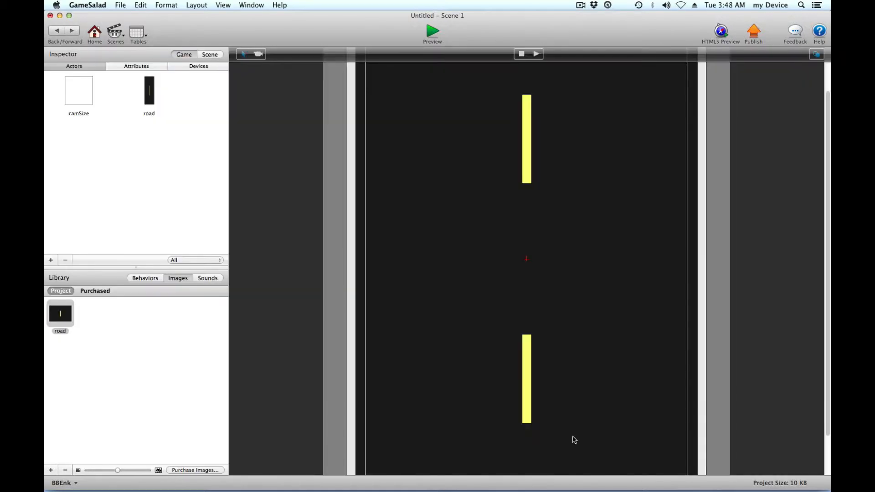
pyautogui.scroll(3, 631, 434)
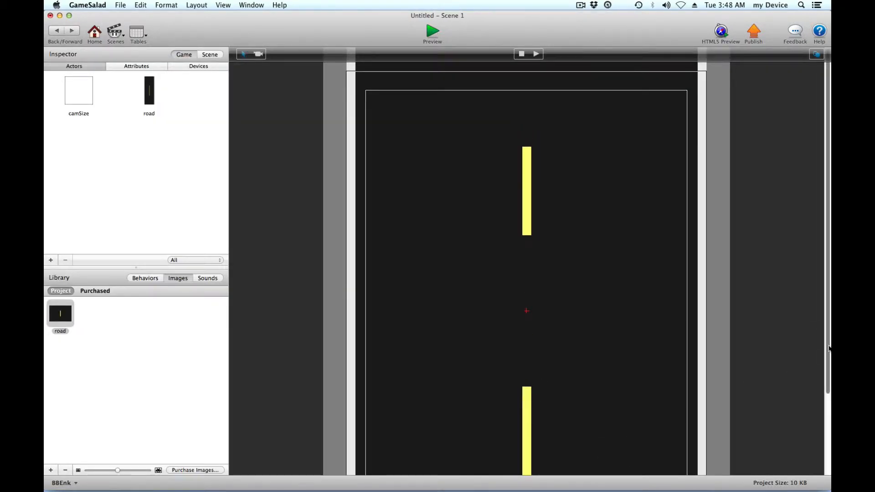
pyautogui.scroll(-6, 830, 349)
pyautogui.scroll(2, 418, 217)
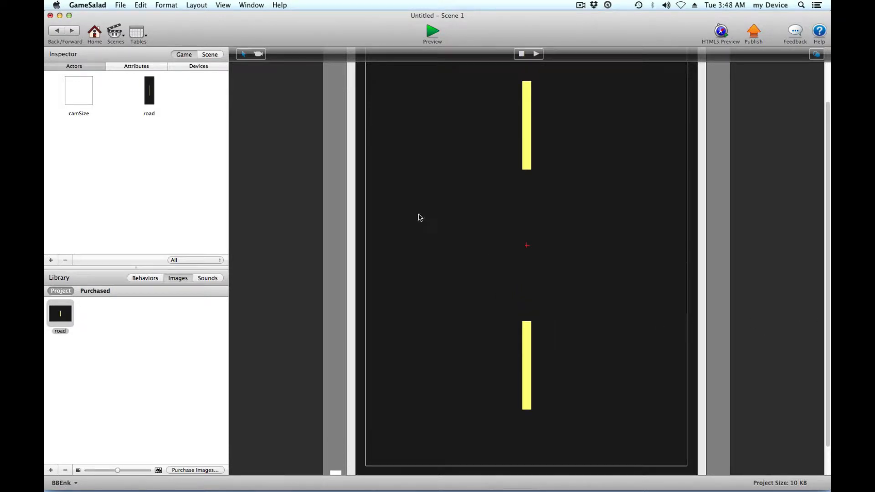
# - Set the road prototype's Y position to 1024 and check the road's placement in Scene 1
pyautogui.click(155, 94)
pyautogui.doubleClick(154, 94)
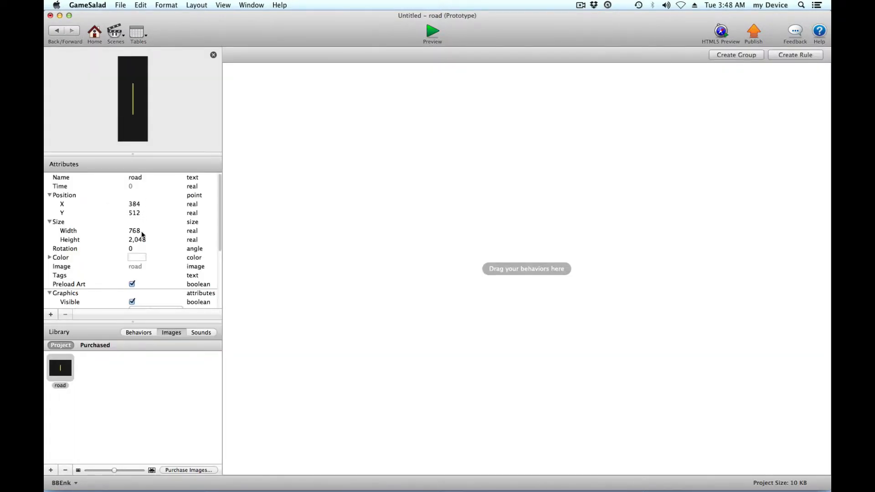
pyautogui.doubleClick(139, 214)
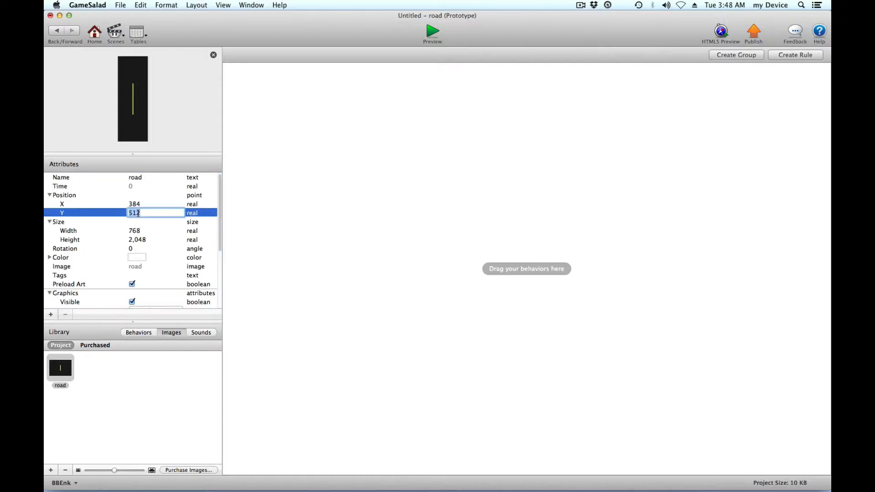
pyautogui.write('1024')
pyautogui.click(141, 206)
pyautogui.click(52, 31)
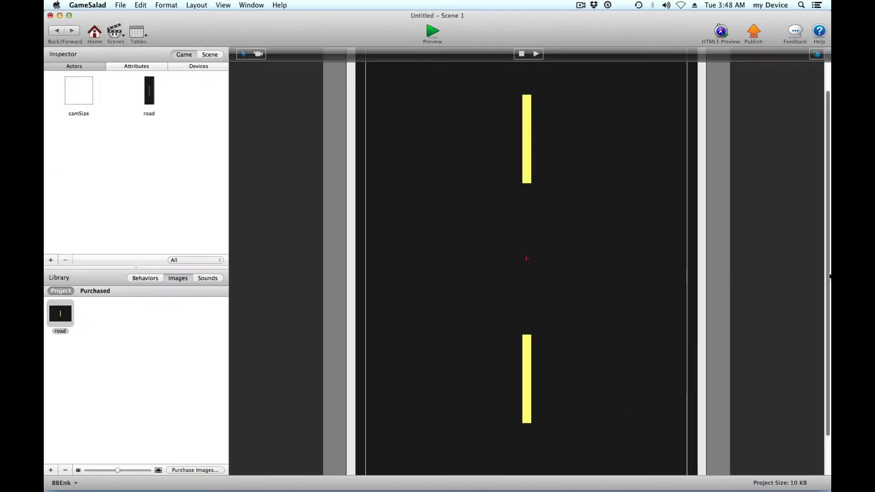
pyautogui.scroll(-2, 420, 330)
pyautogui.scroll(5, 420, 331)
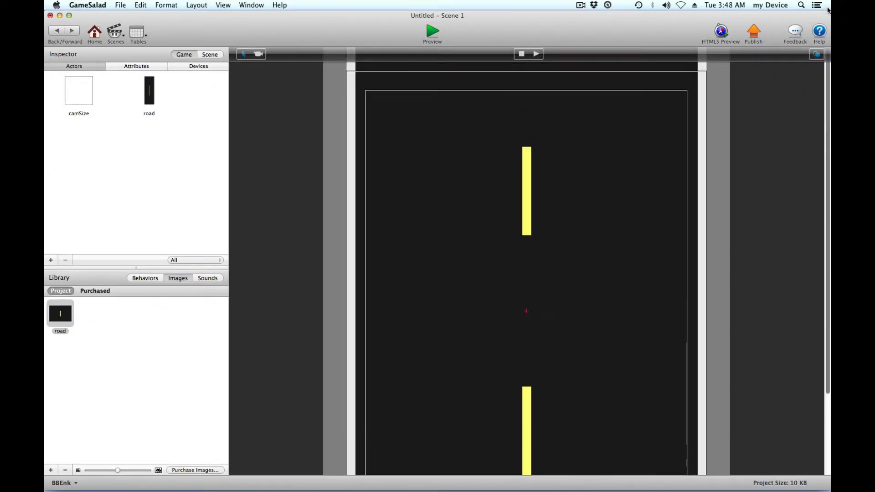
pyautogui.click(426, 353)
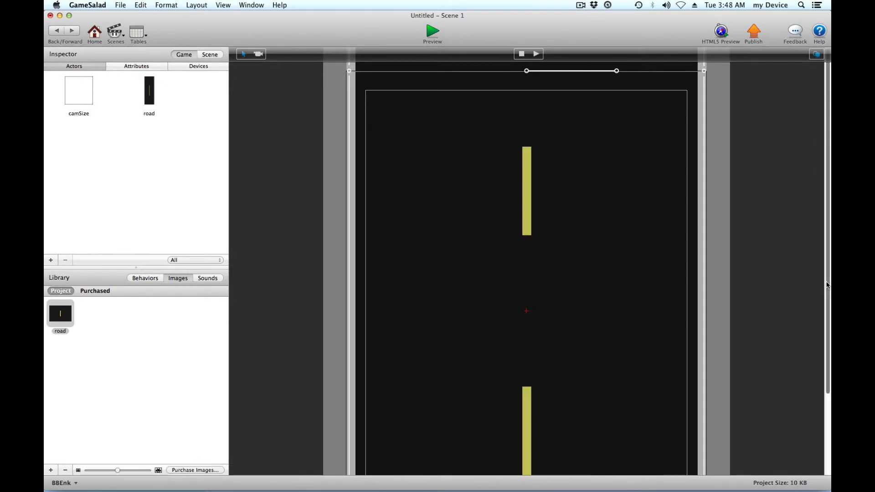
# - Set the road prototype's Y linear velocity to -500 and preview the moving road
pyautogui.doubleClick(152, 95)
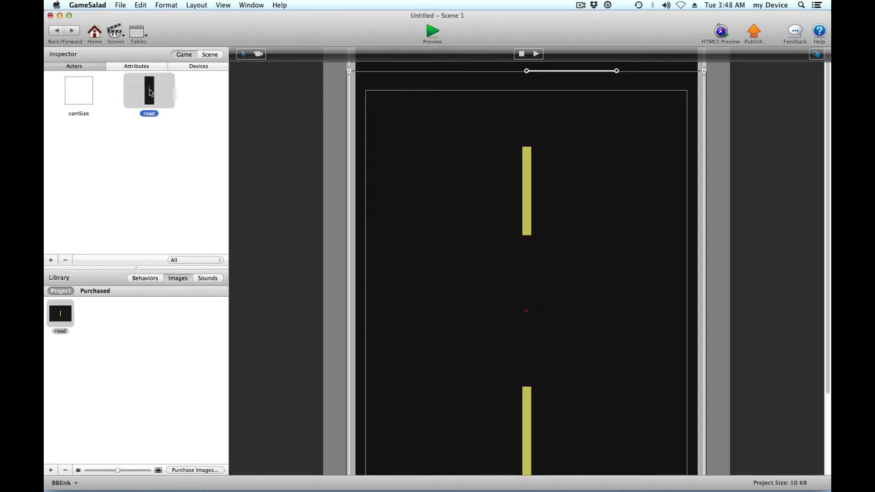
pyautogui.scroll(-5, 73, 291)
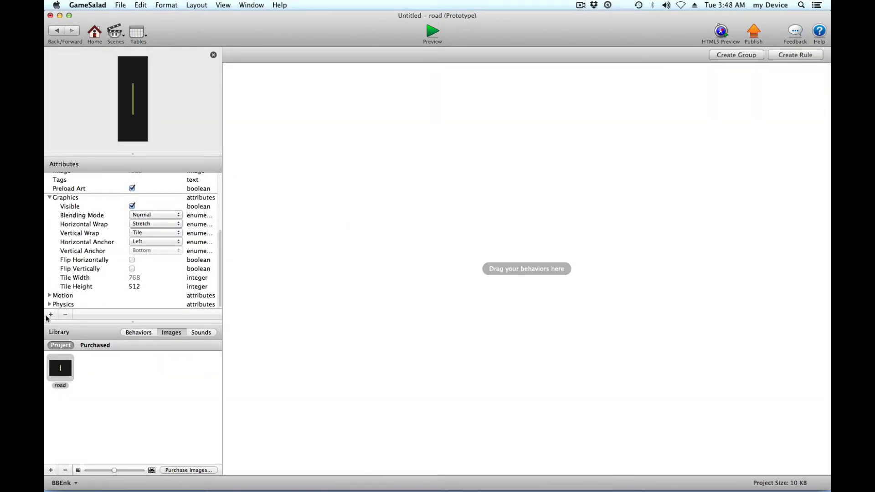
pyautogui.click(50, 295)
pyautogui.scroll(-3, 82, 280)
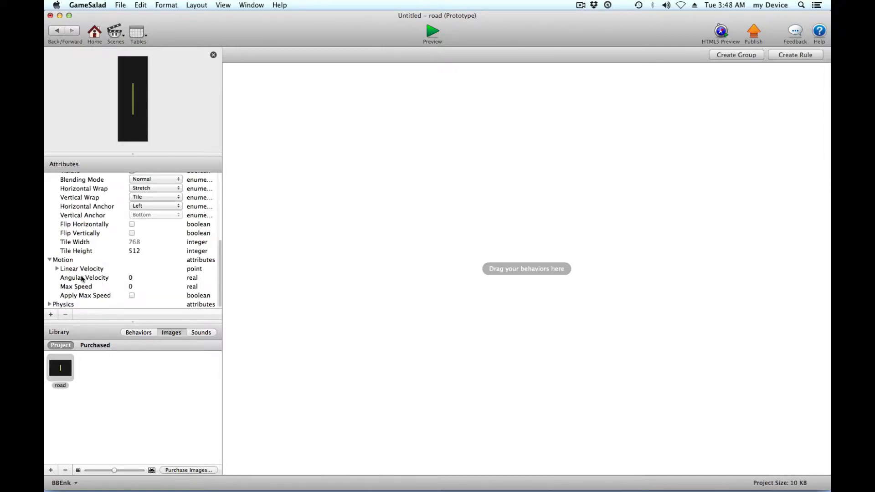
pyautogui.click(57, 269)
pyautogui.click(138, 286)
pyautogui.write('-')
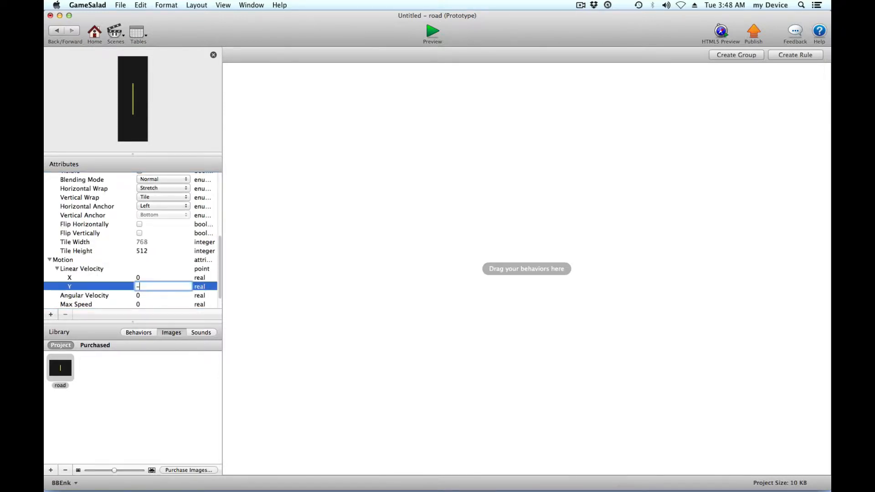
pyautogui.write('500')
pyautogui.click(149, 275)
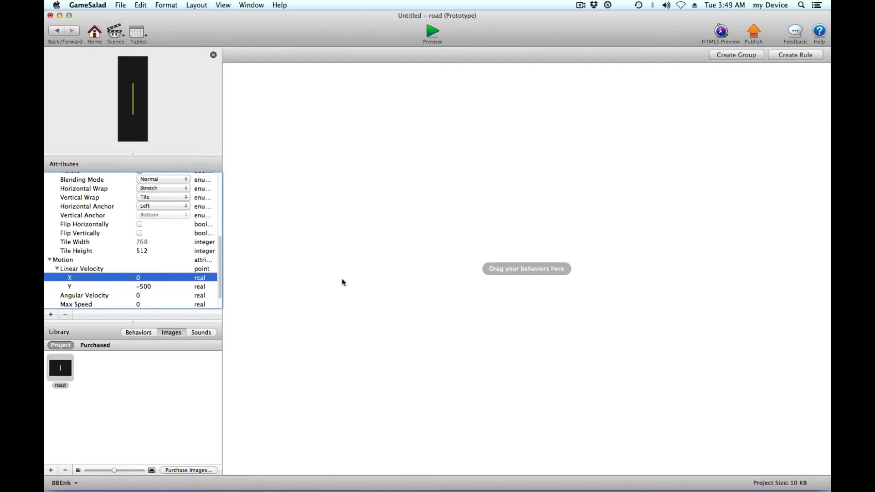
pyautogui.click(432, 40)
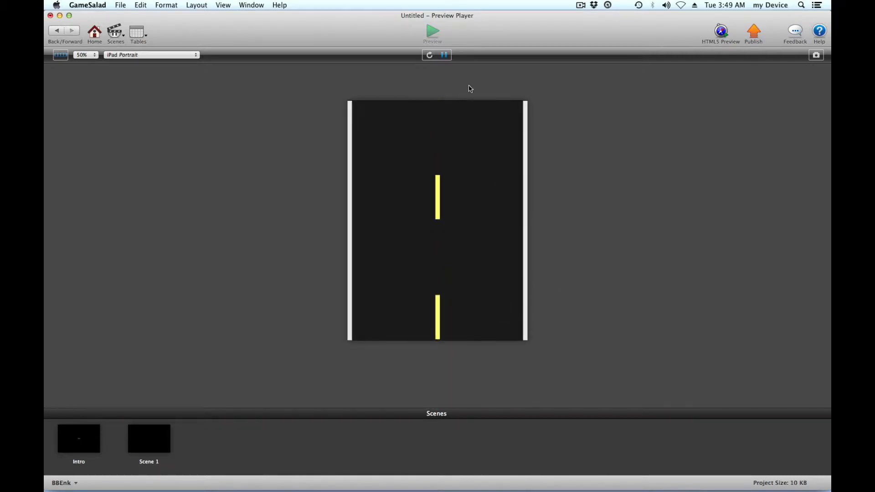
pyautogui.click(57, 31)
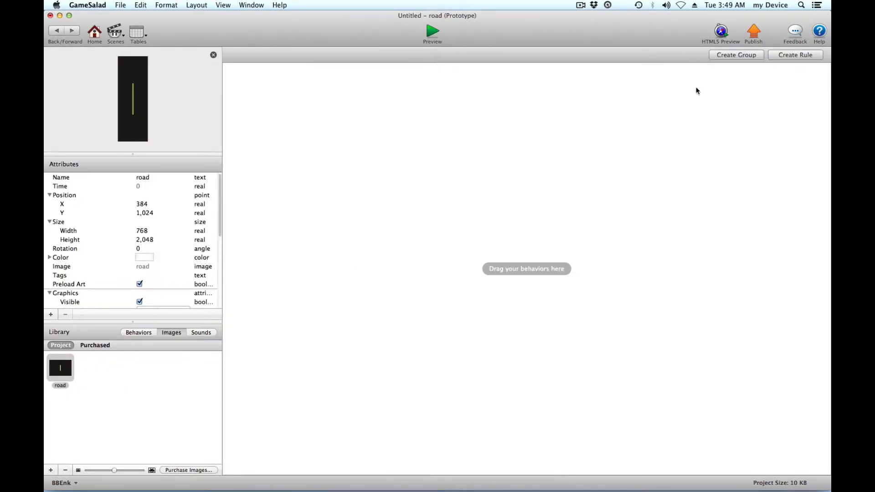
# - Create a rule on the road prototype with the attribute condition self.Position.Y ≤ 0
pyautogui.click(811, 55)
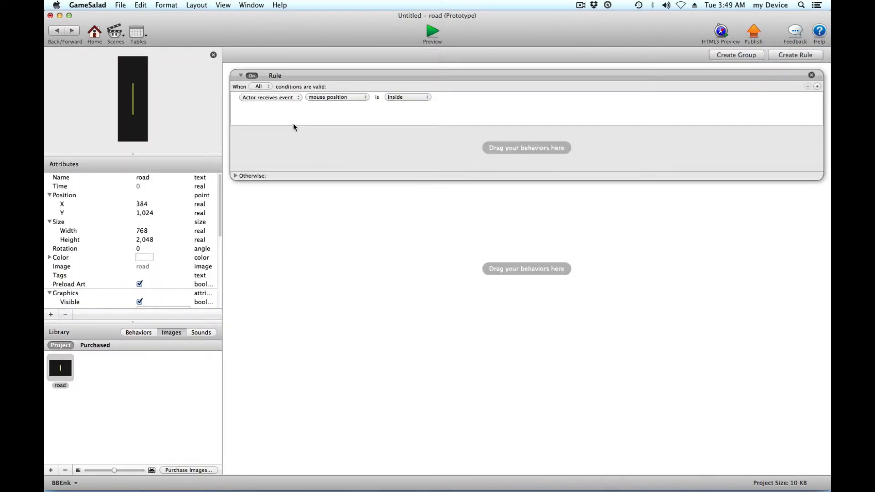
pyautogui.click(282, 97)
pyautogui.click(282, 106)
pyautogui.click(369, 98)
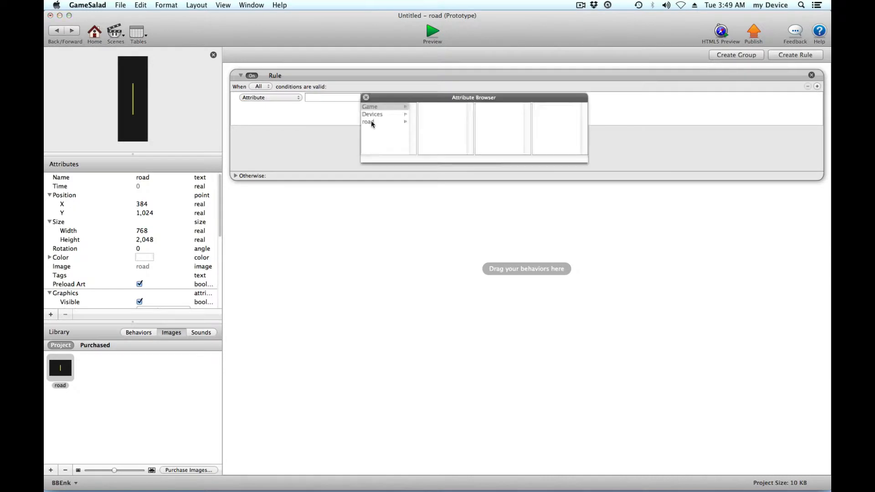
pyautogui.click(378, 121)
pyautogui.click(430, 122)
pyautogui.click(485, 114)
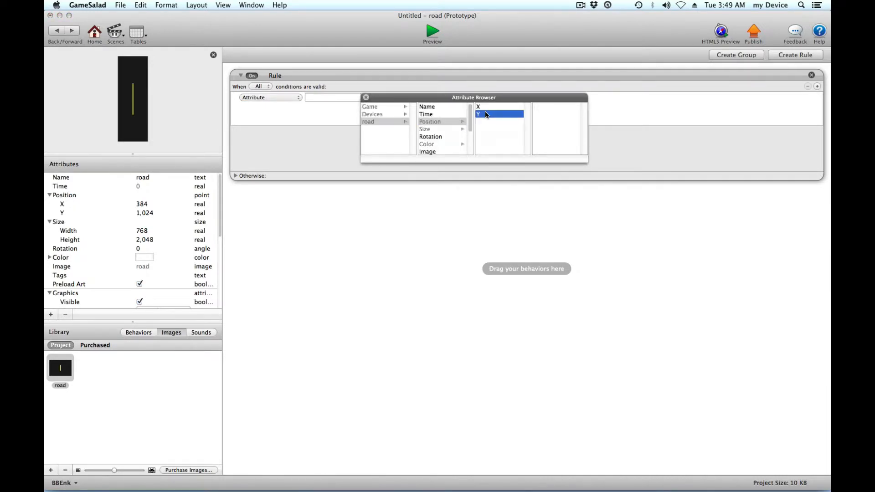
pyautogui.click(391, 98)
pyautogui.click(378, 135)
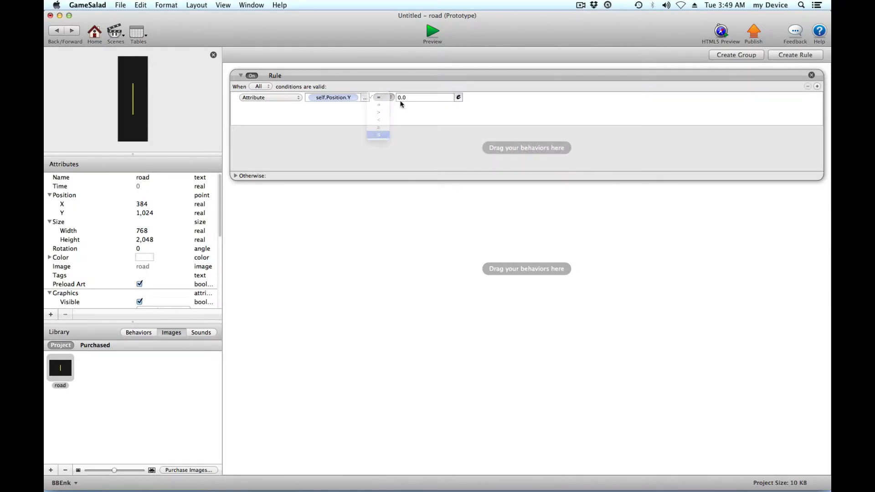
# - Add a Change Attribute behavior inside the rule that targets self.Position.Y
pyautogui.click(144, 335)
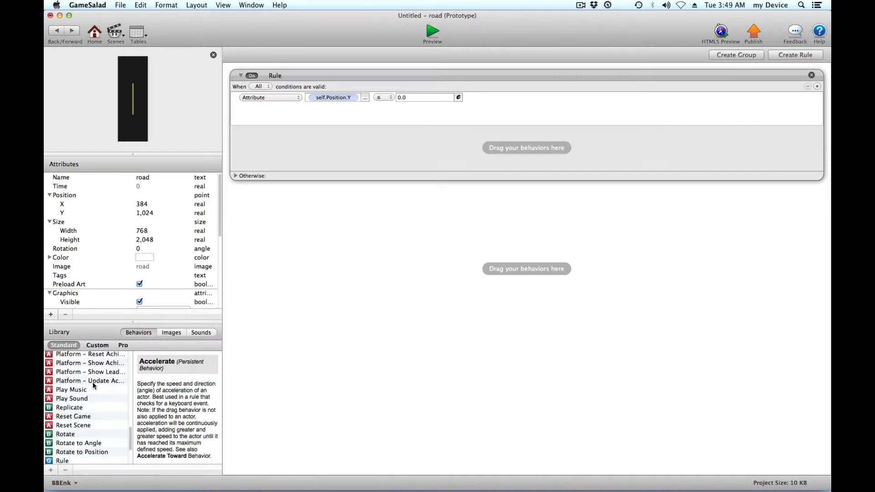
pyautogui.moveTo(86, 404); pyautogui.dragTo(412, 150)
pyautogui.click(370, 151)
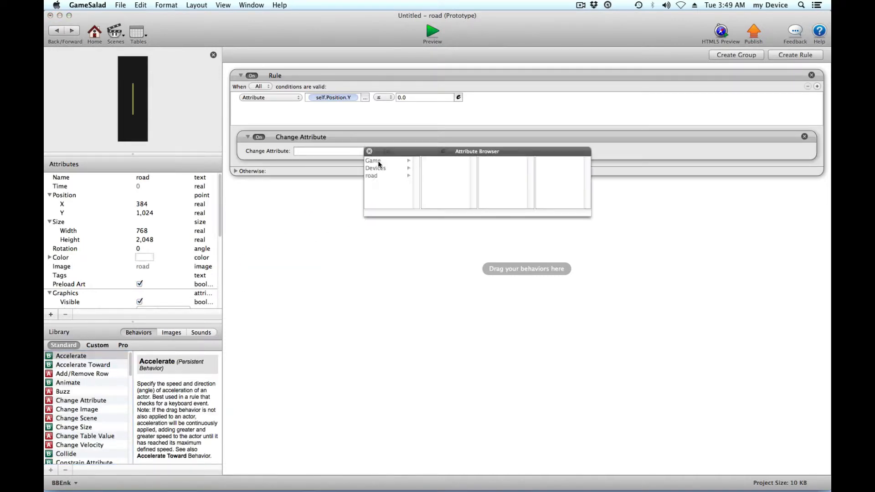
pyautogui.click(382, 175)
pyautogui.click(444, 177)
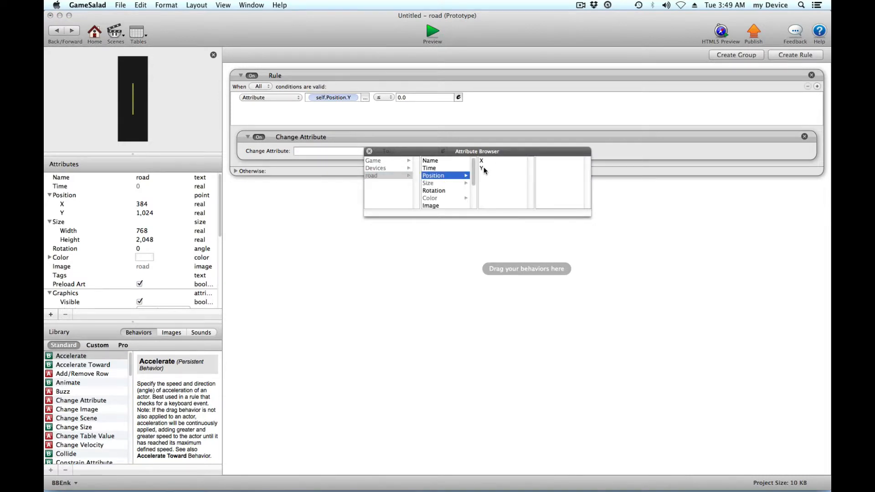
pyautogui.doubleClick(483, 168)
# - Set the Change Attribute behavior's value to the game.camSize attribute
pyautogui.click(443, 151)
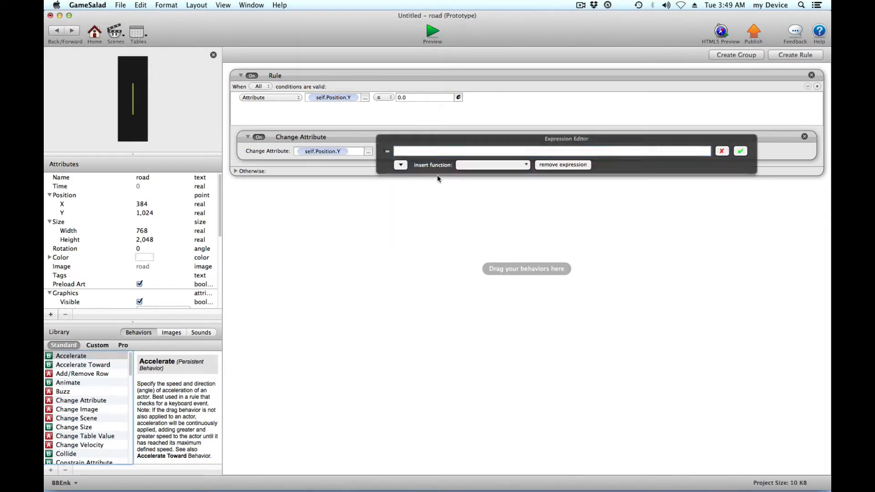
pyautogui.click(400, 165)
pyautogui.scroll(-5, 486, 187)
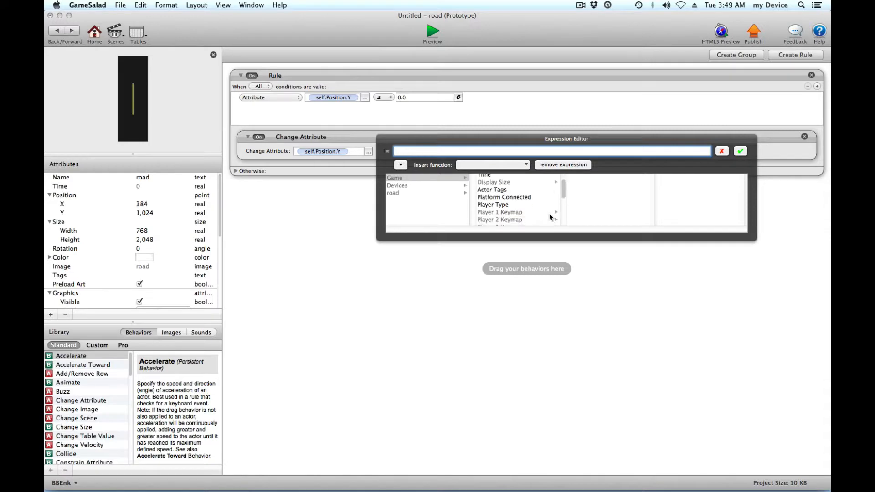
pyautogui.doubleClick(490, 215)
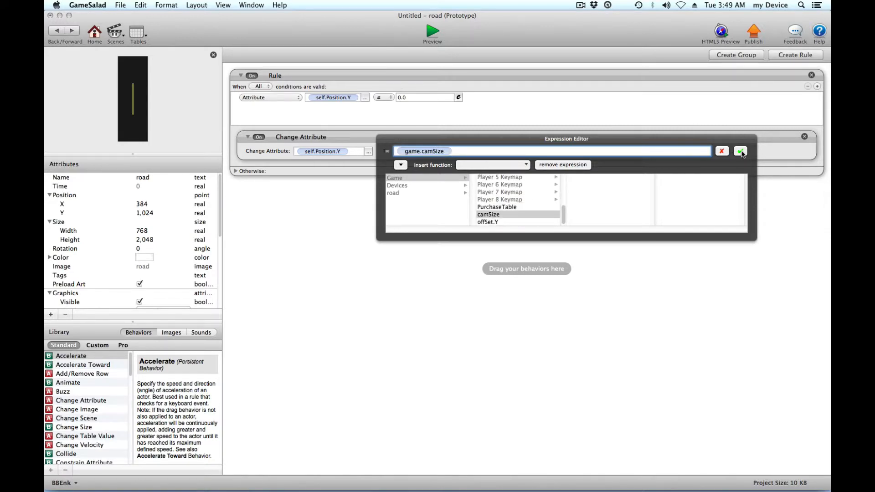
pyautogui.click(740, 151)
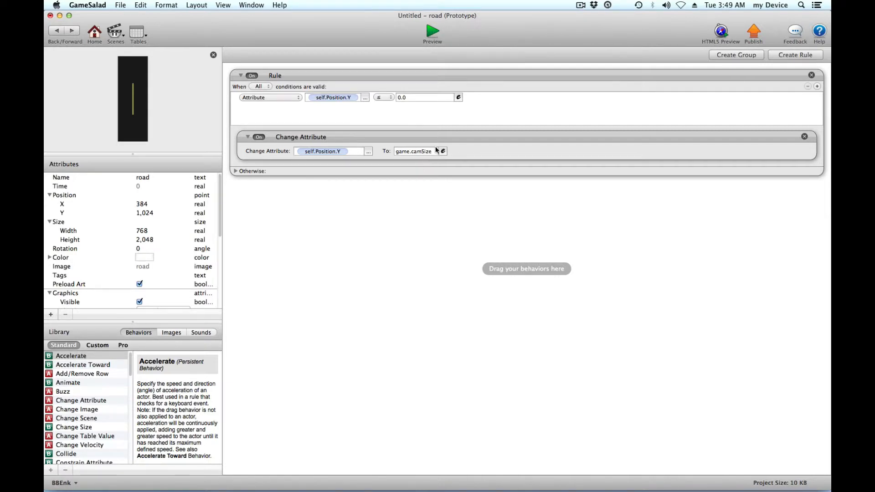
# - Replace the Change Attribute behavior's expression with the value 1024 and preview the looping road
pyautogui.click(408, 152)
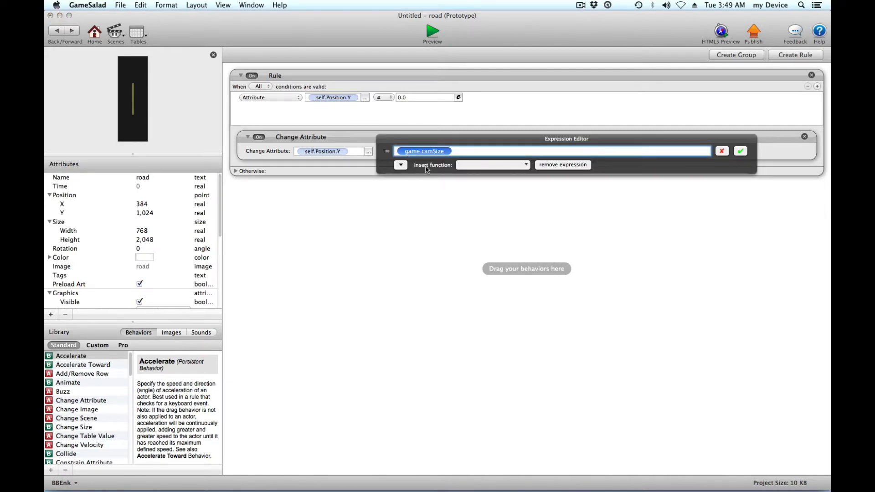
pyautogui.click(567, 164)
pyautogui.click(412, 153)
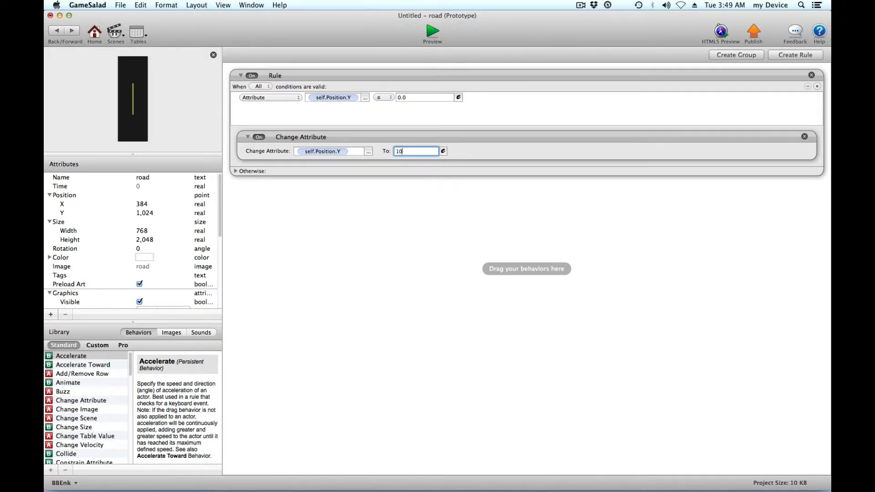
pyautogui.click(414, 265)
pyautogui.click(432, 33)
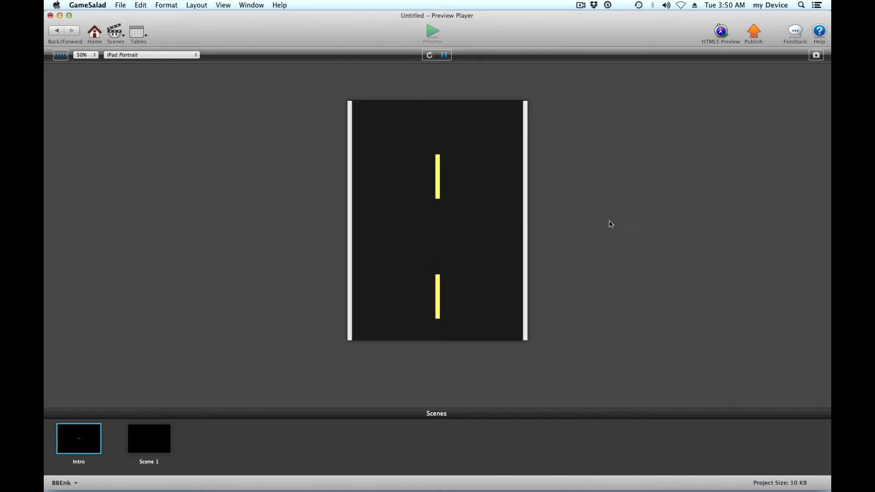
pyautogui.click(50, 33)
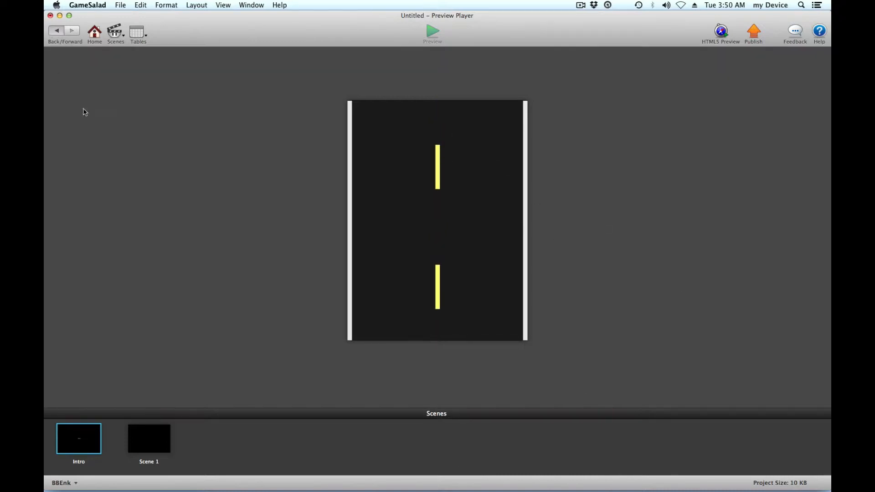
# - Add a Display Text behavior with the text "Center" to the road prototype, below the rule
pyautogui.scroll(-5, 54, 419)
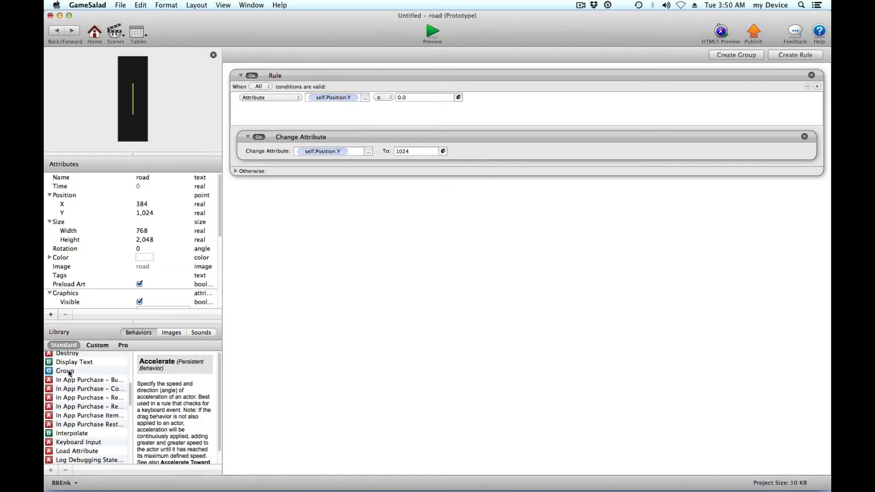
pyautogui.moveTo(73, 362); pyautogui.dragTo(301, 237)
pyautogui.click(305, 207)
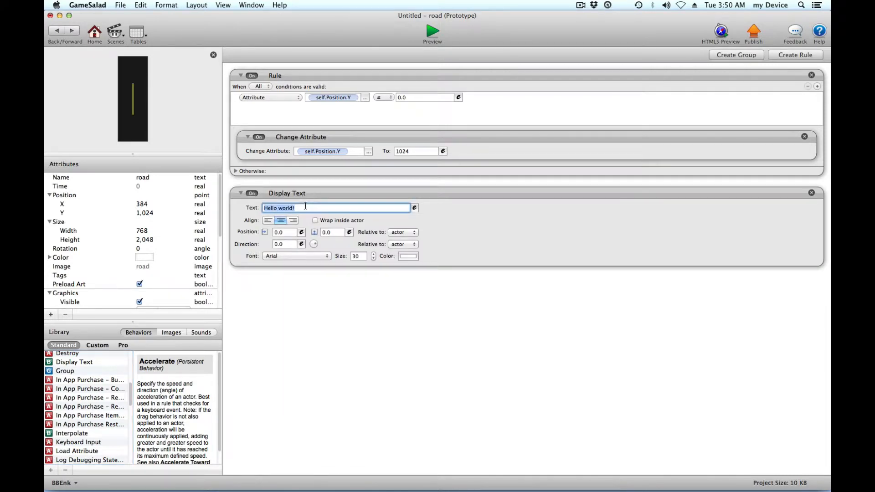
pyautogui.write('Center')
# - Preview the labelled road as iPhone 5 Portrait at 100% in Stretch mode and restart the preview
pyautogui.click(432, 33)
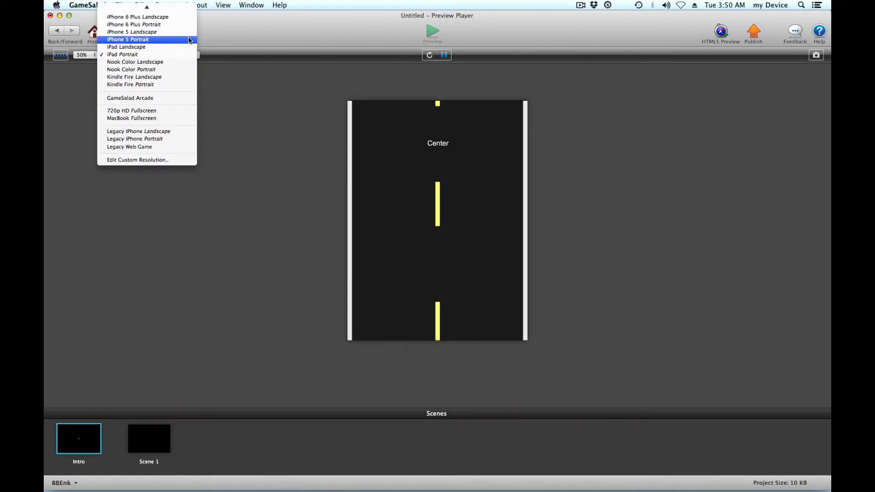
pyautogui.click(186, 40)
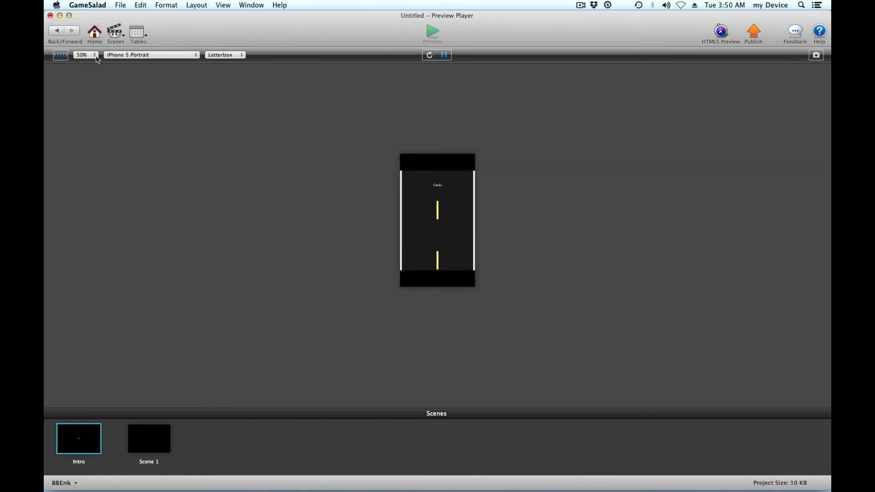
pyautogui.click(86, 54)
pyautogui.click(87, 62)
pyautogui.click(225, 54)
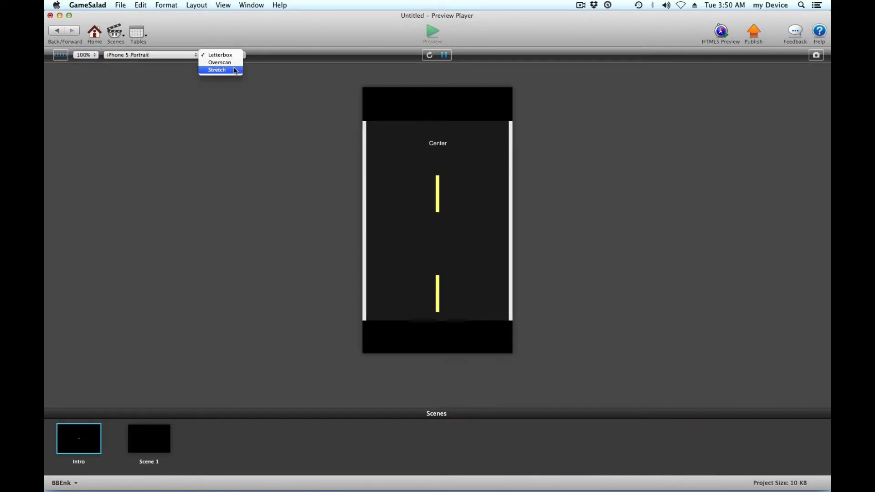
pyautogui.click(217, 70)
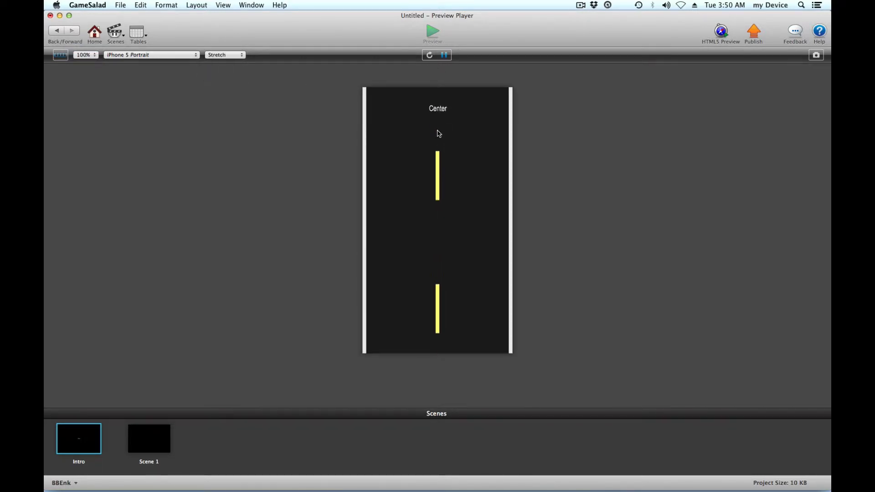
pyautogui.click(428, 55)
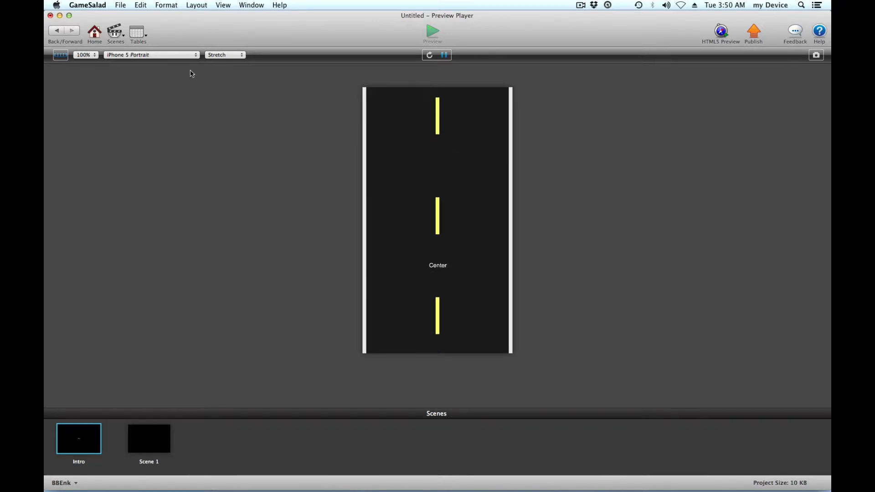
# - Return to the road prototype and set the rule's Change Attribute value to game.camSize
pyautogui.click(57, 35)
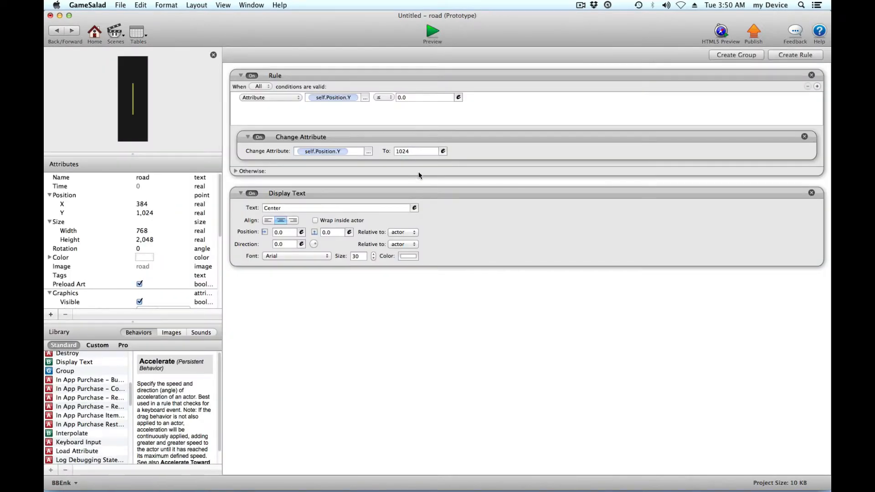
pyautogui.doubleClick(421, 151)
pyautogui.click(443, 152)
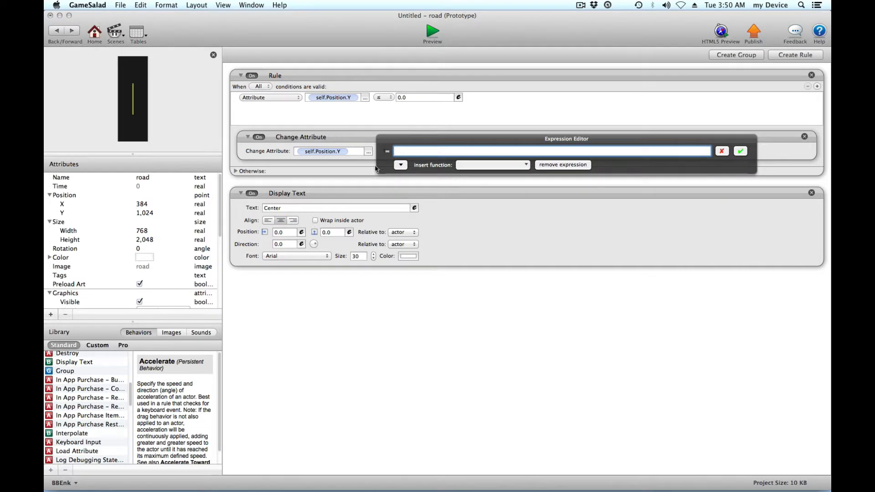
pyautogui.click(401, 165)
pyautogui.click(410, 178)
pyautogui.scroll(-5, 535, 208)
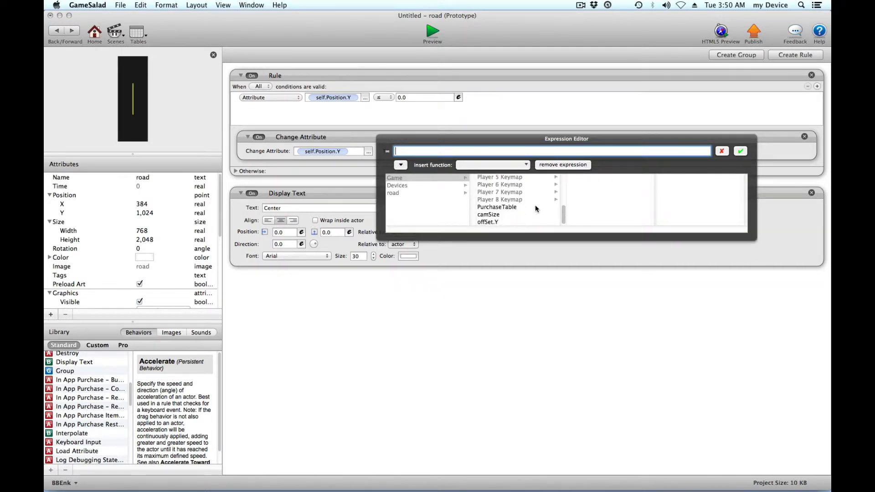
pyautogui.click(495, 214)
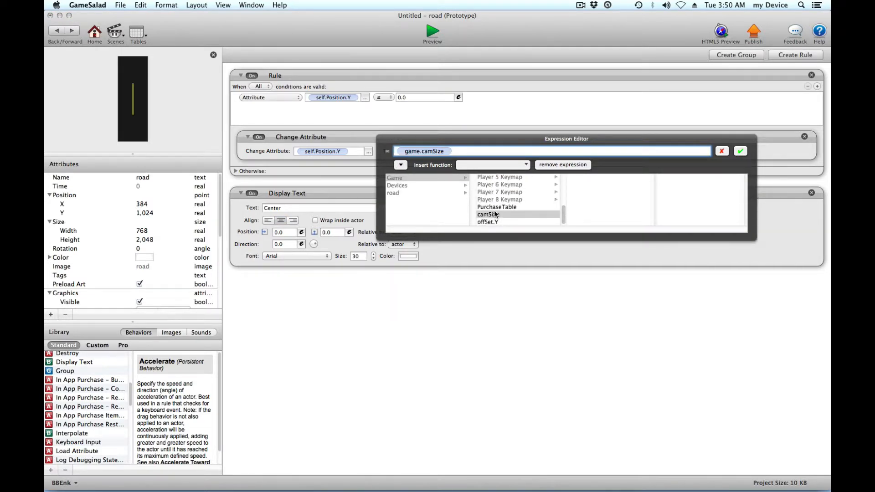
pyautogui.click(740, 150)
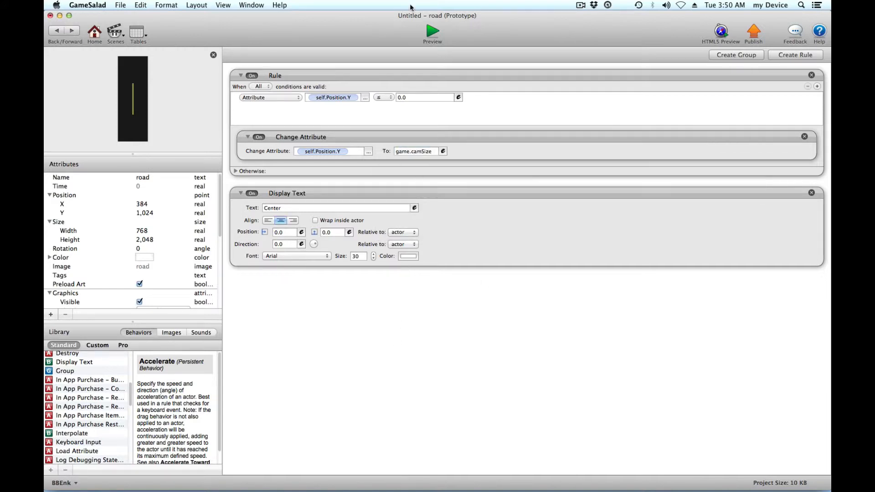
pyautogui.click(430, 31)
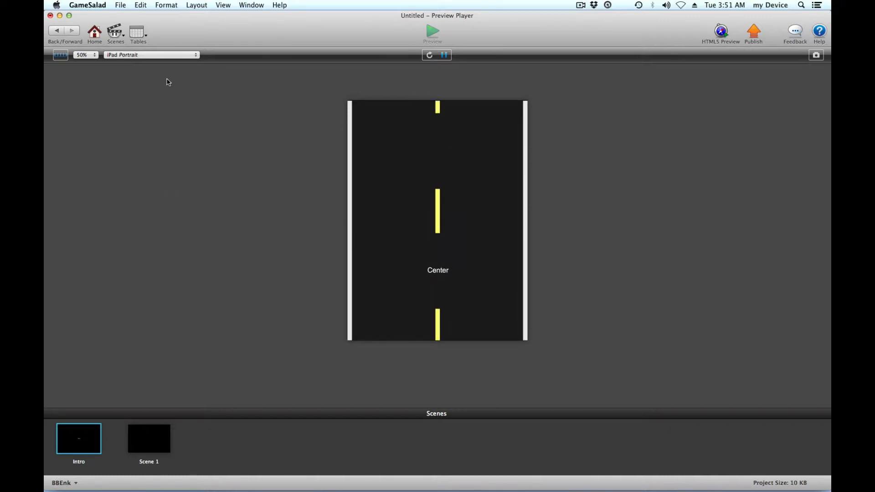
pyautogui.click(163, 55)
pyautogui.click(159, 40)
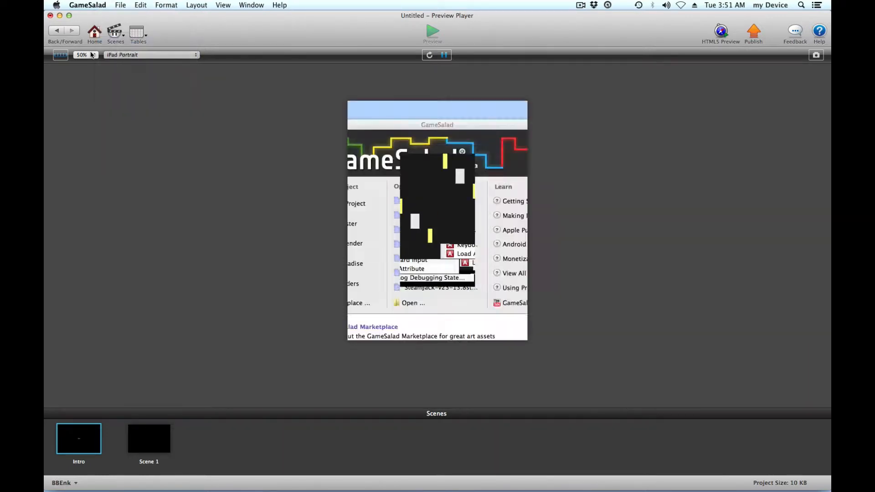
pyautogui.click(94, 33)
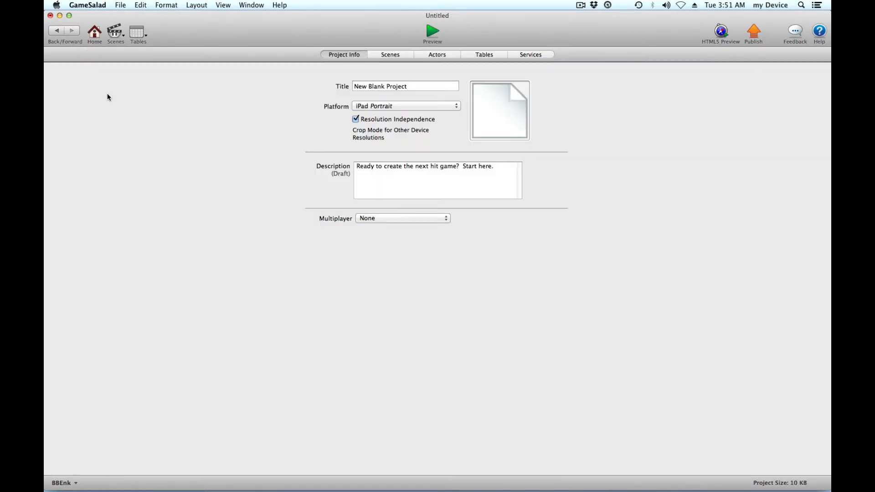
pyautogui.click(392, 55)
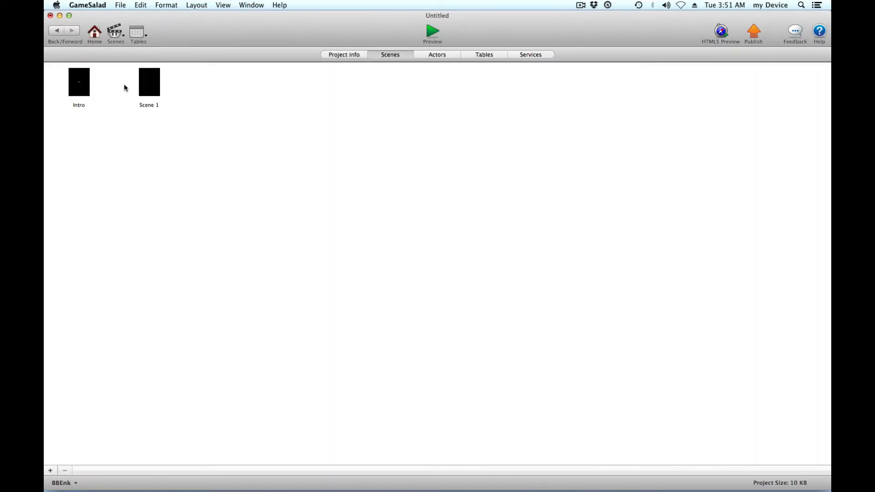
# - Preview the project from the start as iPhone 5 Portrait at 100% in Stretch mode, then restart it
pyautogui.click(431, 32)
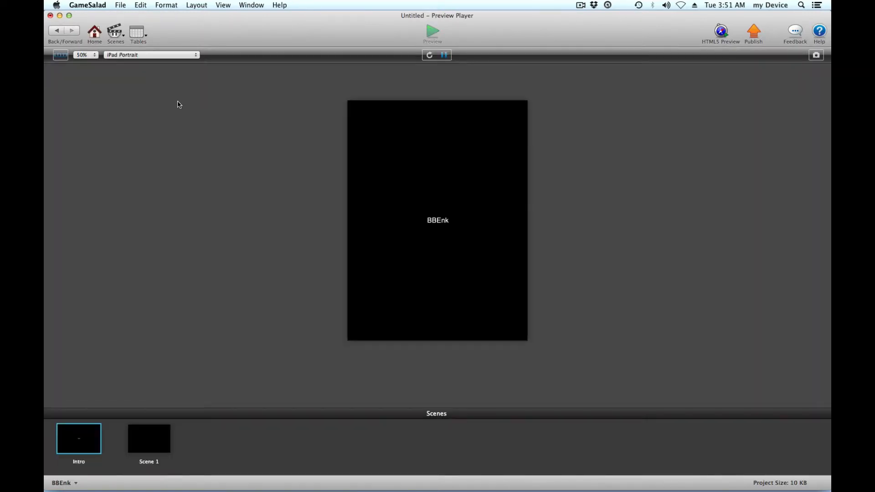
pyautogui.click(86, 55)
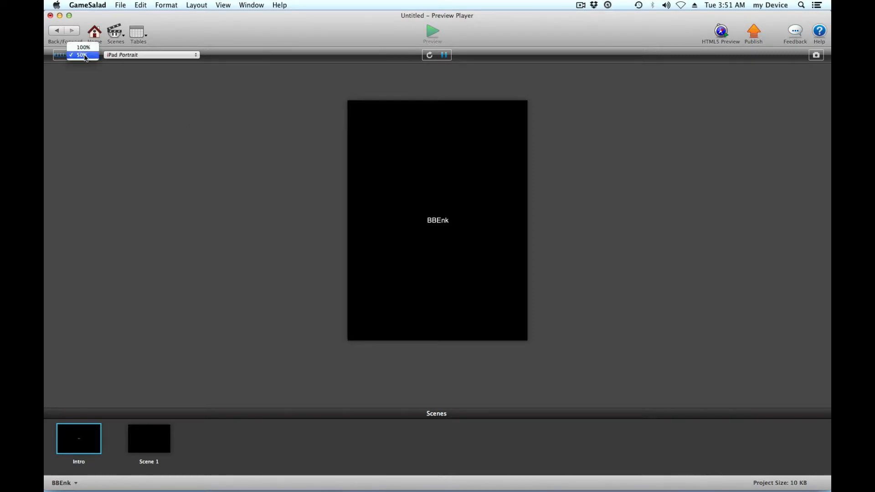
pyautogui.click(86, 50)
pyautogui.click(166, 55)
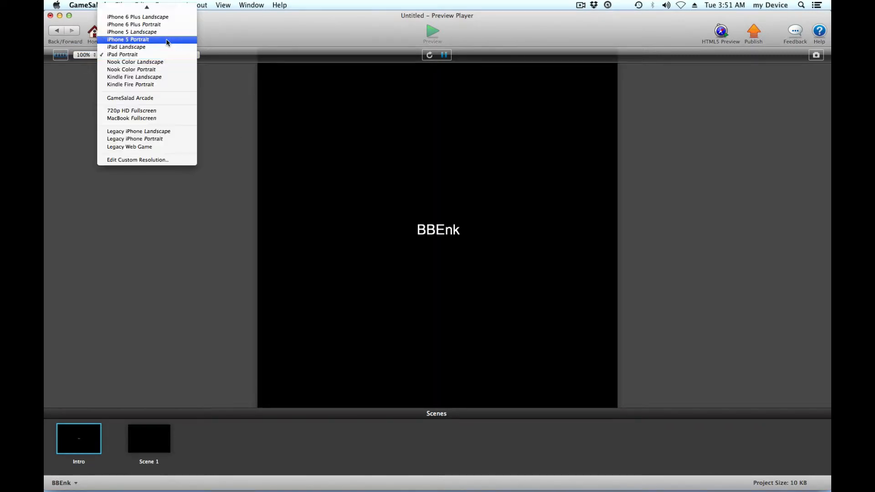
pyautogui.click(166, 40)
pyautogui.click(231, 59)
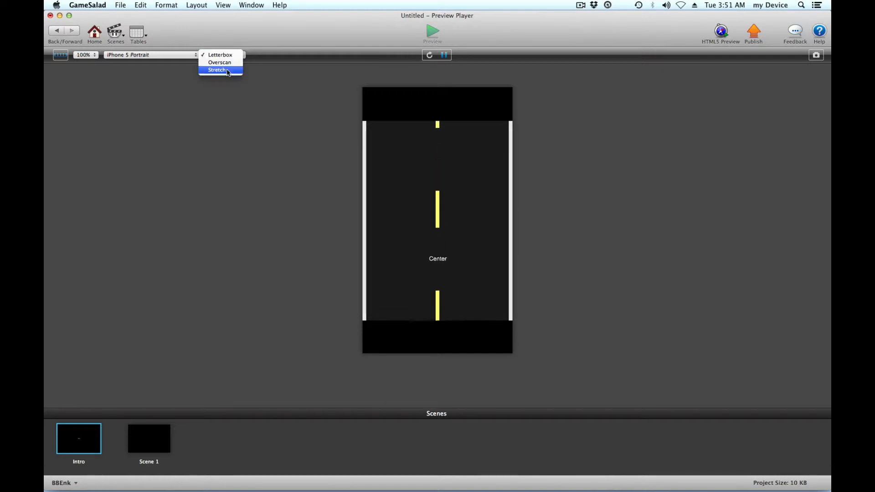
pyautogui.click(219, 72)
pyautogui.click(429, 56)
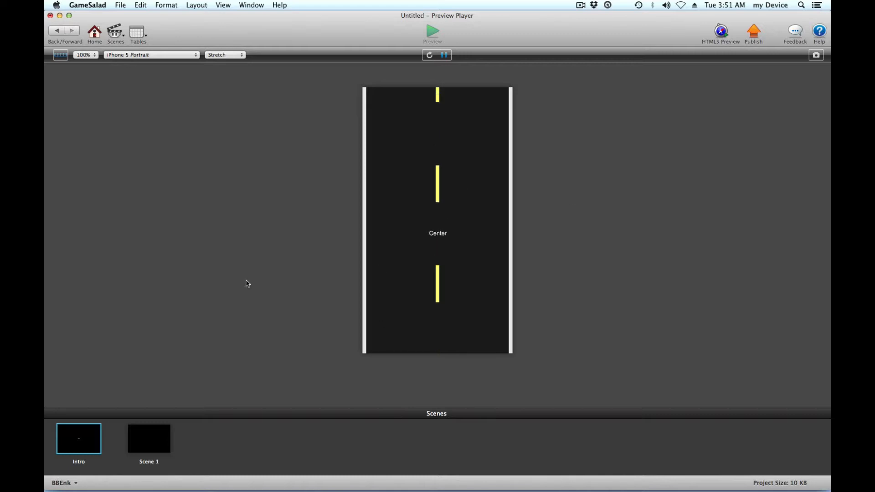
# - Leave the preview and reopen the road prototype from Scene 1
pyautogui.click(58, 31)
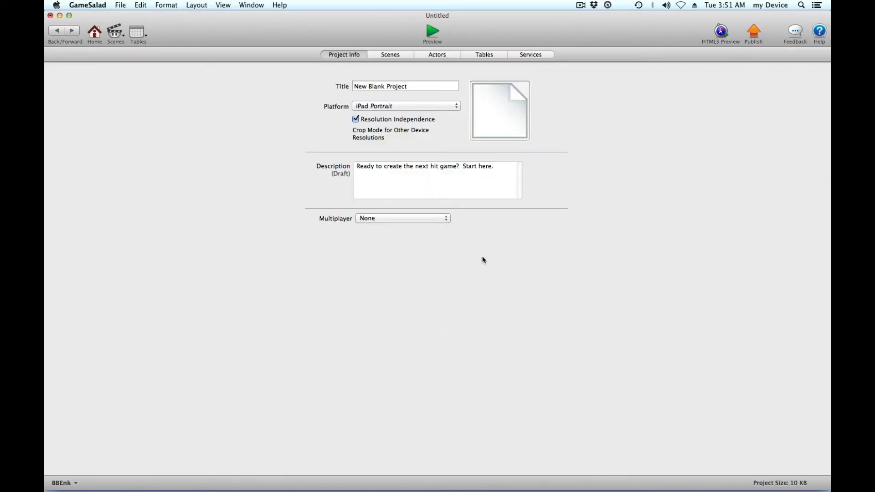
pyautogui.click(401, 57)
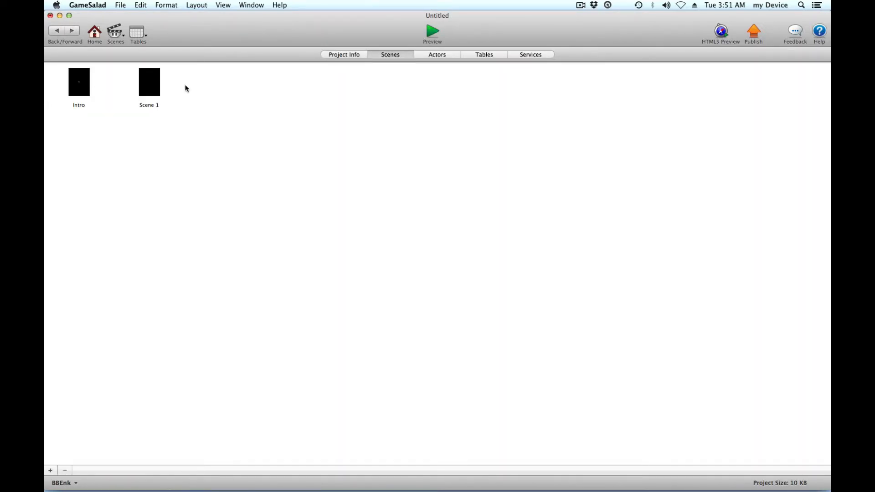
pyautogui.doubleClick(173, 86)
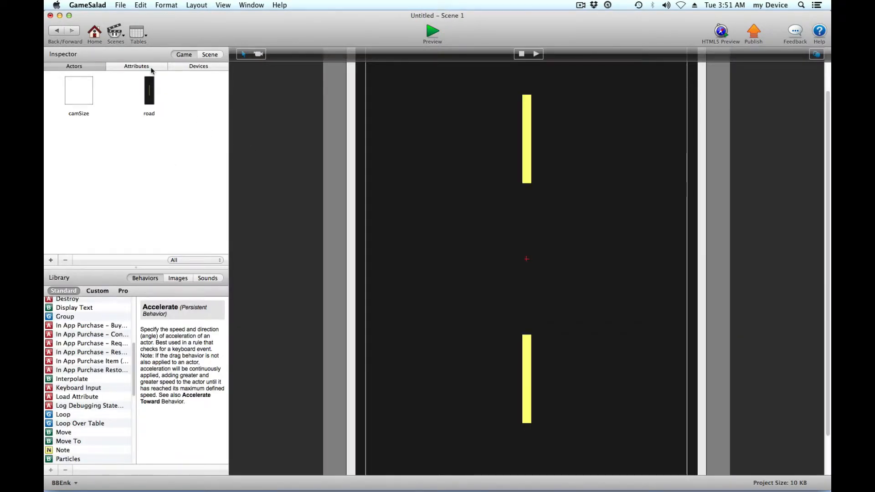
pyautogui.doubleClick(150, 98)
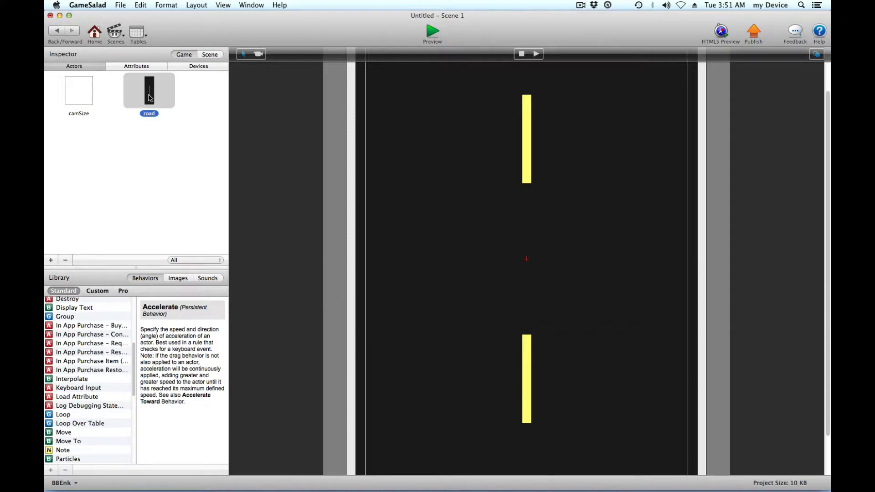
# - Add a Change Attribute behavior above the road's rule and target self.Size.Height
pyautogui.scroll(5, 126, 382)
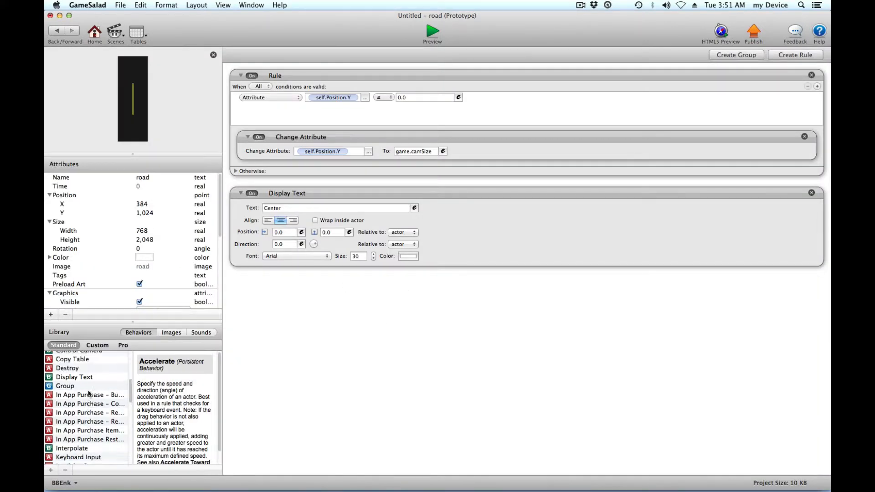
pyautogui.moveTo(82, 402); pyautogui.dragTo(380, 86)
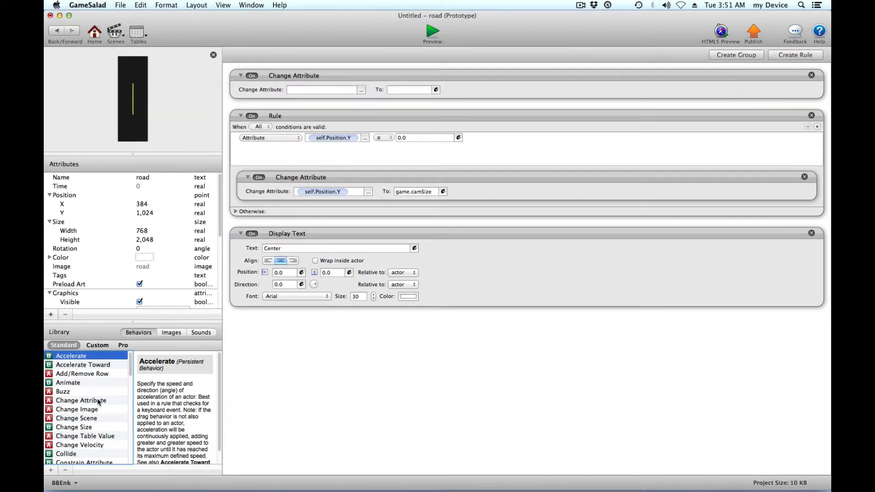
pyautogui.click(362, 89)
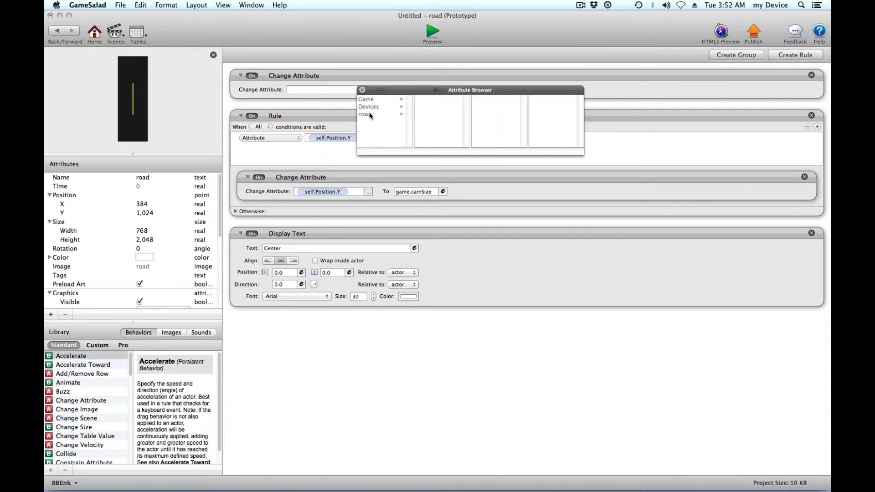
pyautogui.click(369, 113)
pyautogui.click(430, 122)
pyautogui.doubleClick(482, 107)
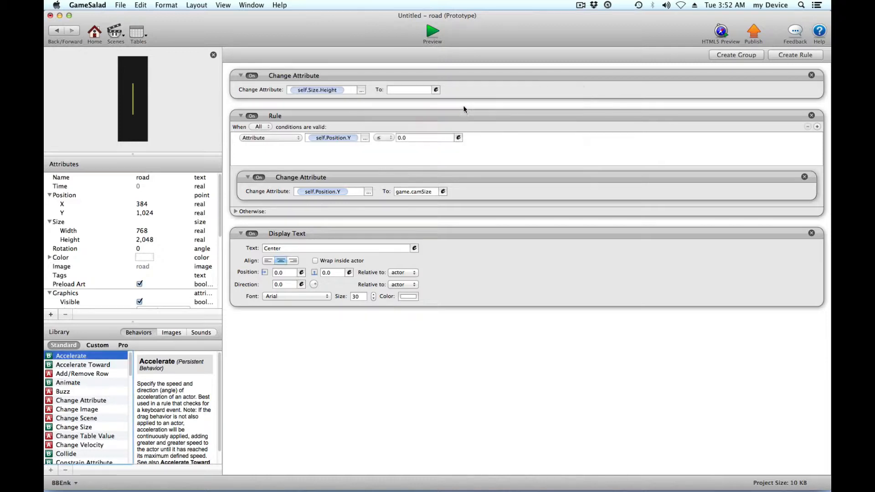
# - Set the new self.Size.Height Change Attribute behavior's expression to game.camSize *2
pyautogui.click(435, 91)
pyautogui.click(394, 103)
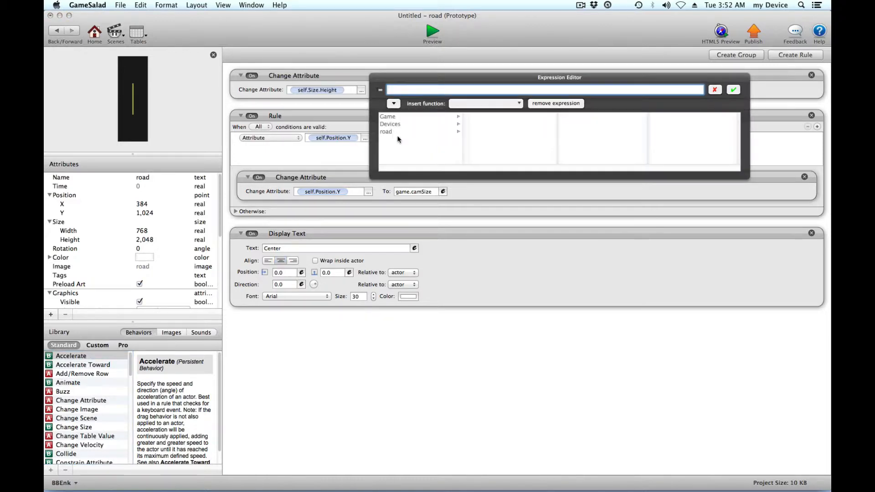
pyautogui.click(389, 116)
pyautogui.scroll(-8, 490, 137)
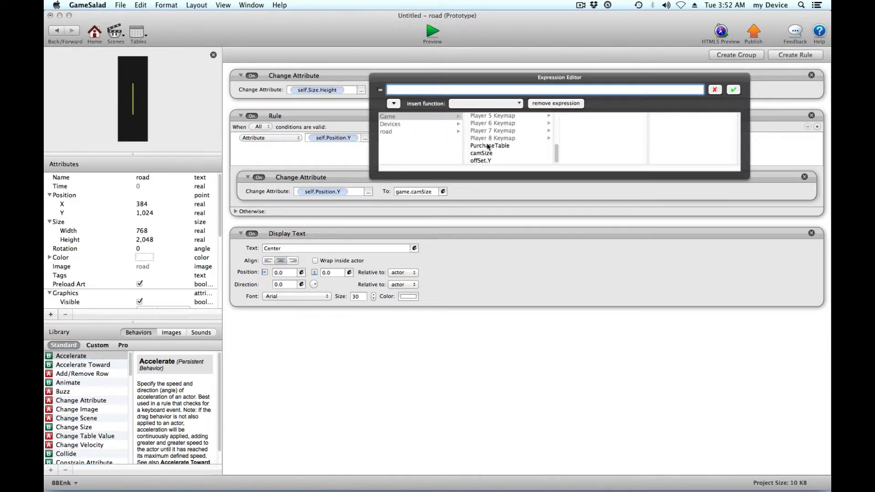
pyautogui.doubleClick(481, 153)
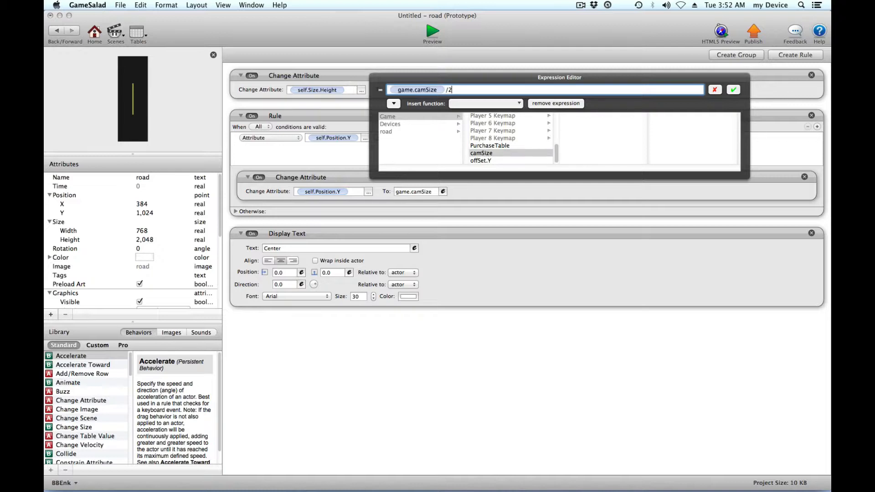
pyautogui.click(733, 89)
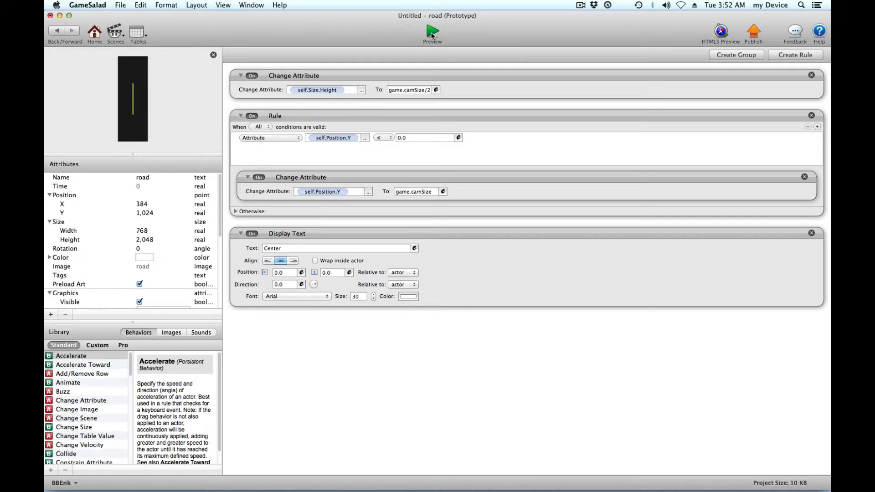
pyautogui.click(436, 89)
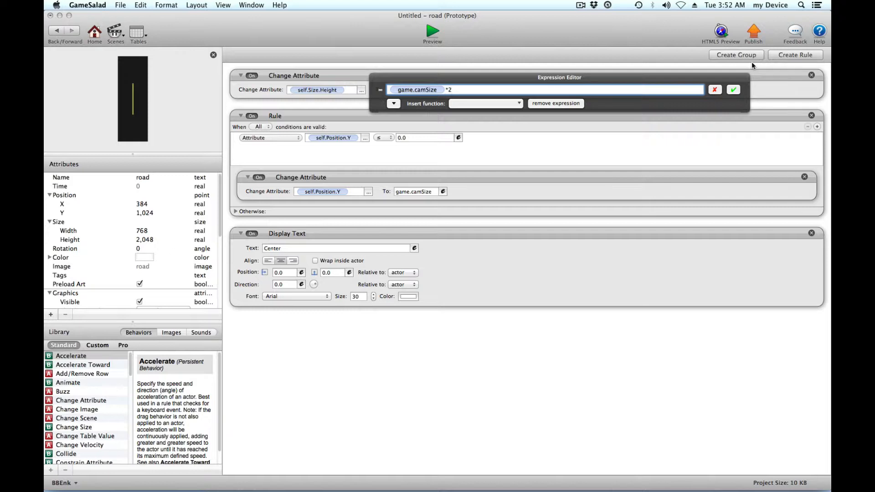
pyautogui.click(733, 89)
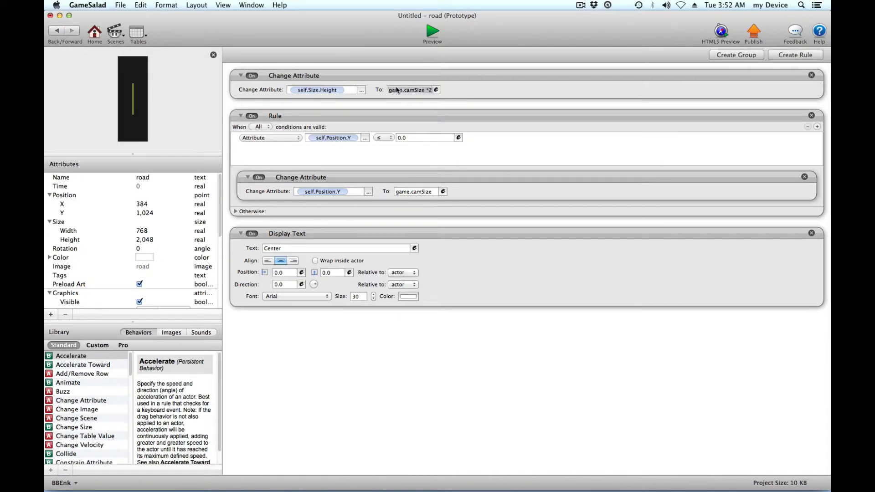
# - Preview the project at 100% as iPhone 5 Portrait in Stretch mode with the scenes strip hidden, then restart it
pyautogui.click(433, 31)
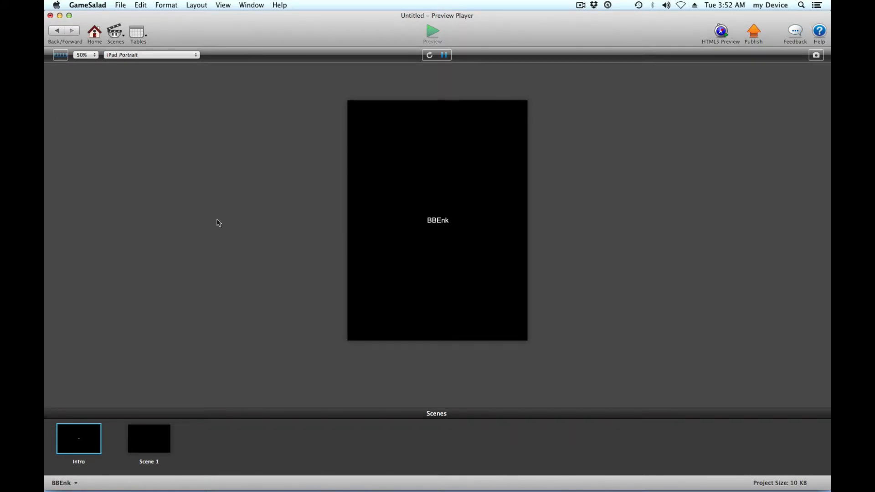
pyautogui.click(86, 55)
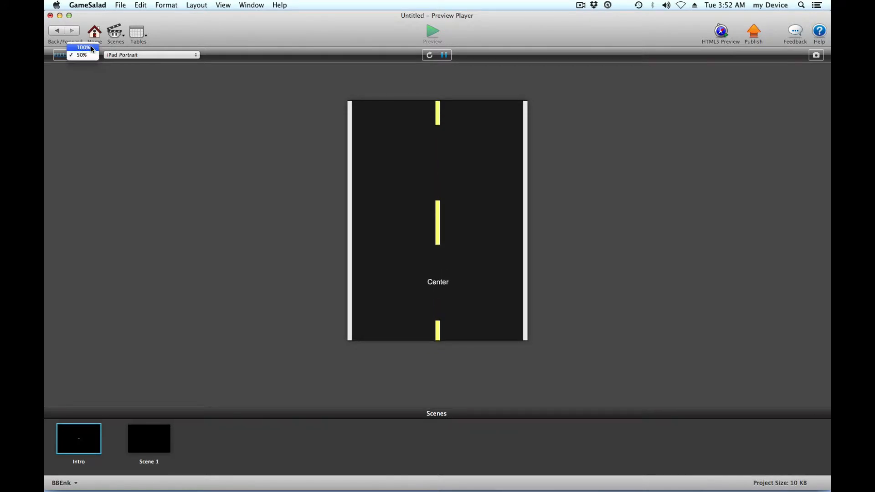
pyautogui.click(92, 48)
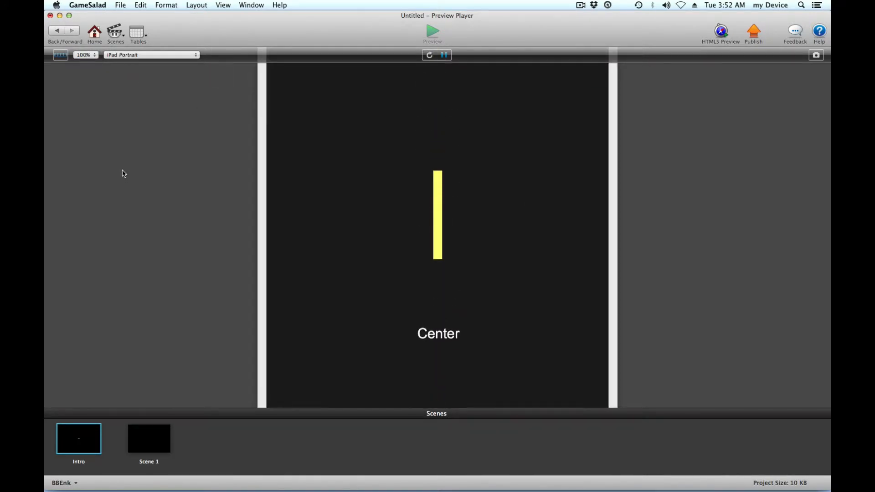
pyautogui.click(61, 55)
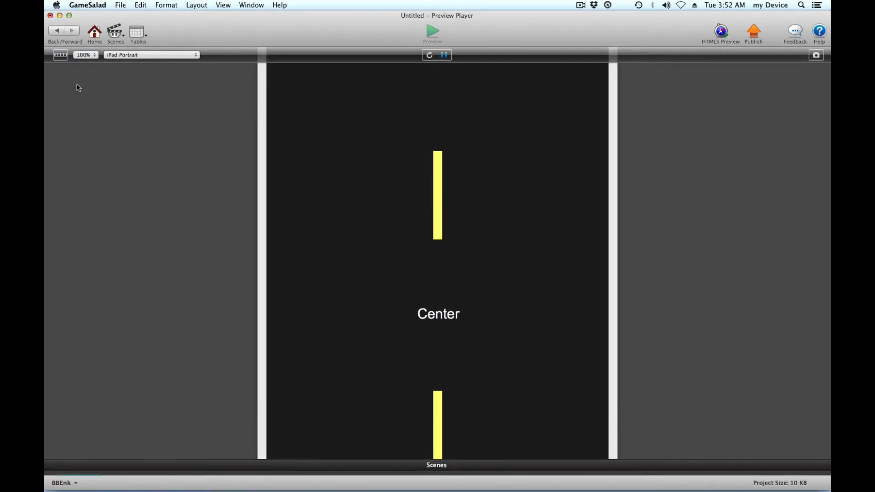
pyautogui.click(164, 55)
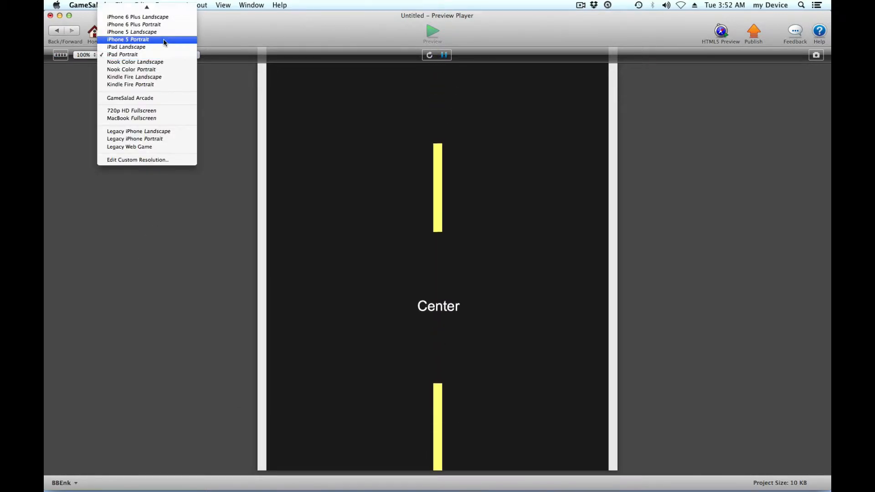
pyautogui.click(164, 40)
pyautogui.click(220, 55)
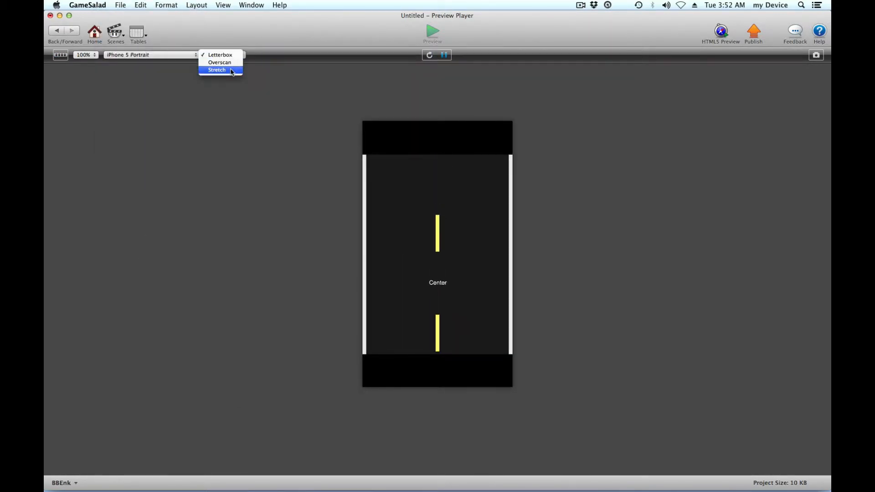
pyautogui.click(232, 70)
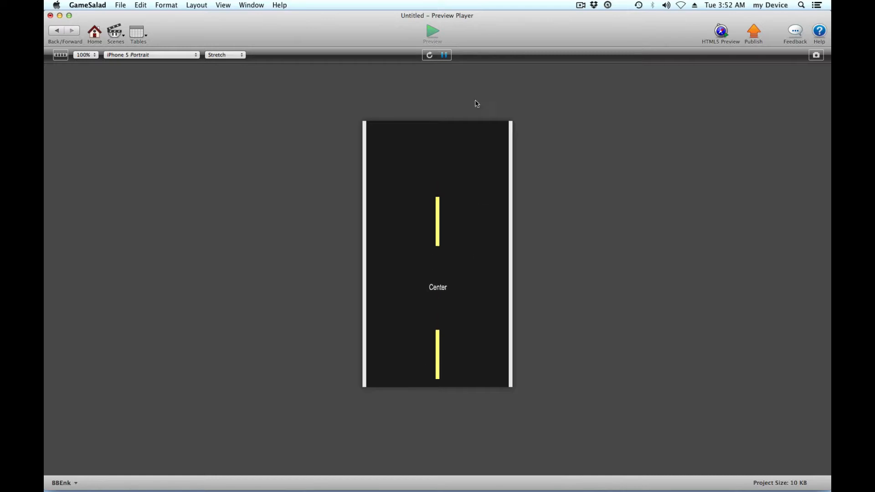
pyautogui.click(429, 54)
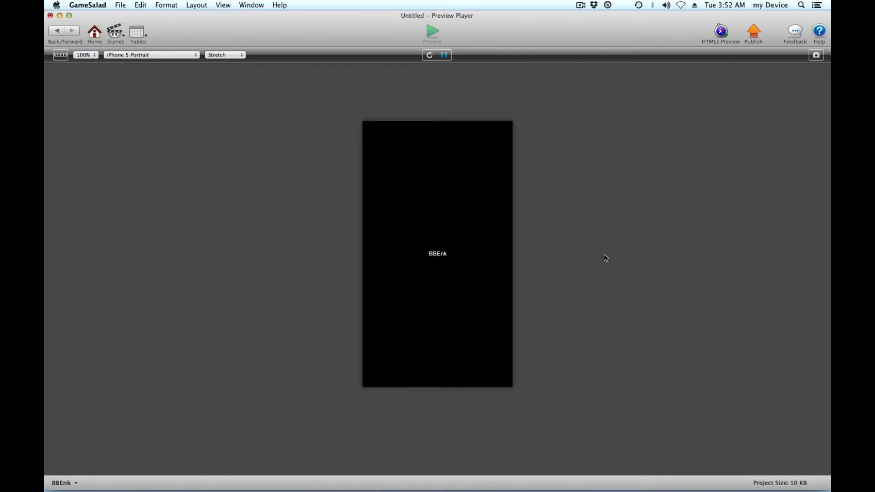
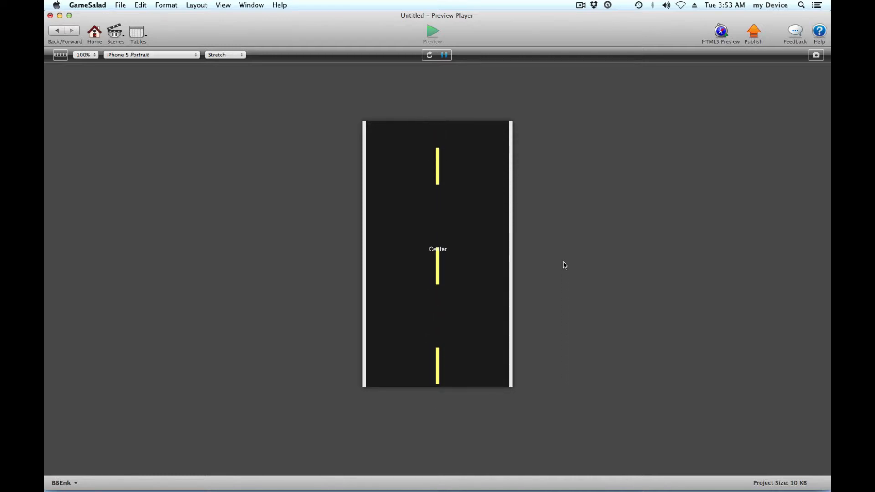
# - Add a second Change Attribute behavior above the road's rule and target self.Graphics.Tile Height
pyautogui.click(56, 31)
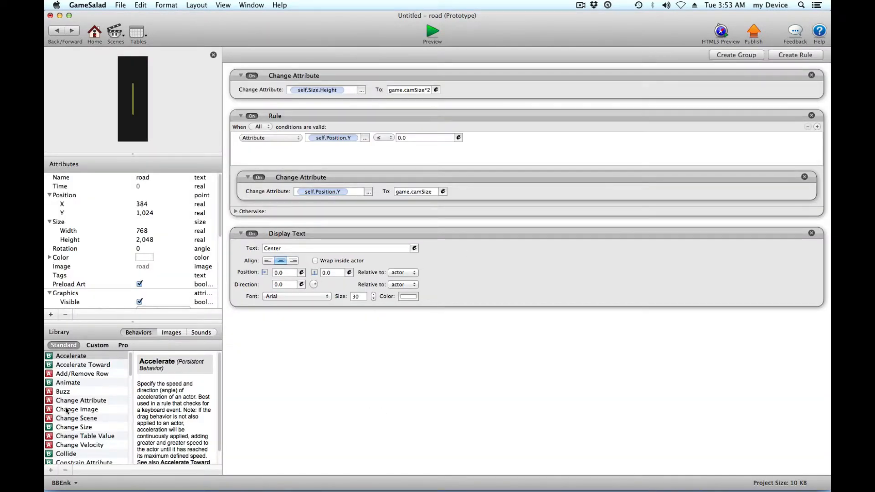
pyautogui.moveTo(71, 402); pyautogui.dragTo(410, 120)
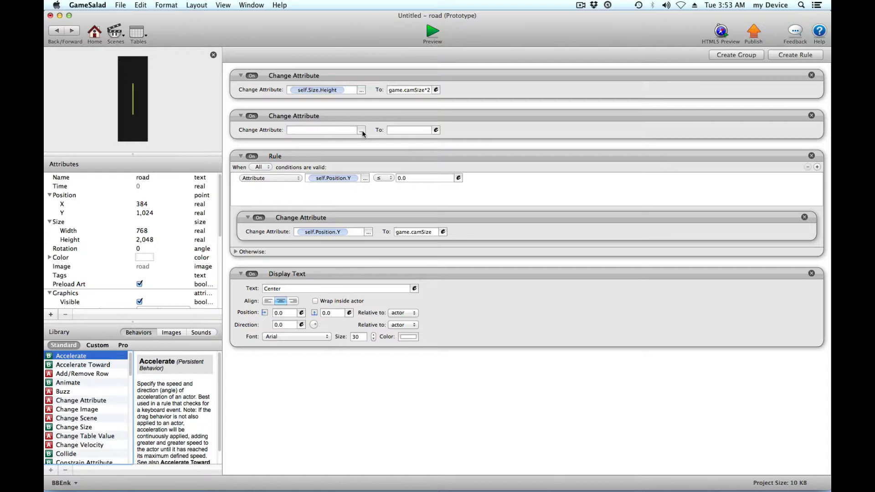
pyautogui.click(362, 130)
pyautogui.click(371, 154)
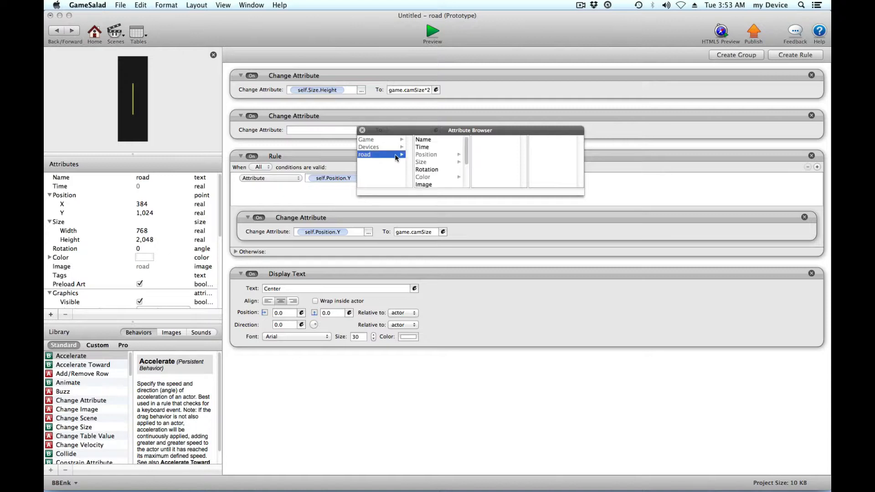
pyautogui.scroll(-3, 446, 171)
pyautogui.scroll(3, 447, 171)
pyautogui.scroll(-3, 446, 171)
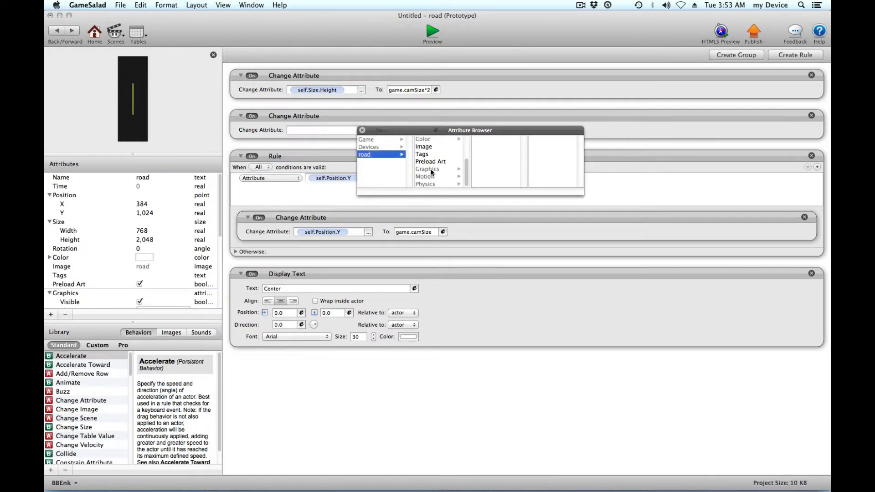
pyautogui.click(428, 169)
pyautogui.scroll(-2, 496, 175)
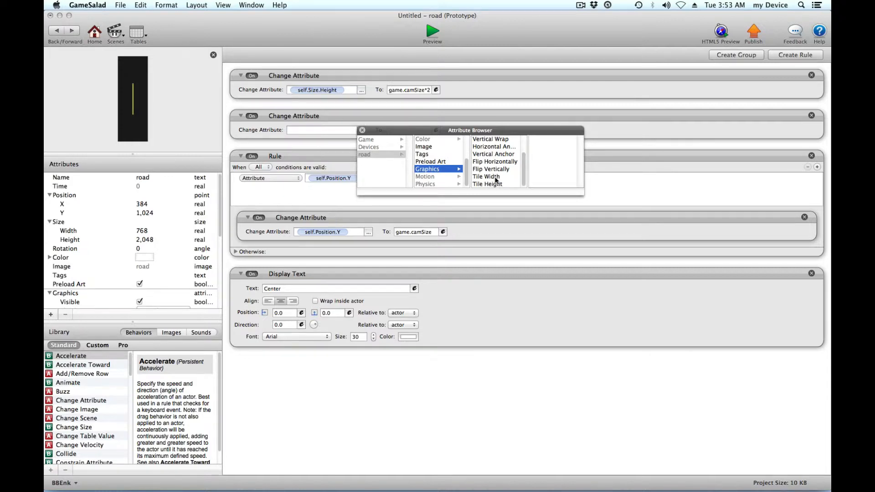
pyautogui.doubleClick(486, 184)
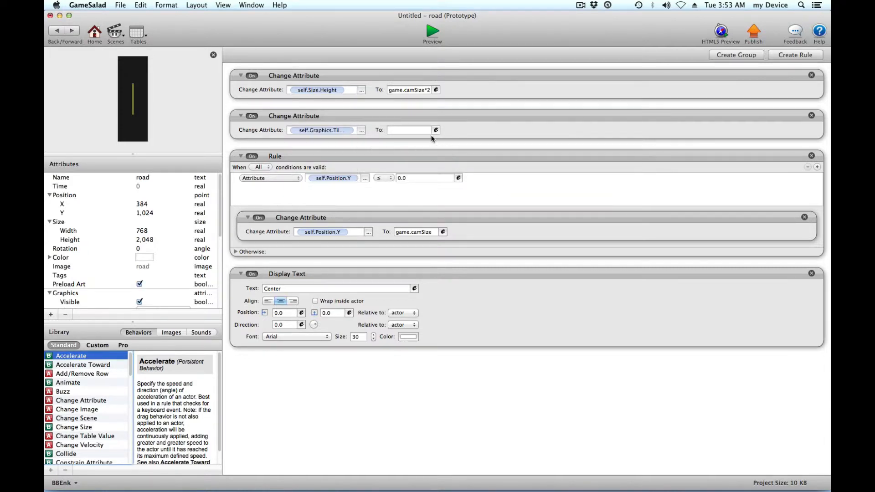
# - Set the tile height Change Attribute behavior's expression to game.camSize /2 and check it against the road's Graphics attributes
pyautogui.click(435, 131)
pyautogui.click(393, 144)
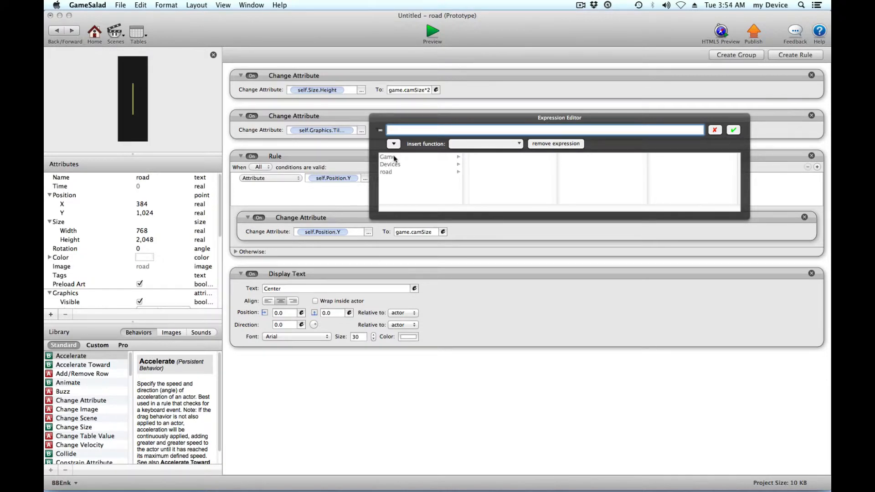
pyautogui.click(394, 157)
pyautogui.moveTo(556, 167); pyautogui.dragTo(556, 200)
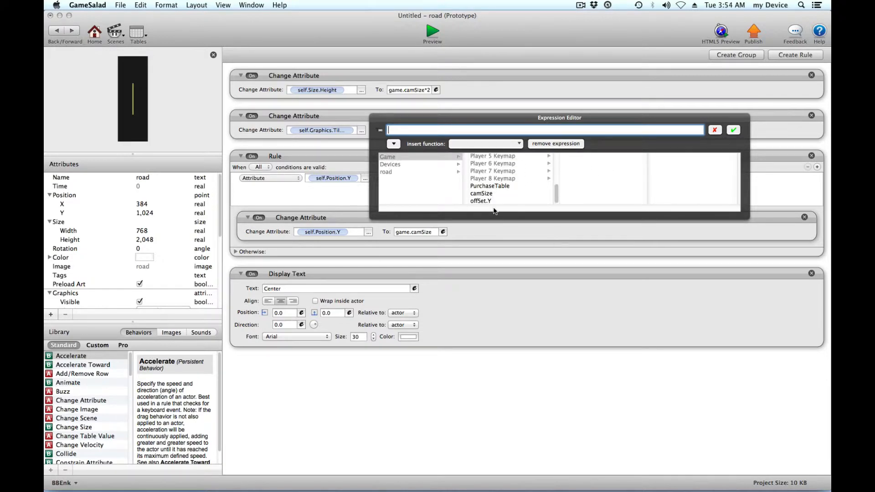
pyautogui.doubleClick(483, 193)
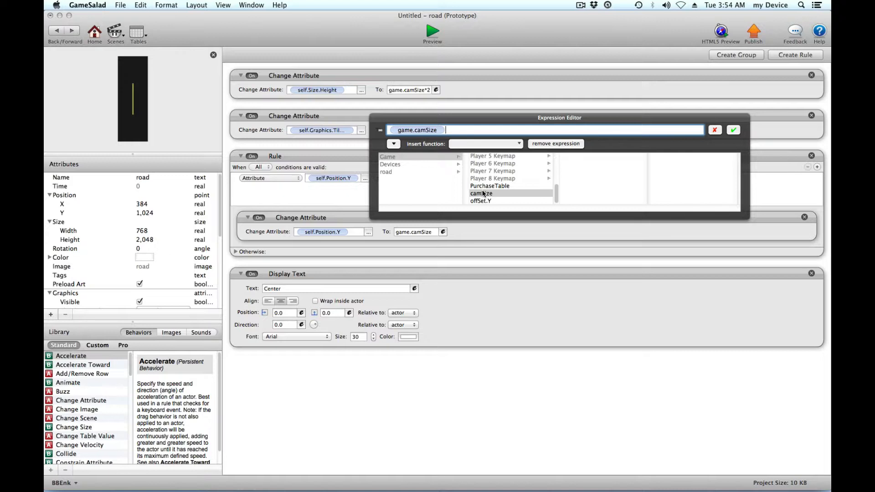
pyautogui.write('/2')
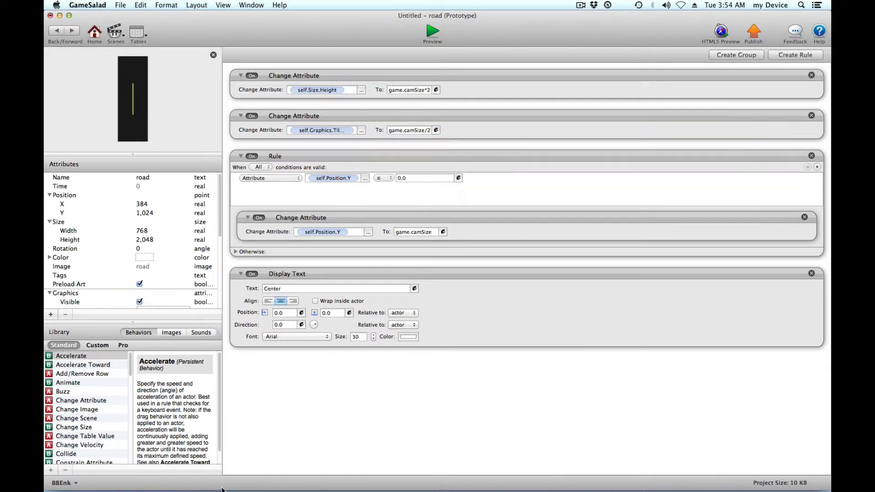
pyautogui.click(733, 130)
pyautogui.scroll(-6, 77, 273)
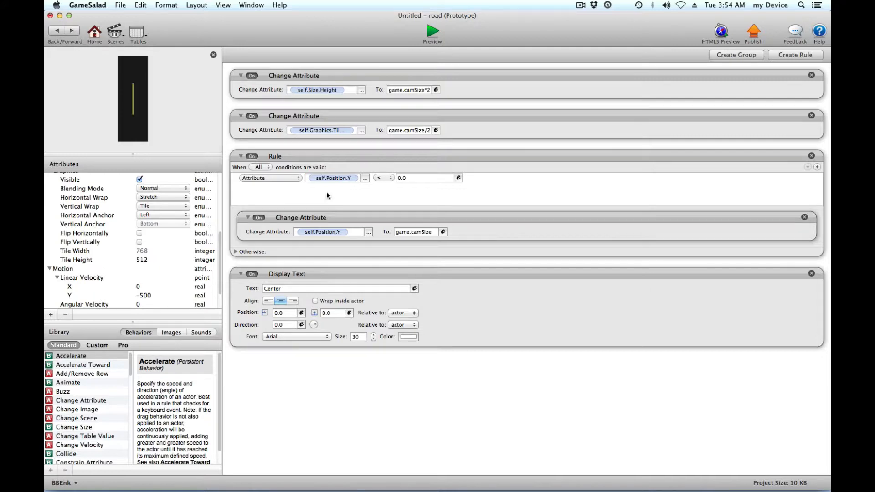
pyautogui.click(423, 130)
# - Run the preview with the new tile height behavior as iPhone 5 Portrait at 100% in Stretch mode and restart it
pyautogui.click(418, 39)
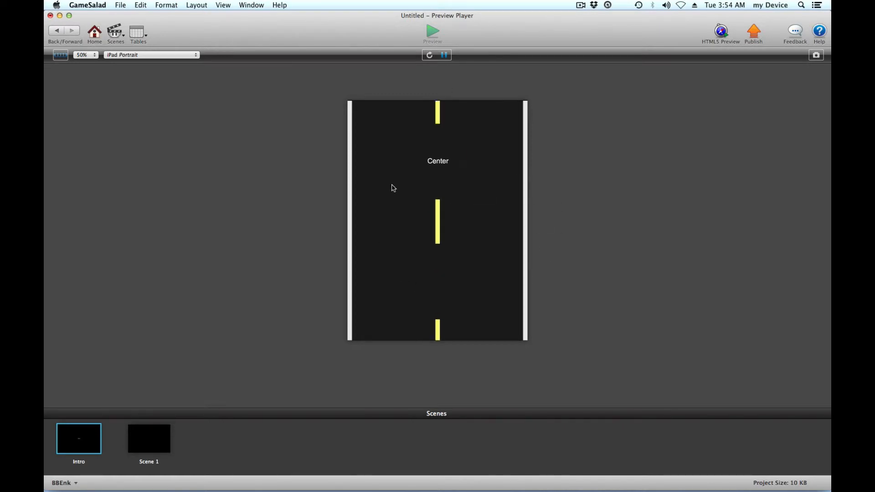
pyautogui.click(159, 55)
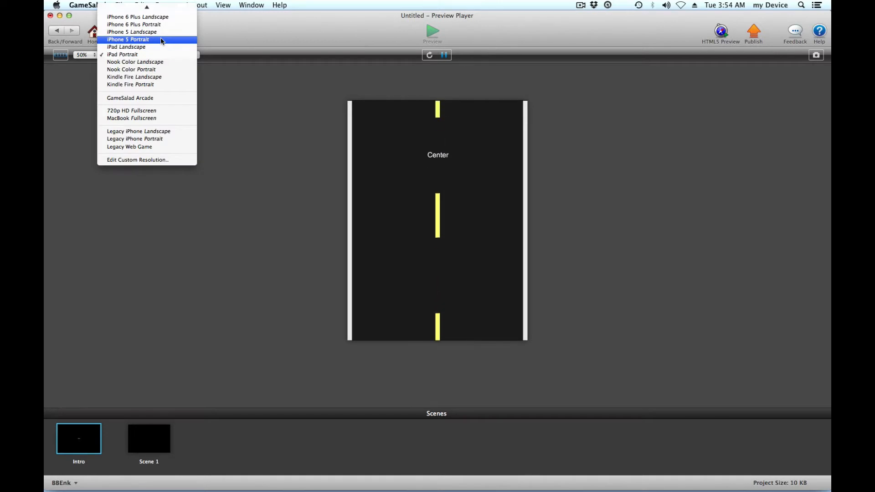
pyautogui.click(123, 39)
pyautogui.click(90, 56)
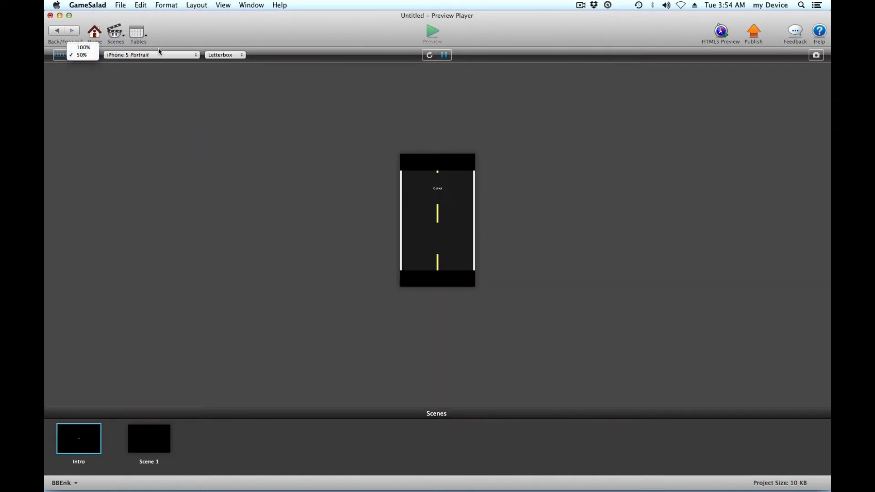
pyautogui.click(85, 63)
pyautogui.click(226, 55)
pyautogui.click(234, 70)
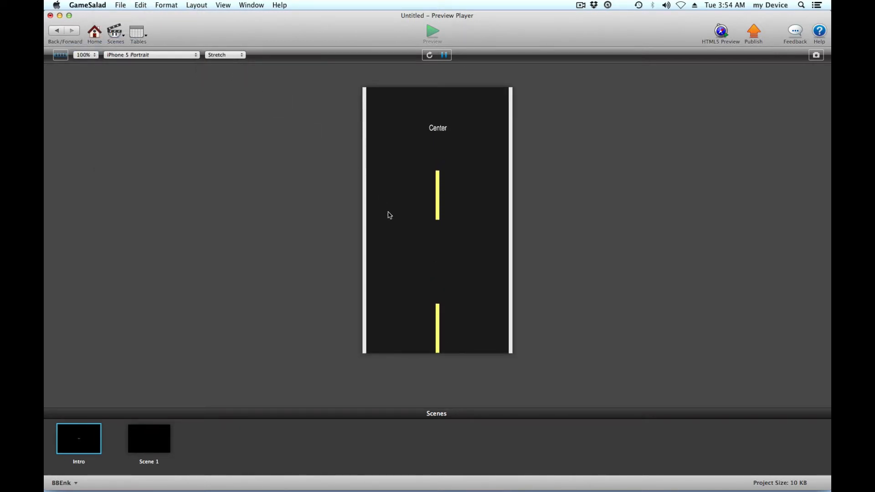
pyautogui.click(429, 55)
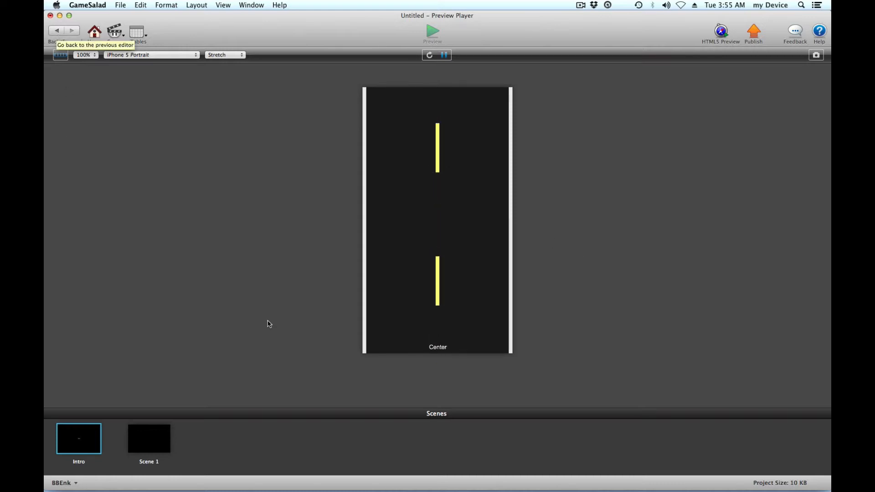
# - Preview the road as iPhone 6 Portrait and as Kindle Fire Portrait, restarting for each device, and hide the scenes strip
pyautogui.click(144, 55)
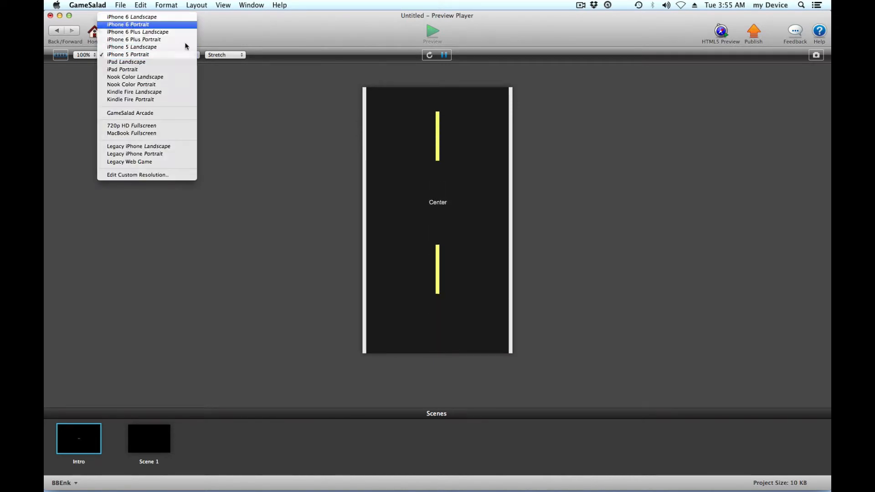
pyautogui.click(182, 25)
pyautogui.click(428, 55)
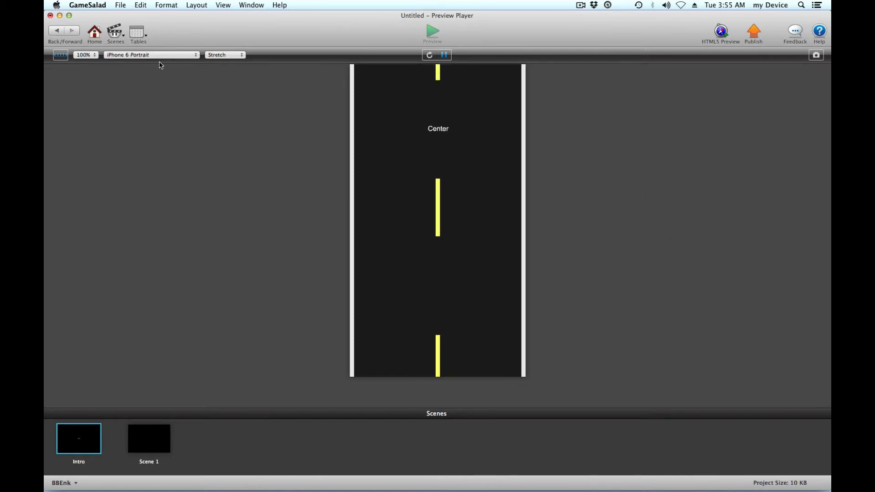
pyautogui.click(171, 55)
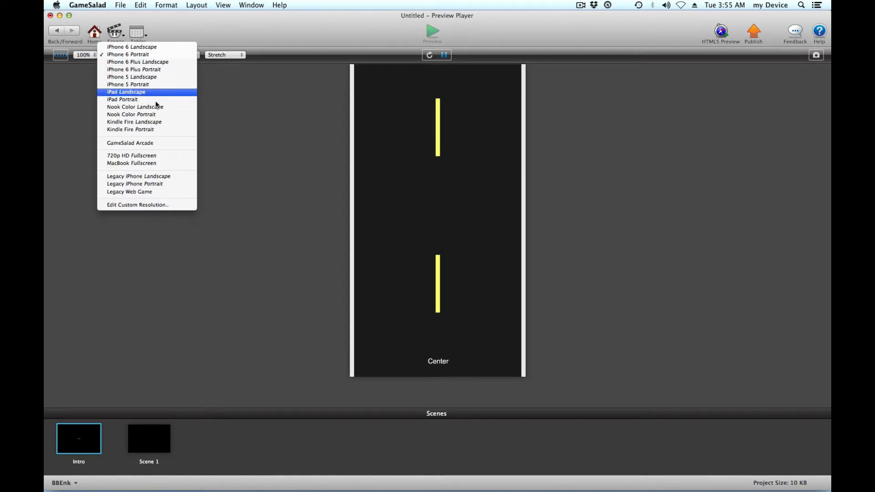
pyautogui.click(163, 130)
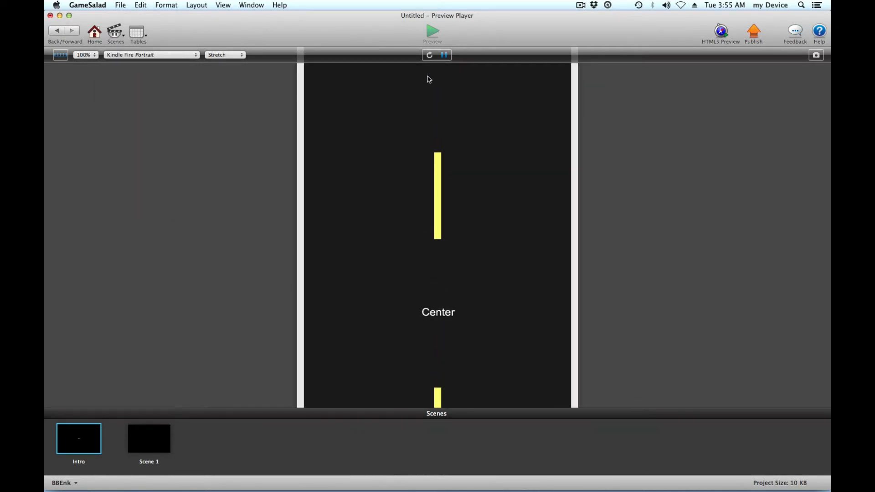
pyautogui.click(429, 55)
pyautogui.click(62, 57)
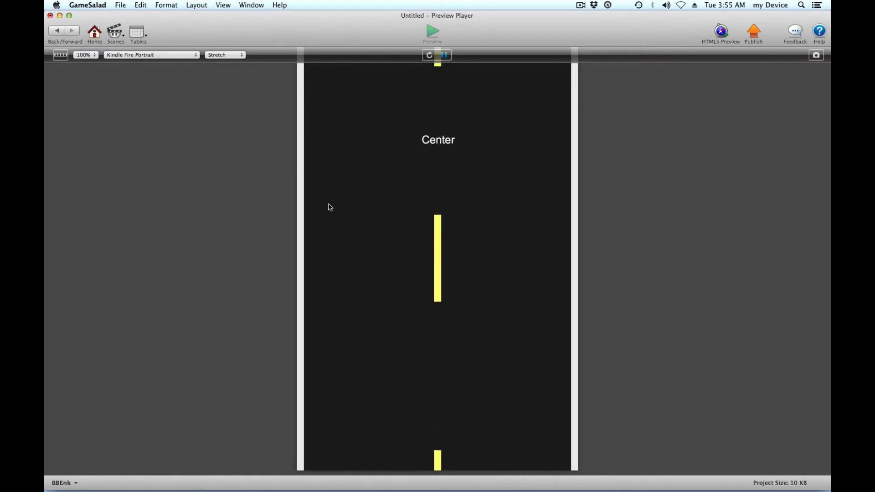
# - Delete the Display Text behavior from the road prototype and return to Scene 1
pyautogui.click(57, 31)
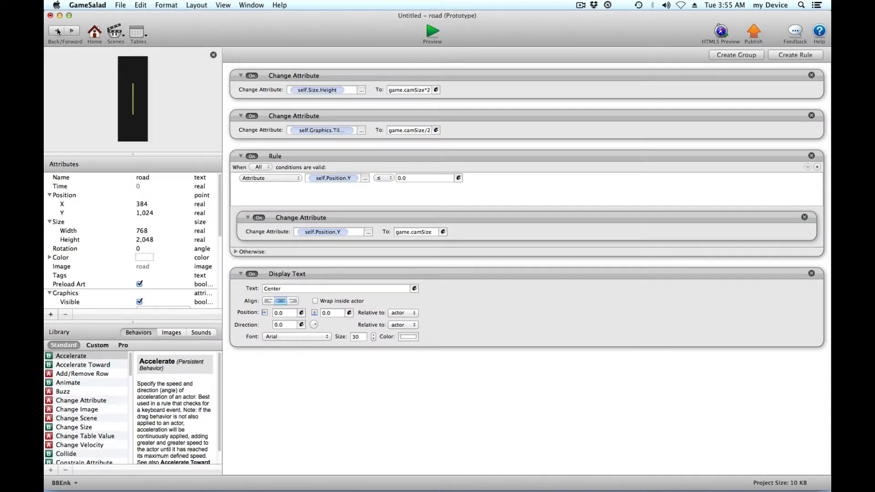
pyautogui.click(811, 273)
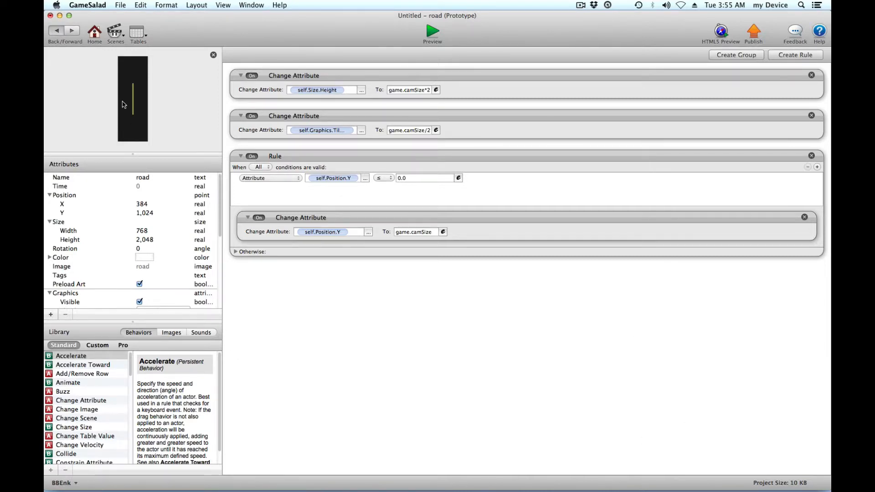
pyautogui.scroll(-3, 399, 379)
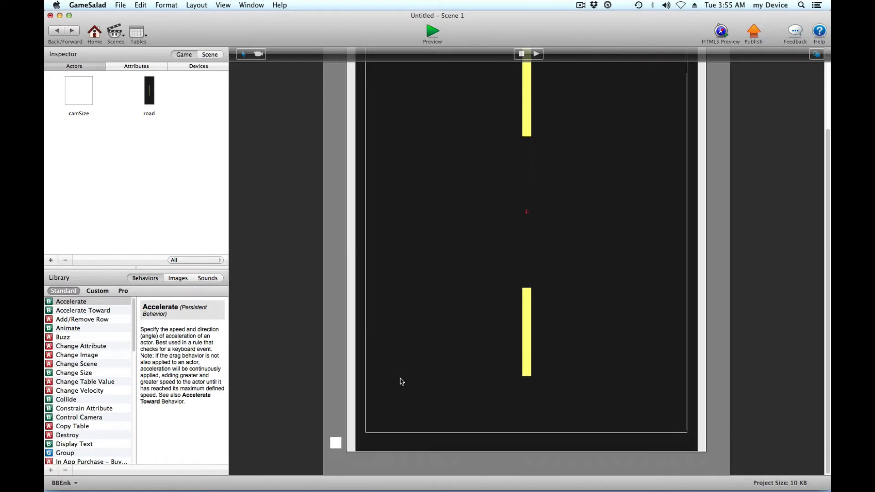
# - Add a new actor to the game and rename it Car
pyautogui.scroll(3, 400, 379)
pyautogui.scroll(2, 400, 381)
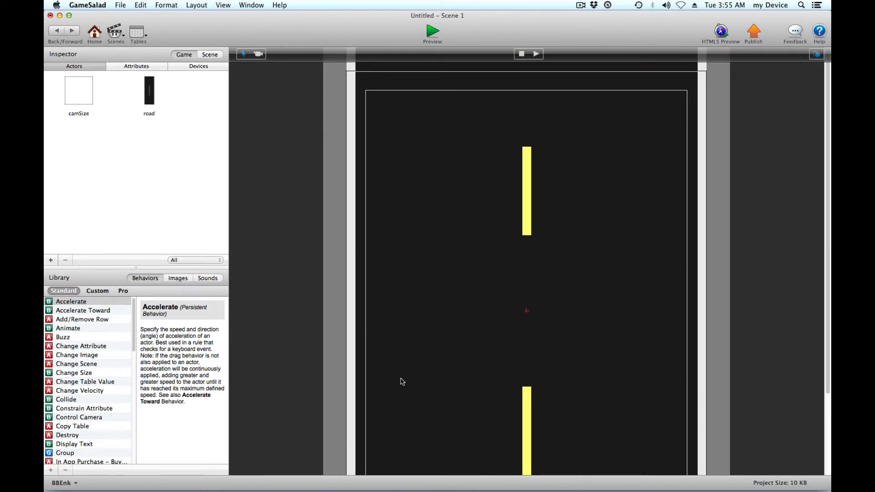
pyautogui.scroll(-1, 420, 363)
pyautogui.click(51, 260)
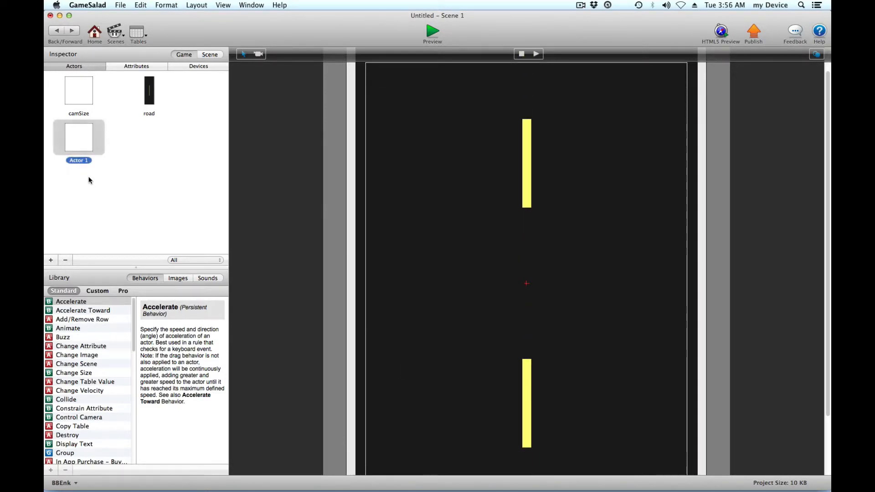
pyautogui.click(84, 162)
pyautogui.write('Car')
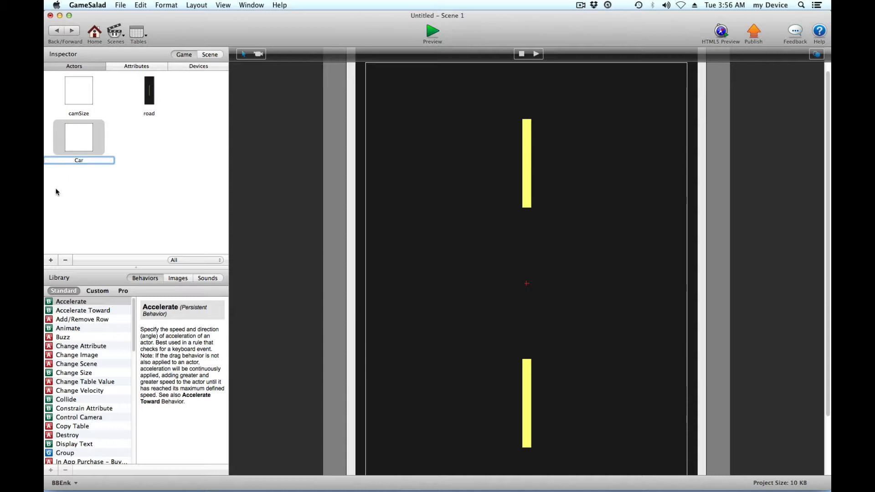
pyautogui.click(56, 214)
# - Open the Car actor and set its size to 75 wide by 125 high
pyautogui.doubleClick(84, 135)
pyautogui.click(49, 195)
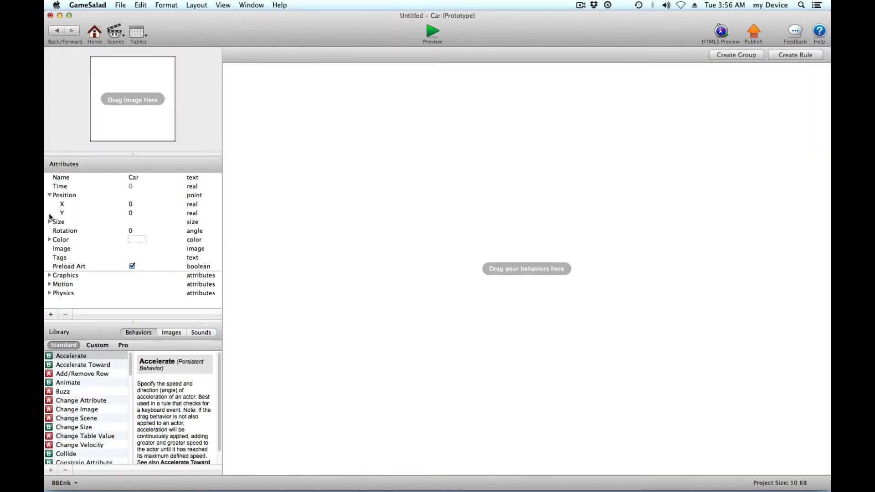
pyautogui.click(49, 222)
pyautogui.doubleClick(136, 231)
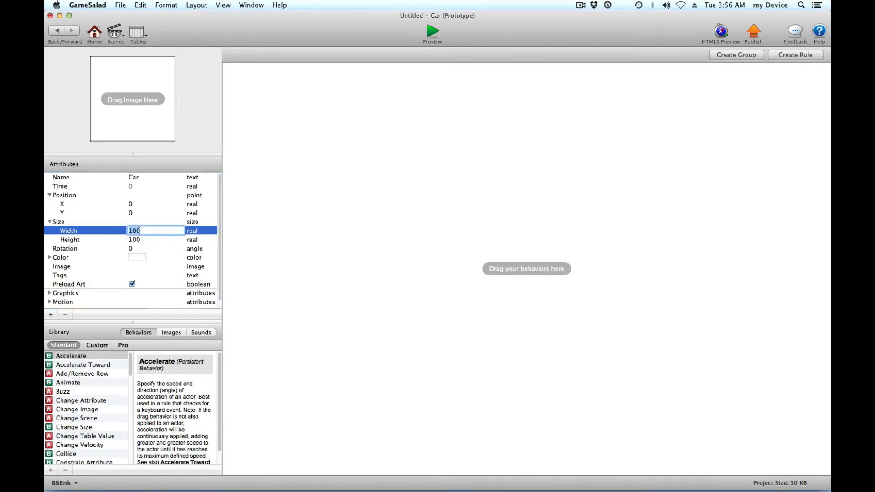
pyautogui.write('75')
pyautogui.press('Tab')
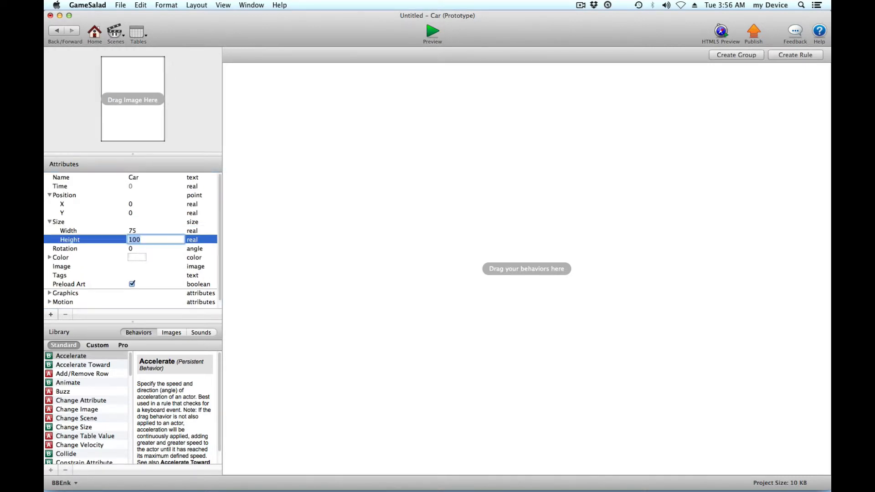
pyautogui.write('125')
pyautogui.press('Return')
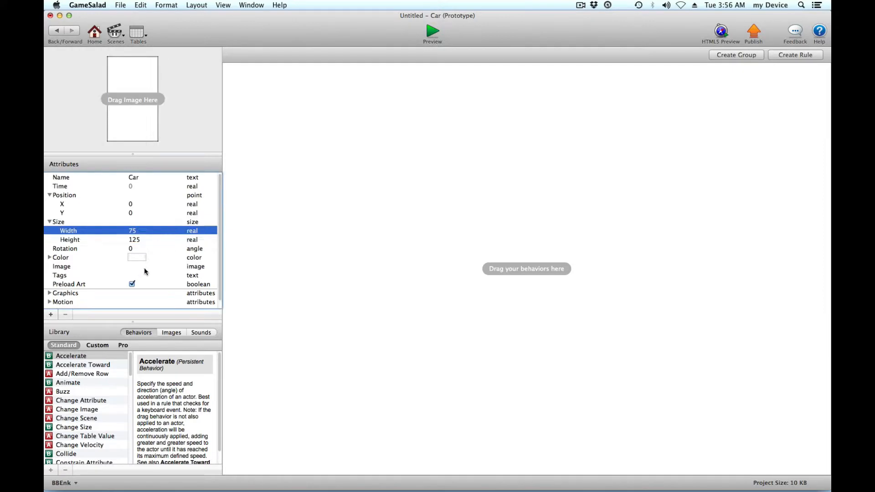
# - Colour the Car actor blue and return to Scene 1
pyautogui.click(137, 257)
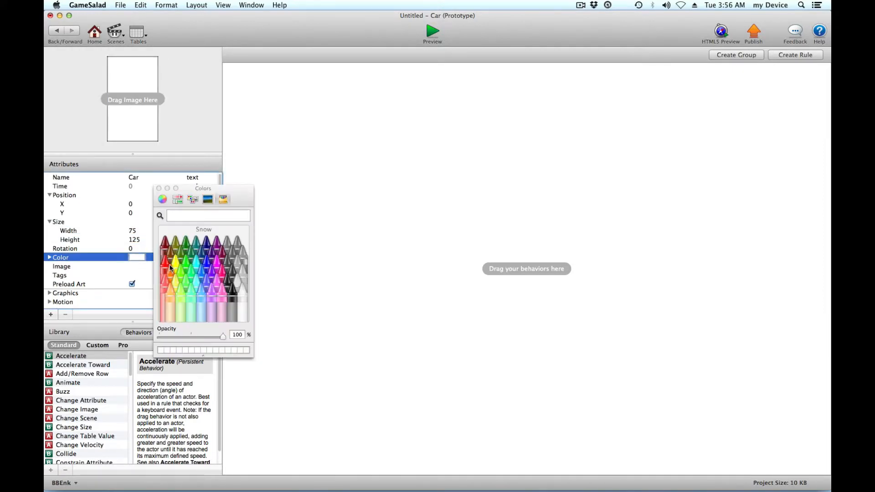
pyautogui.click(199, 282)
pyautogui.click(158, 188)
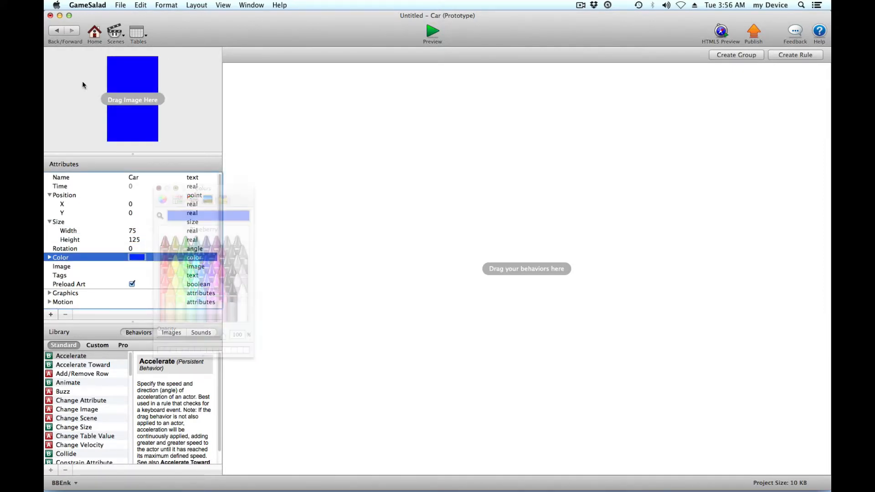
pyautogui.click(58, 31)
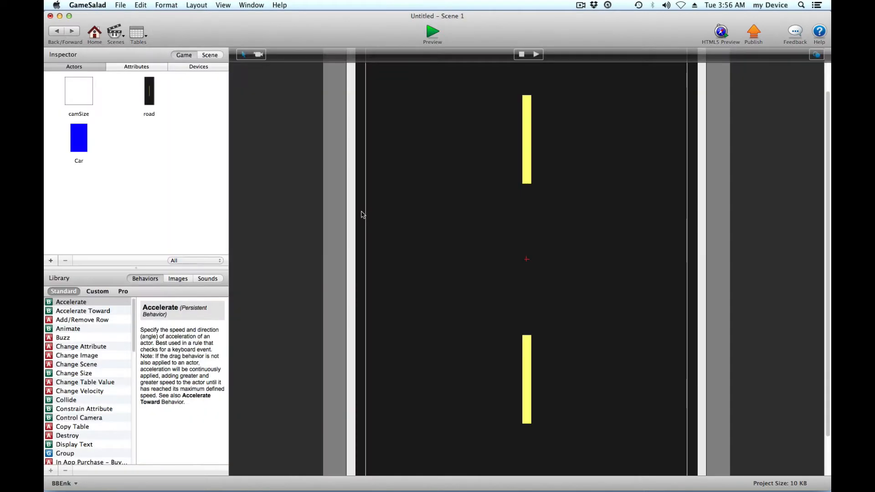
# - Place the Car actor in the left lane of the road, level with the upper yellow lane marking
pyautogui.scroll(-2, 400, 296)
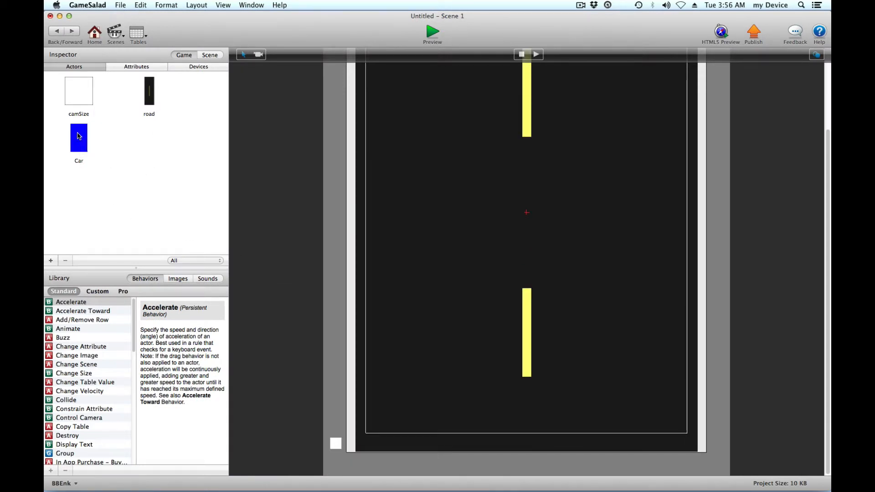
pyautogui.moveTo(79, 136); pyautogui.dragTo(442, 355)
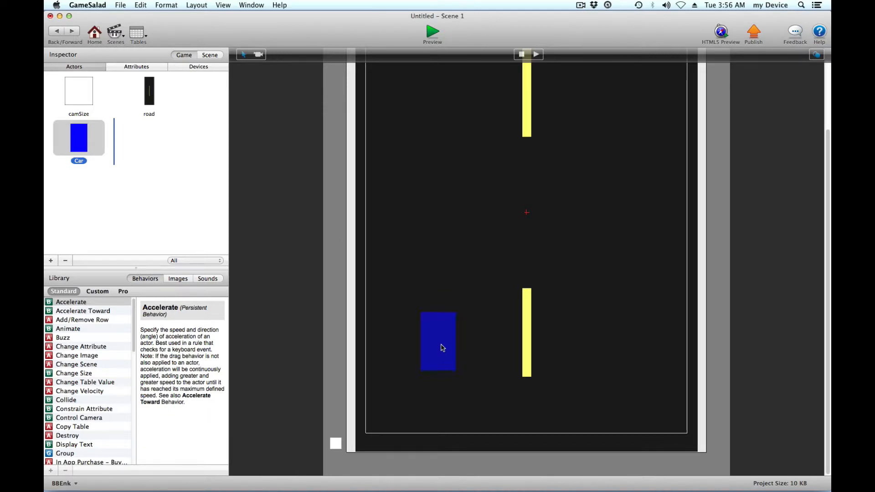
pyautogui.moveTo(439, 348); pyautogui.dragTo(432, 150)
# - Set the height of Scene 1 to 2048 in the scene's size attributes
pyautogui.scroll(4, 775, 389)
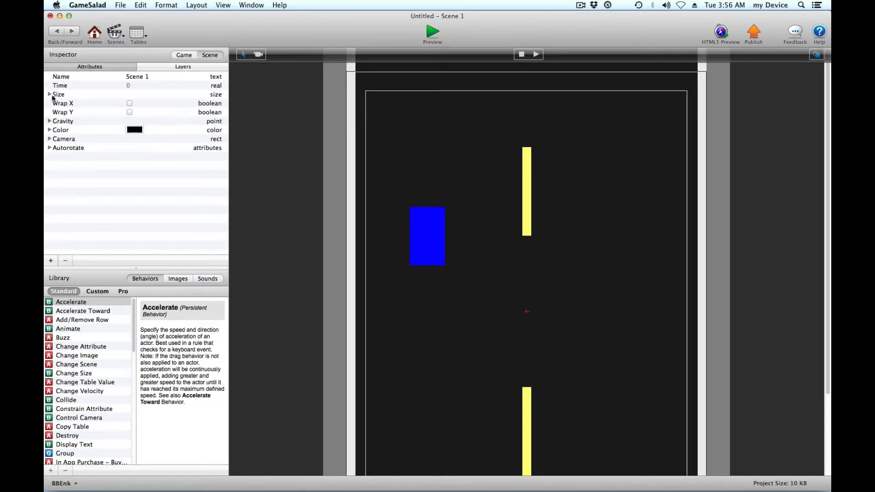
pyautogui.click(49, 95)
pyautogui.doubleClick(135, 113)
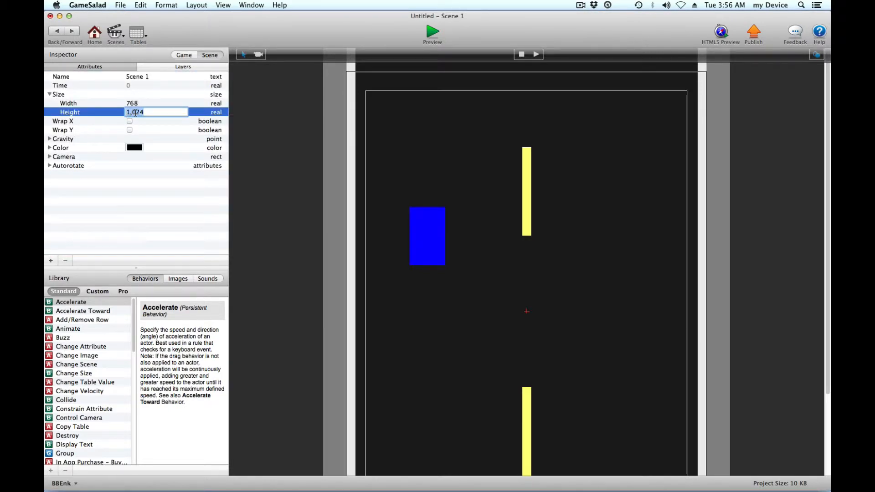
pyautogui.write('2048')
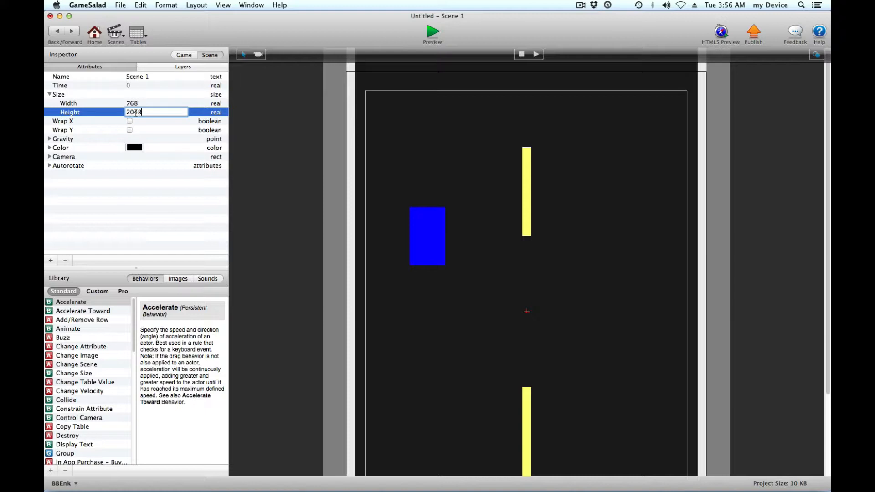
pyautogui.click(139, 104)
# - Move the blue car up into the upper half of the extended road, keeping it in the left lane
pyautogui.scroll(5, 391, 243)
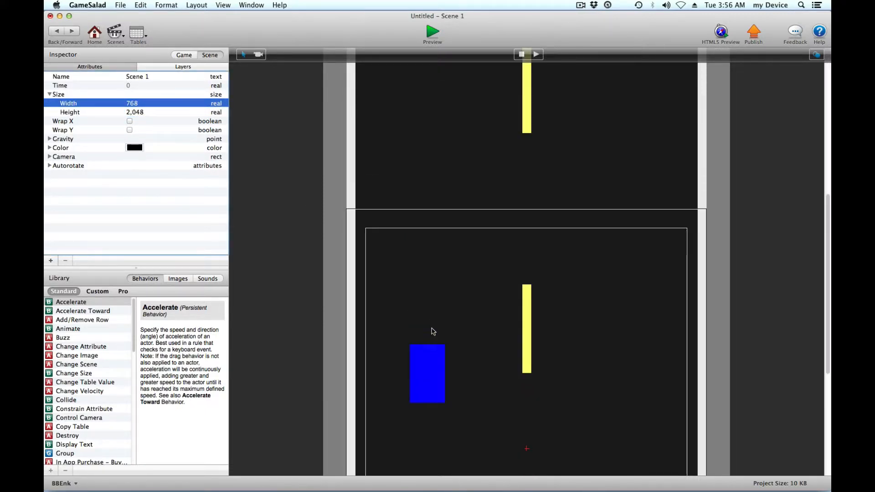
pyautogui.click(428, 364)
pyautogui.moveTo(431, 390); pyautogui.dragTo(407, 123)
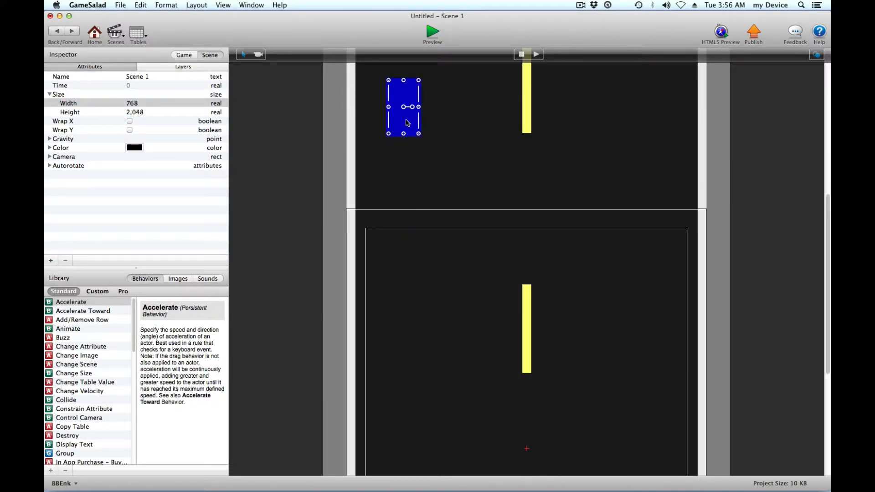
pyautogui.scroll(10, 527, 338)
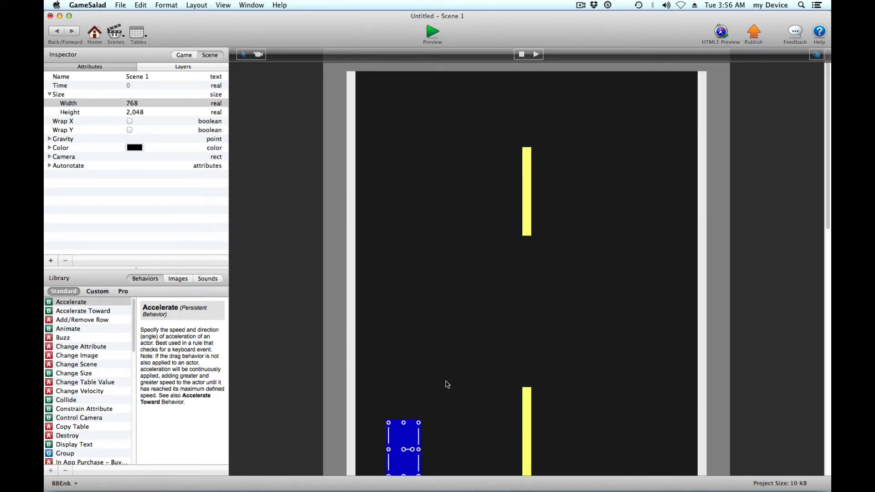
pyautogui.scroll(-3, 447, 384)
pyautogui.moveTo(408, 379); pyautogui.dragTo(415, 156)
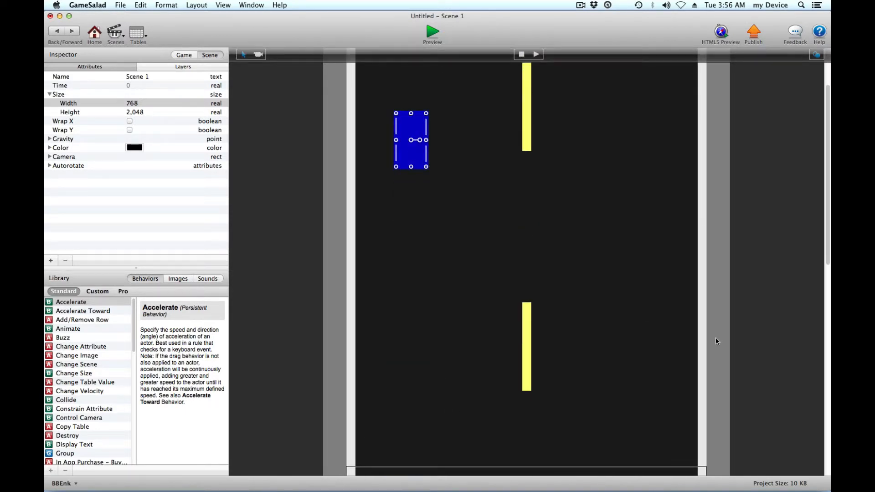
# - Add another new actor to the game and open its prototype for editing
pyautogui.scroll(-3, 717, 340)
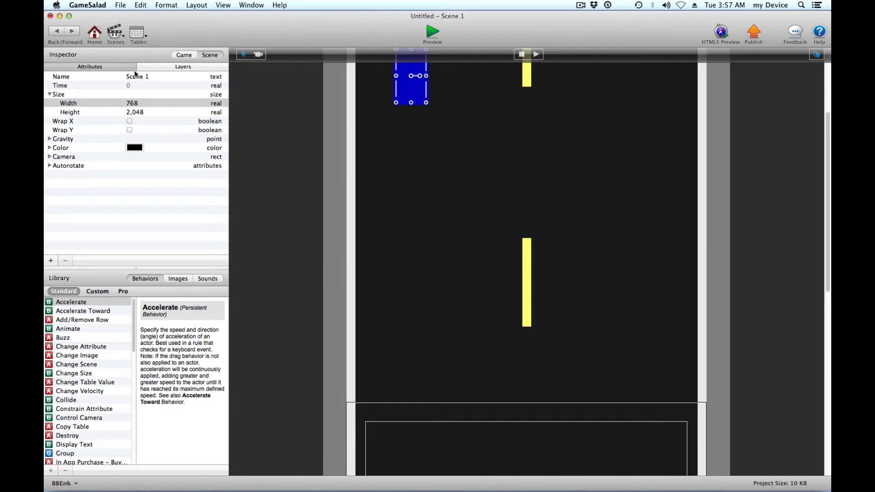
pyautogui.click(188, 54)
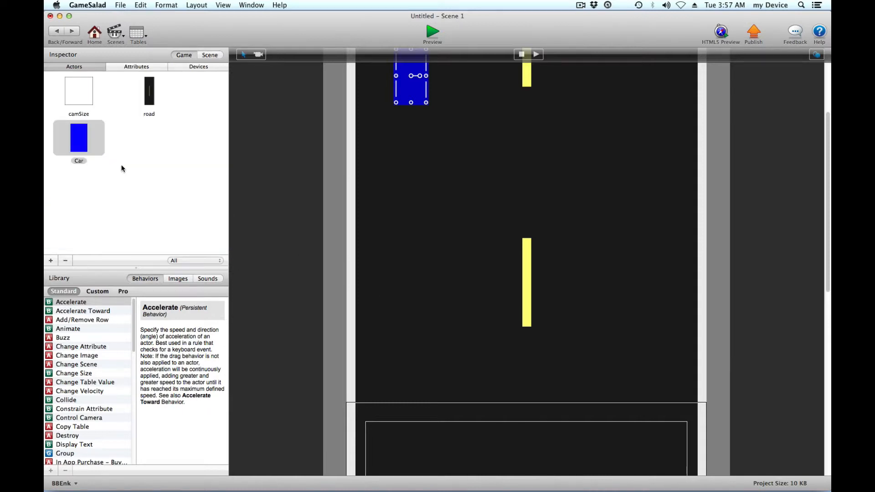
pyautogui.click(51, 260)
pyautogui.doubleClick(154, 141)
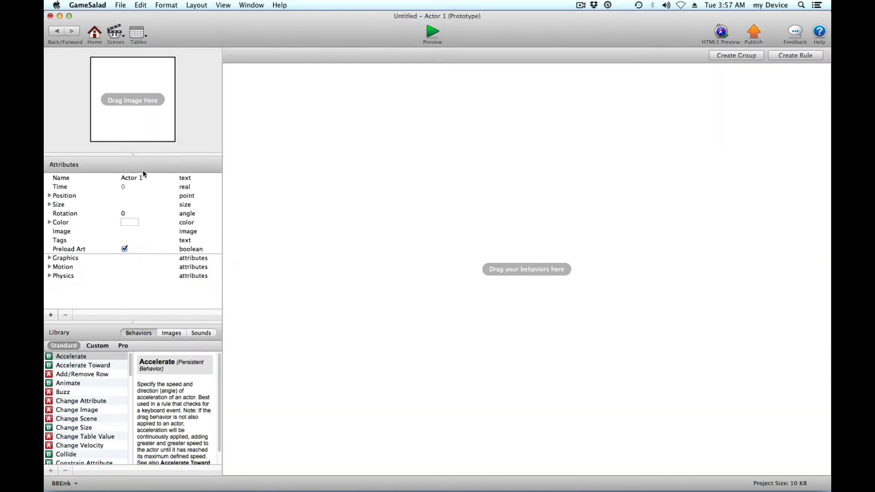
# - Set the new actor prototype's position to X 1,024 and Y 384
pyautogui.click(50, 205)
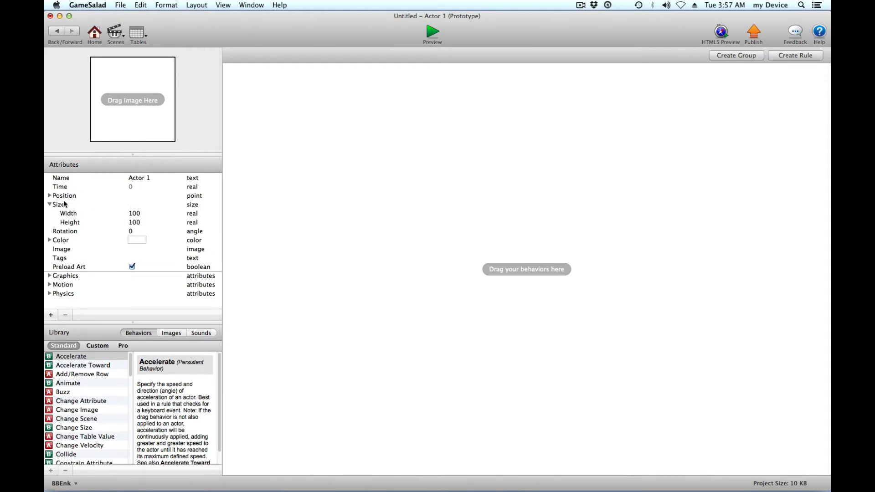
pyautogui.click(50, 195)
pyautogui.click(131, 205)
pyautogui.click(130, 205)
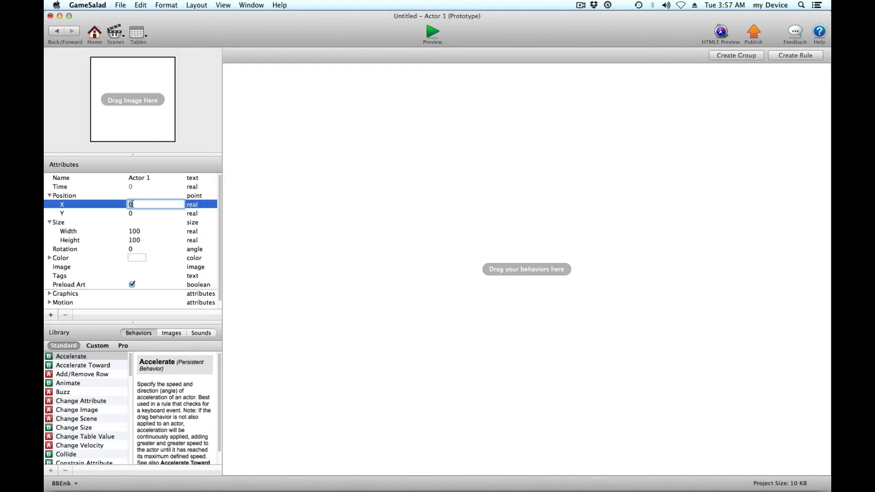
pyautogui.write('1,024')
pyautogui.press('Tab')
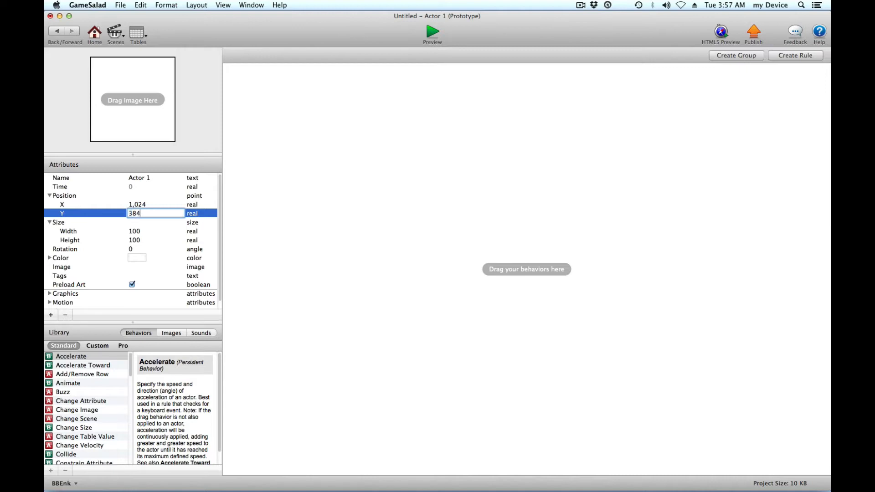
pyautogui.press('Tab')
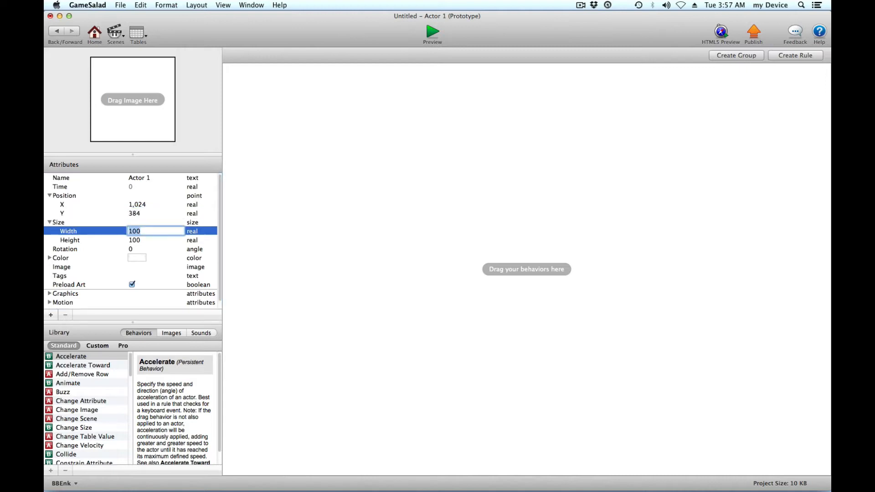
# - Make the new actor a thin horizontal line 768 wide and 3 high
pyautogui.write('768')
pyautogui.press('Tab')
pyautogui.write('3')
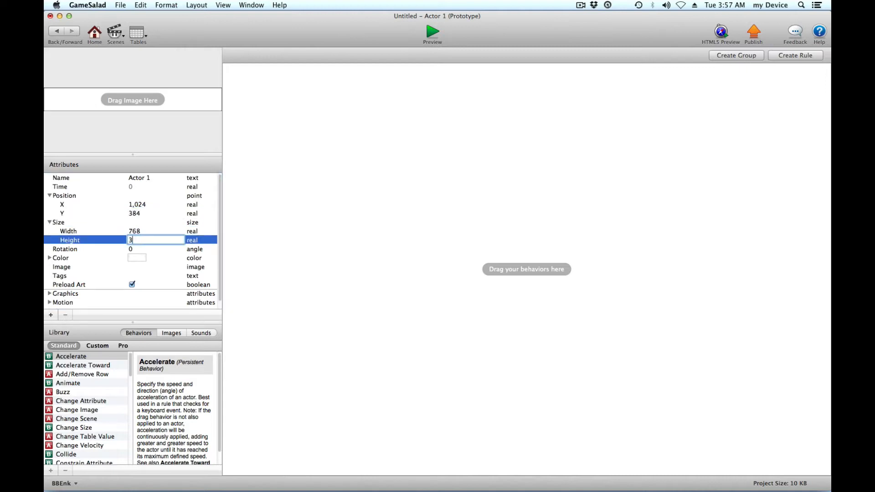
pyautogui.click(146, 232)
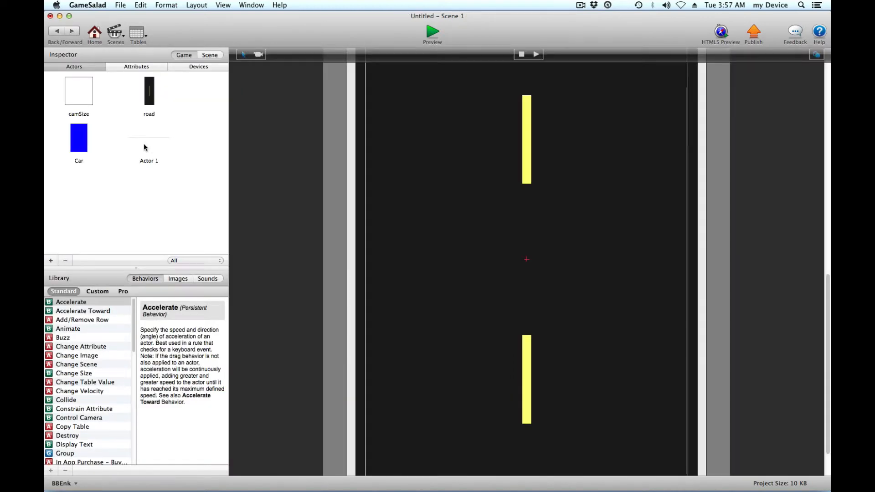
# - Place the thin line actor in the scene and revert that instance's attributes to its prototype, then return to the scene
pyautogui.moveTo(149, 137); pyautogui.dragTo(381, 253)
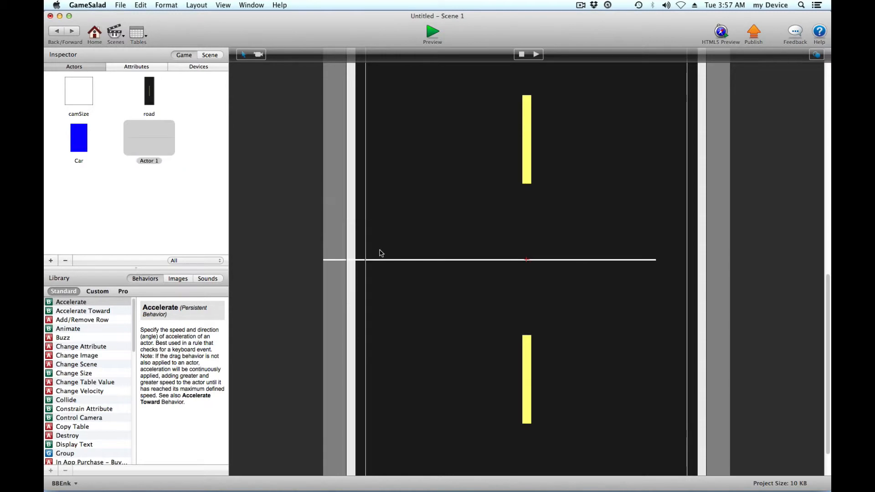
pyautogui.doubleClick(334, 248)
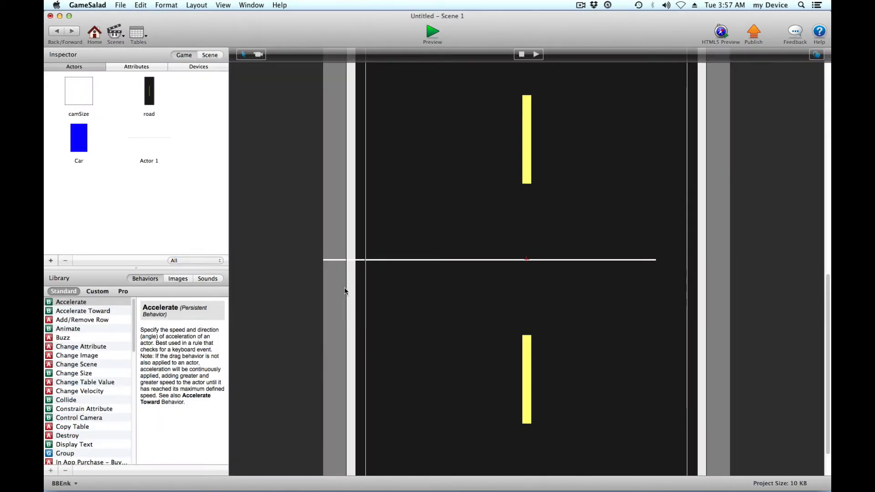
pyautogui.click(329, 259)
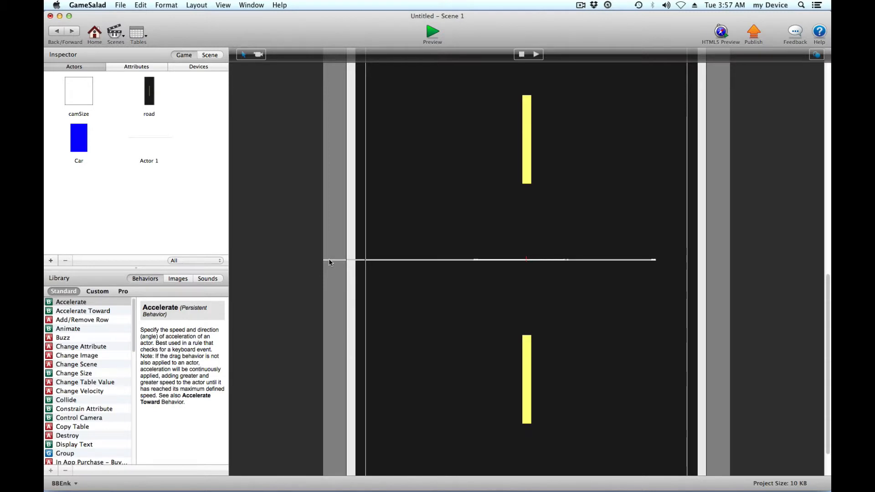
pyautogui.doubleClick(329, 259)
pyautogui.click(98, 197)
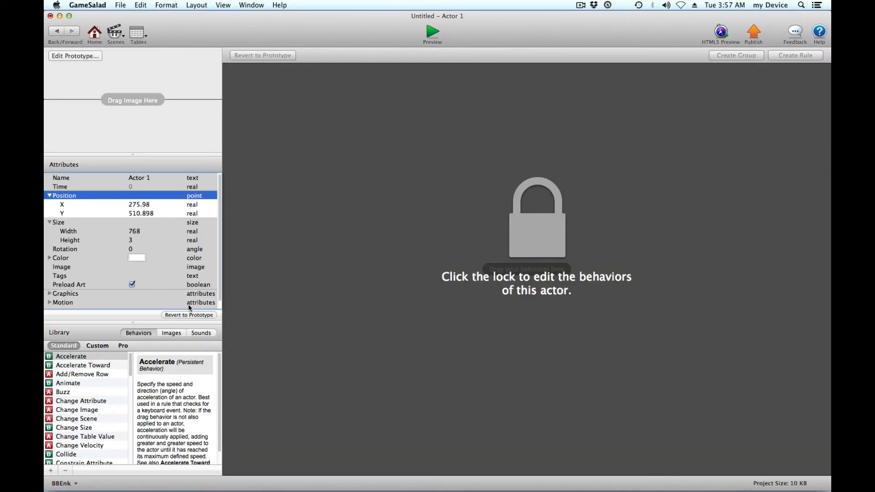
pyautogui.click(189, 315)
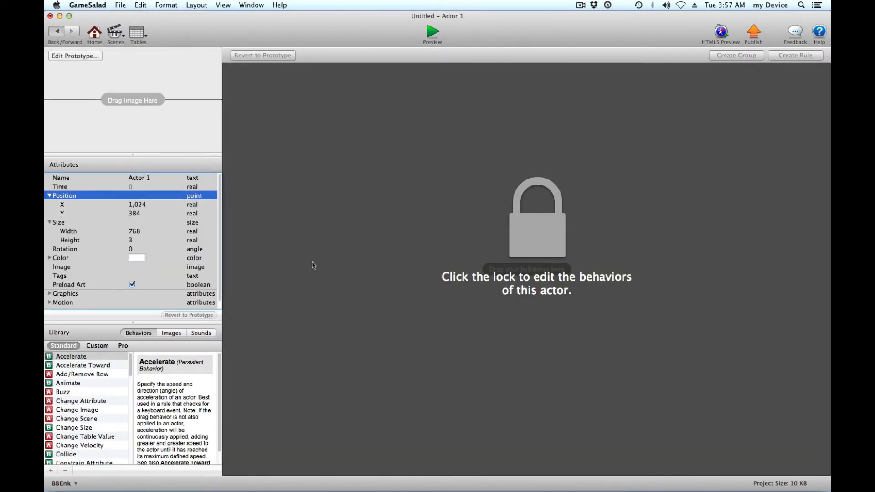
pyautogui.click(405, 277)
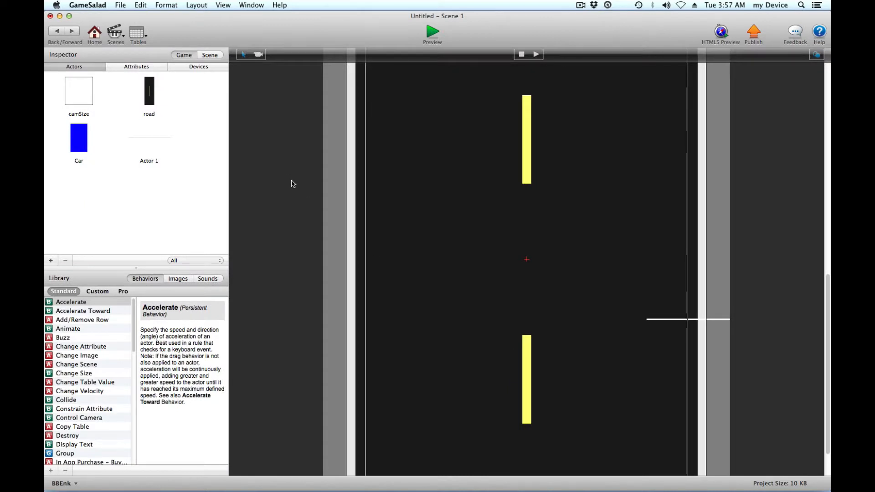
pyautogui.scroll(2, 423, 289)
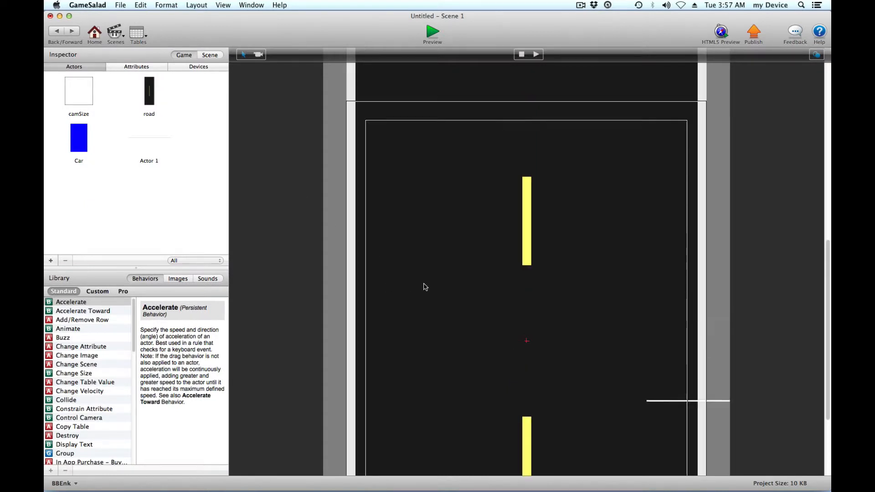
# - Set the thin line actor prototype's position to X 384 and Y 1,024, and return to the scene
pyautogui.scroll(-3, 424, 289)
pyautogui.scroll(-5, 424, 287)
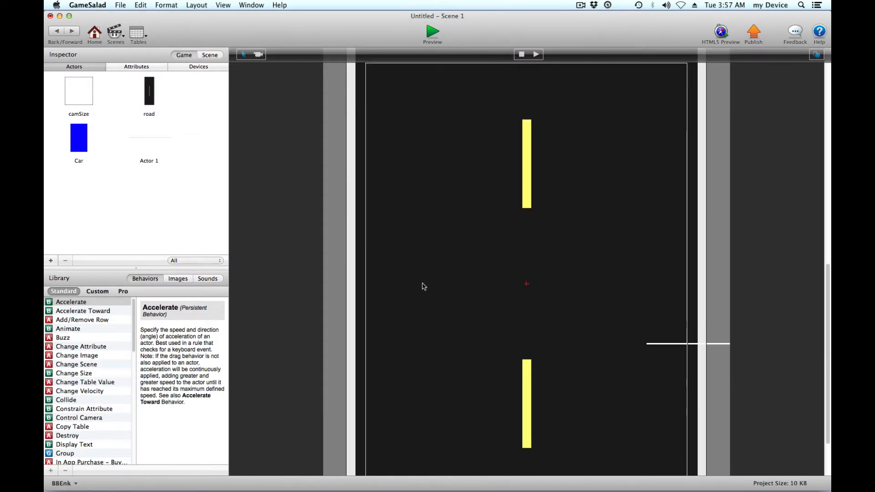
pyautogui.doubleClick(147, 135)
pyautogui.doubleClick(136, 213)
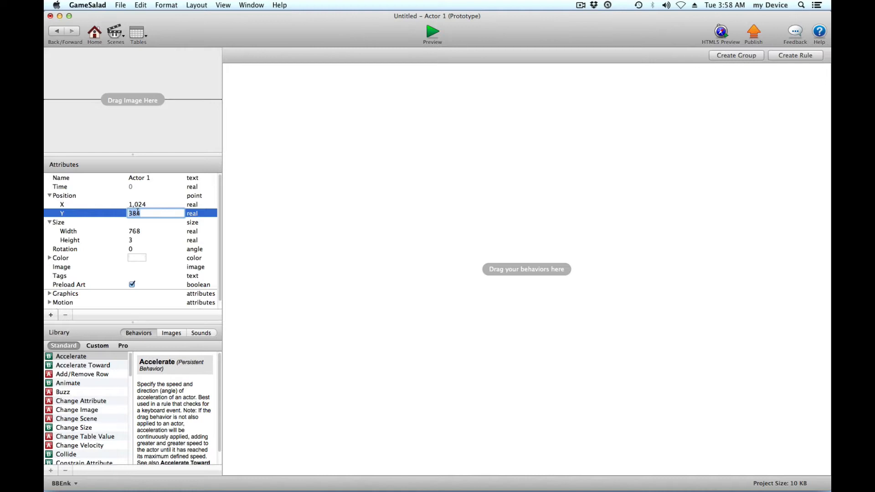
pyautogui.doubleClick(139, 204)
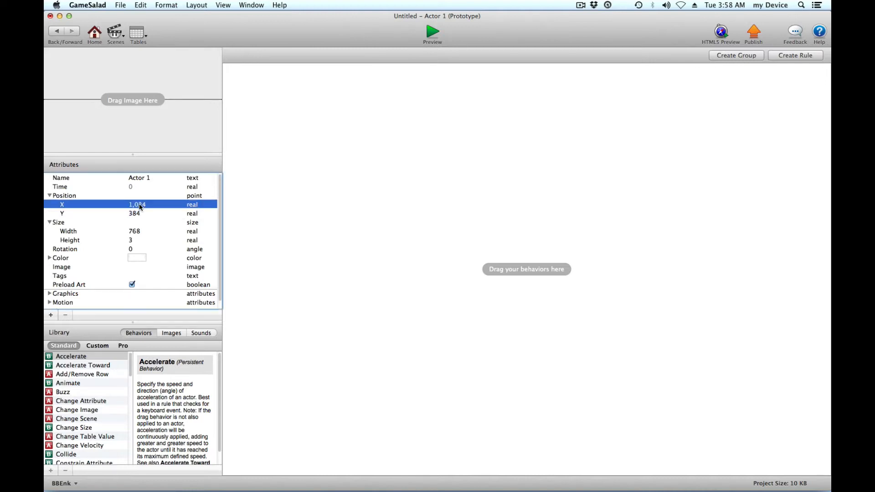
pyautogui.write('384')
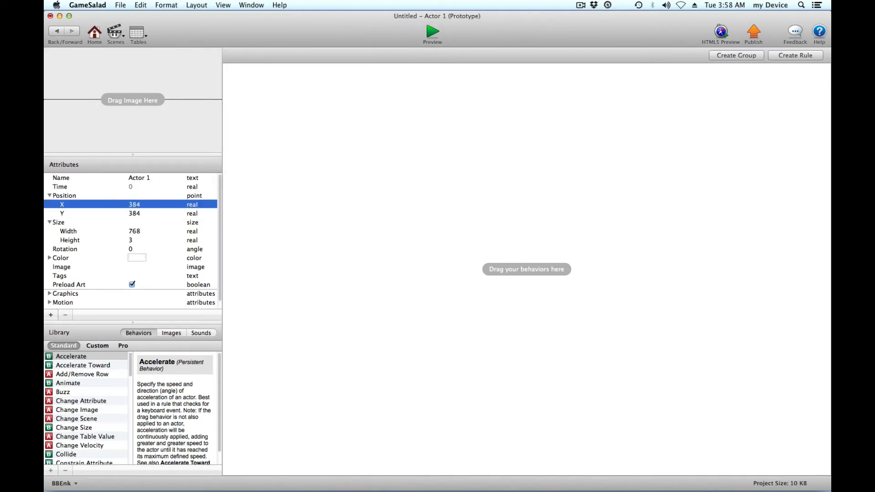
pyautogui.press('Tab')
pyautogui.write('1')
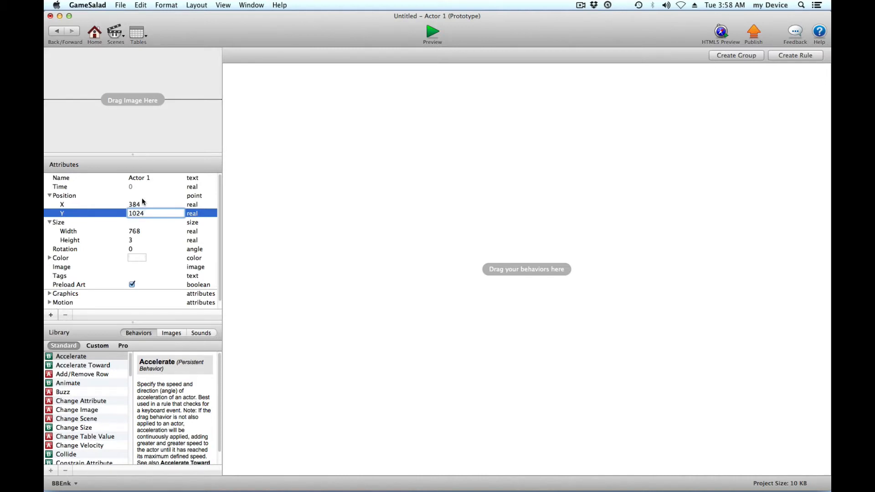
pyautogui.click(143, 203)
pyautogui.click(153, 212)
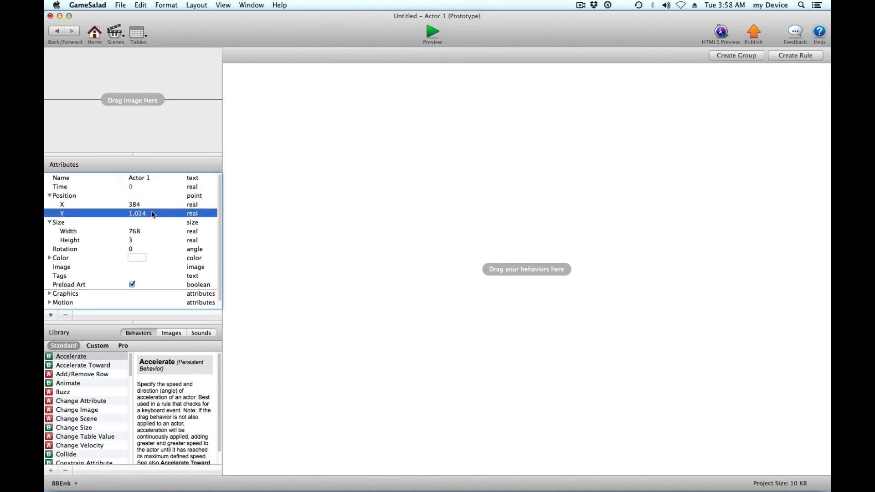
pyautogui.click(57, 32)
# - Place an instance of the thin line actor in the scene at about X 161, Y 1,058
pyautogui.scroll(5, 390, 235)
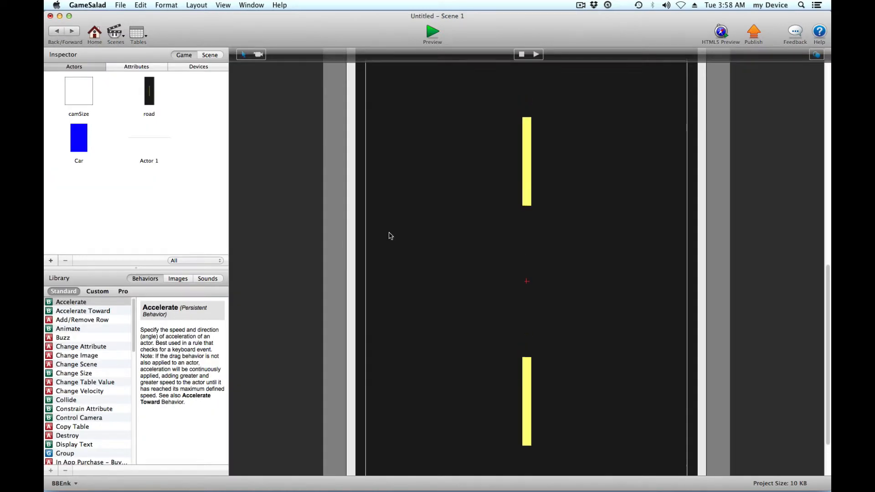
pyautogui.scroll(2, 422, 241)
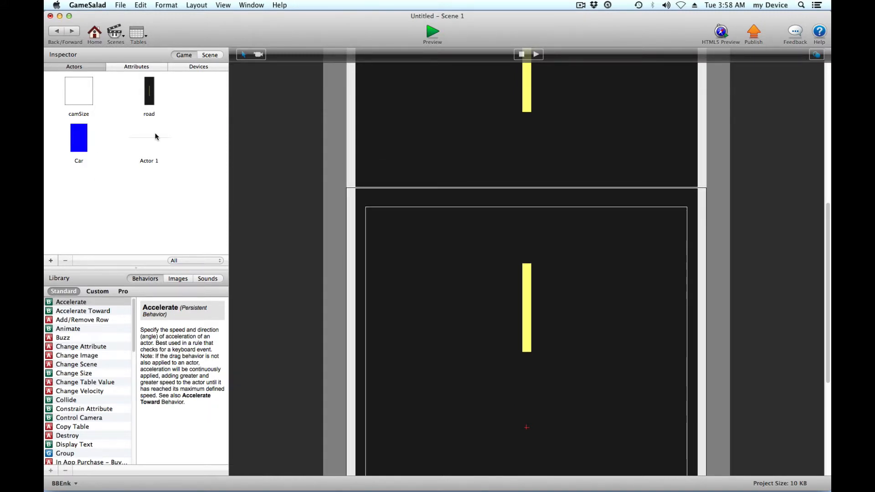
pyautogui.moveTo(148, 137); pyautogui.dragTo(333, 176)
# - Set the placed line instance's position to X 384 and Y 1,400, and return to the scene
pyautogui.doubleClick(332, 171)
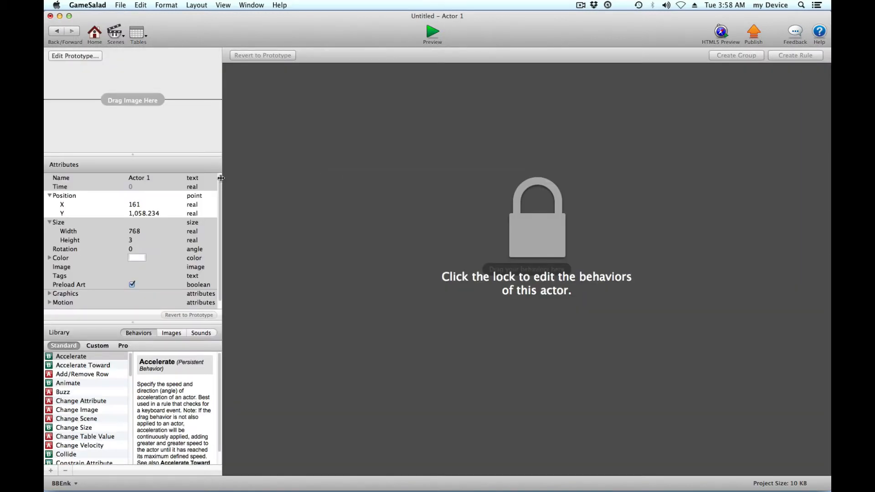
pyautogui.click(143, 216)
pyautogui.click(141, 214)
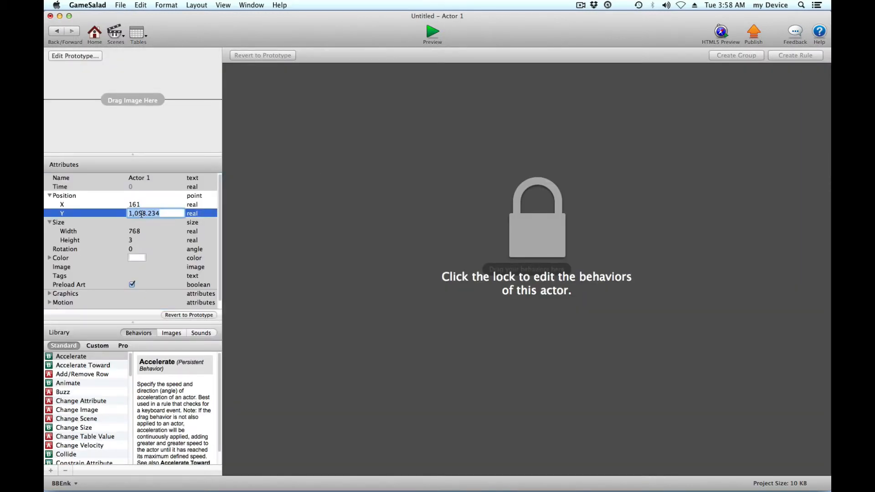
pyautogui.write('1,40')
pyautogui.write('00')
pyautogui.click(145, 204)
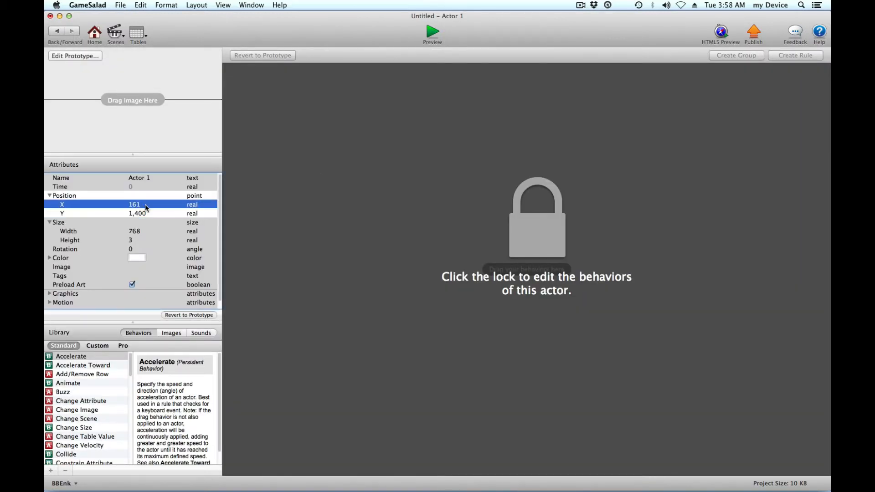
pyautogui.click(138, 205)
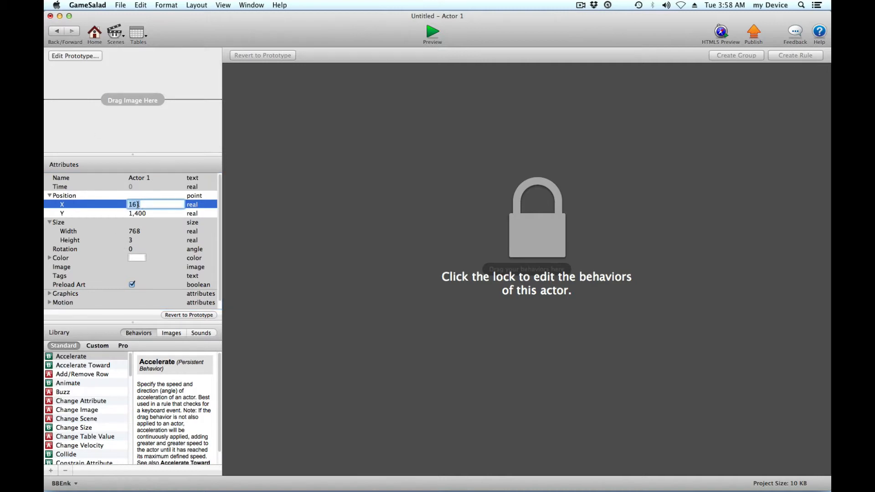
pyautogui.write('384')
pyautogui.click(141, 214)
pyautogui.click(58, 30)
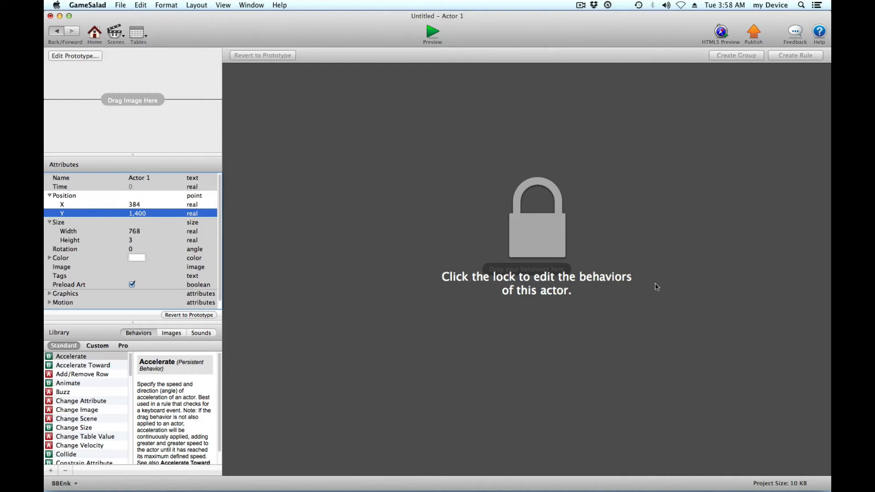
# - Preview Scene 1, return to the project home, and preview the game from there
pyautogui.scroll(5, 643, 367)
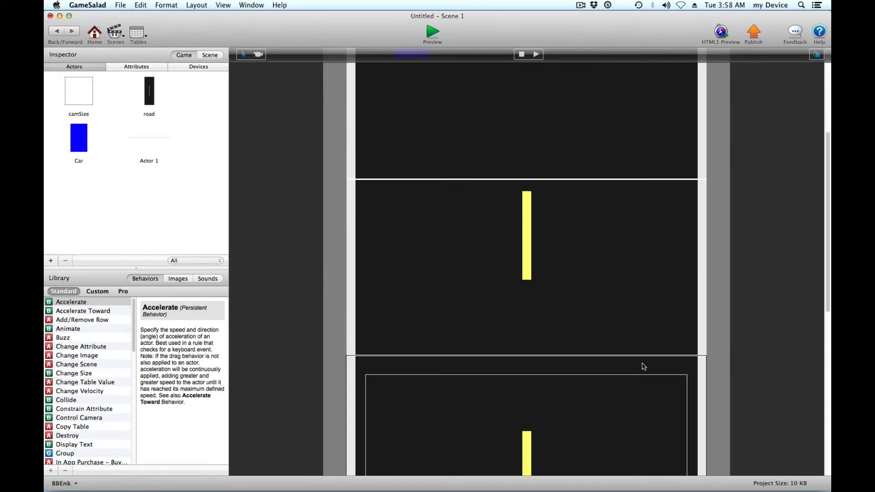
pyautogui.click(433, 32)
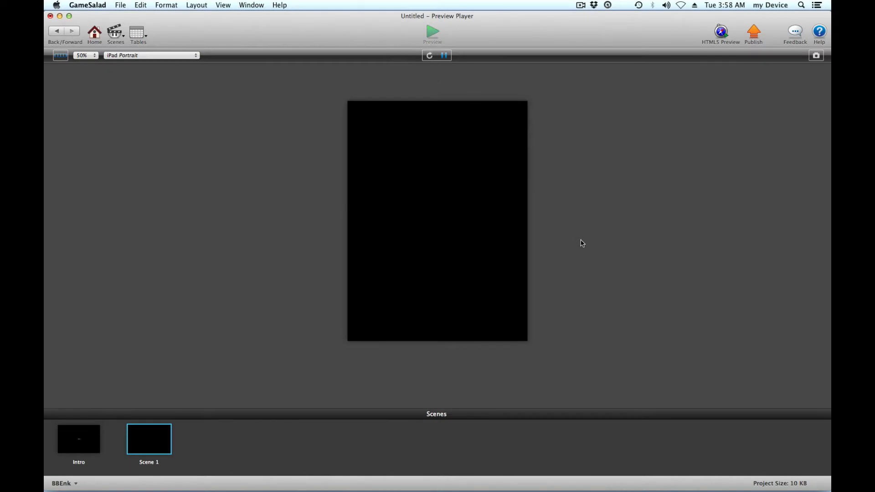
pyautogui.click(94, 33)
pyautogui.click(427, 37)
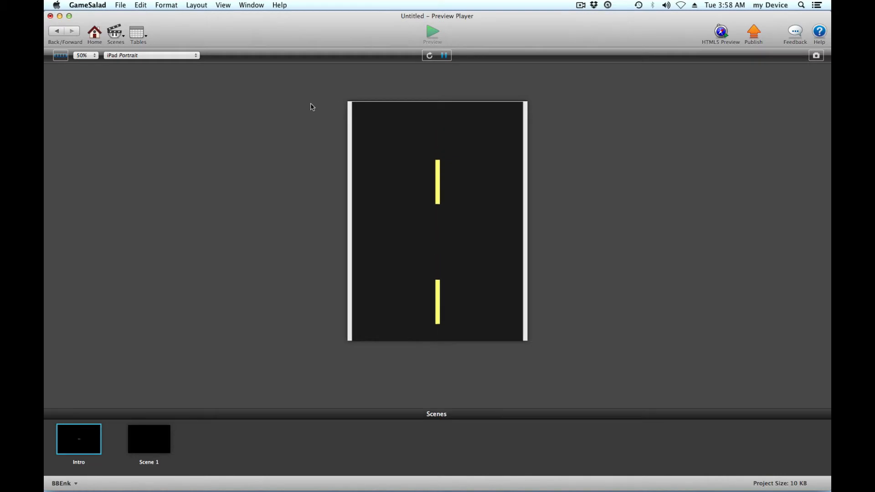
# - Show the preview as iPhone 5 Portrait at 100% scale
pyautogui.click(153, 55)
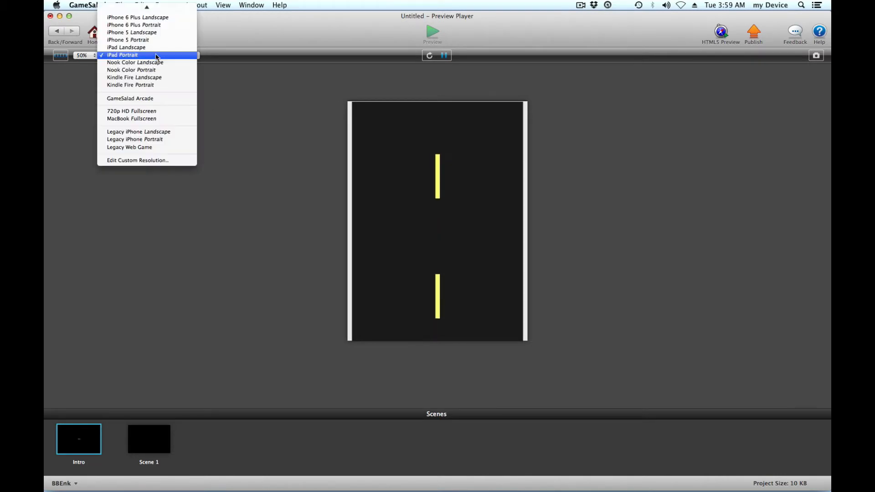
pyautogui.click(150, 40)
pyautogui.click(85, 55)
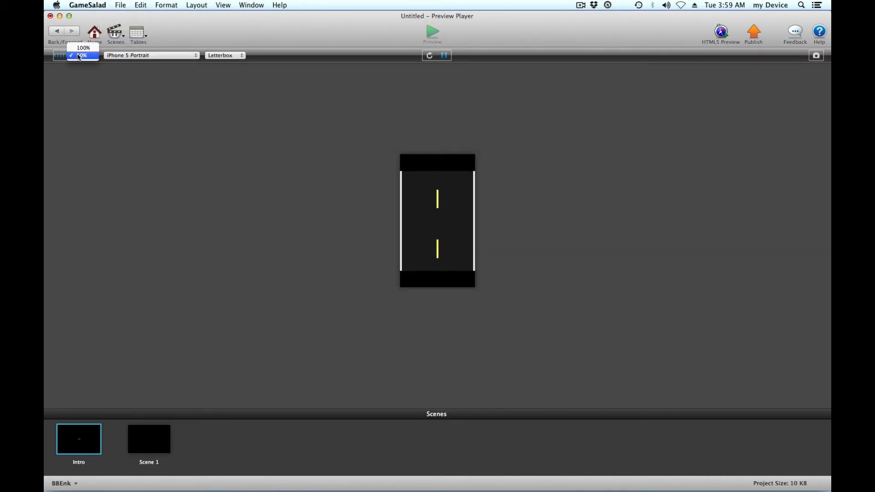
pyautogui.click(84, 48)
# - Switch the preview's screen fitting from Letterbox to Stretch and restart the preview
pyautogui.click(225, 55)
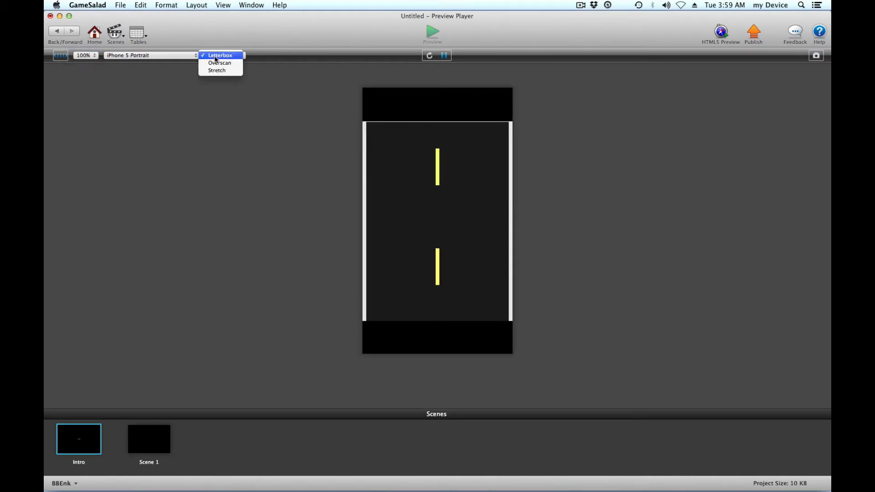
pyautogui.click(214, 69)
pyautogui.click(219, 55)
pyautogui.click(220, 63)
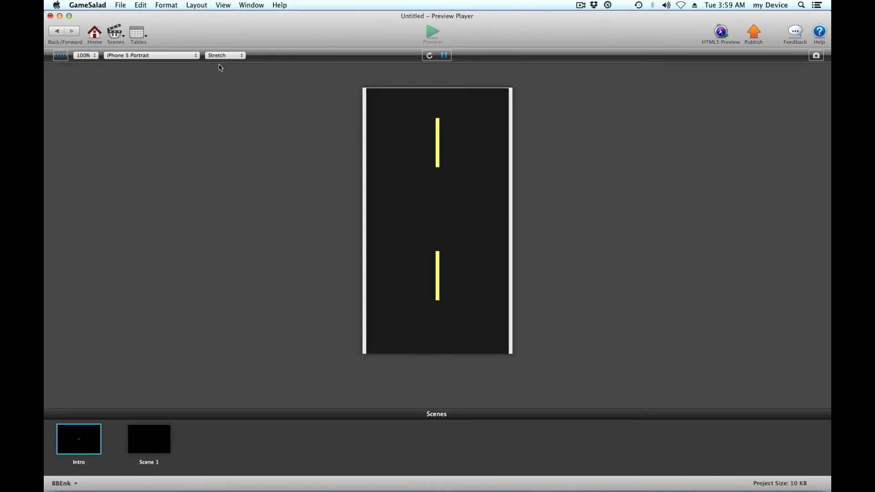
pyautogui.click(429, 55)
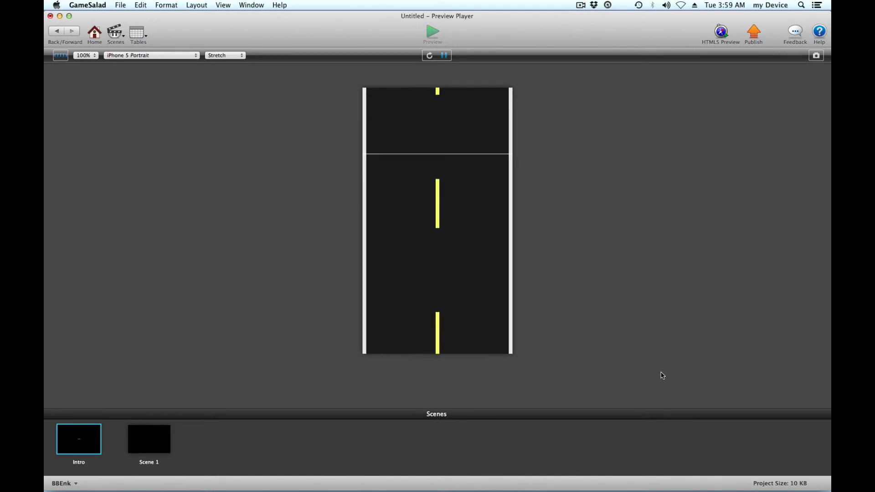
# - Show the preview as iPhone 6 Portrait and restart it
pyautogui.click(173, 56)
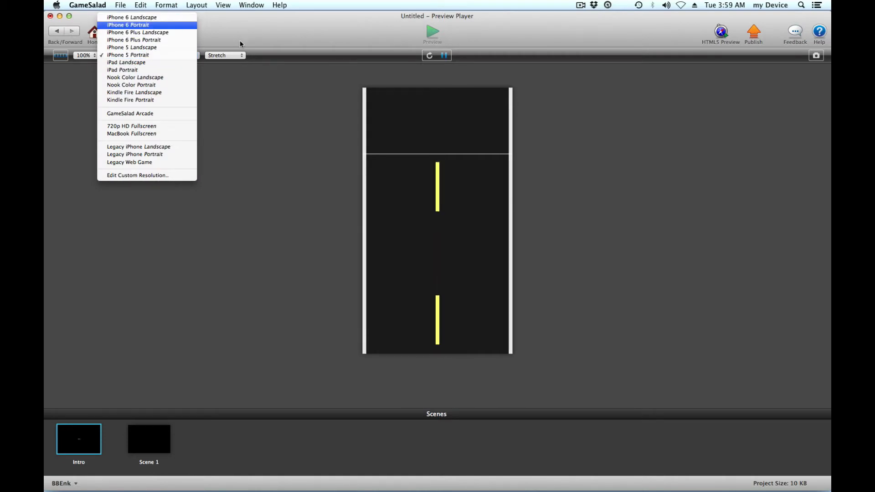
pyautogui.press('Return')
pyautogui.click(429, 55)
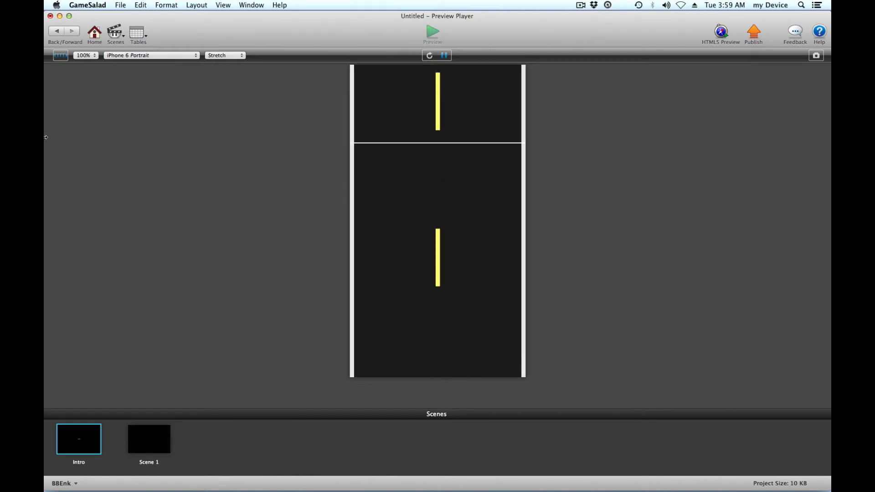
# - Hide the preview's scene strip, show the preview as Nook Color Portrait, and restart it
pyautogui.click(61, 55)
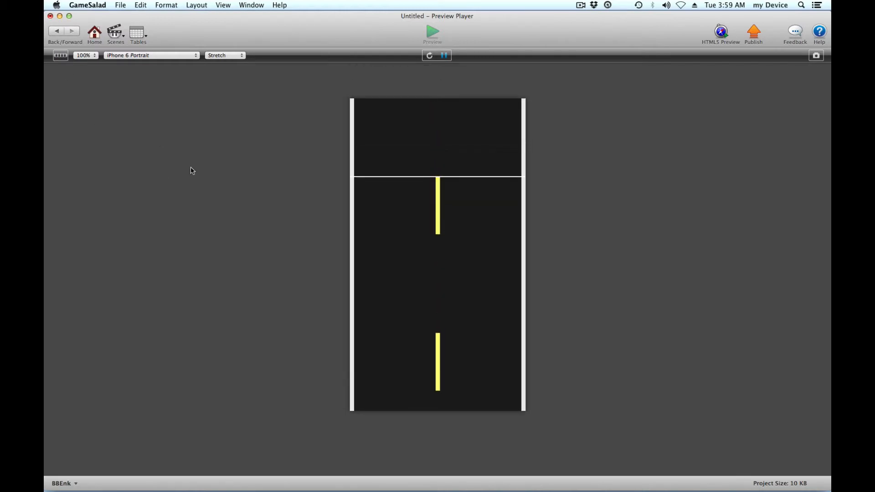
pyautogui.click(159, 55)
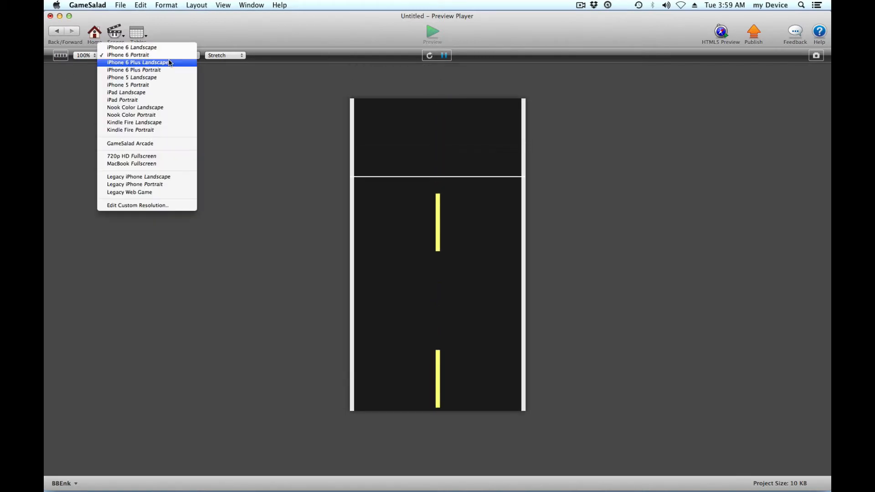
pyautogui.click(162, 115)
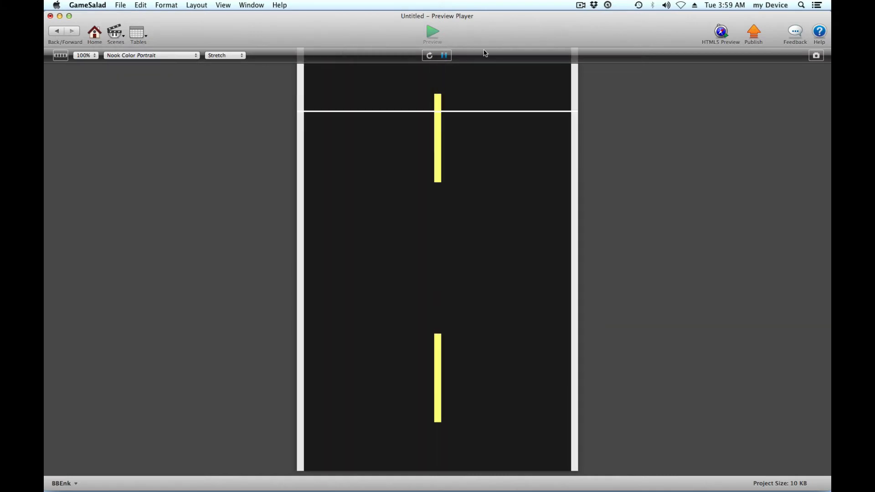
pyautogui.click(429, 56)
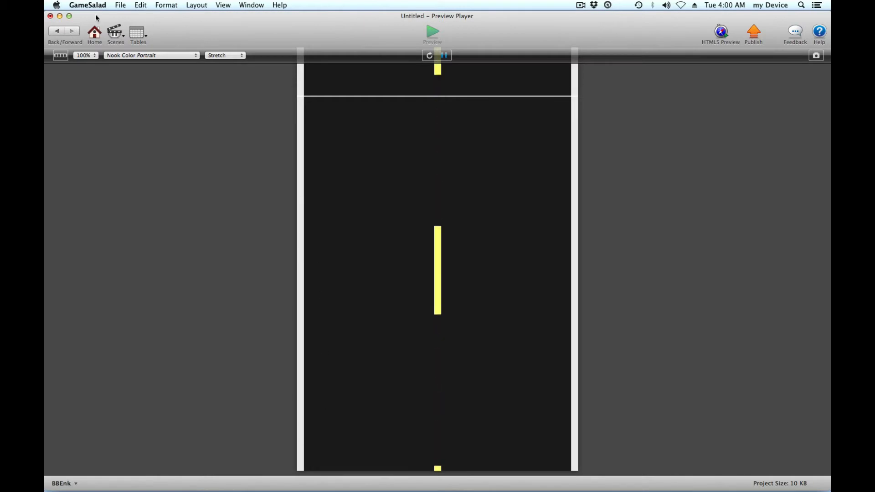
# - Leave the preview and open Scene 1 for editing
pyautogui.click(53, 33)
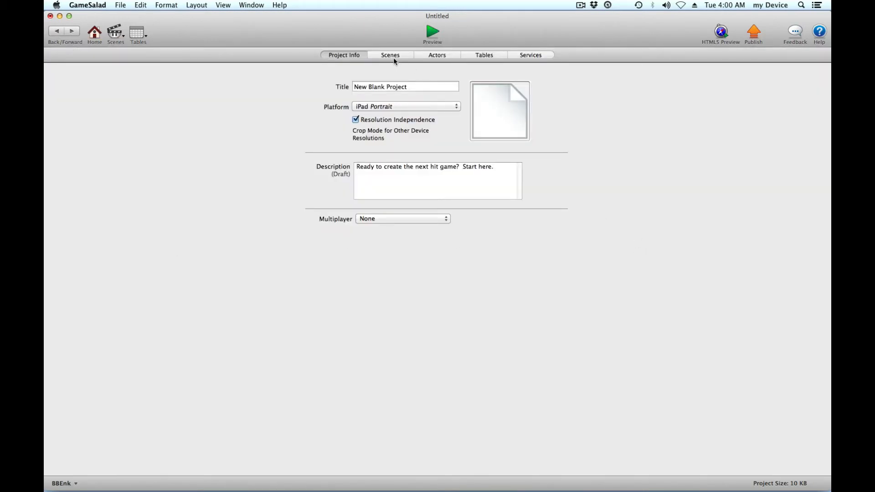
pyautogui.click(393, 58)
pyautogui.click(153, 94)
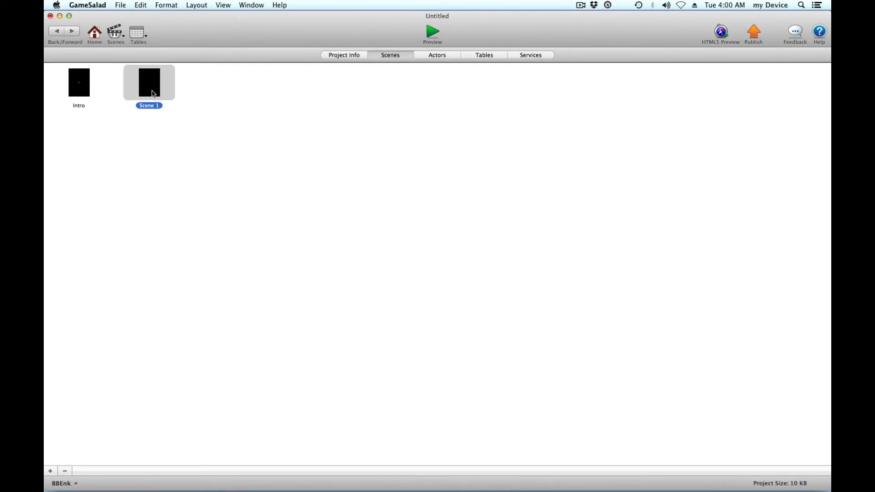
pyautogui.doubleClick(153, 94)
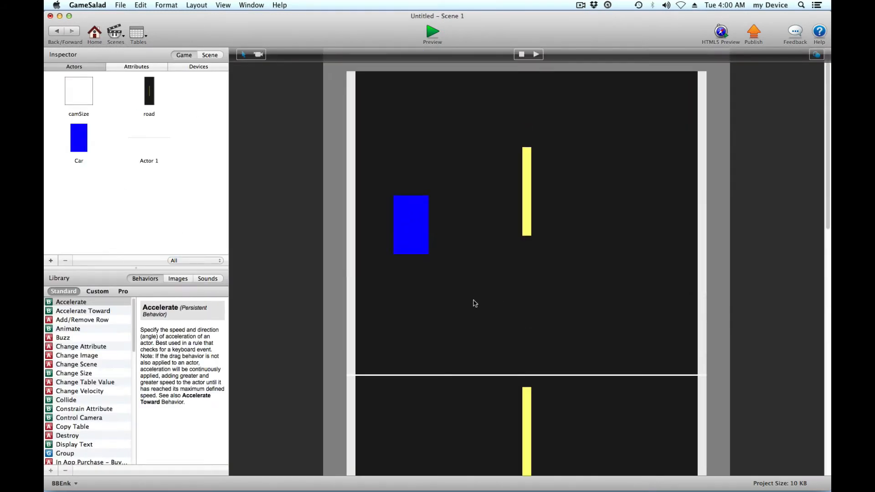
# - Move the blue car down the road to the thin horizontal line
pyautogui.scroll(-5, 476, 311)
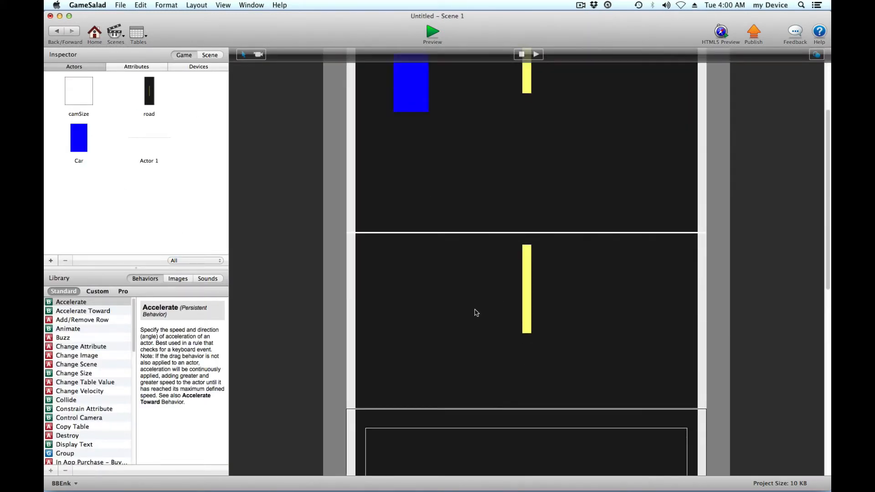
pyautogui.click(412, 87)
pyautogui.moveTo(412, 87); pyautogui.dragTo(404, 206)
# - Set the Car prototype's linear velocity Y to -500 in its motion attributes
pyautogui.doubleClick(79, 138)
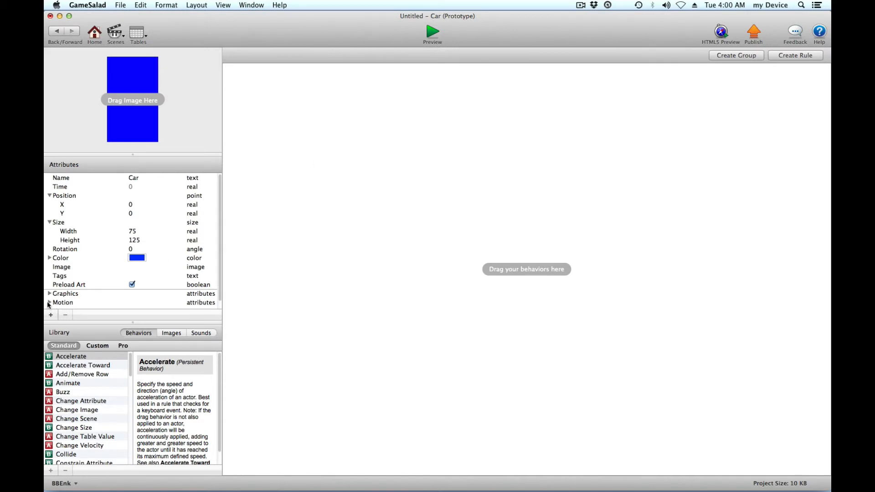
pyautogui.click(49, 302)
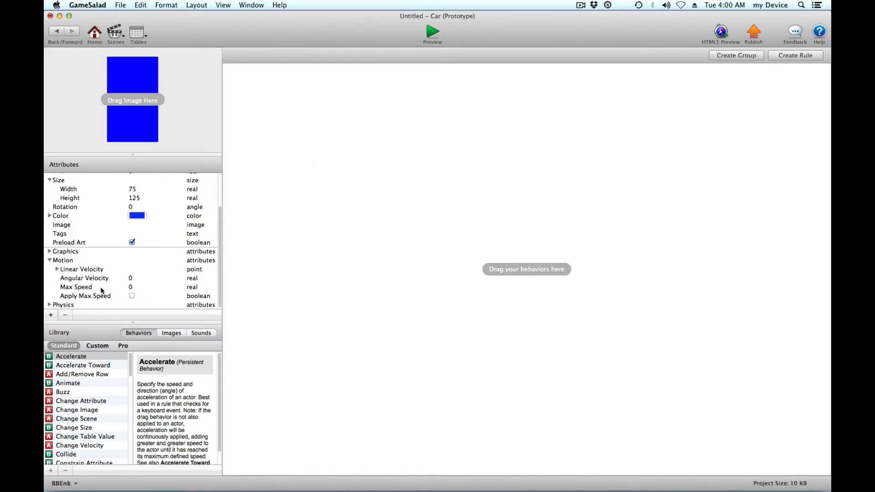
pyautogui.click(58, 270)
pyautogui.doubleClick(137, 286)
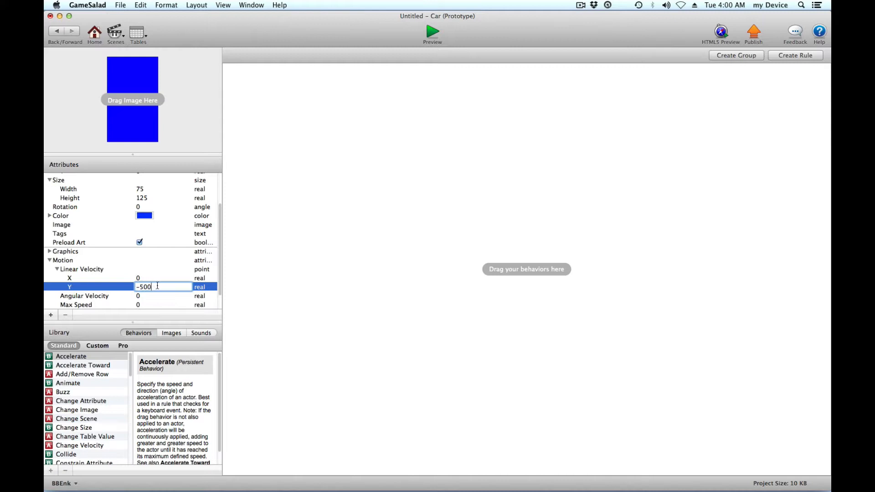
pyautogui.click(333, 291)
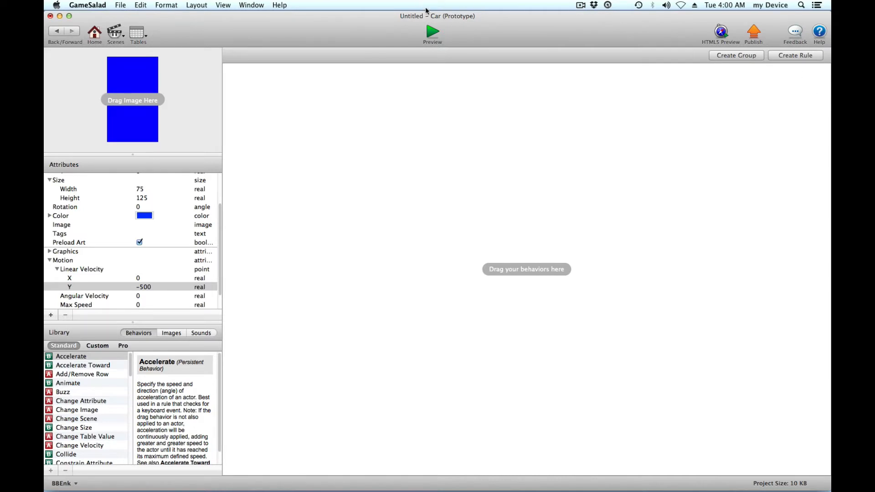
# - Preview the moving car and set the Car prototype's size to width 100 and height 150
pyautogui.click(432, 31)
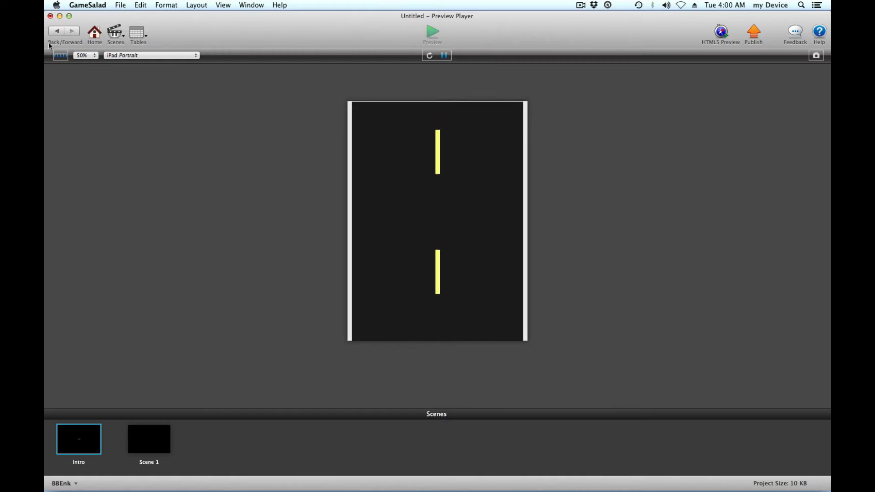
pyautogui.click(57, 32)
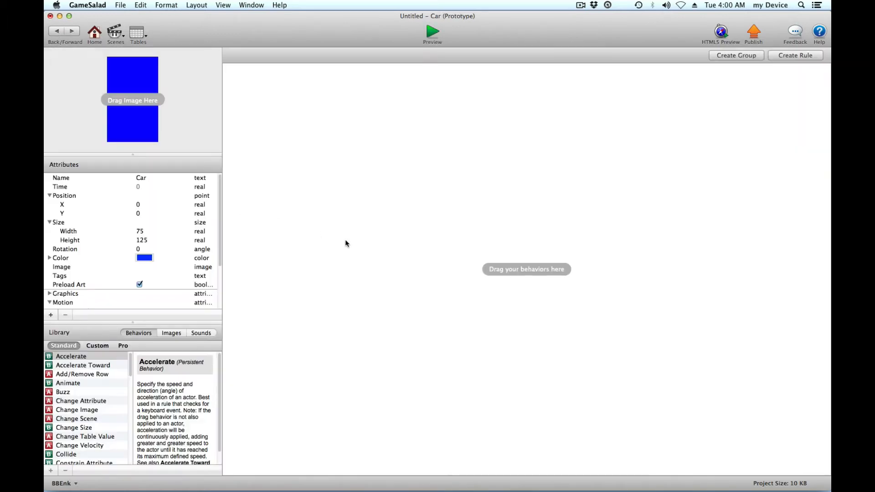
pyautogui.doubleClick(142, 233)
pyautogui.write('10')
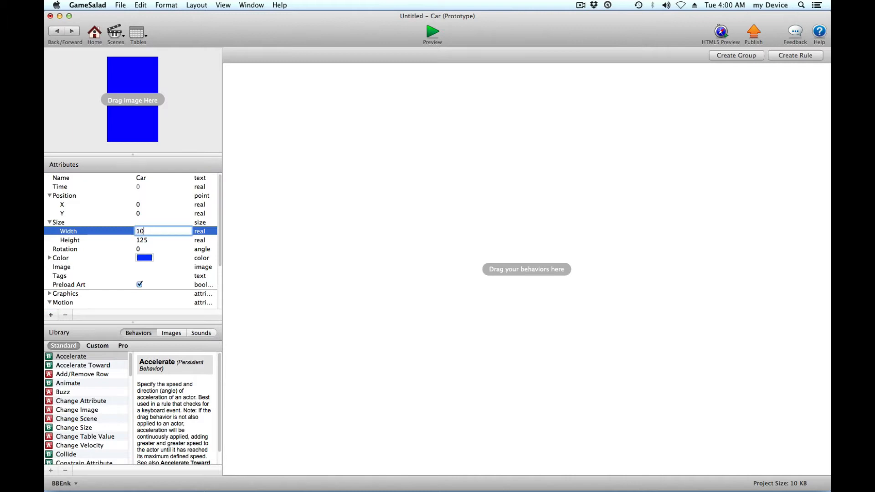
pyautogui.write('0')
pyautogui.press('Tab')
pyautogui.write('1')
pyautogui.click(143, 231)
pyautogui.click(359, 253)
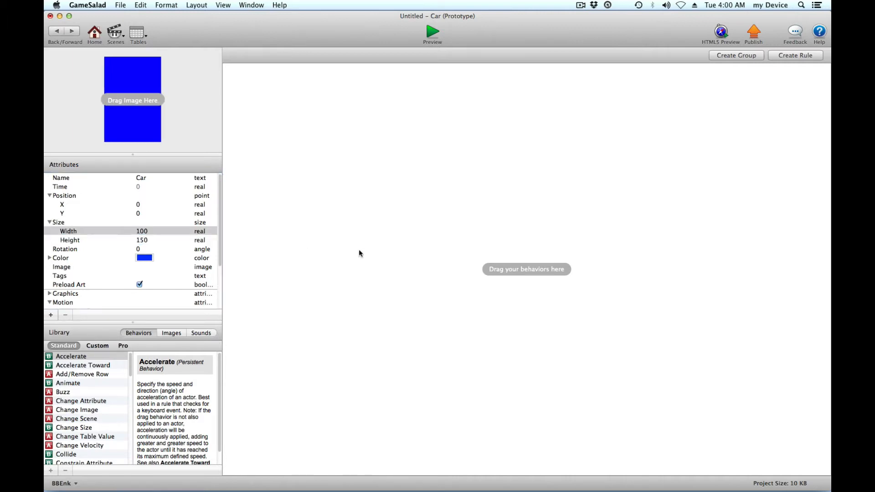
# - Create a rule on the Car prototype with an attribute condition that tests self.Position.Y
pyautogui.click(808, 56)
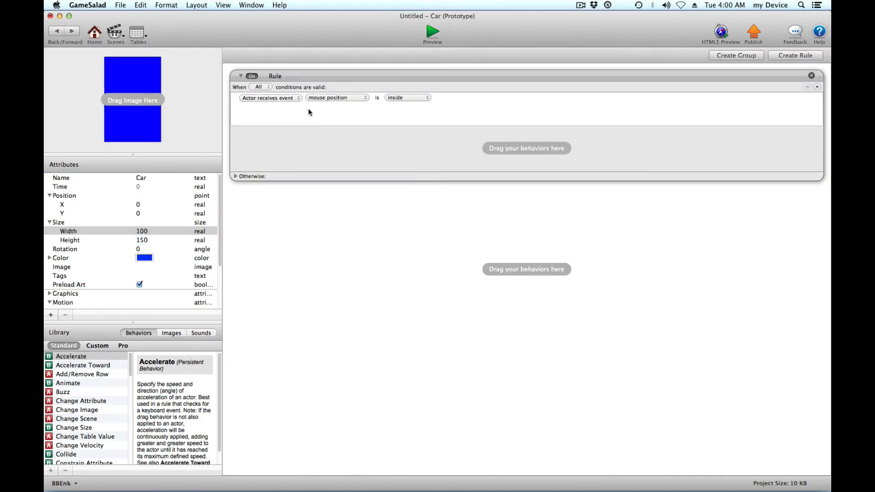
pyautogui.click(290, 98)
pyautogui.click(269, 105)
pyautogui.click(357, 98)
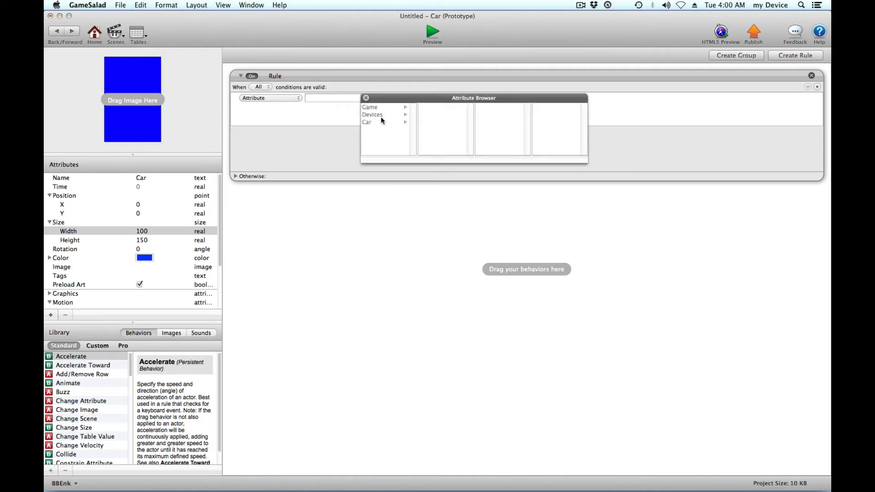
pyautogui.click(382, 115)
pyautogui.click(368, 122)
pyautogui.click(445, 121)
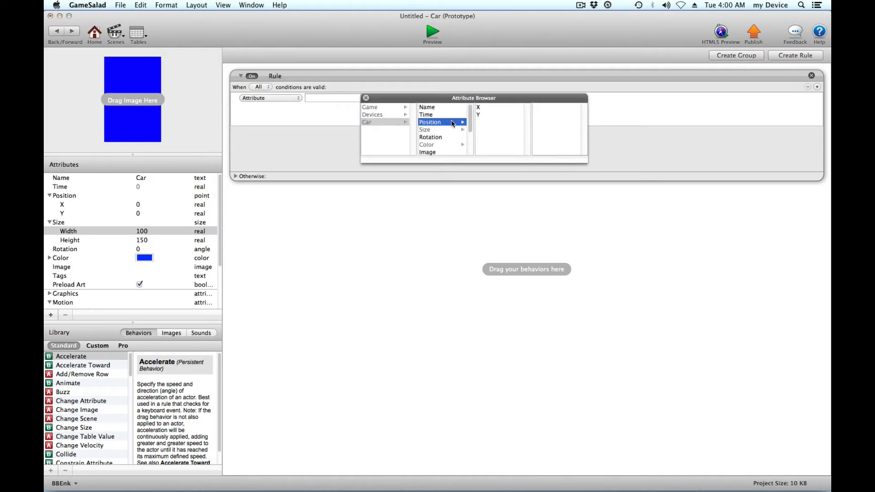
pyautogui.click(481, 114)
# - Set the comparison value of the rule's self.Position.Y condition to -80
pyautogui.click(383, 98)
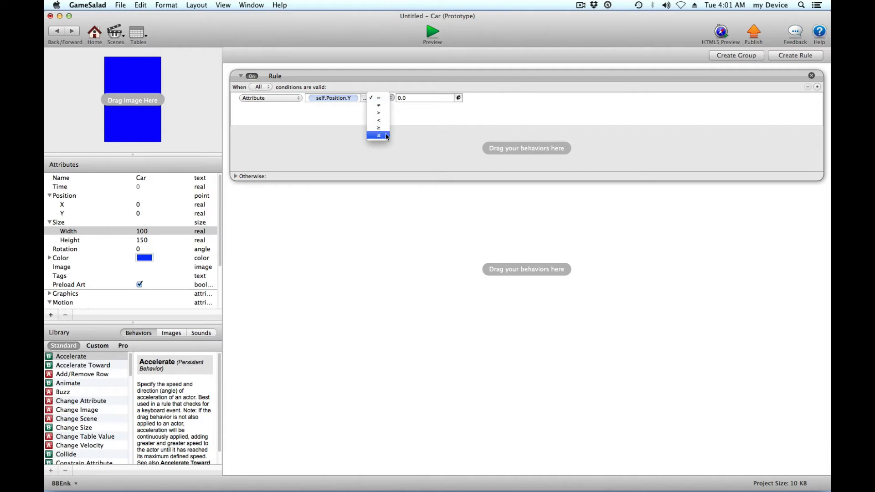
pyautogui.click(408, 119)
pyautogui.click(404, 97)
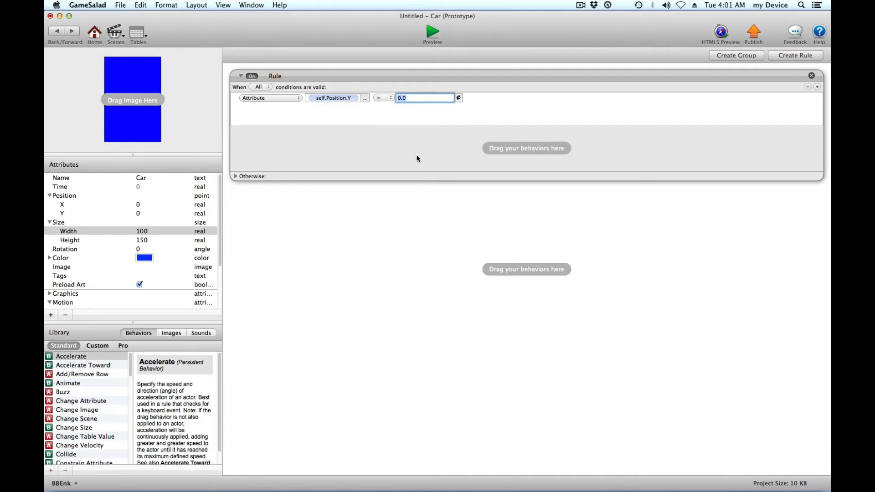
pyautogui.write('-80')
pyautogui.click(411, 275)
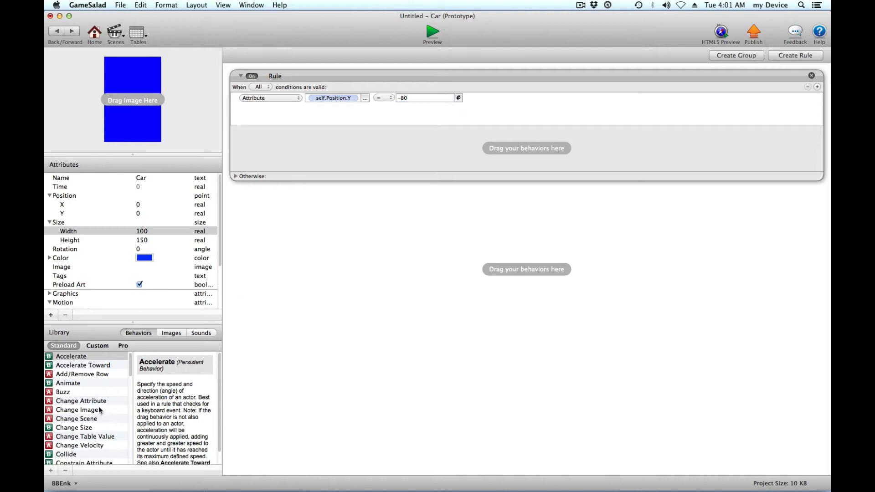
# - Add a Change Attribute behavior inside the rule that targets the car's self.Position.Y
pyautogui.moveTo(97, 400); pyautogui.dragTo(361, 148)
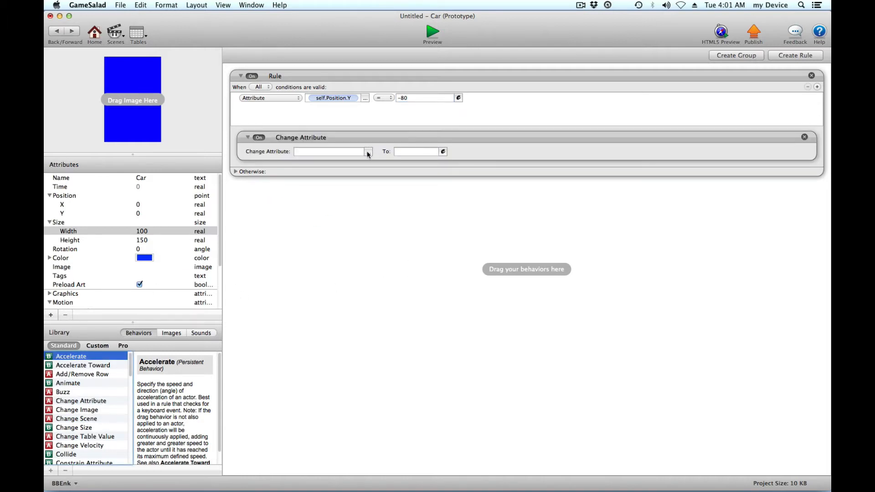
pyautogui.click(367, 152)
pyautogui.click(382, 176)
pyautogui.click(439, 176)
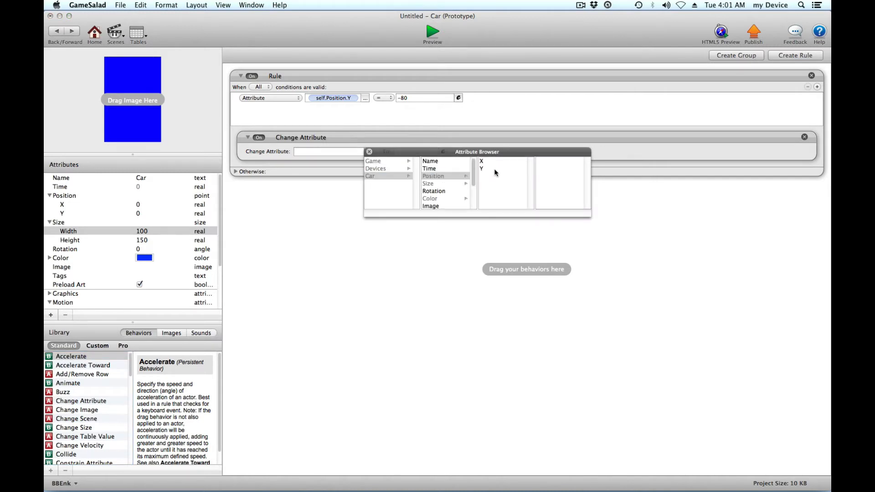
pyautogui.click(495, 169)
# - Set the Position.Y change to the expression game.camSize+100
pyautogui.click(443, 151)
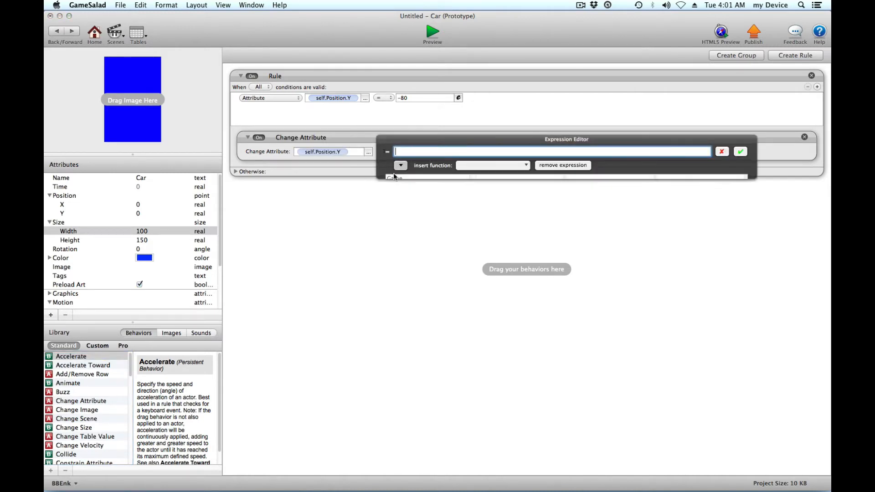
pyautogui.click(401, 165)
pyautogui.click(401, 194)
pyautogui.scroll(-3, 500, 196)
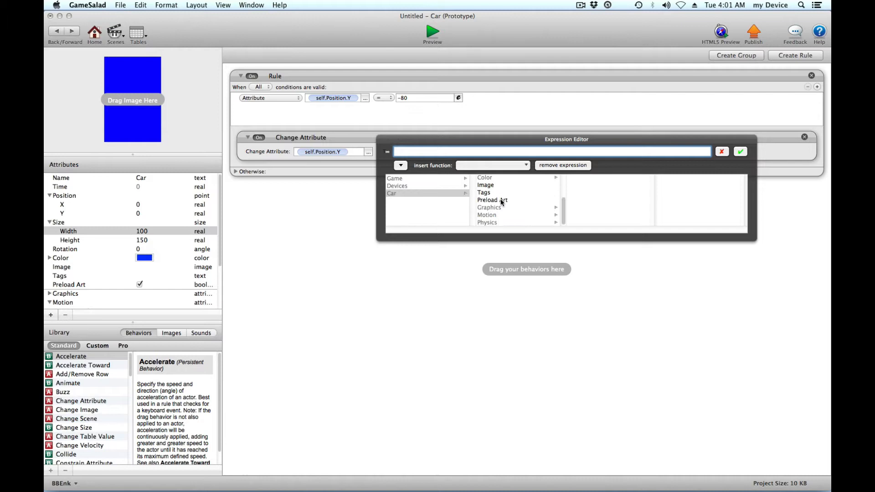
pyautogui.click(429, 179)
pyautogui.scroll(-10, 514, 201)
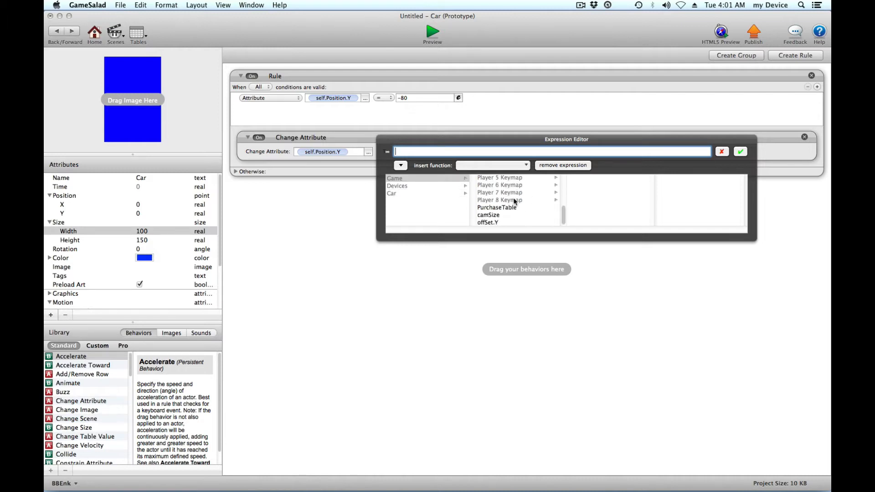
pyautogui.click(496, 215)
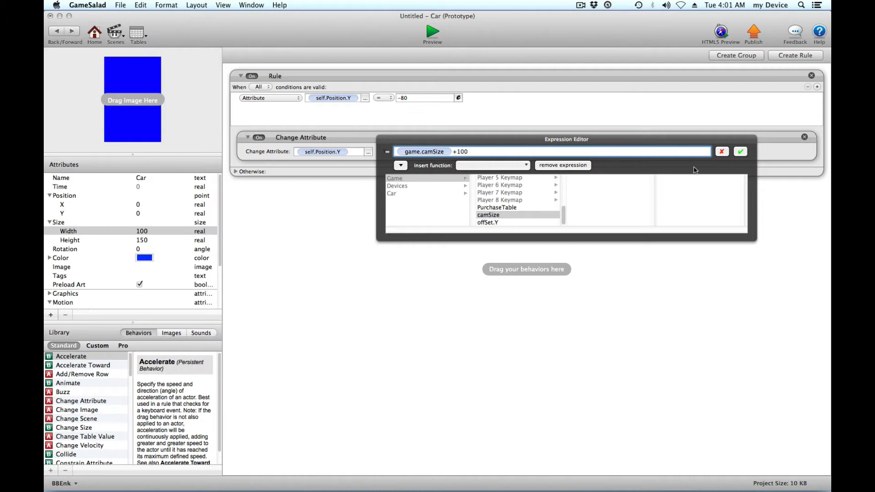
pyautogui.click(739, 154)
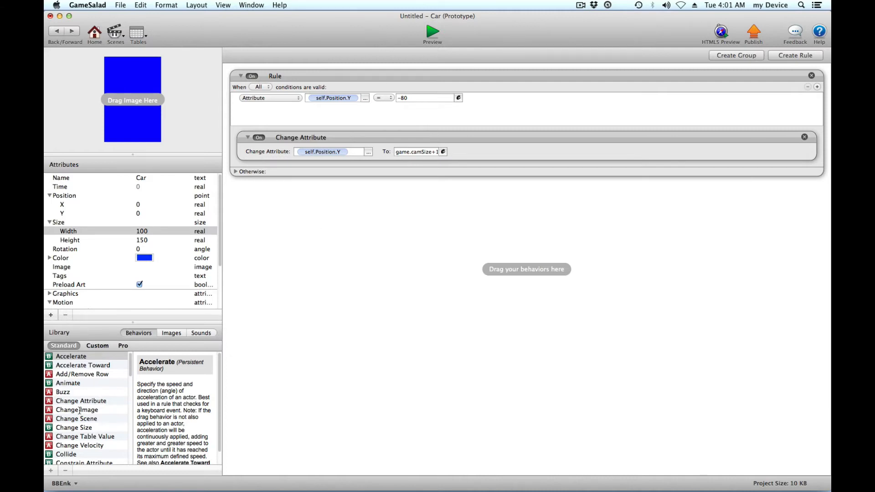
# - Add a second Change Attribute behavior to the rule, targeting the car's self.Position.X
pyautogui.moveTo(83, 404); pyautogui.dragTo(418, 194)
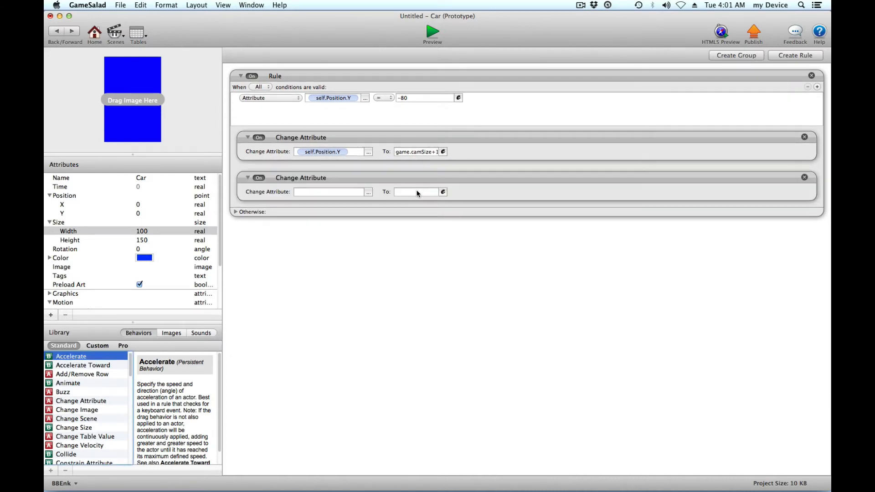
pyautogui.click(369, 192)
pyautogui.click(388, 216)
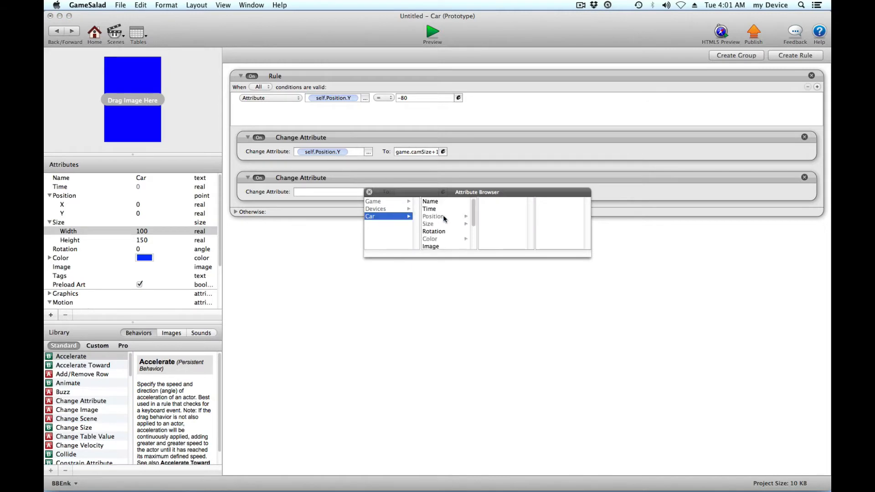
pyautogui.click(437, 216)
pyautogui.click(485, 201)
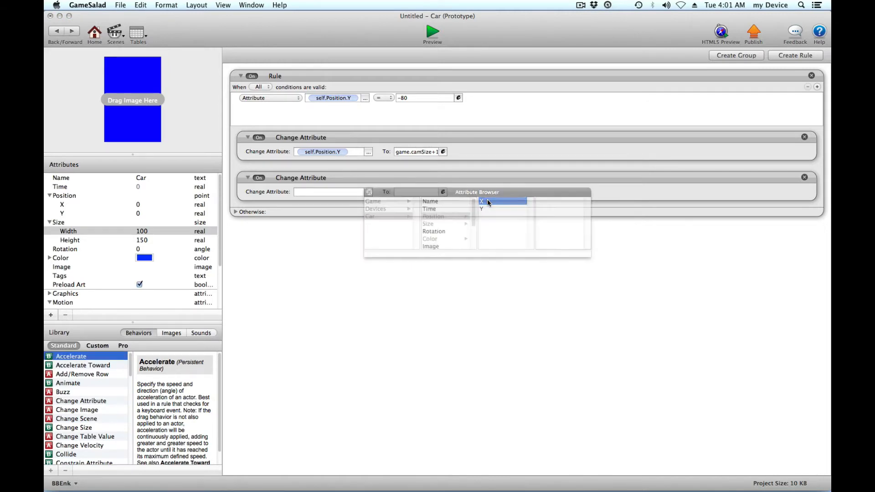
# - Set the Position.X change to the expression random(68,700)
pyautogui.click(444, 192)
pyautogui.click(506, 206)
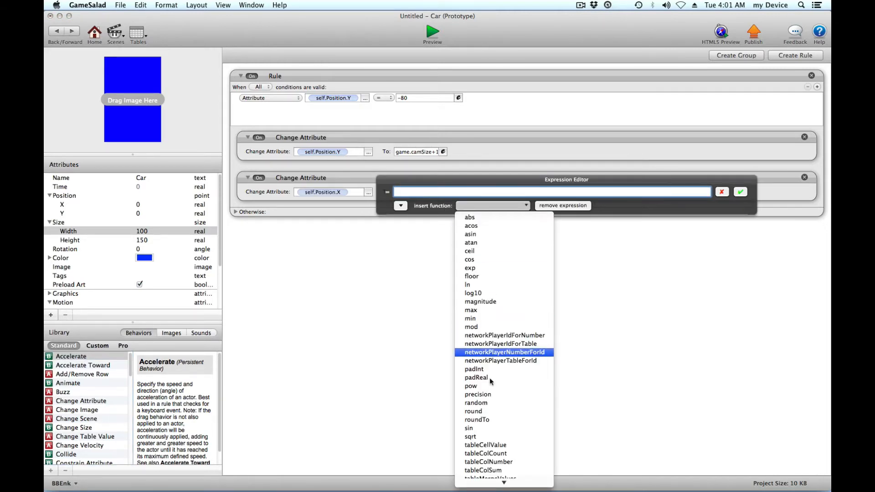
pyautogui.press('Return')
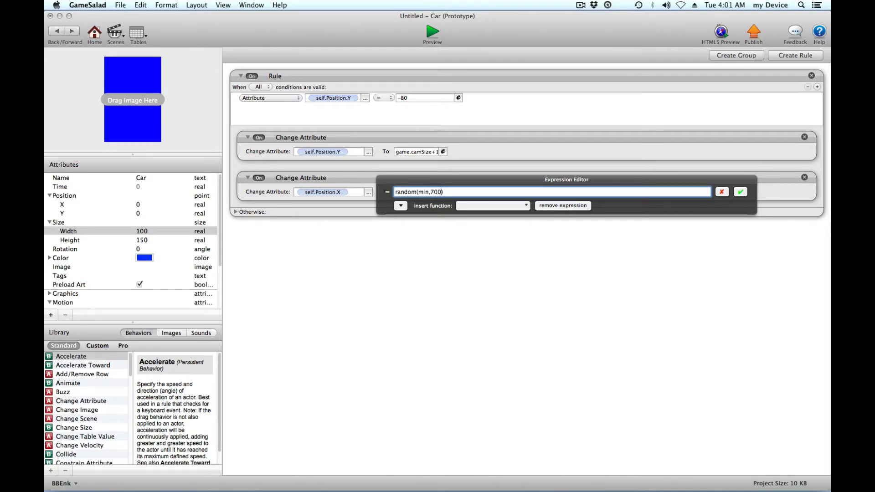
pyautogui.press('BackSpace')
pyautogui.press('BackSpace')
pyautogui.press('BackSpace')
pyautogui.write('68')
pyautogui.click(740, 192)
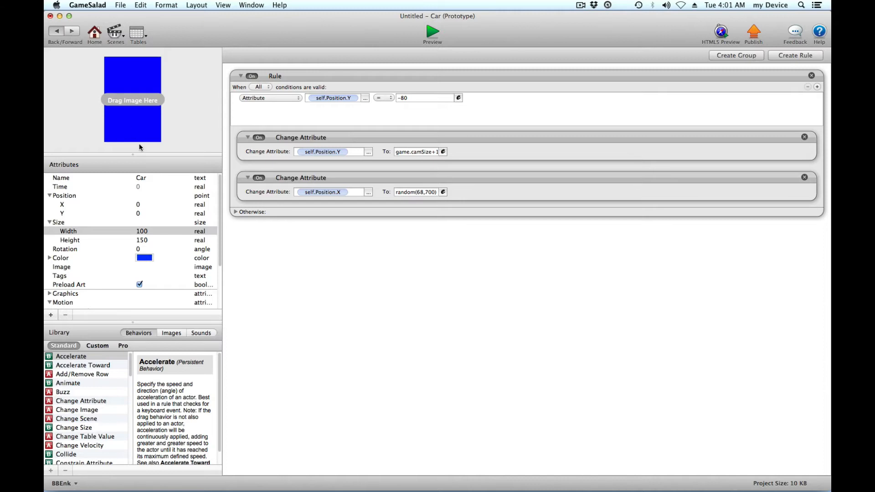
# - Place two more Car actors on the road in Scene 1, one near the centre line and one near the right edge
pyautogui.scroll(10, 371, 236)
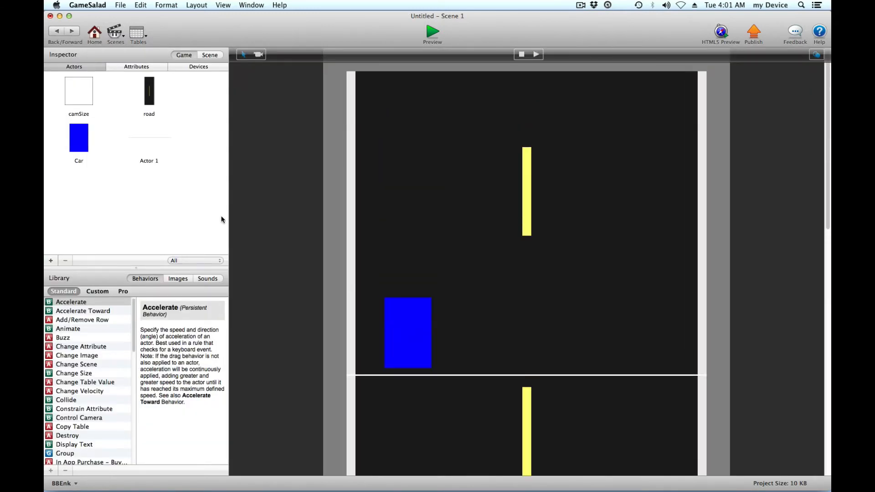
pyautogui.moveTo(79, 152); pyautogui.dragTo(491, 257)
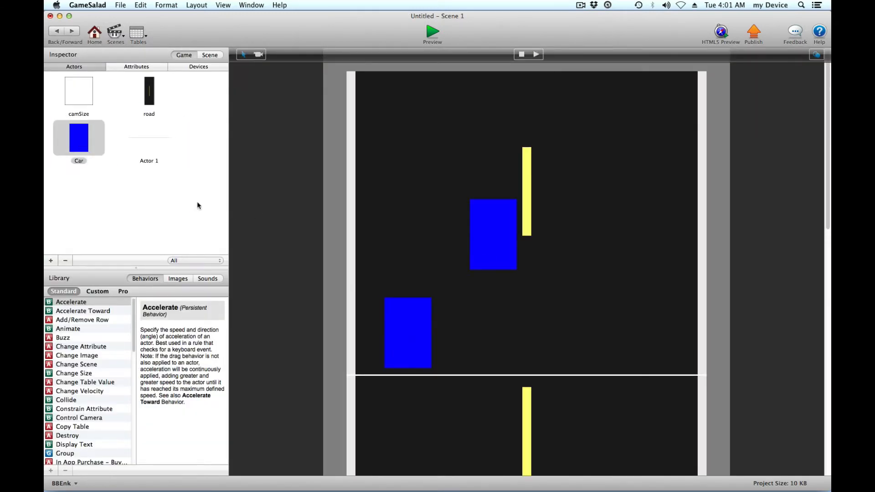
pyautogui.moveTo(84, 134); pyautogui.dragTo(661, 288)
# - Preview the game from the Scene 1 editor and the project home page to check the three cars
pyautogui.click(433, 33)
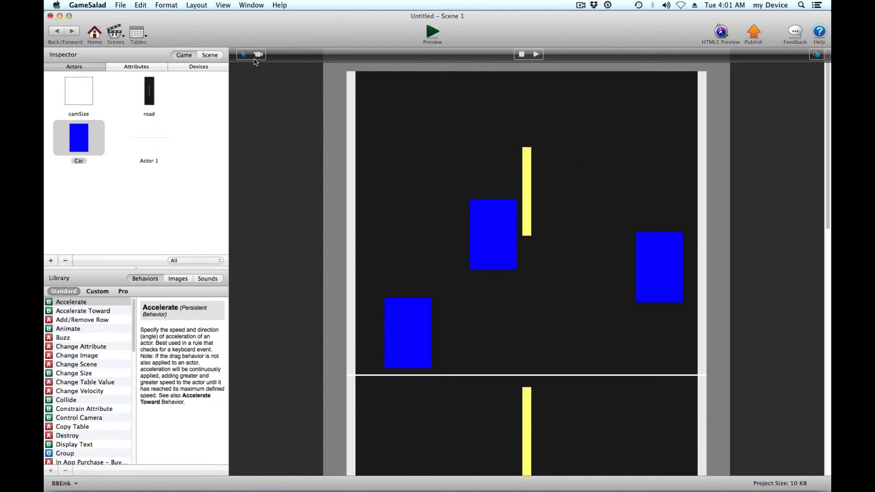
pyautogui.click(93, 34)
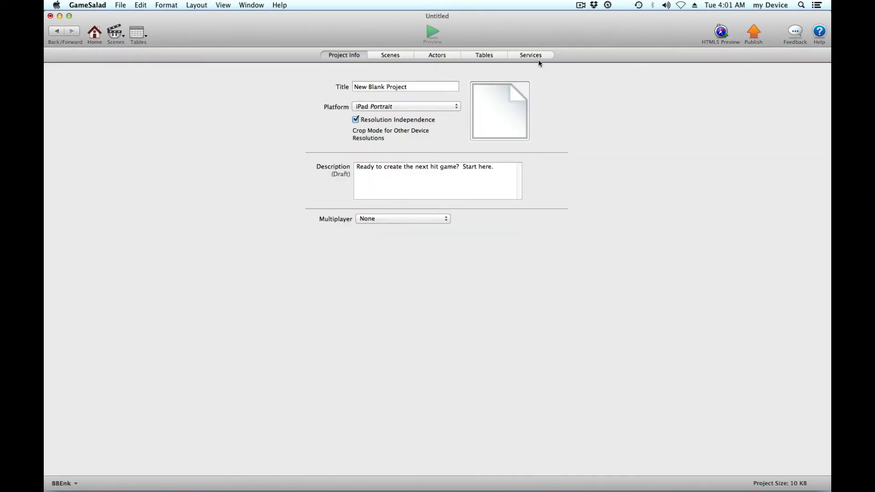
pyautogui.click(431, 34)
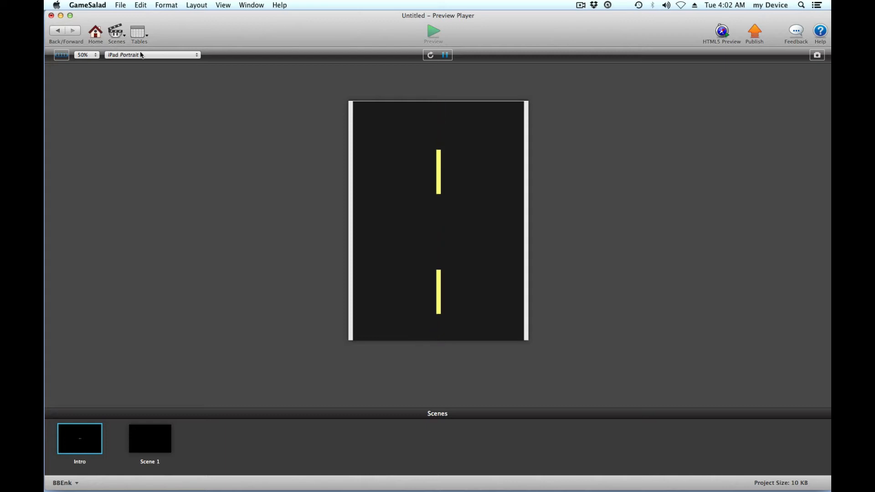
pyautogui.click(58, 31)
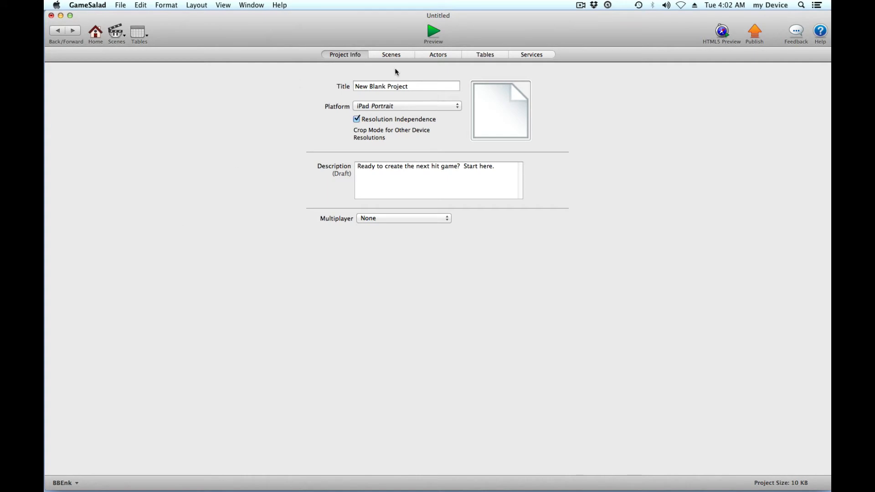
# - Reopen the Car prototype and change its rule condition on self.Position.Y to ≤ -80
pyautogui.click(395, 54)
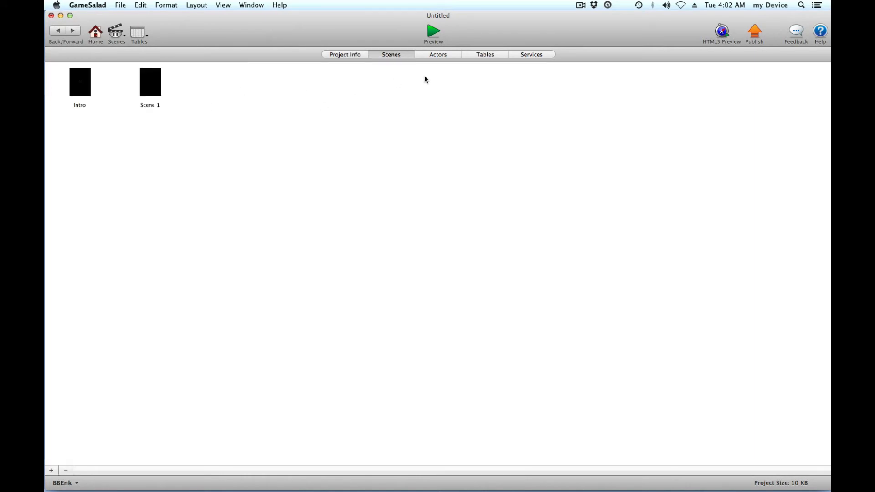
pyautogui.click(438, 56)
pyautogui.doubleClick(360, 83)
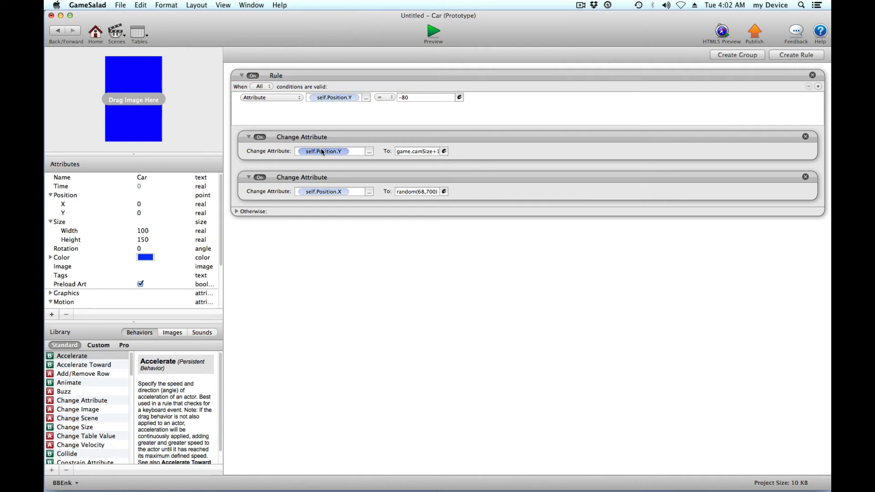
pyautogui.click(410, 152)
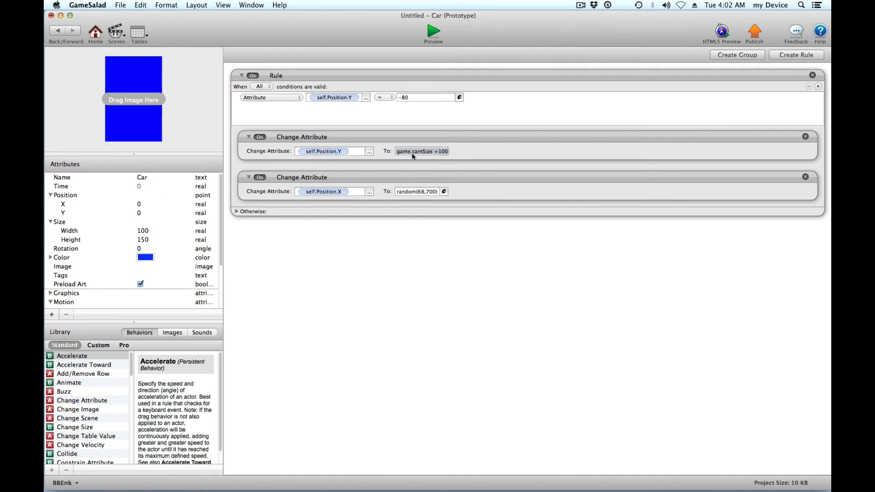
pyautogui.click(383, 97)
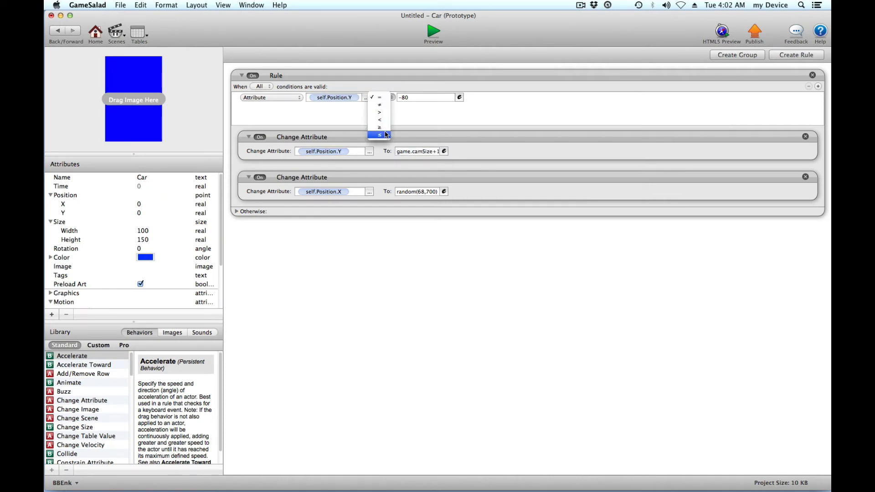
pyautogui.press('Return')
# - Preview the game to check that the cars reappear on the road, and return to the Car prototype
pyautogui.click(430, 31)
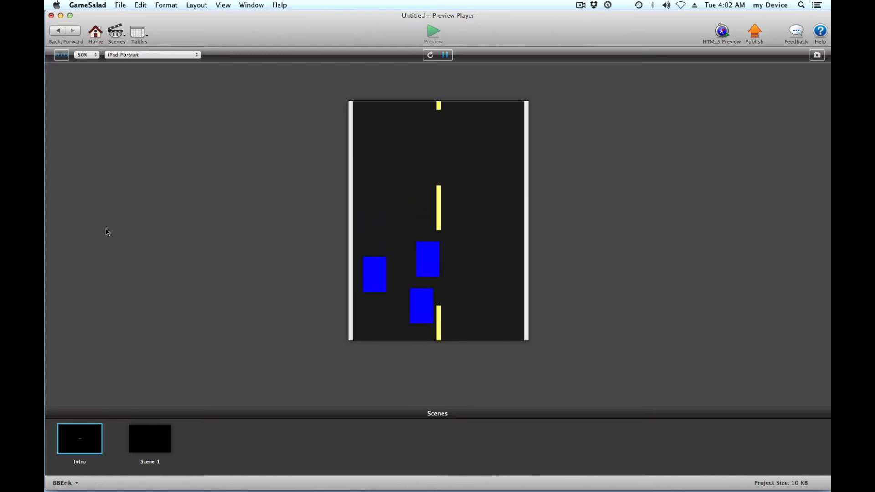
pyautogui.click(58, 31)
pyautogui.click(58, 31)
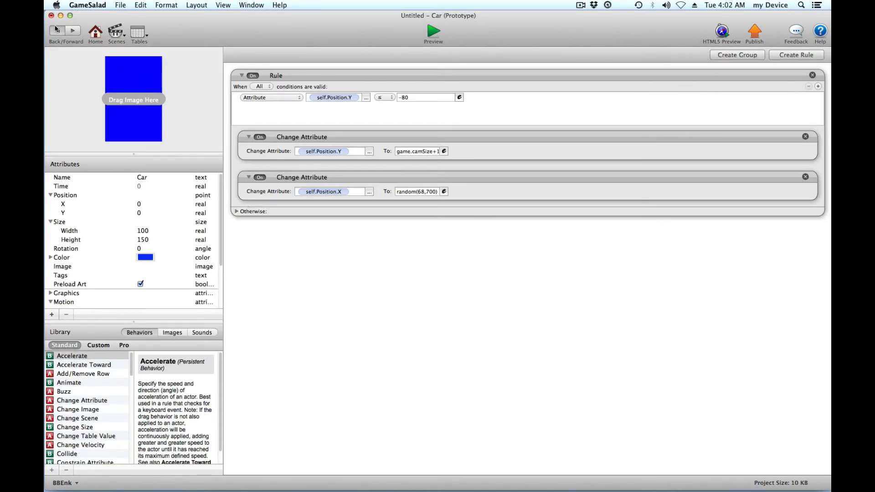
# - In Scene 1, move the centre car further up the road and shift the right-hand car inward and slightly up
pyautogui.click(388, 56)
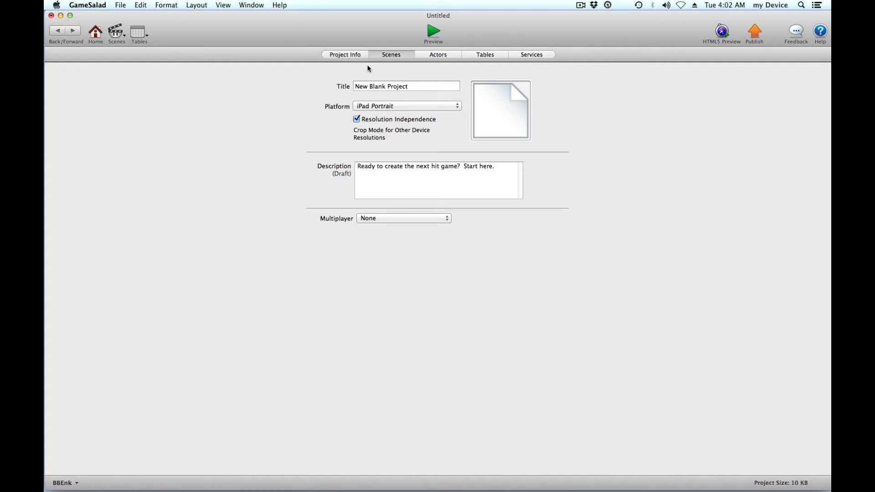
pyautogui.click(157, 84)
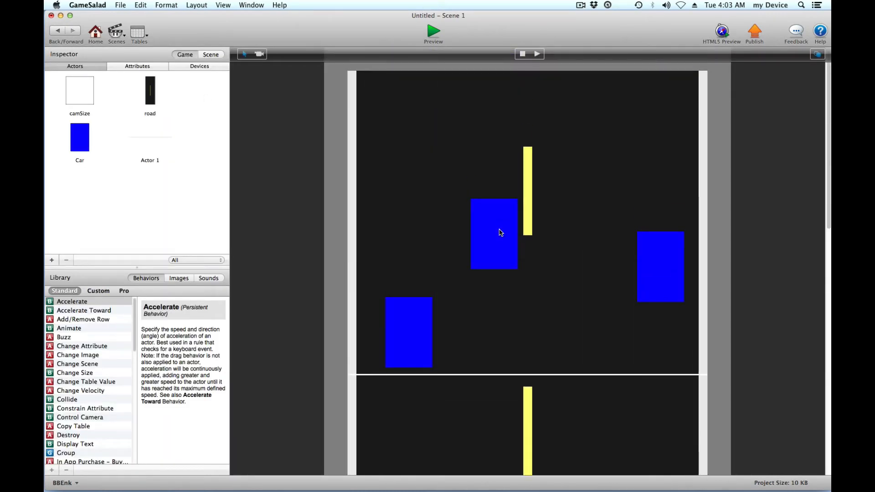
pyautogui.click(500, 232)
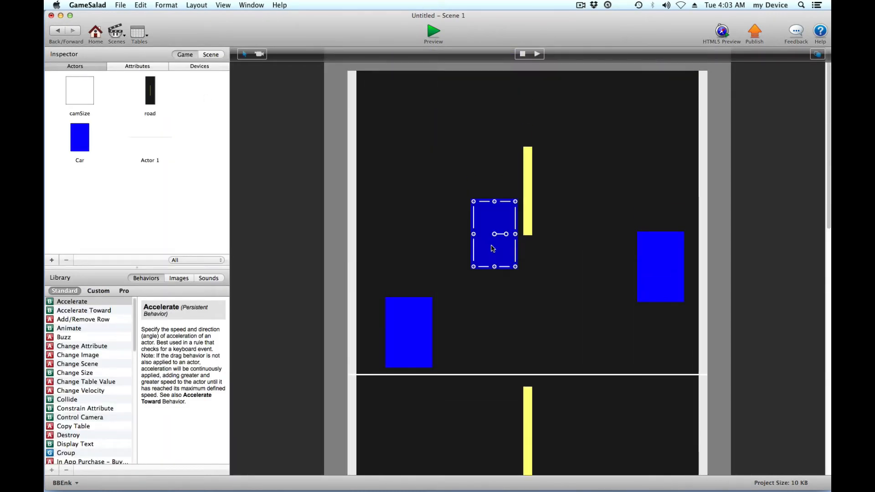
pyautogui.moveTo(489, 250); pyautogui.dragTo(482, 155)
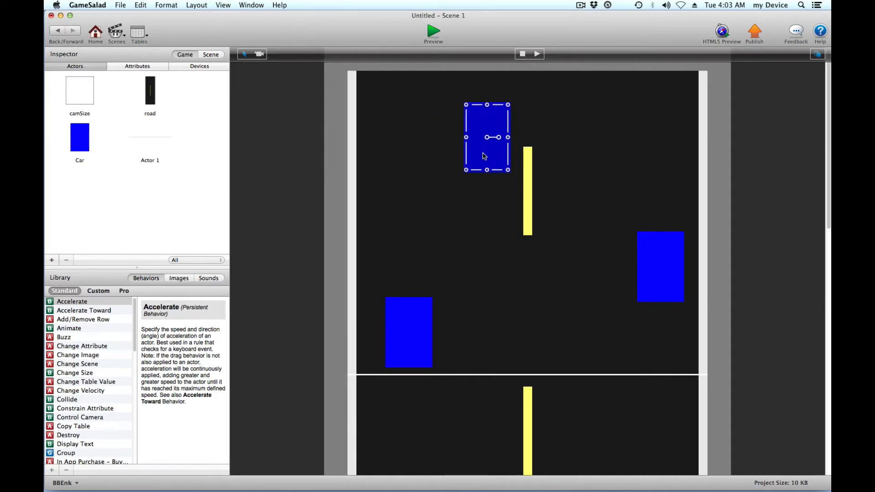
pyautogui.moveTo(651, 286); pyautogui.dragTo(614, 263)
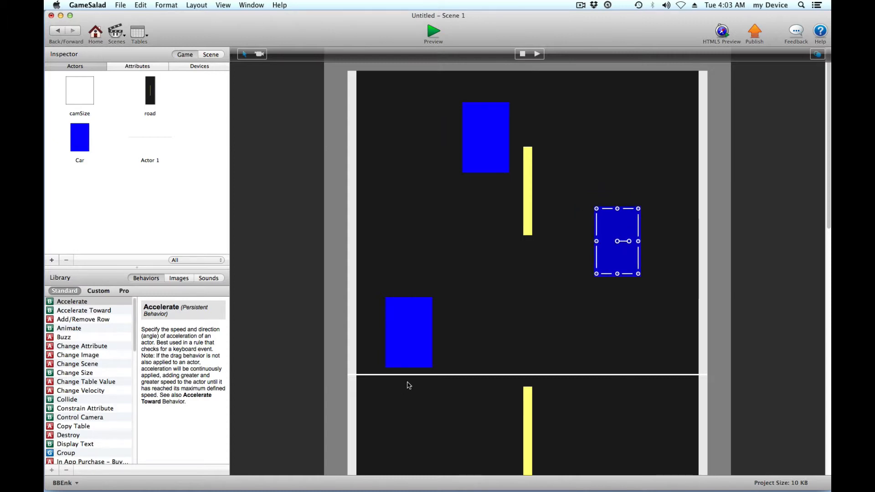
pyautogui.moveTo(466, 167); pyautogui.dragTo(469, 146)
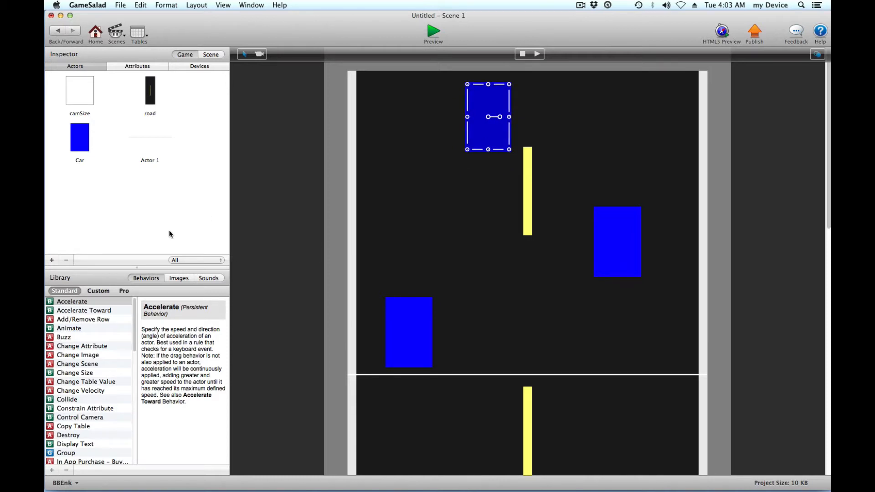
# - Preview the game from the project home page to check the spacing of the falling cars
pyautogui.click(433, 33)
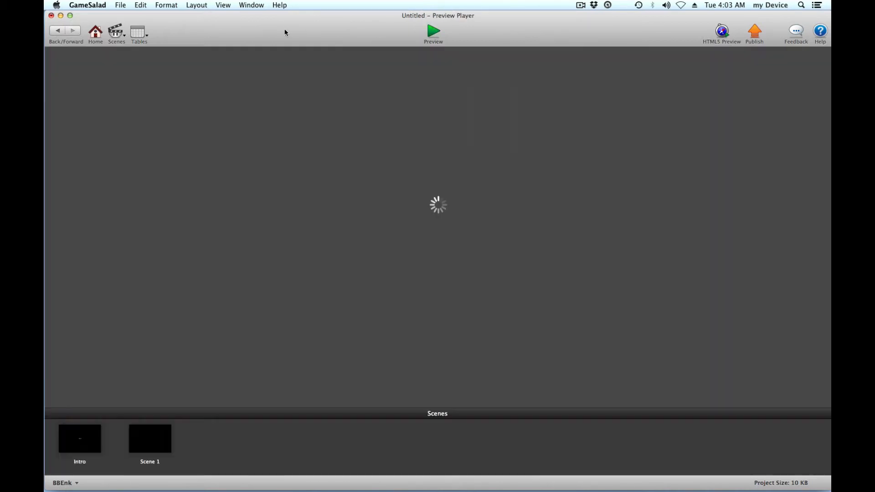
pyautogui.click(96, 32)
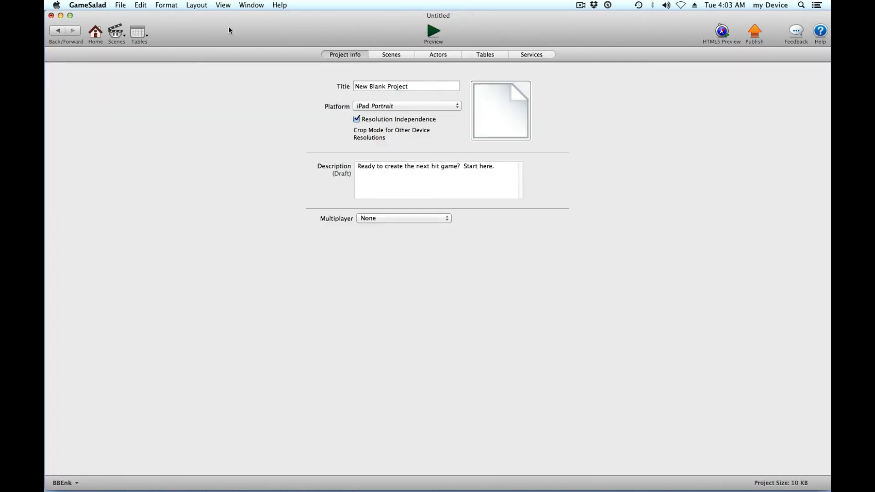
pyautogui.press('super+Return')
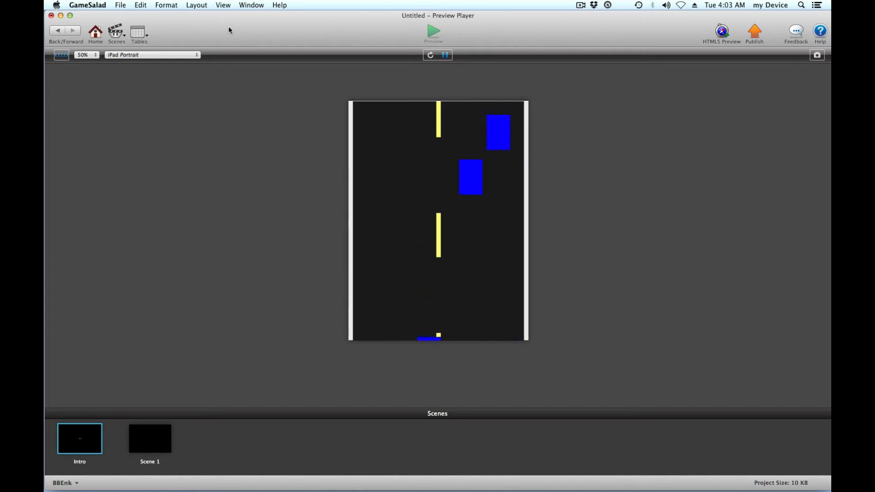
pyautogui.click(57, 30)
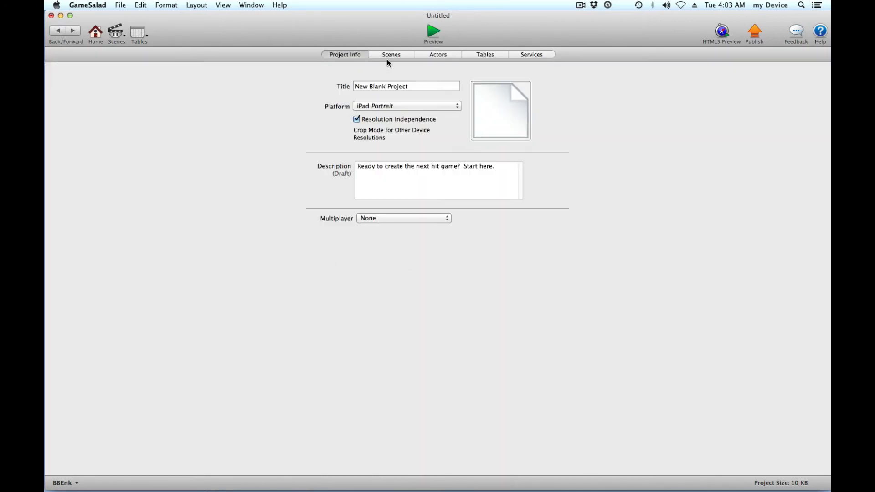
# - Add a new actor to Scene 1's actor list and set its colour to Carnation pink
pyautogui.click(388, 56)
pyautogui.click(151, 87)
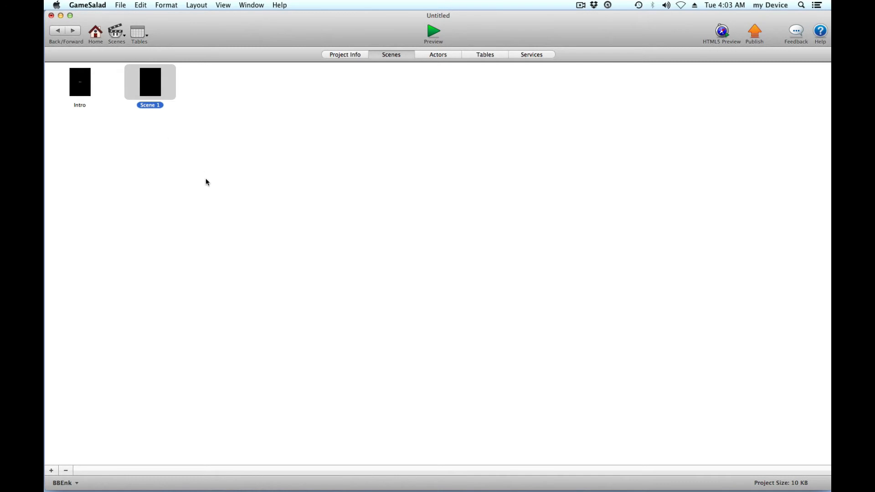
pyautogui.scroll(-3, 675, 308)
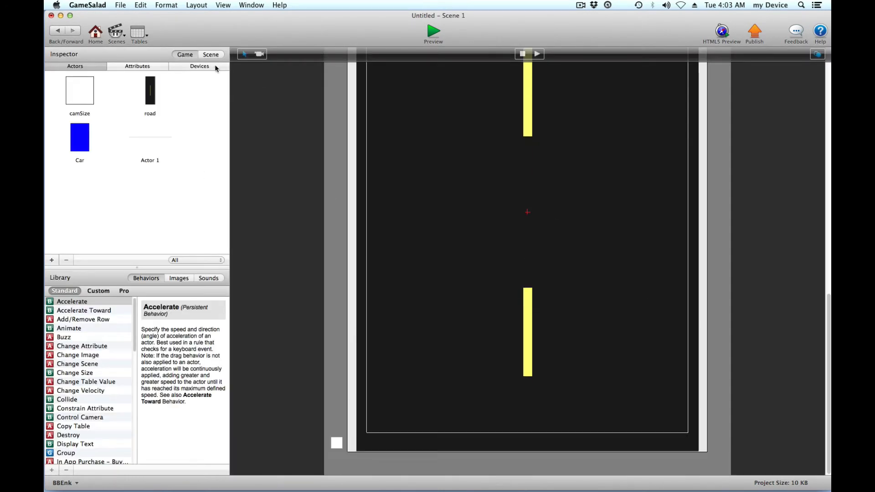
pyautogui.click(51, 260)
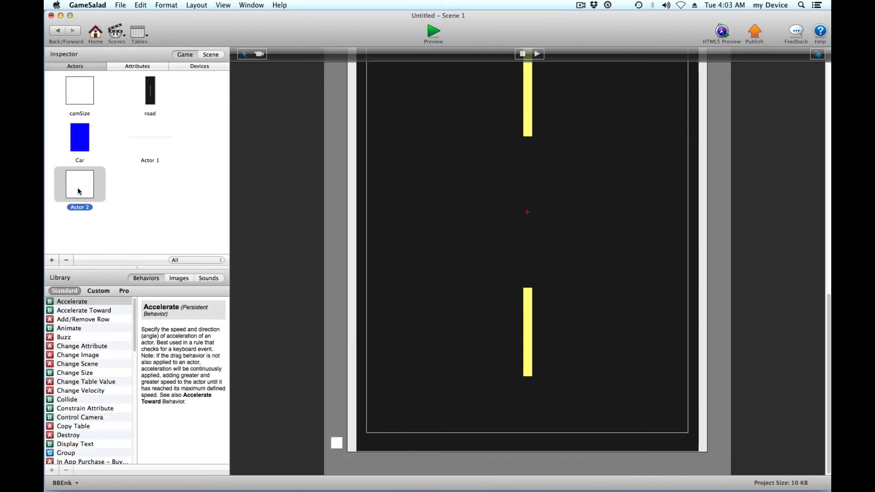
pyautogui.doubleClick(79, 191)
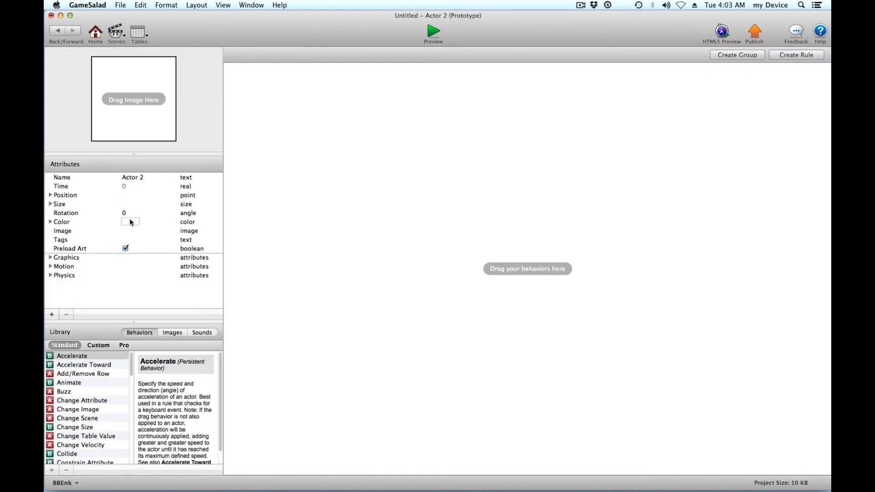
pyautogui.click(130, 222)
pyautogui.click(221, 300)
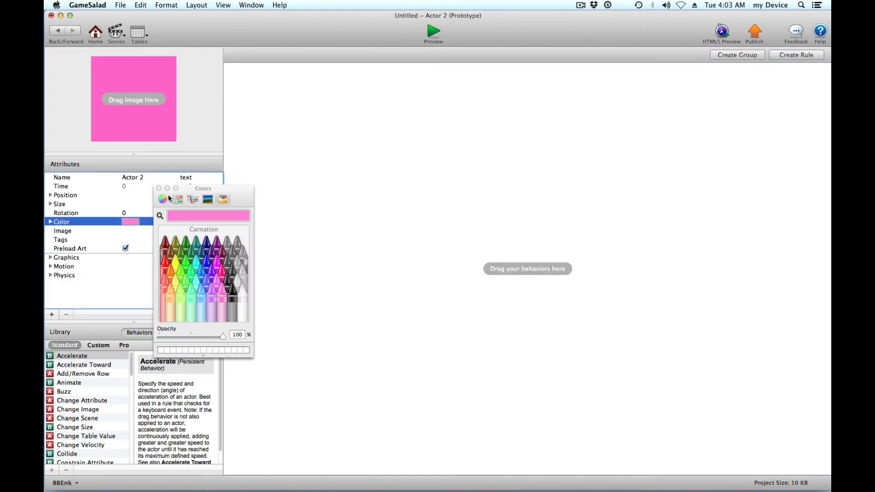
pyautogui.click(159, 188)
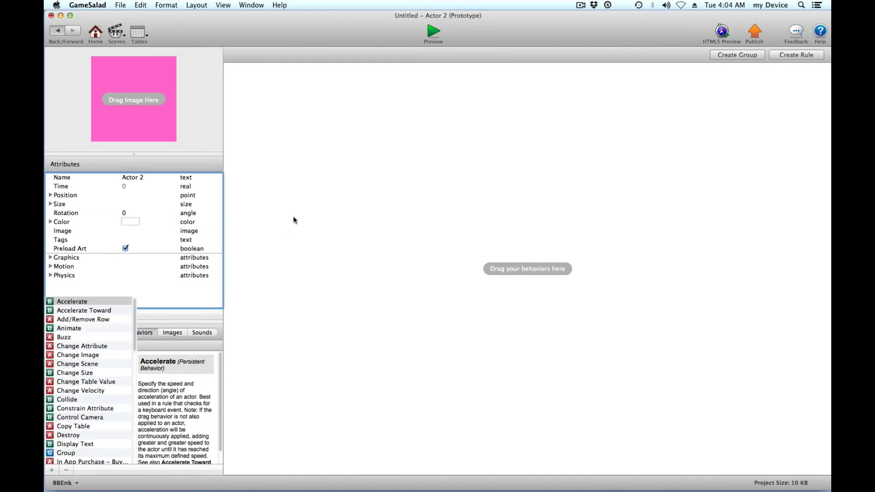
# - Place three pink Actor 2 squares along the camera area's bottom edge, two towards the left and one in the right corner
pyautogui.scroll(-2, 489, 325)
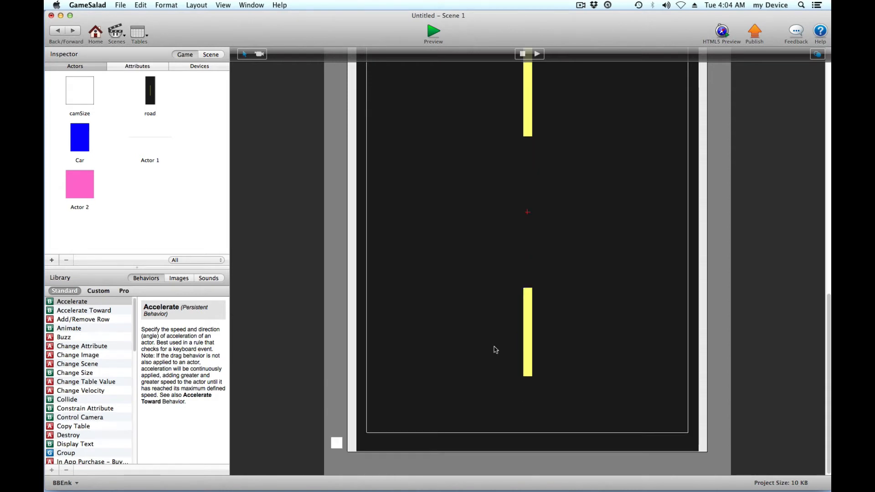
pyautogui.moveTo(78, 182); pyautogui.dragTo(380, 413)
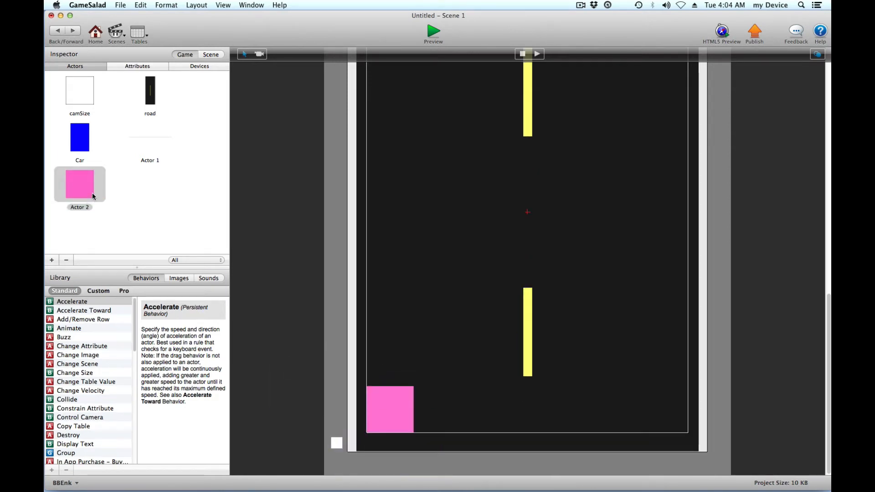
pyautogui.moveTo(92, 196); pyautogui.dragTo(668, 415)
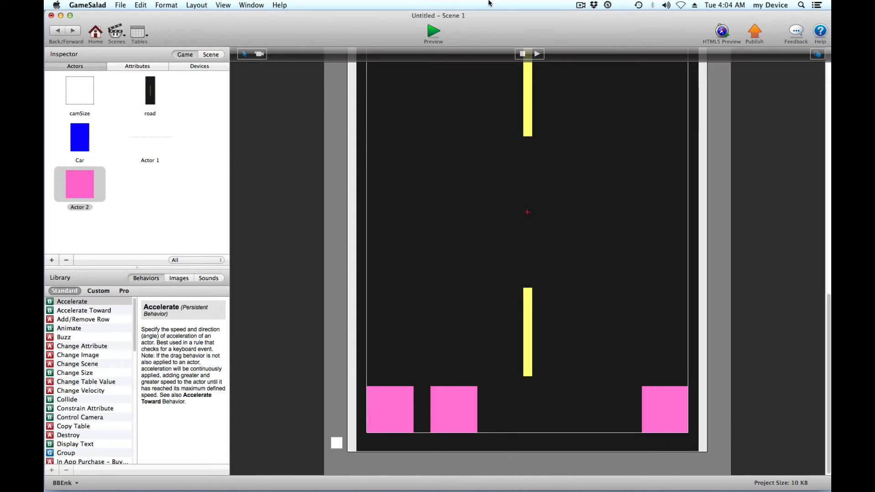
pyautogui.scroll(10, 474, 191)
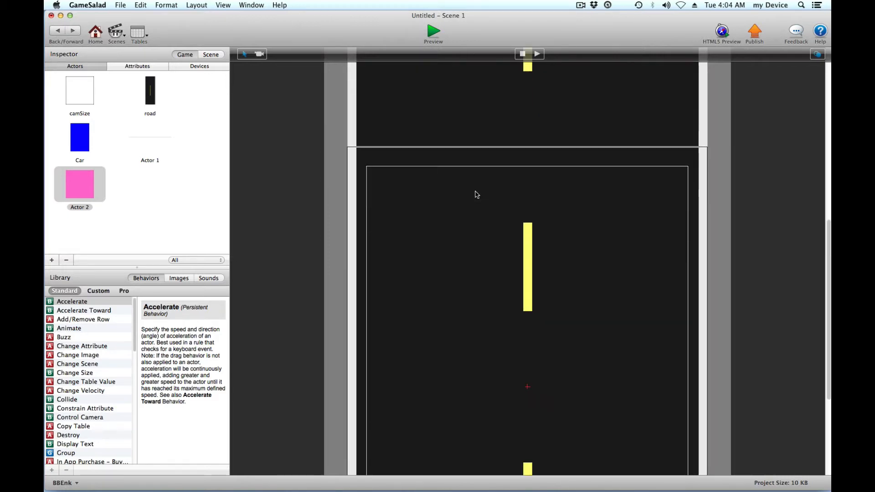
pyautogui.scroll(10, 475, 194)
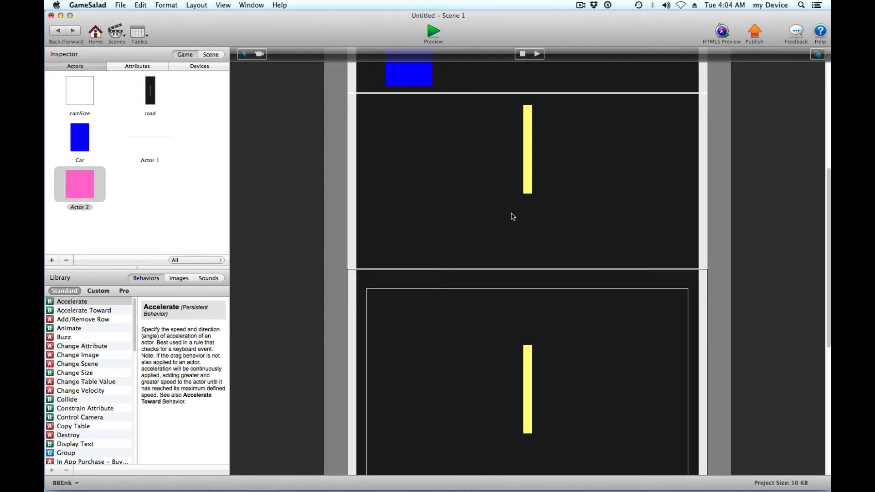
pyautogui.scroll(-10, 513, 215)
pyautogui.scroll(-2, 515, 217)
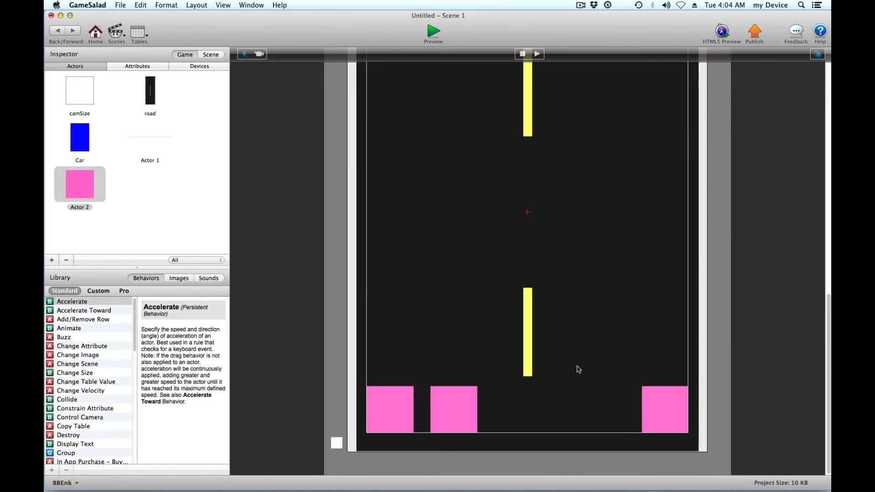
# - Create a new actor named score and place it at the top centre of the camera area
pyautogui.scroll(12, 563, 367)
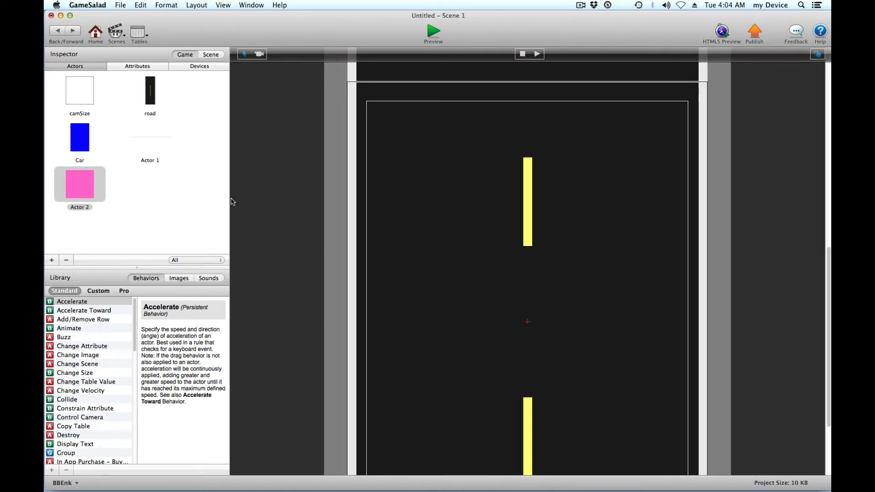
pyautogui.click(51, 260)
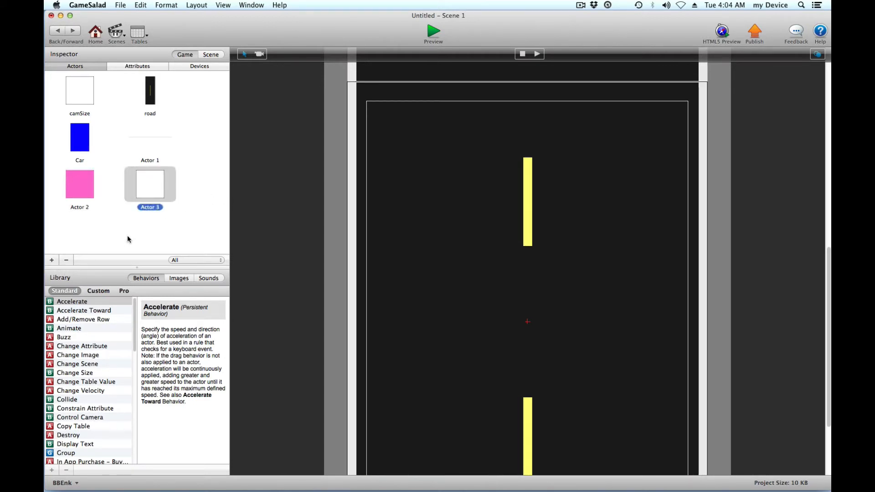
pyautogui.click(159, 207)
pyautogui.write('score')
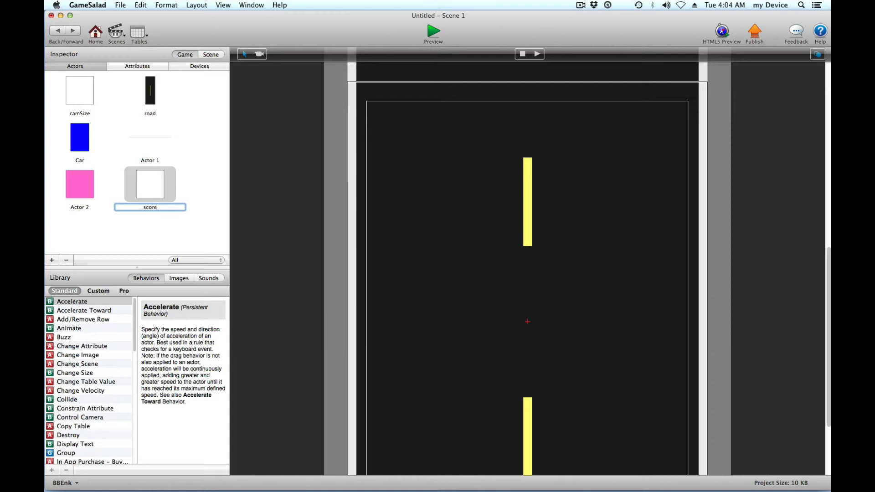
pyautogui.press('Return')
pyautogui.click(144, 223)
pyautogui.moveTo(149, 186); pyautogui.dragTo(524, 118)
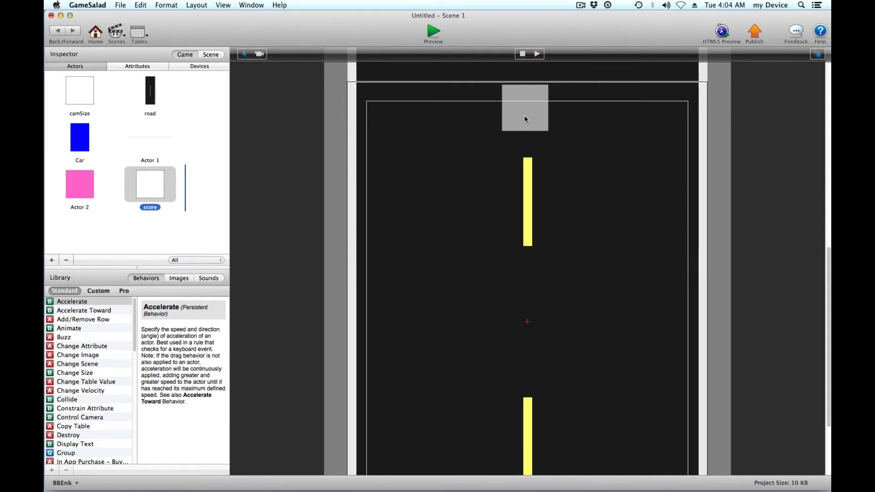
# - Open the score prototype and set its colour opacity to 0%
pyautogui.doubleClick(148, 187)
pyautogui.click(130, 221)
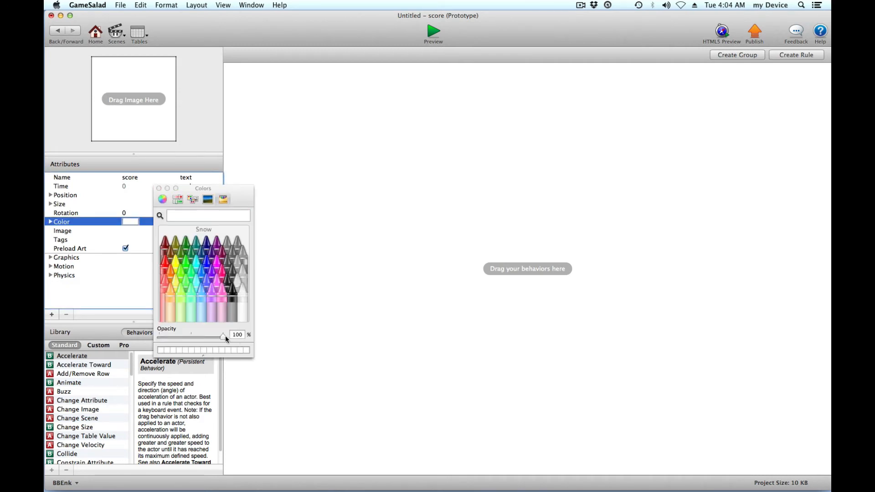
pyautogui.moveTo(225, 336); pyautogui.dragTo(150, 338)
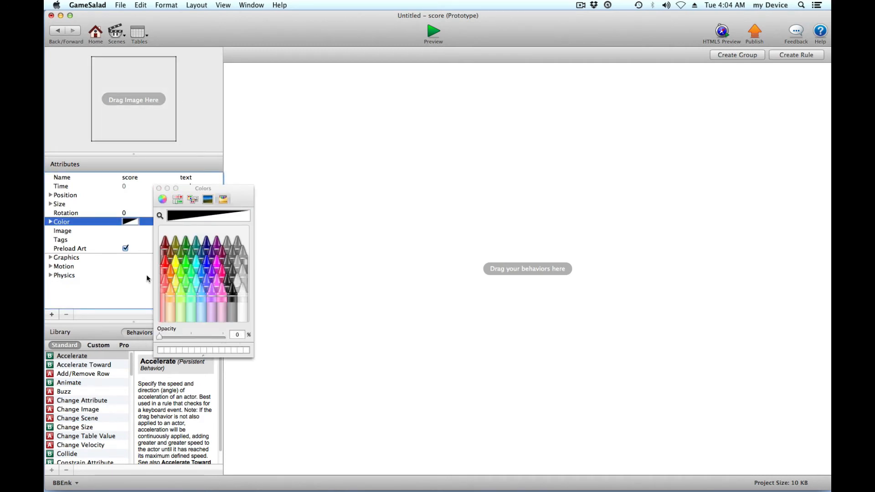
pyautogui.click(159, 189)
# - Set the score actor's position to X 384 and Y 900
pyautogui.click(51, 195)
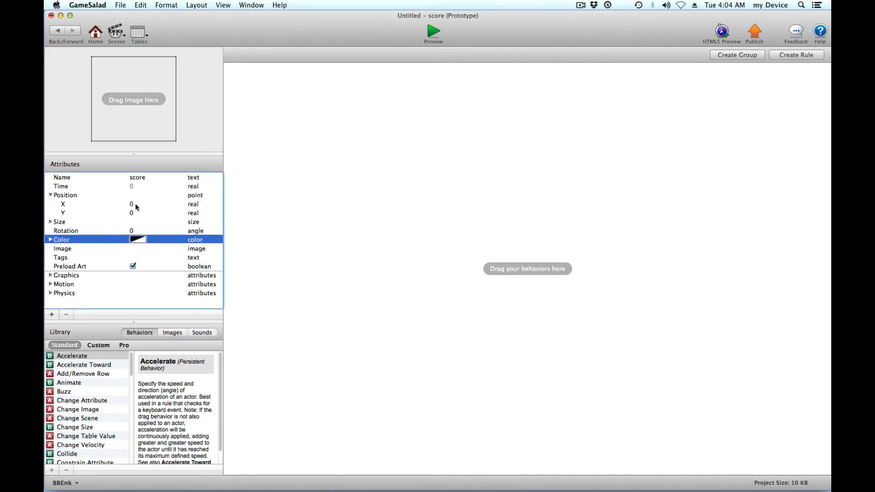
pyautogui.click(133, 204)
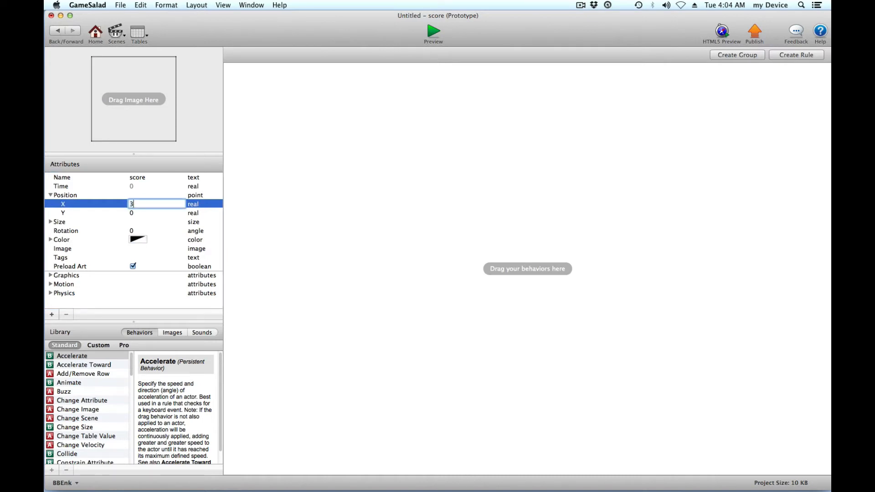
pyautogui.press('Tab')
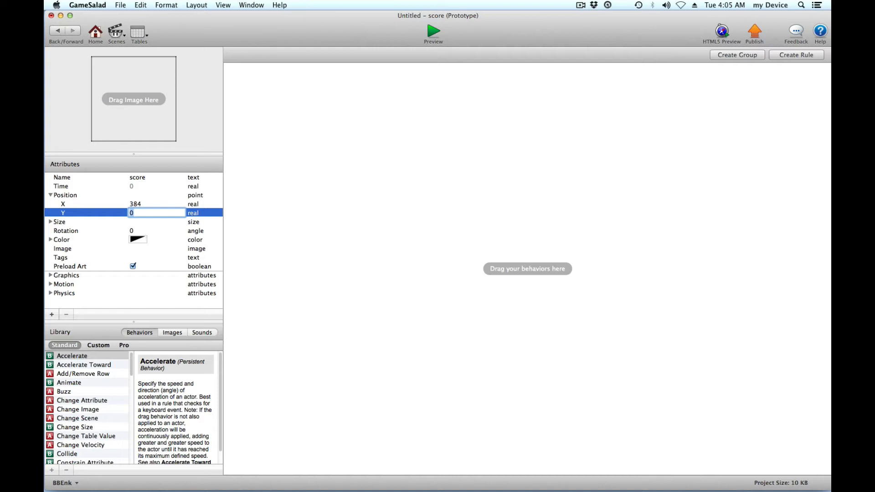
pyautogui.click(161, 204)
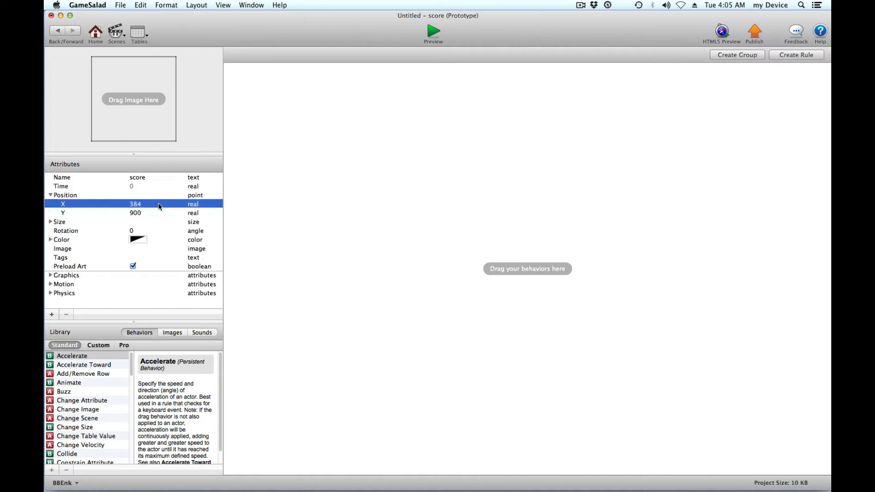
pyautogui.click(323, 290)
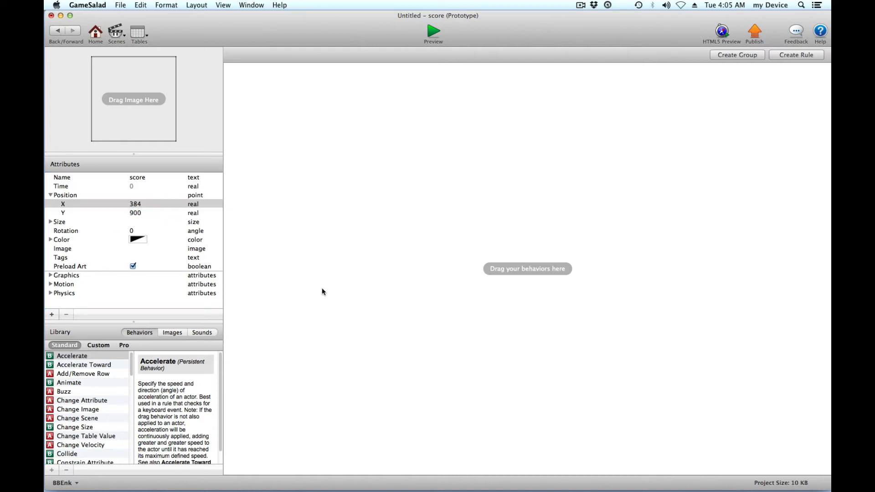
# - Add a Display Text behavior to the score actor
pyautogui.scroll(-5, 103, 397)
pyautogui.scroll(2, 85, 412)
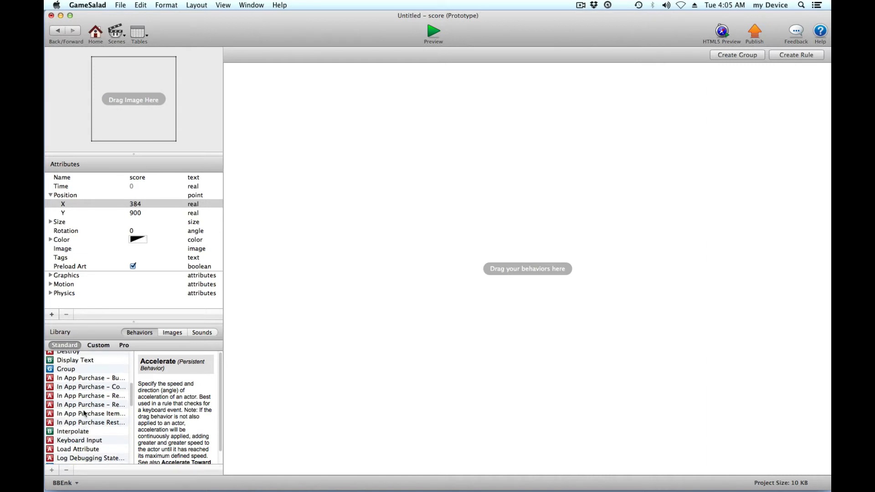
pyautogui.moveTo(75, 360); pyautogui.dragTo(426, 177)
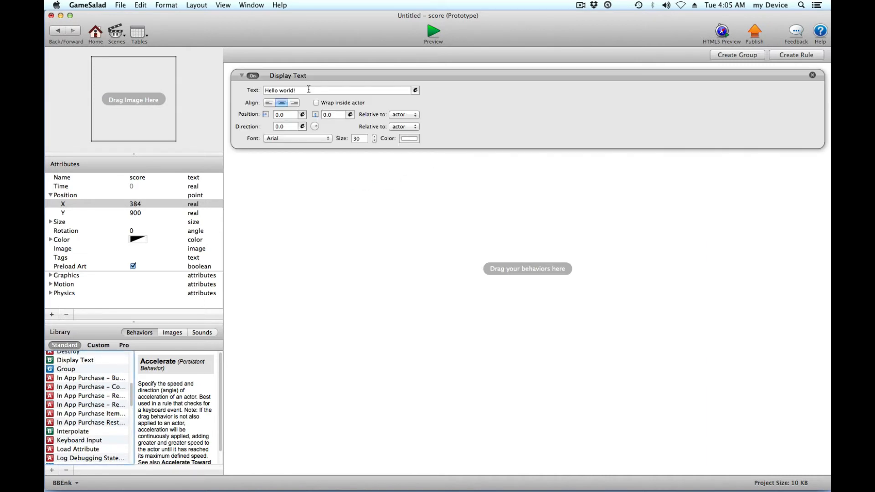
# - Set the Display Text behavior's text to "Score" and its font size to 48
pyautogui.write('Sc')
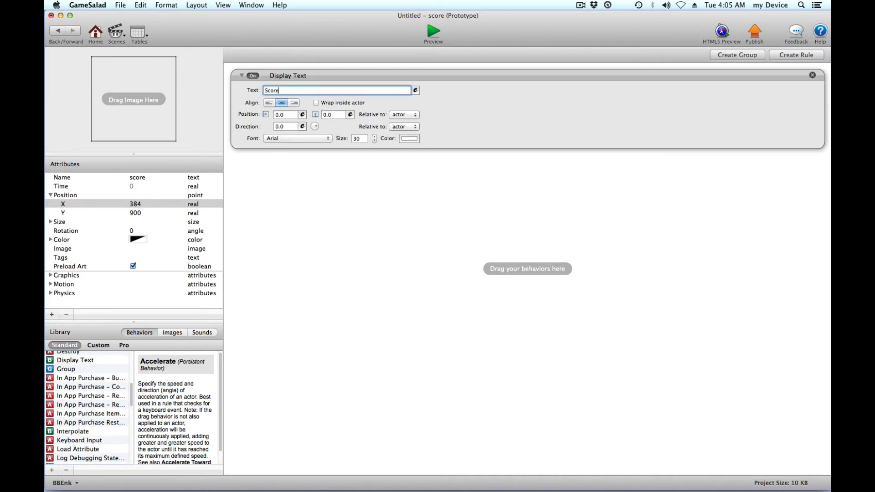
pyautogui.write('ore')
pyautogui.click(362, 139)
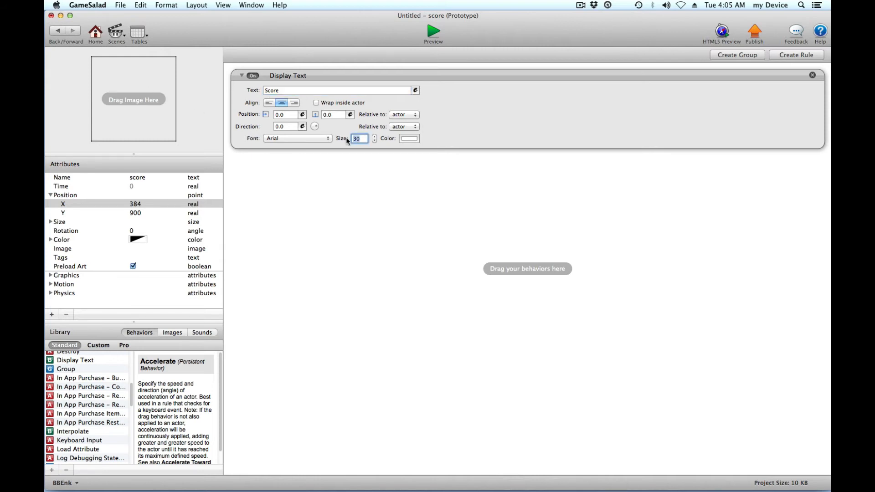
pyautogui.write('48')
pyautogui.click(378, 202)
# - Set the displayed text's X position to 384 and open the expression editor for its Y position, browsing the Game attributes
pyautogui.click(286, 115)
pyautogui.write('384')
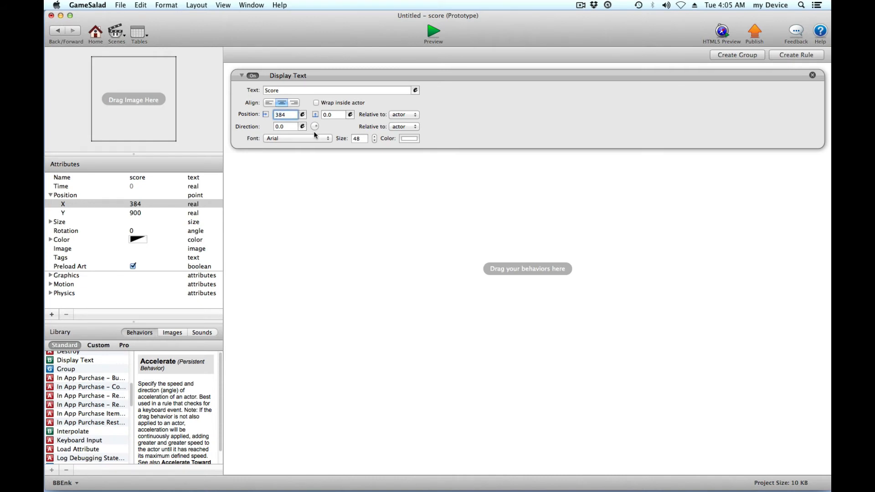
pyautogui.click(343, 116)
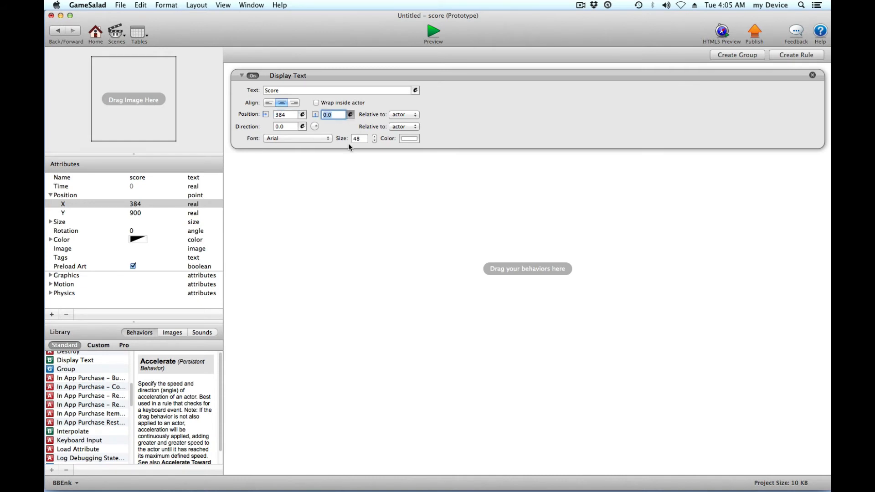
pyautogui.click(350, 114)
pyautogui.click(328, 128)
pyautogui.click(331, 141)
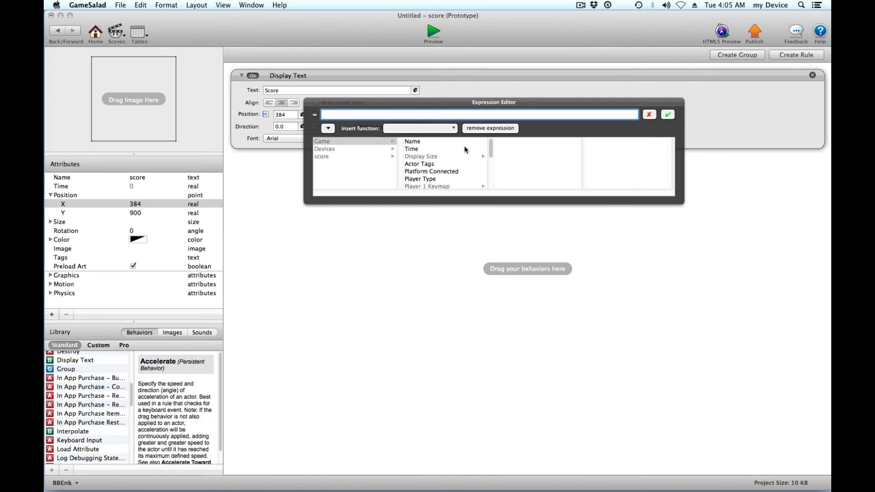
pyautogui.moveTo(491, 147); pyautogui.dragTo(491, 184)
pyautogui.click(423, 180)
pyautogui.doubleClick(423, 178)
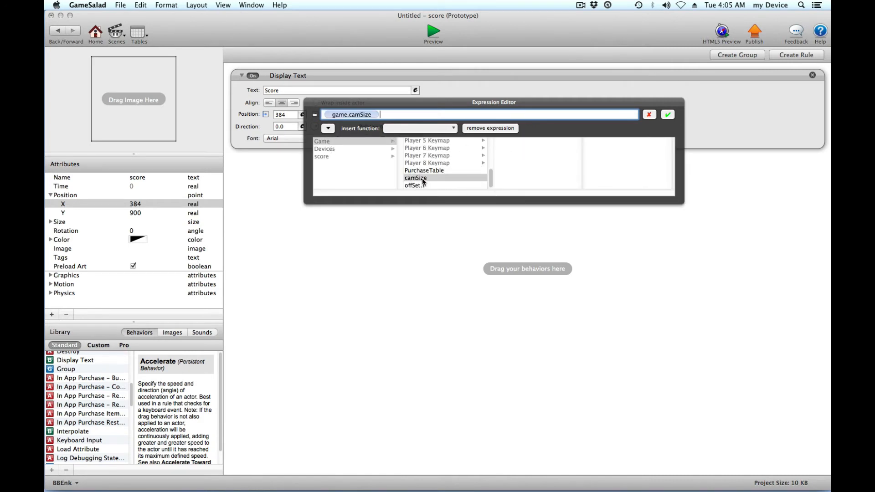
pyautogui.press('BackSpace')
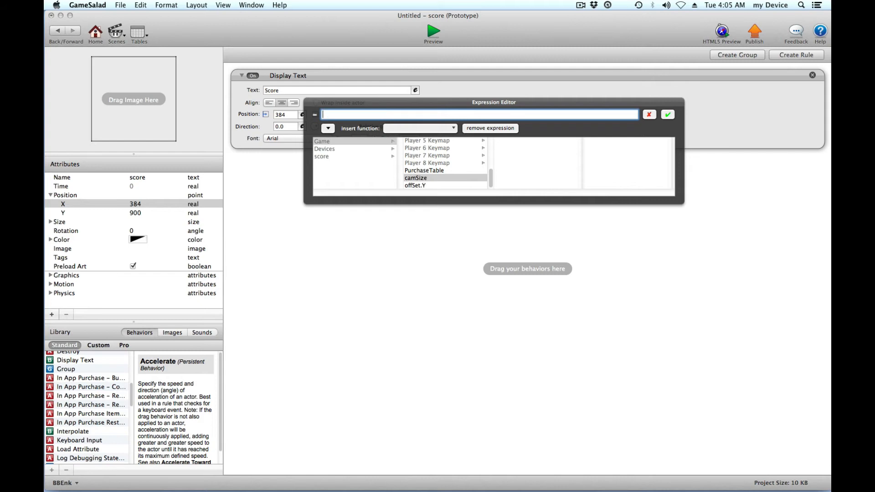
# - Set the displayed text's Y position to self.Position.Y + game.offSet.Y and make the position relative to the scene
pyautogui.click(384, 157)
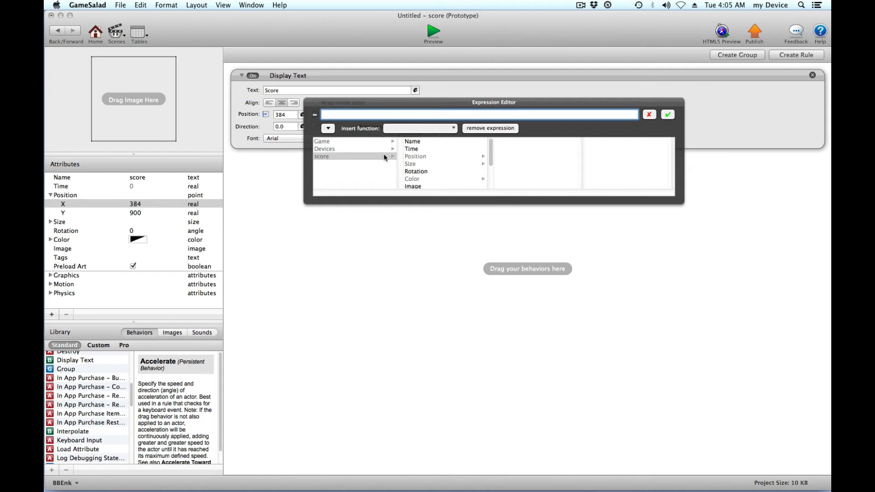
pyautogui.click(418, 157)
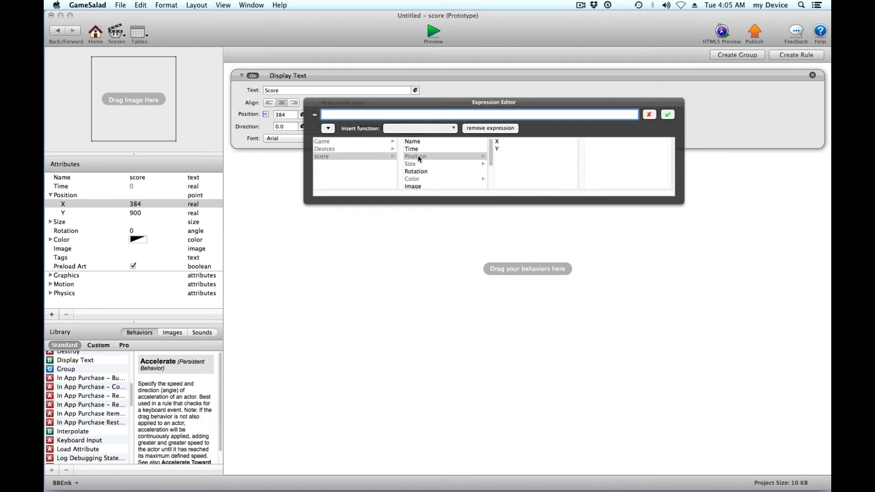
pyautogui.click(498, 149)
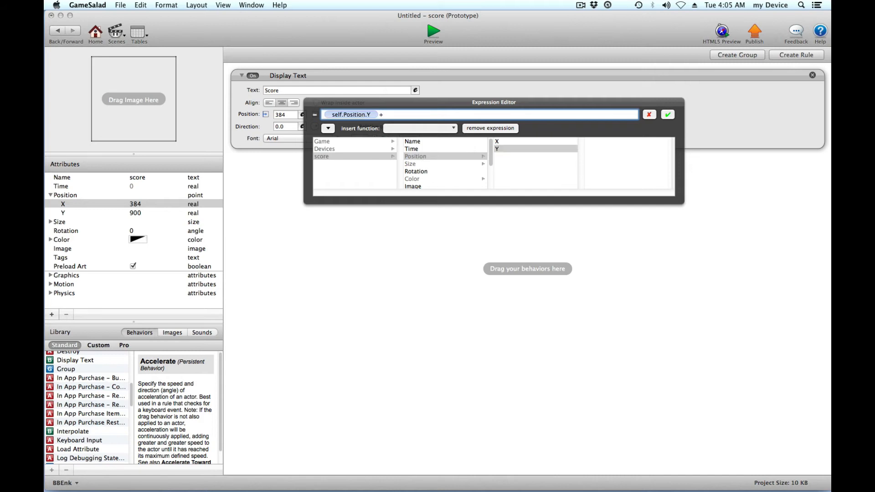
pyautogui.click(354, 142)
pyautogui.scroll(-5, 423, 173)
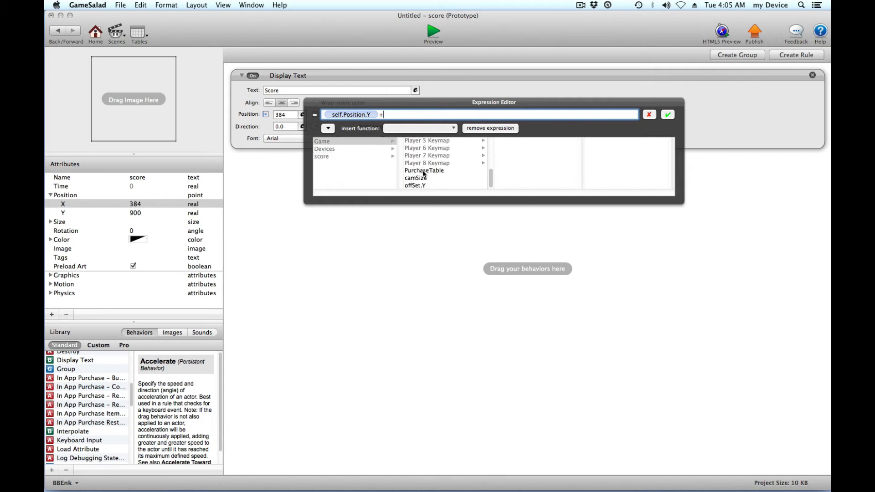
pyautogui.click(424, 185)
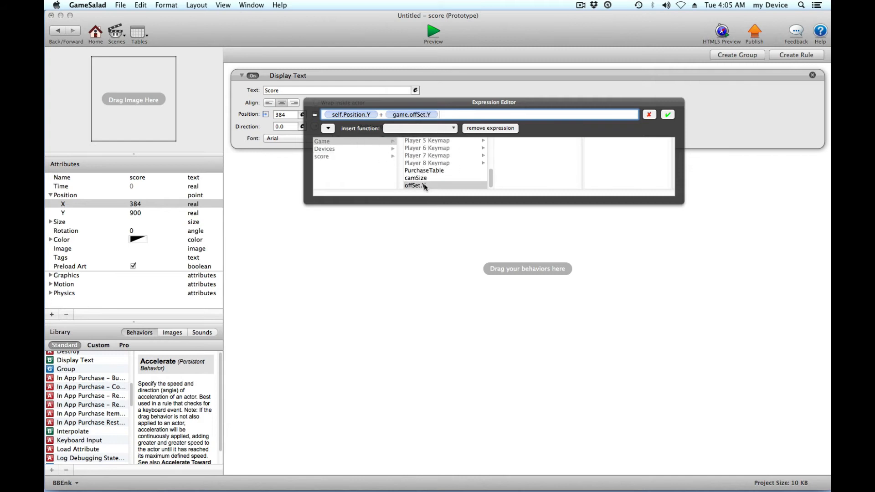
pyautogui.click(667, 115)
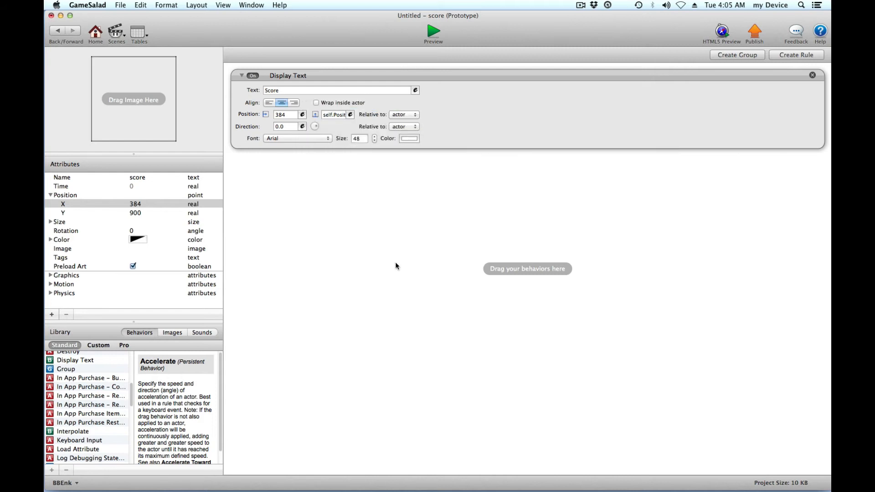
pyautogui.click(407, 117)
pyautogui.click(403, 123)
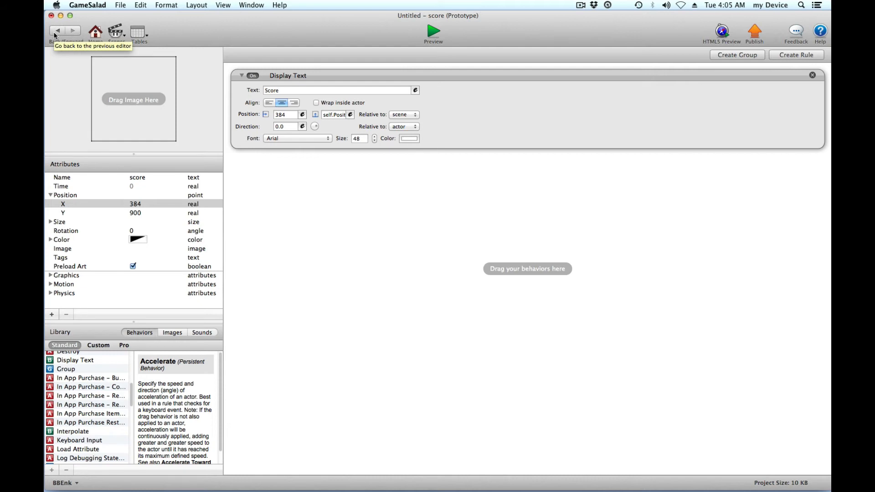
# - In the scene, move the score actor off the road to the left of the camera area and shrink it
pyautogui.click(55, 34)
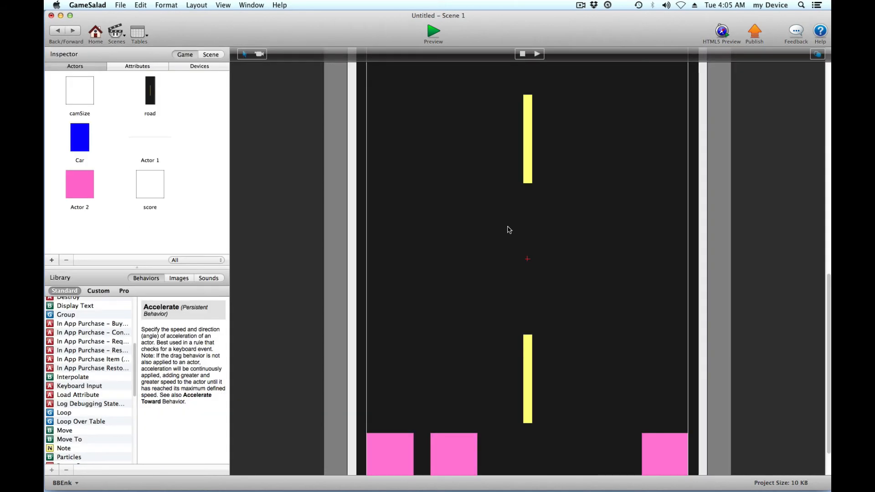
pyautogui.click(515, 268)
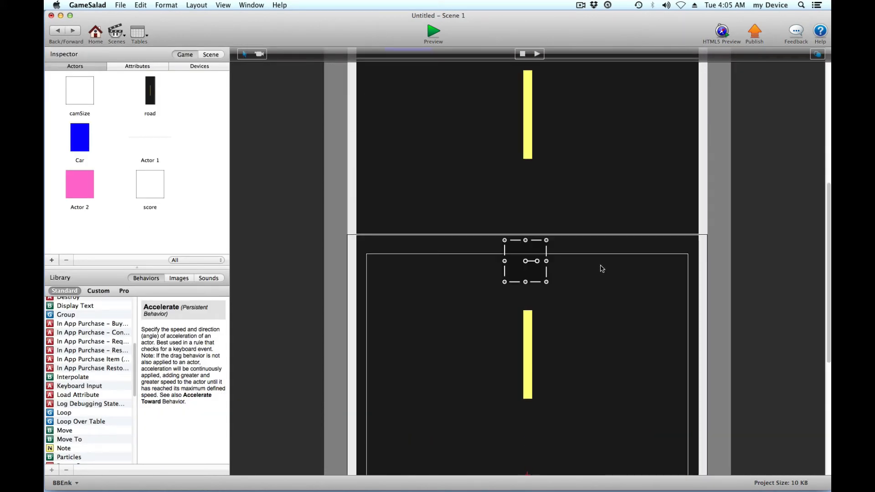
pyautogui.moveTo(535, 273); pyautogui.dragTo(358, 311)
pyautogui.moveTo(369, 280); pyautogui.dragTo(312, 334)
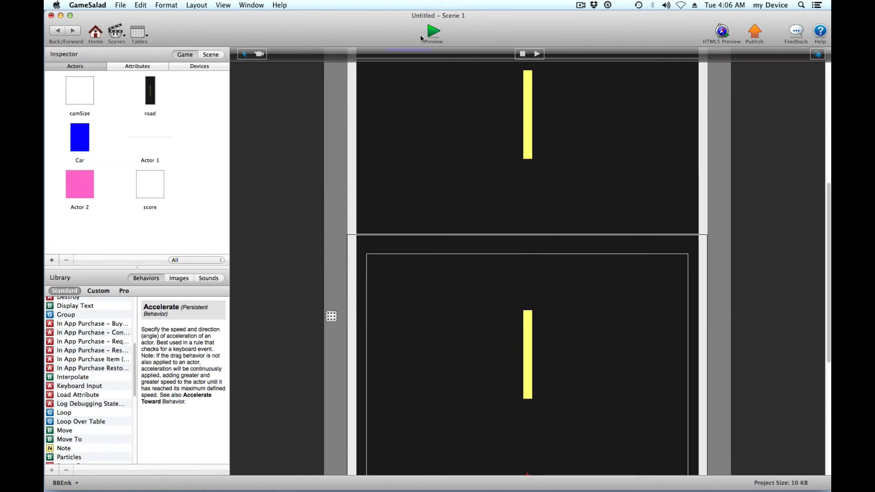
# - Preview the game from the project home as iPhone 5 Portrait at 100% zoom with Stretch scaling, and restart it once
pyautogui.click(97, 33)
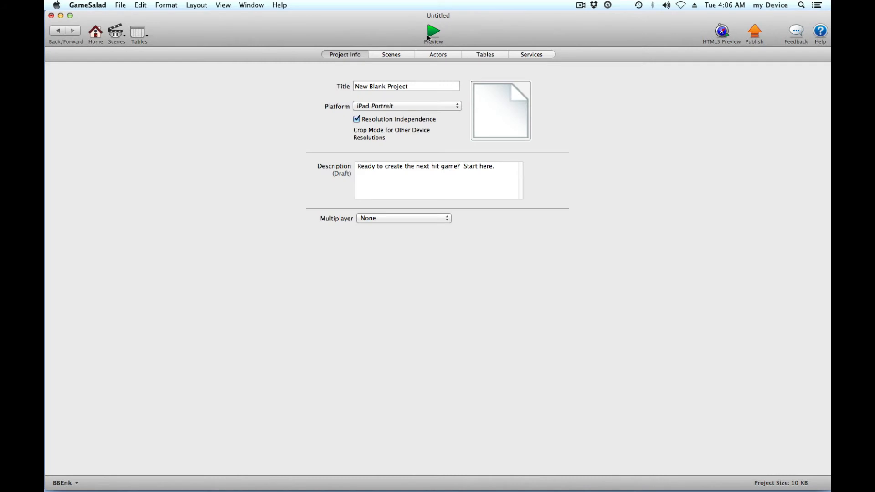
pyautogui.click(431, 33)
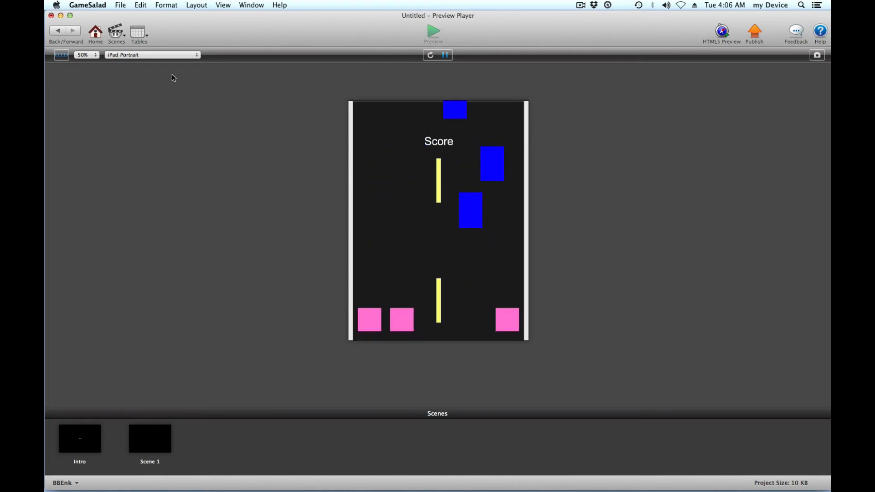
pyautogui.click(161, 55)
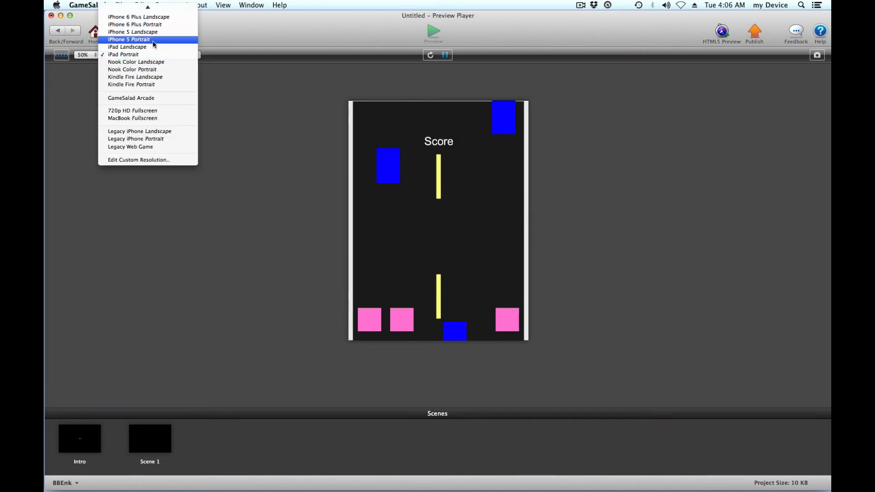
pyautogui.click(136, 40)
pyautogui.click(89, 55)
pyautogui.click(86, 47)
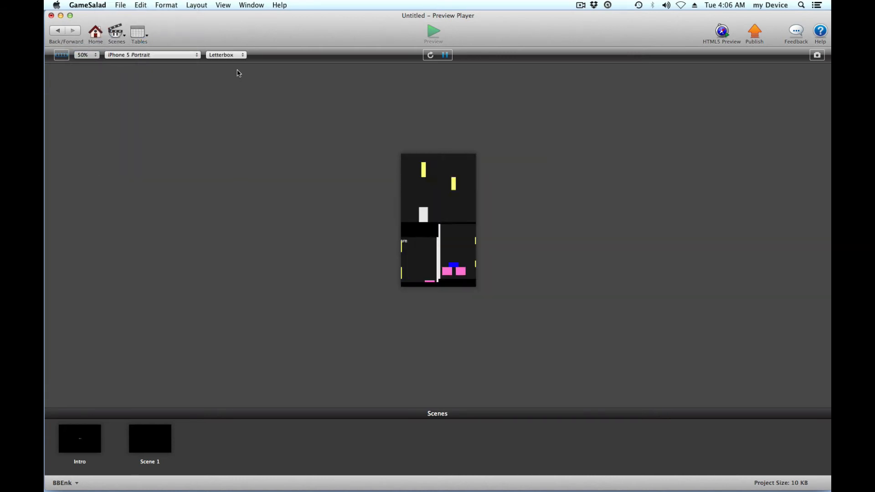
pyautogui.click(226, 55)
pyautogui.click(236, 71)
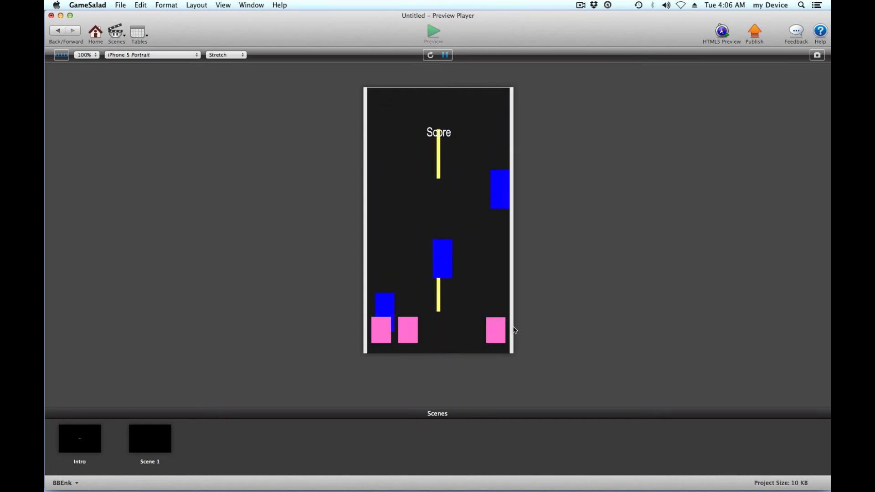
pyautogui.click(430, 55)
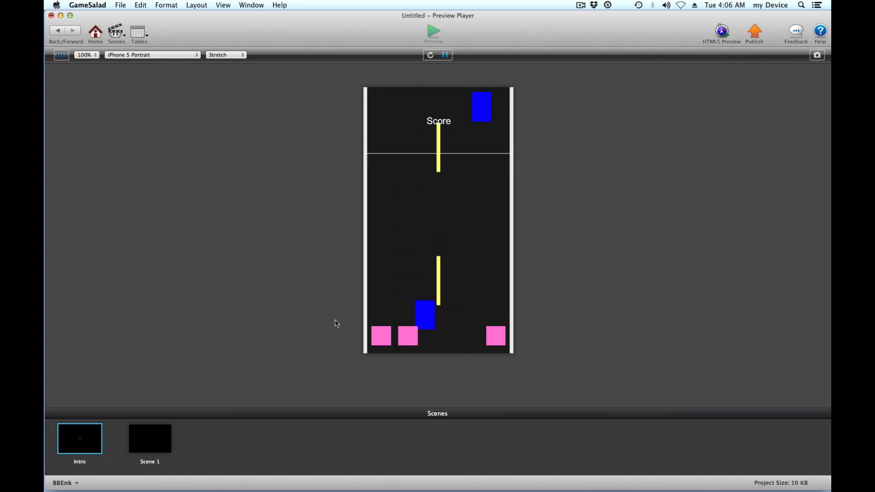
pyautogui.click(58, 31)
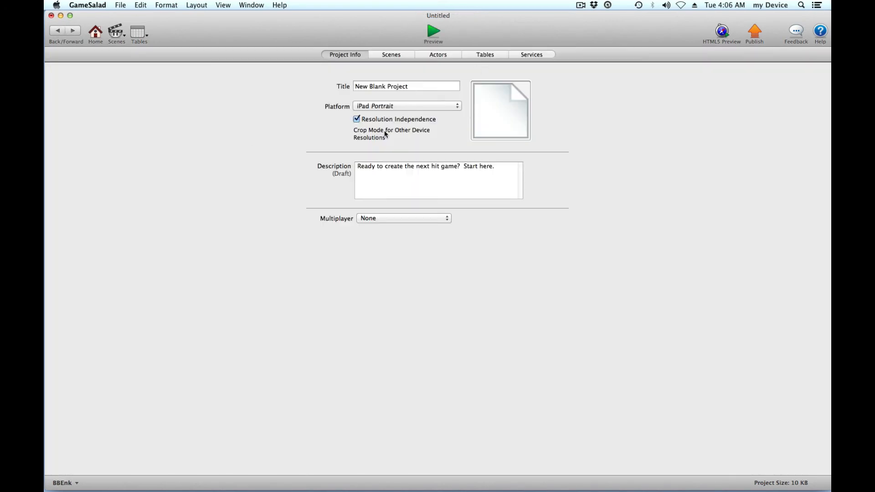
# - Open the score prototype from the project's actors and switch off its Display Text behavior
pyautogui.click(392, 55)
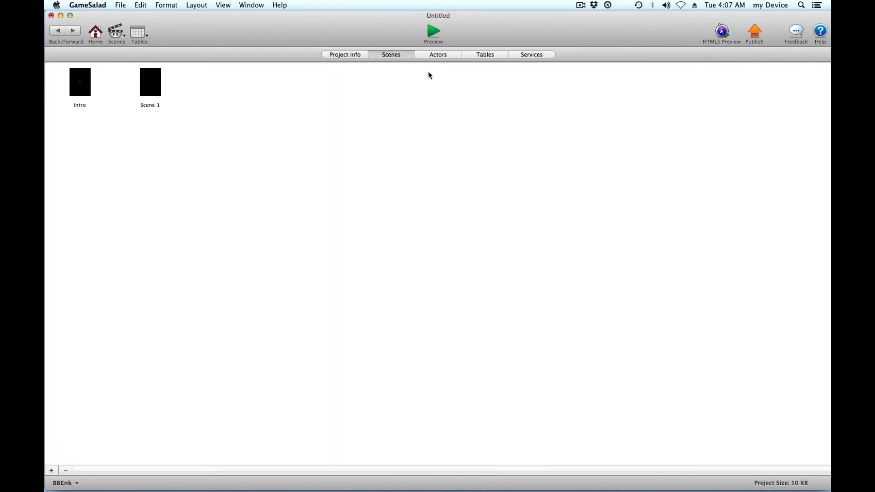
pyautogui.click(434, 56)
pyautogui.click(578, 87)
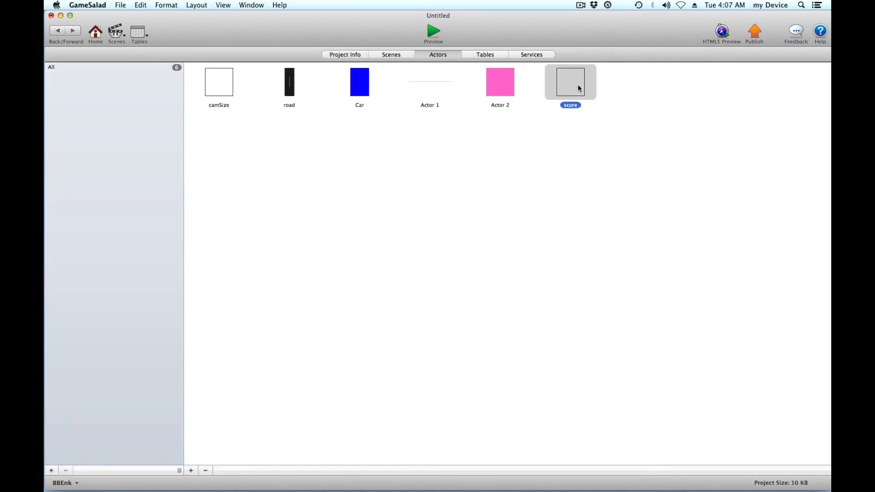
pyautogui.doubleClick(578, 87)
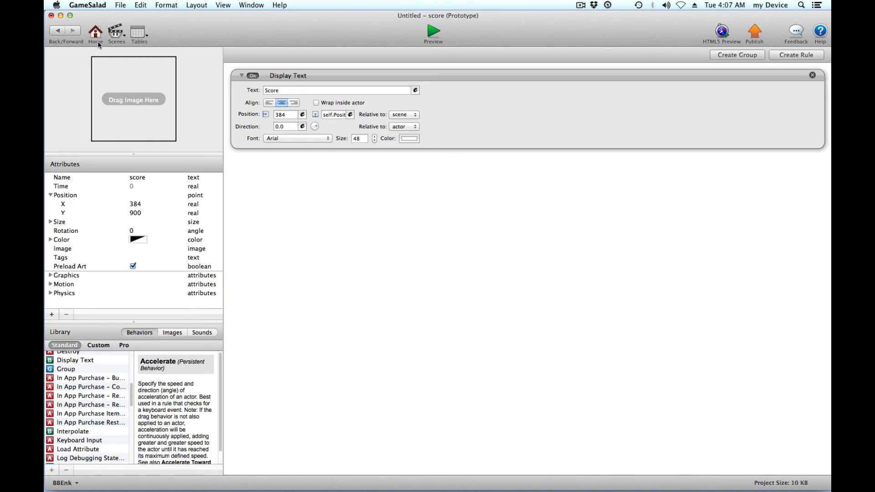
pyautogui.click(253, 76)
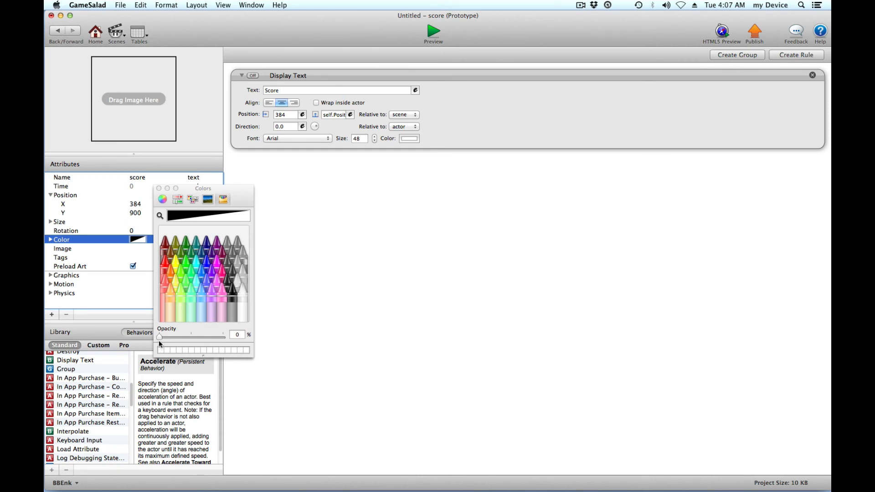
pyautogui.moveTo(186, 338); pyautogui.dragTo(292, 336)
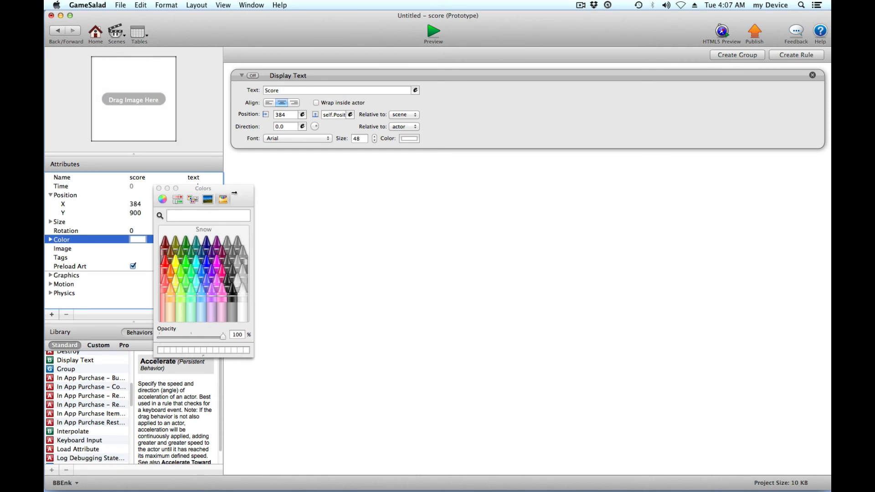
pyautogui.moveTo(222, 336); pyautogui.dragTo(159, 337)
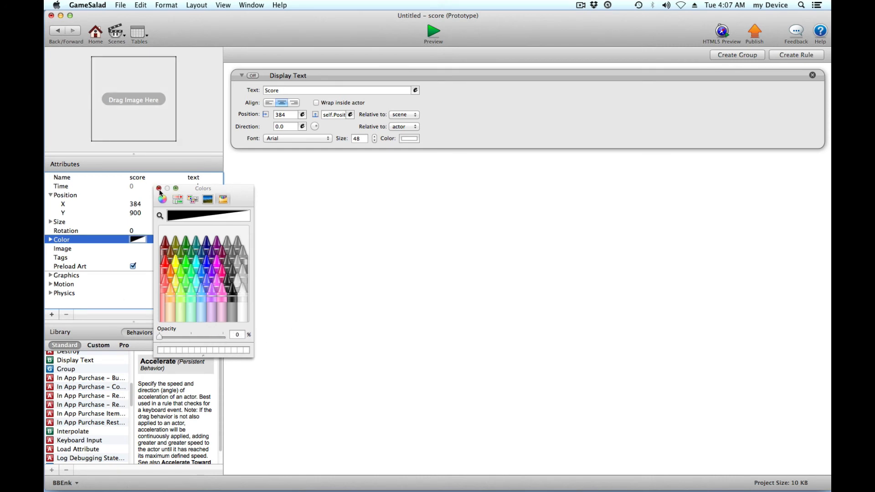
pyautogui.click(159, 188)
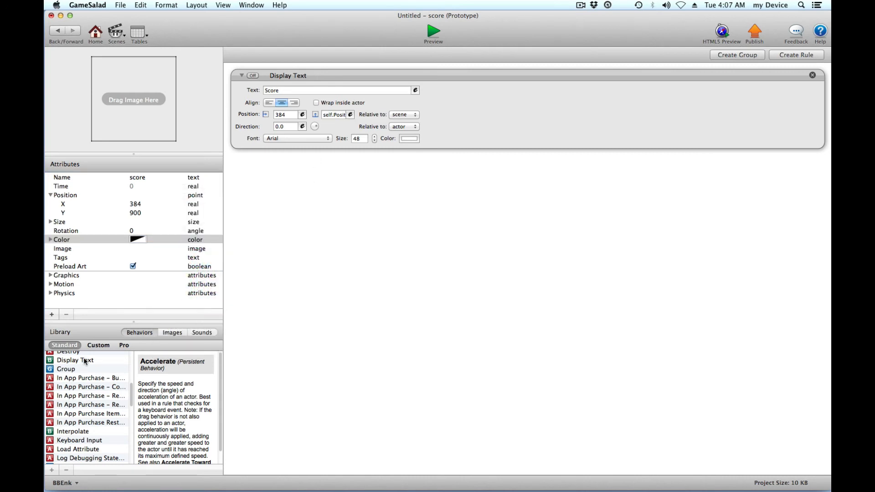
# - Add a second Display Text behavior to the score actor with the text "Score"
pyautogui.moveTo(81, 360); pyautogui.dragTo(428, 267)
pyautogui.click(351, 181)
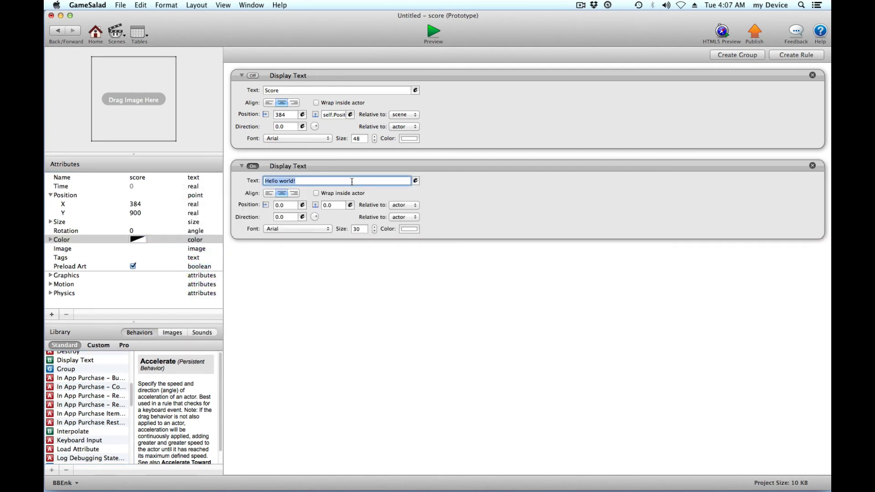
pyautogui.write('Score')
pyautogui.click(338, 266)
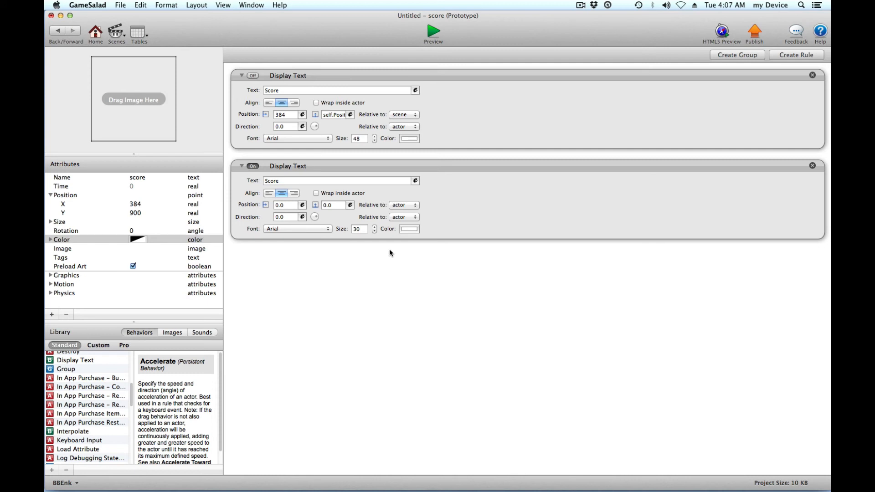
# - Preview the game with the second score text and return to the project home
pyautogui.click(432, 33)
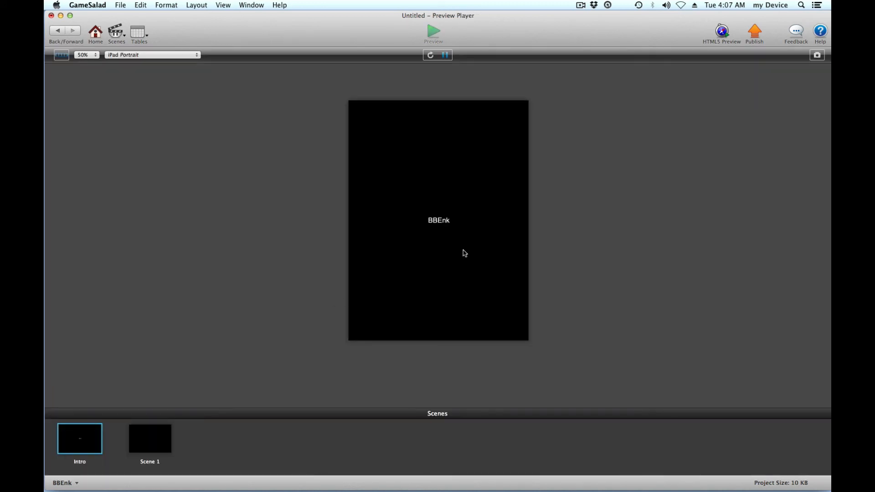
pyautogui.click(57, 31)
pyautogui.click(95, 32)
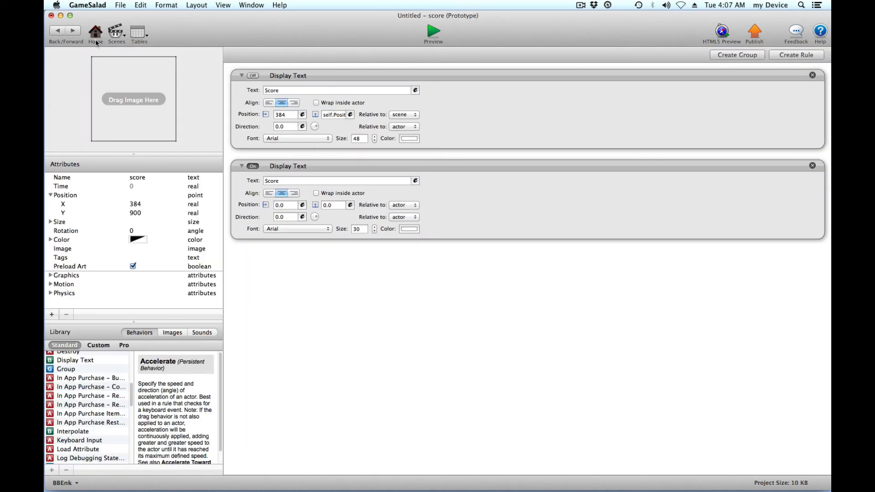
# - Open the score actor instance in Scene 1 and revert its attributes to the prototype
pyautogui.click(396, 56)
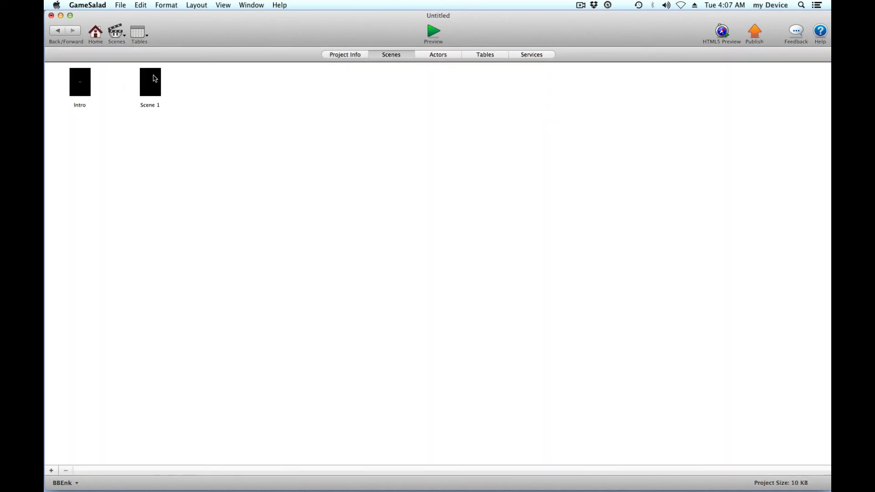
pyautogui.click(155, 78)
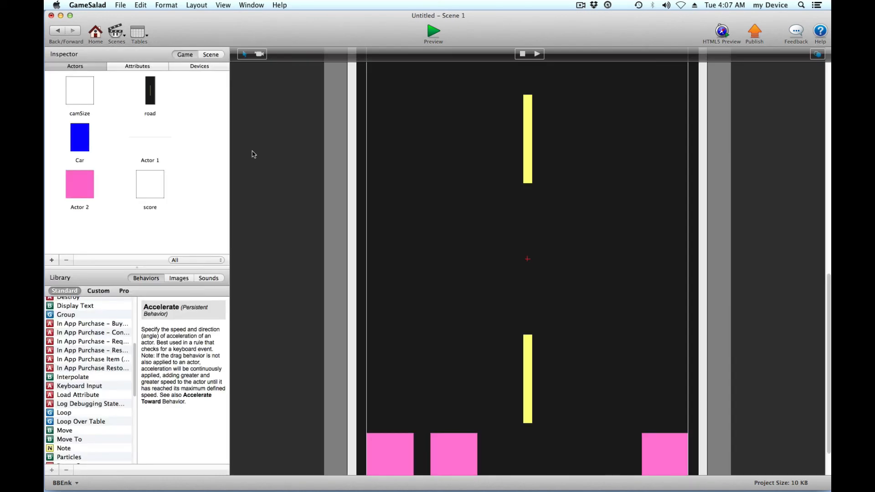
pyautogui.scroll(4, 335, 287)
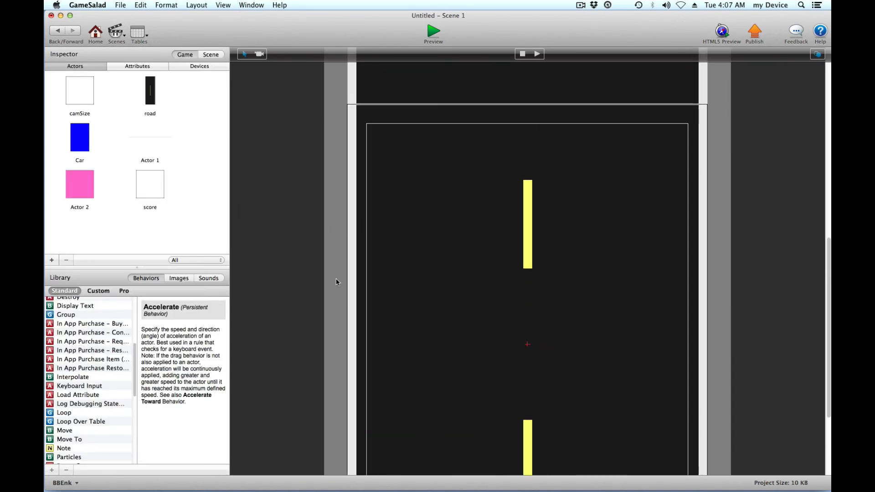
pyautogui.doubleClick(332, 187)
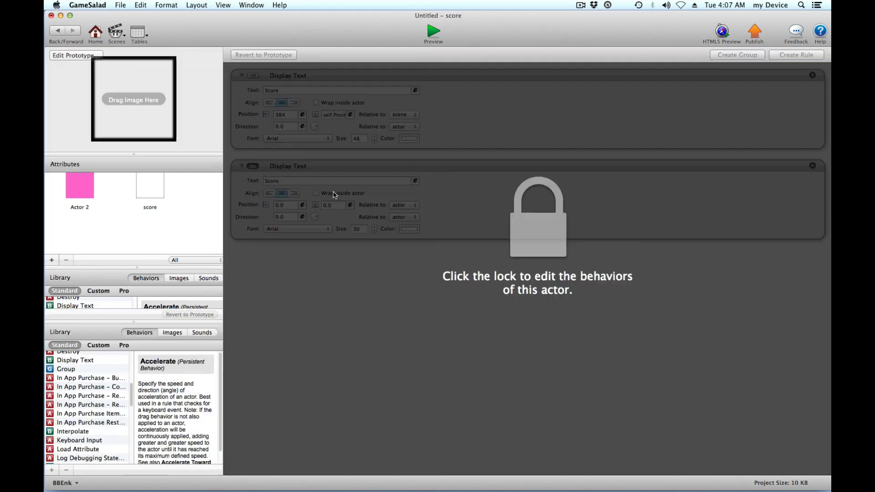
pyautogui.click(203, 314)
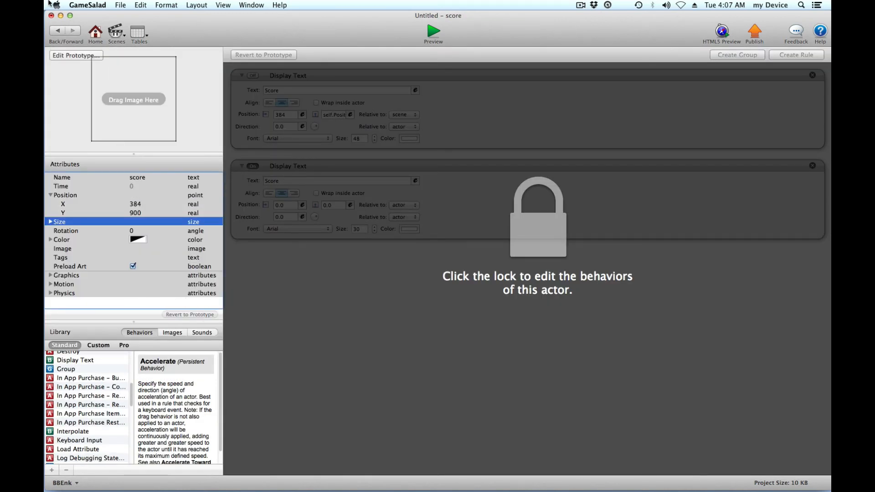
# - Preview the game as iPhone 5 Portrait at 100% zoom with Stretch scaling, and restart it once
pyautogui.click(433, 32)
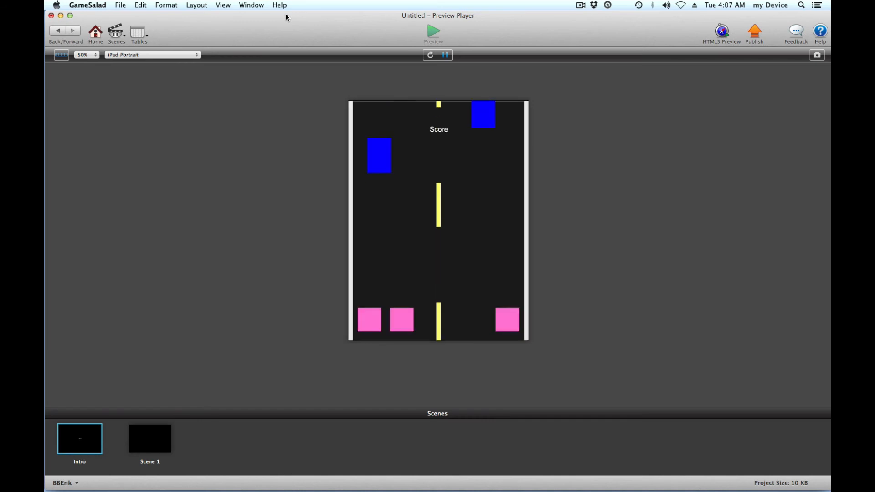
pyautogui.click(153, 55)
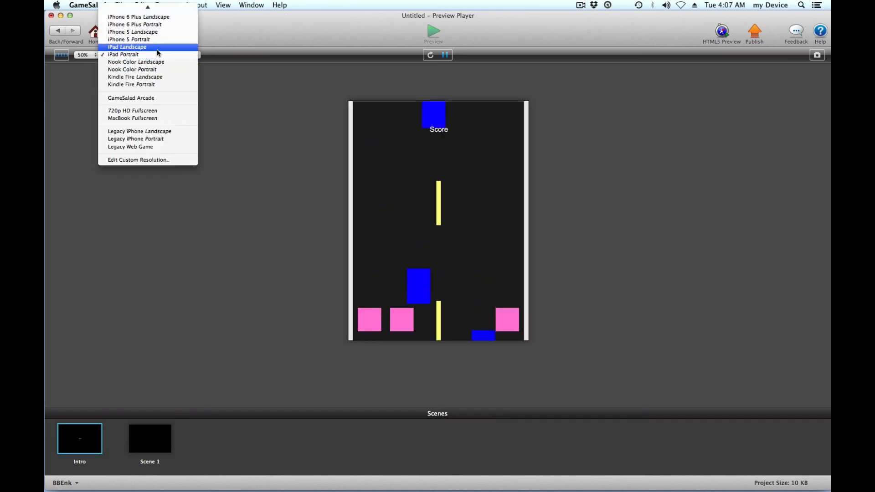
pyautogui.click(160, 44)
pyautogui.click(86, 54)
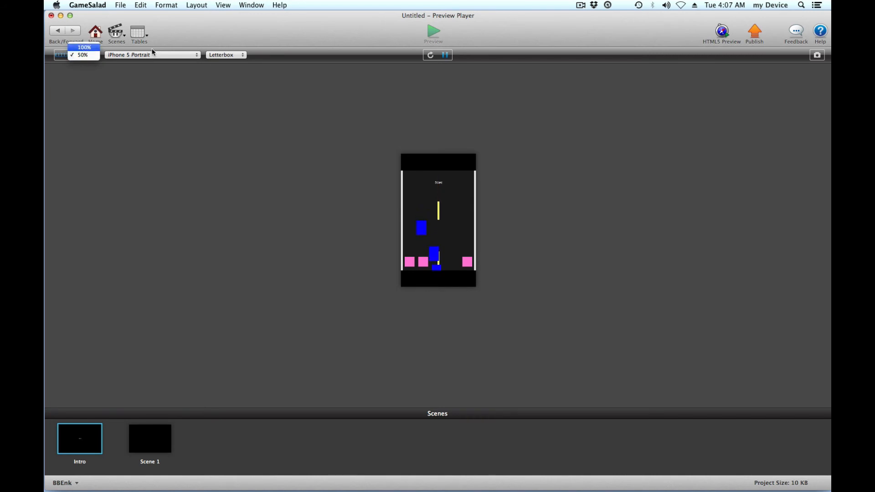
pyautogui.click(84, 61)
pyautogui.click(236, 55)
pyautogui.click(224, 71)
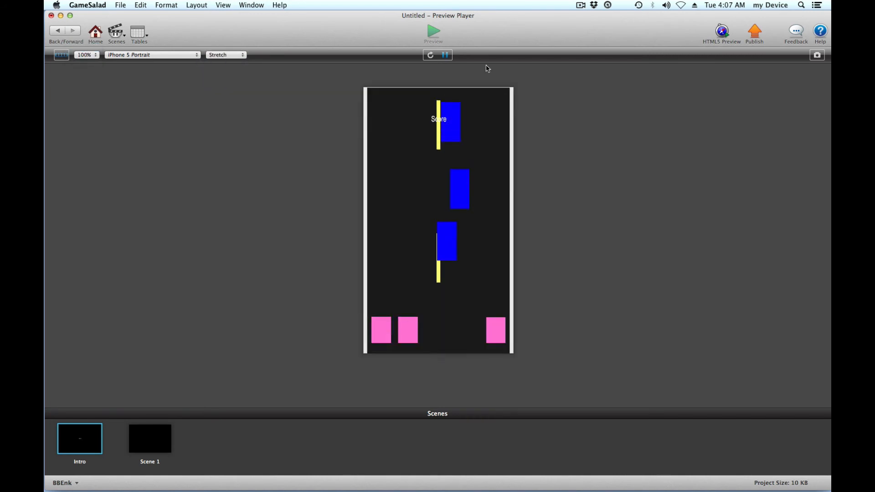
pyautogui.click(431, 56)
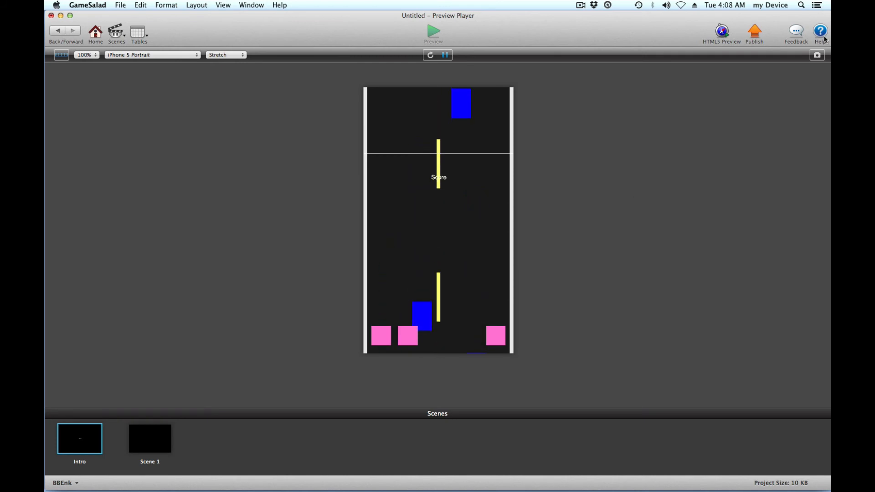
# - Open the score prototype from the project's actors and add a Change Attribute behavior that targets self.Position.Y
pyautogui.click(96, 32)
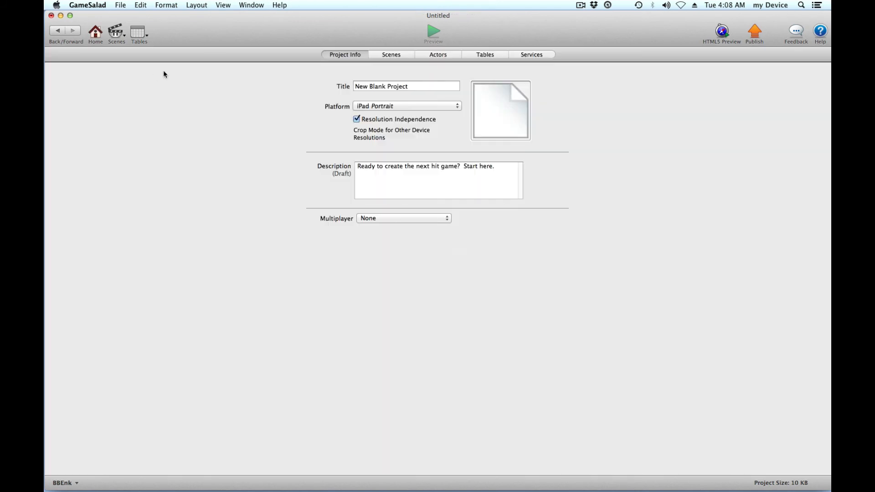
pyautogui.click(391, 54)
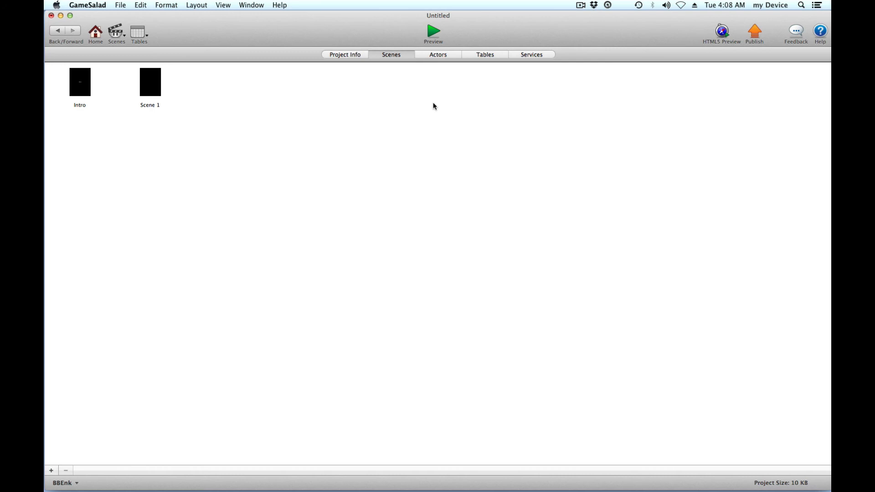
pyautogui.click(442, 58)
pyautogui.click(557, 83)
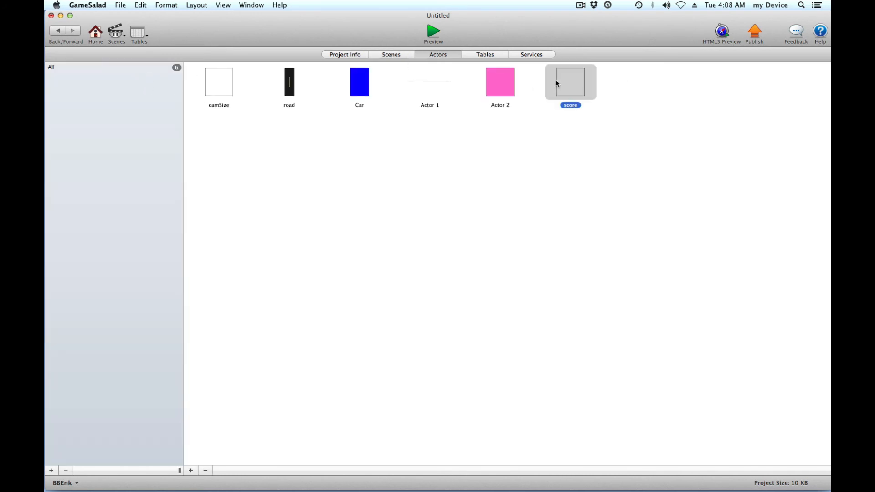
pyautogui.doubleClick(557, 83)
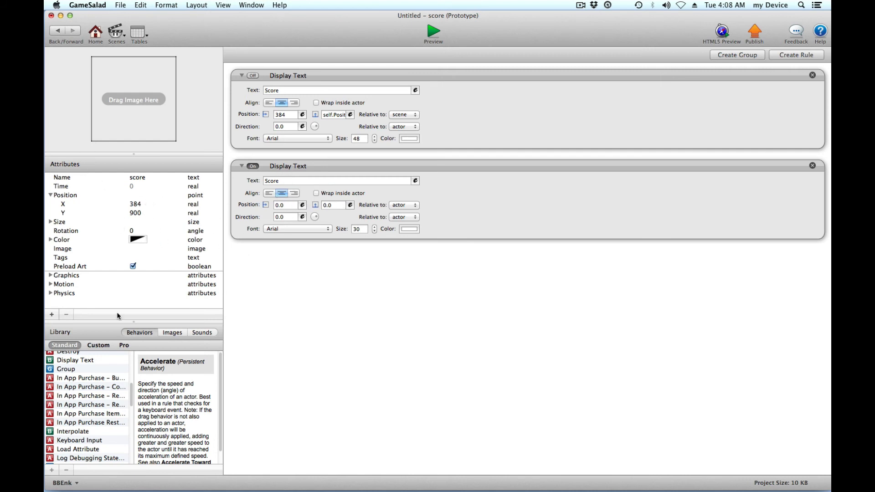
pyautogui.scroll(5, 98, 398)
pyautogui.moveTo(94, 404); pyautogui.dragTo(395, 309)
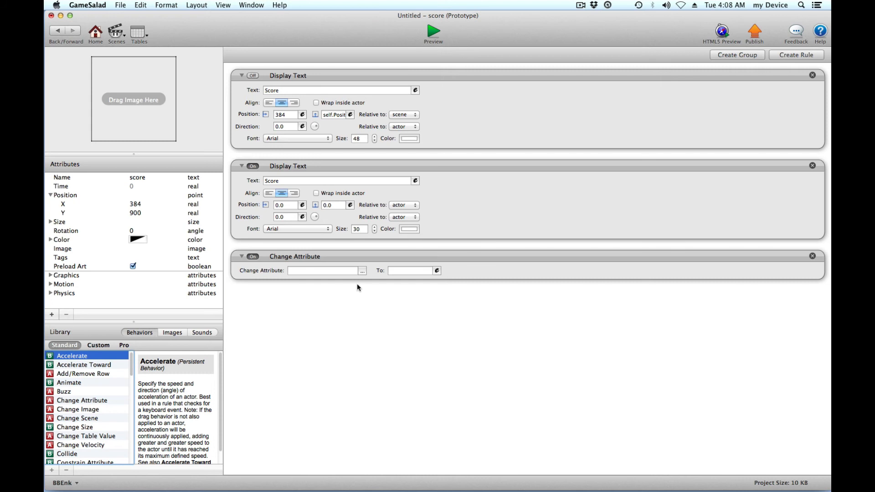
pyautogui.click(363, 271)
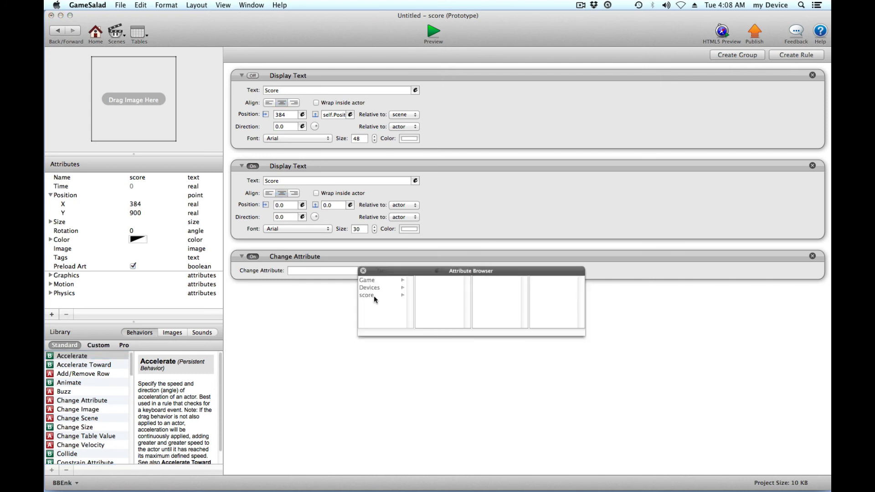
pyautogui.click(372, 295)
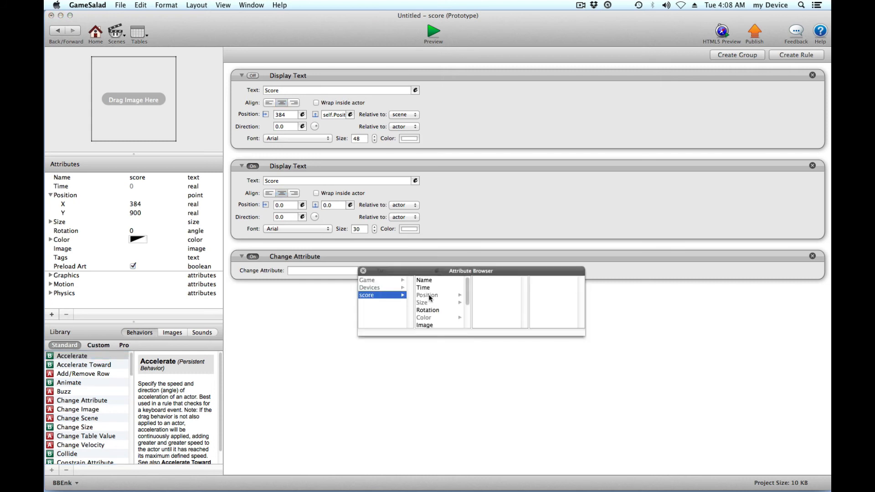
pyautogui.click(427, 295)
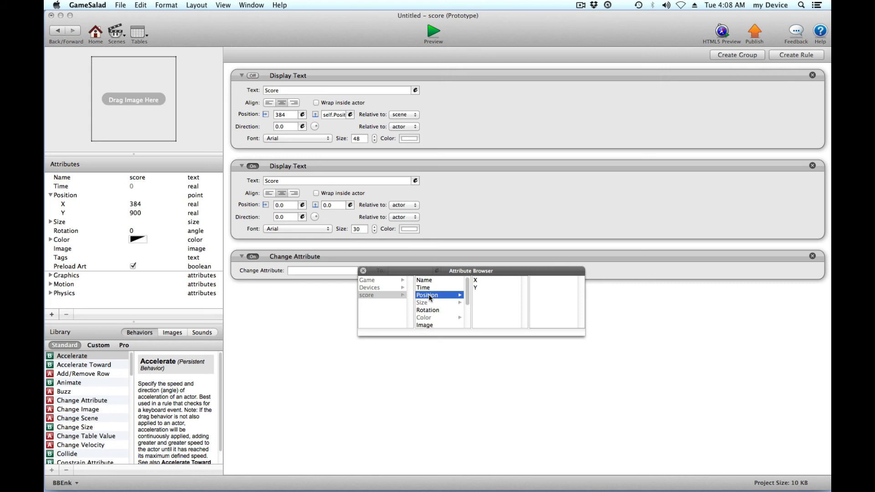
pyautogui.doubleClick(476, 287)
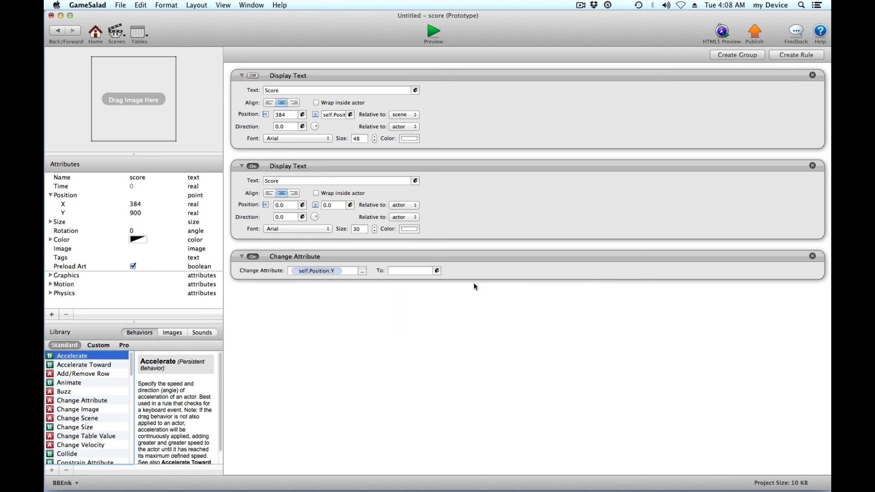
# - Set the Change Attribute value to the expression self.Position.Y + game.offSet.Y
pyautogui.click(436, 271)
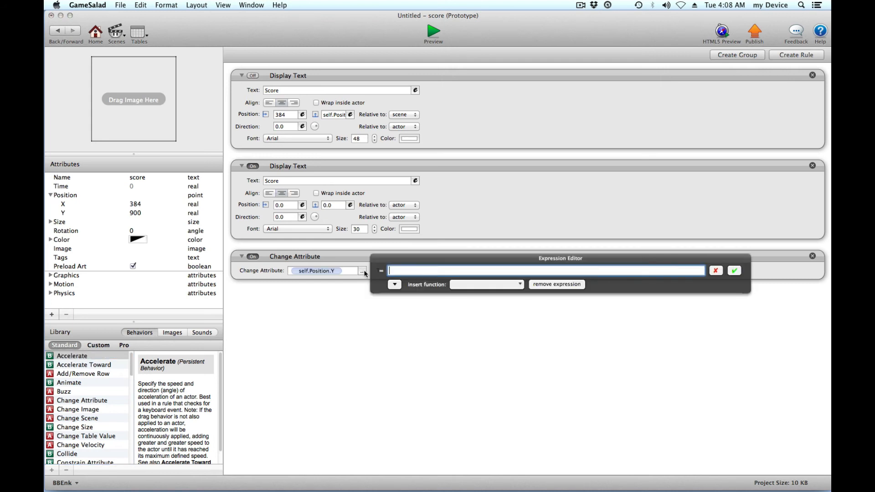
pyautogui.click(404, 313)
pyautogui.click(482, 313)
pyautogui.click(572, 305)
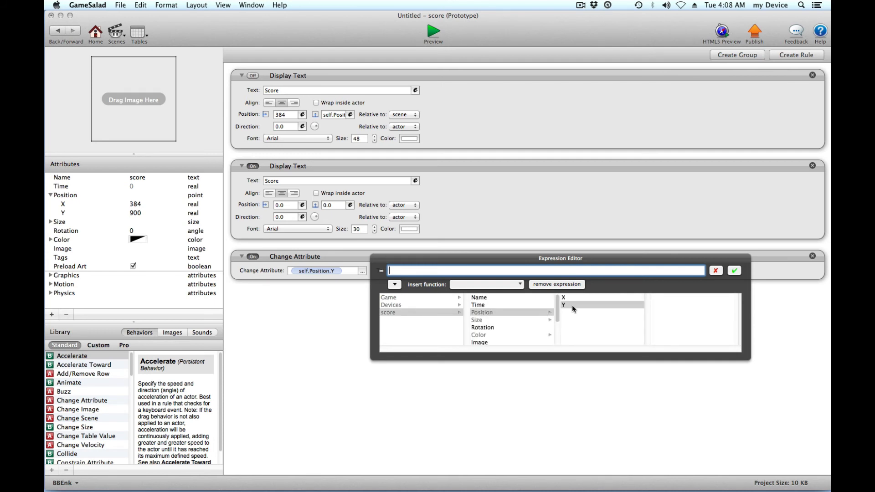
pyautogui.write('+')
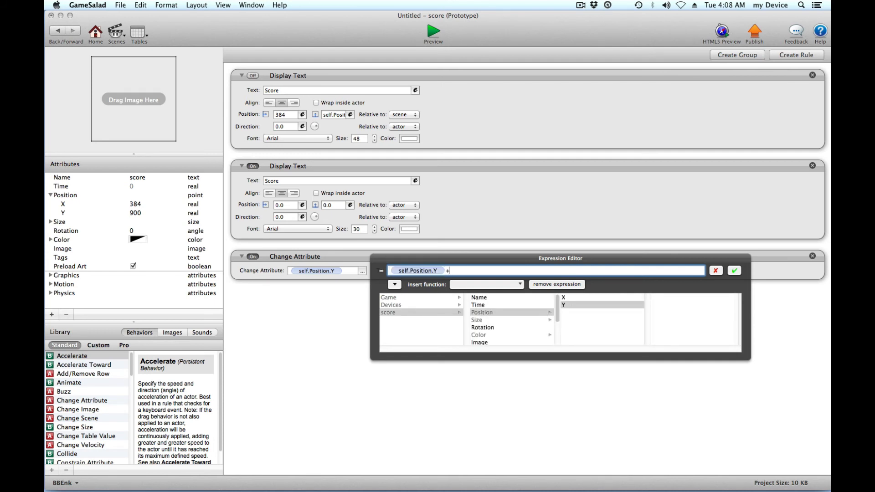
pyautogui.click(439, 298)
pyautogui.scroll(-5, 558, 337)
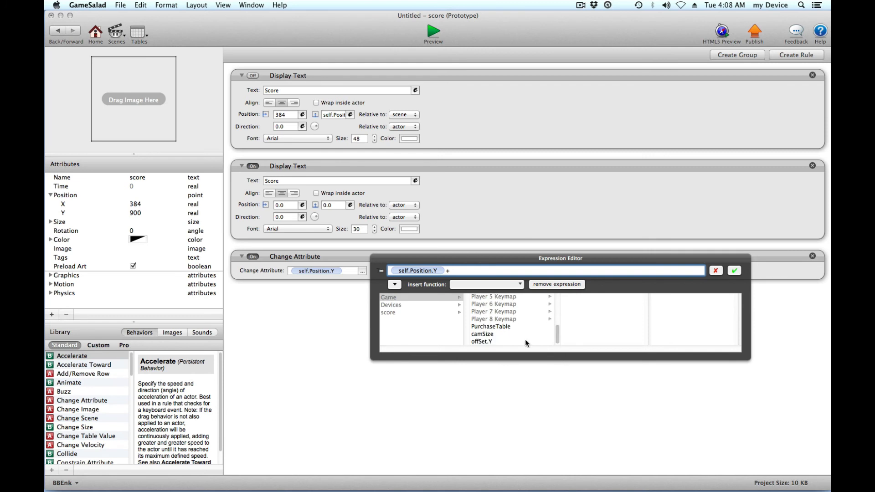
pyautogui.click(496, 343)
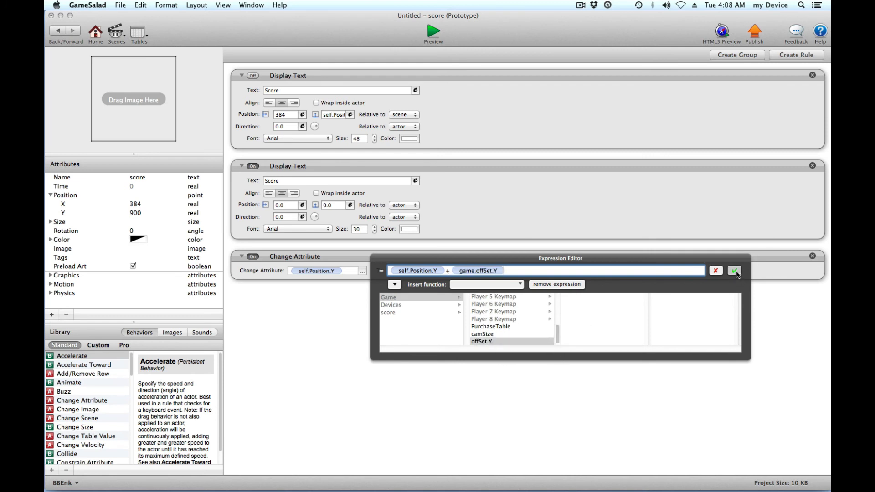
pyautogui.click(734, 270)
# - Move the Change Attribute behavior above both Display Text behaviors in the score prototype
pyautogui.click(338, 115)
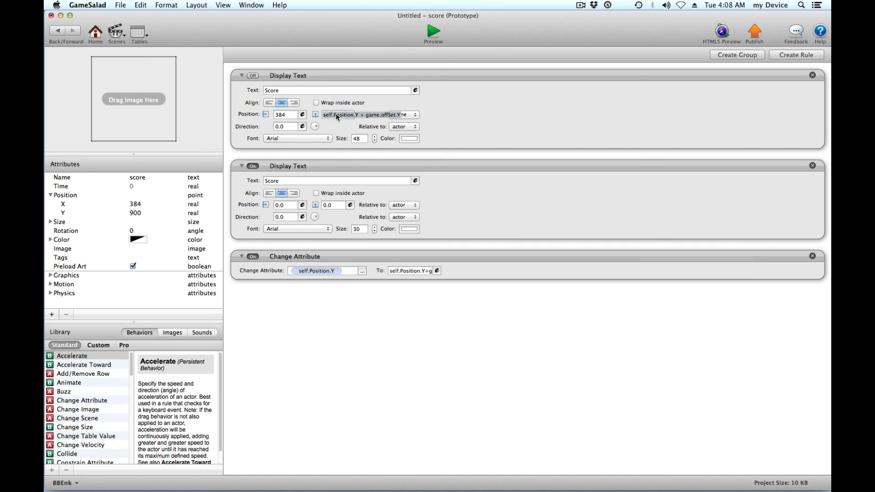
pyautogui.moveTo(319, 258); pyautogui.dragTo(325, 203)
pyautogui.moveTo(326, 165); pyautogui.dragTo(328, 77)
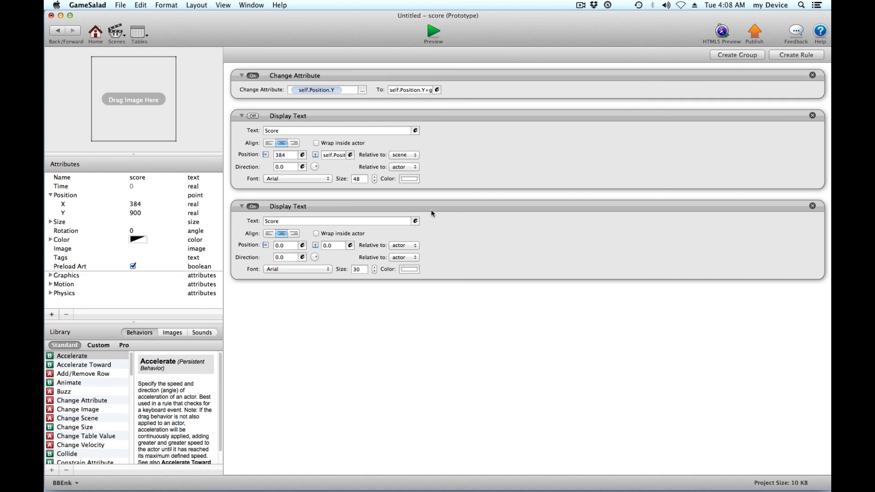
pyautogui.click(283, 117)
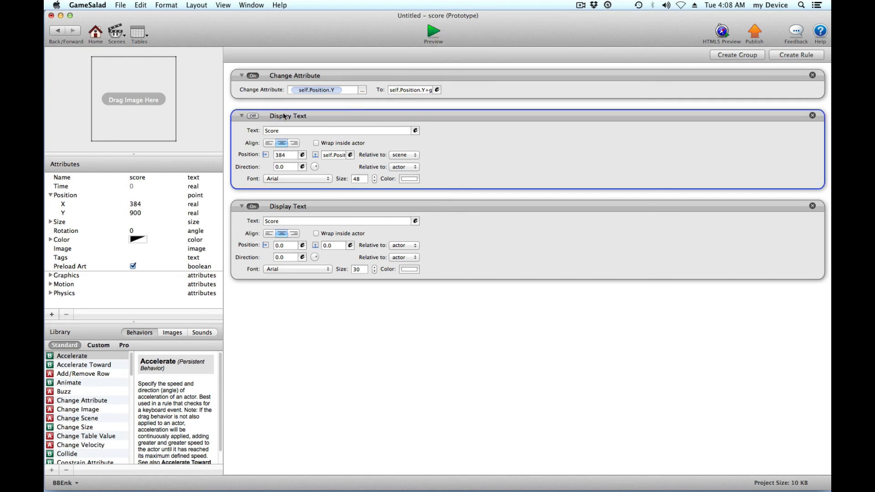
pyautogui.click(289, 207)
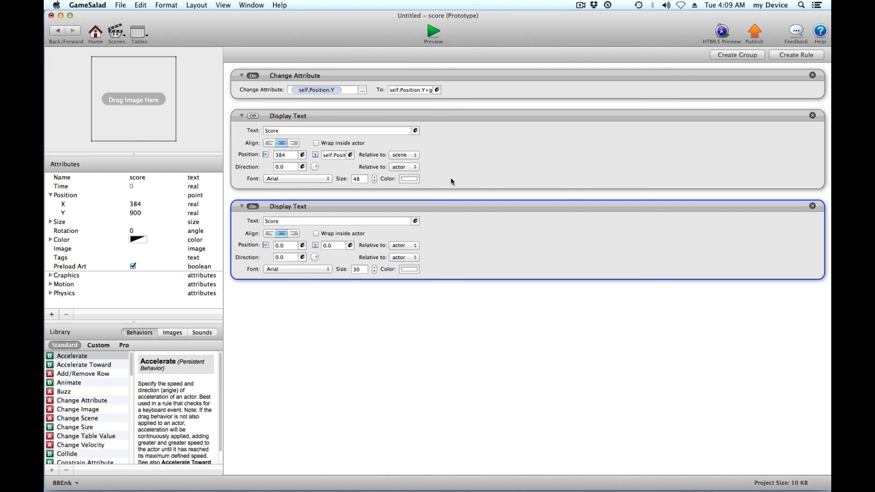
# - Preview the game with the offset score position as iPhone 5 Portrait at 100% zoom with Stretch scaling
pyautogui.click(433, 31)
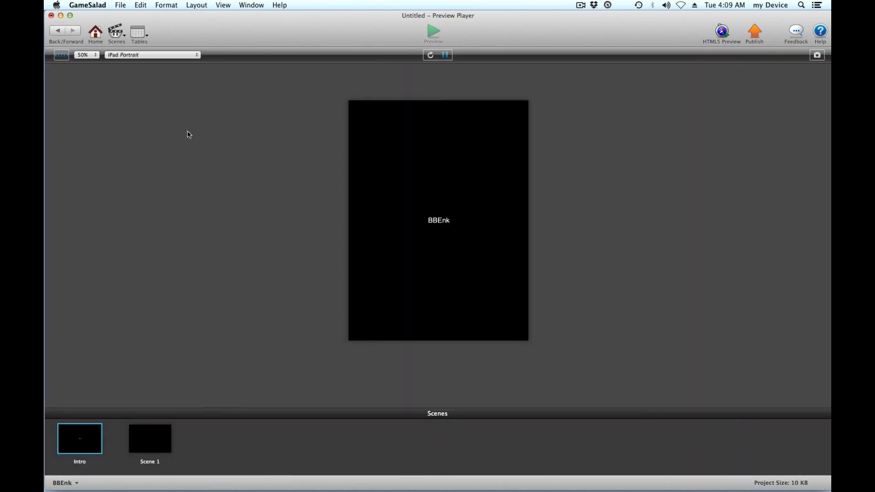
pyautogui.click(135, 56)
pyautogui.click(135, 37)
pyautogui.click(95, 55)
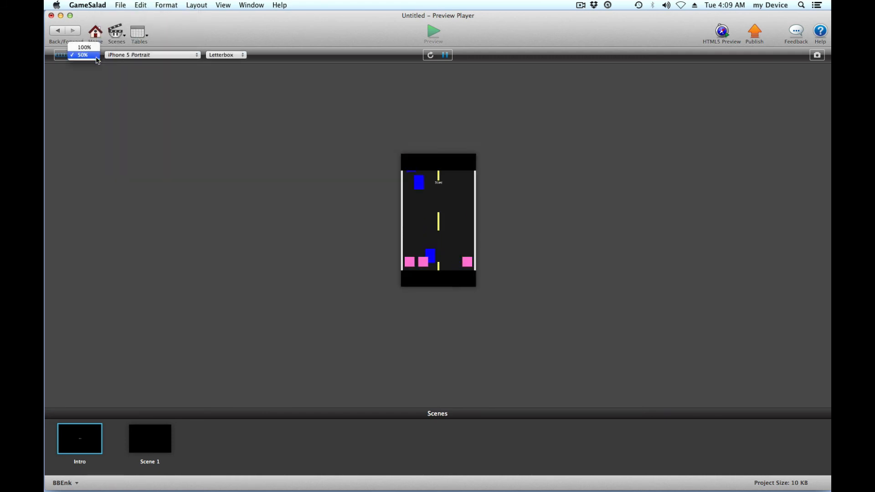
pyautogui.click(84, 47)
pyautogui.click(242, 55)
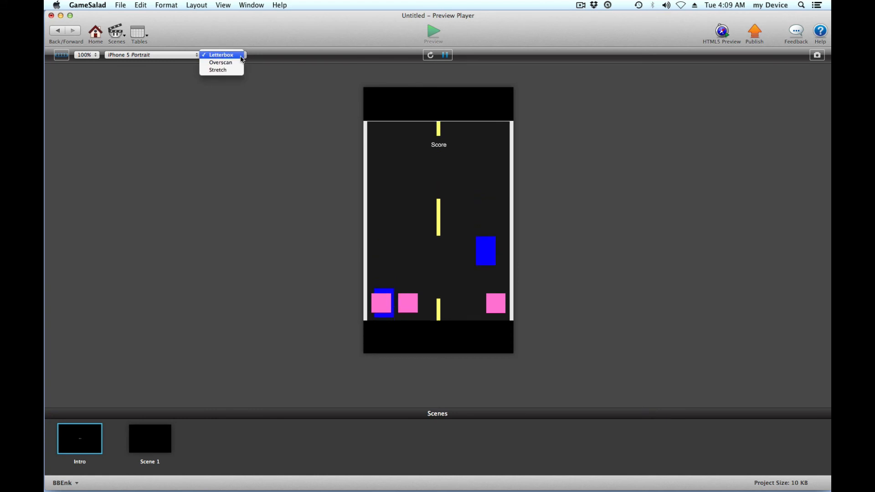
pyautogui.click(218, 70)
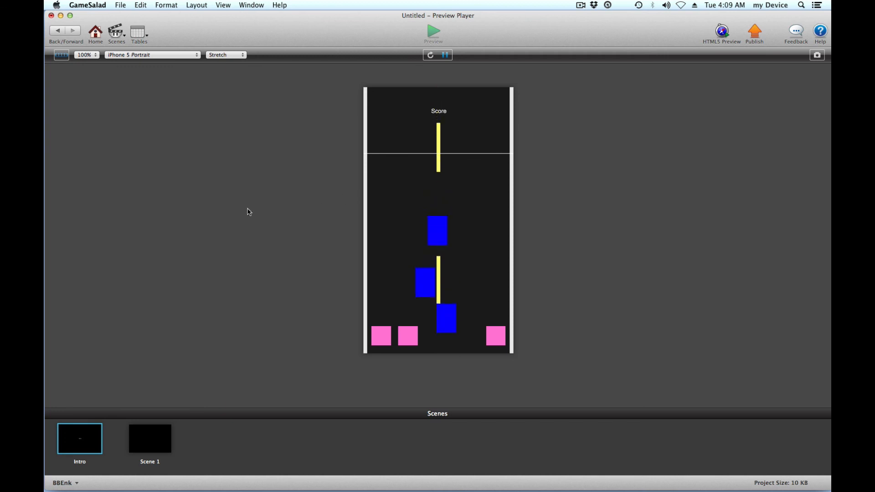
# - Leave the preview and open Scene 1 from the project's scenes
pyautogui.click(57, 32)
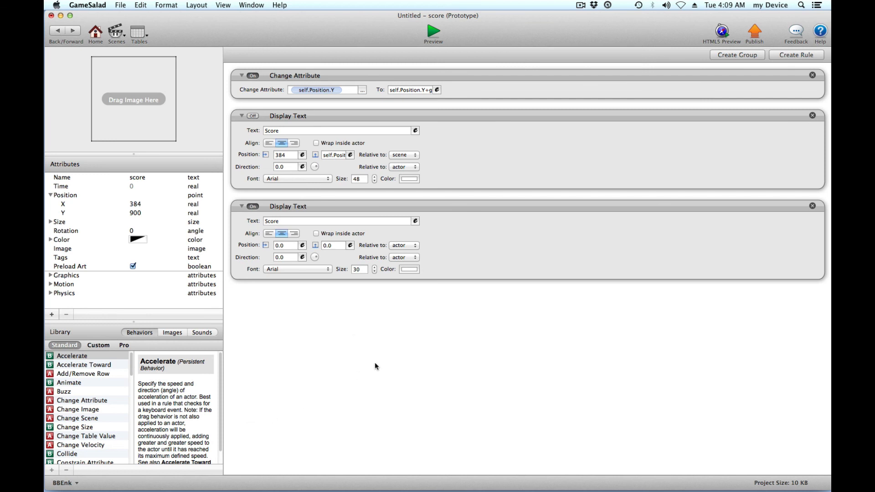
pyautogui.click(94, 32)
pyautogui.click(388, 55)
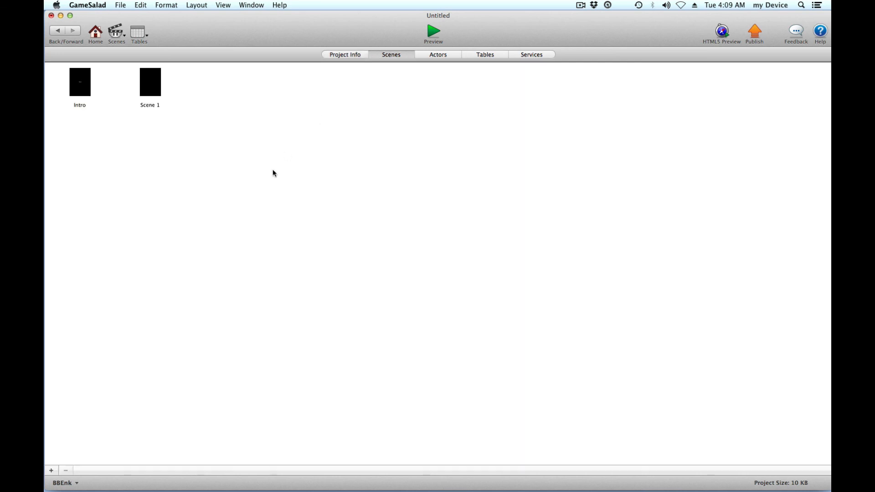
pyautogui.doubleClick(150, 84)
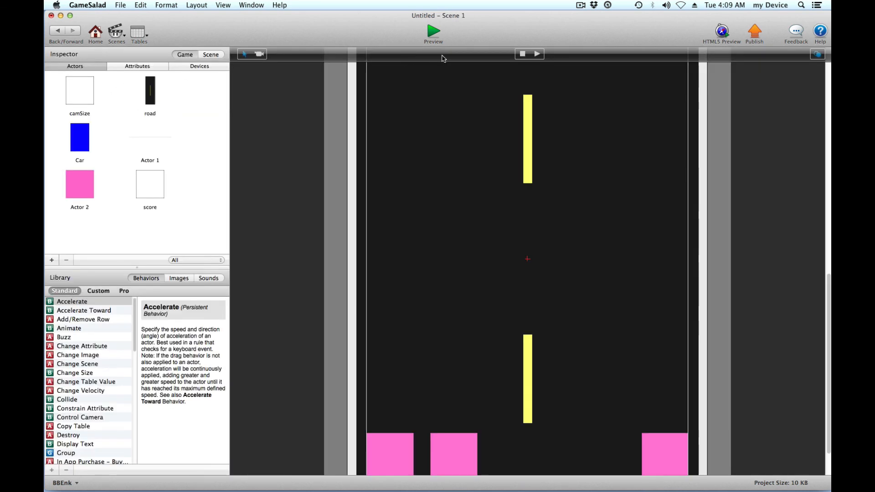
# - Check the game's camSize and offSet.Y attributes and open the camSize instance in the Intro scene
pyautogui.click(148, 67)
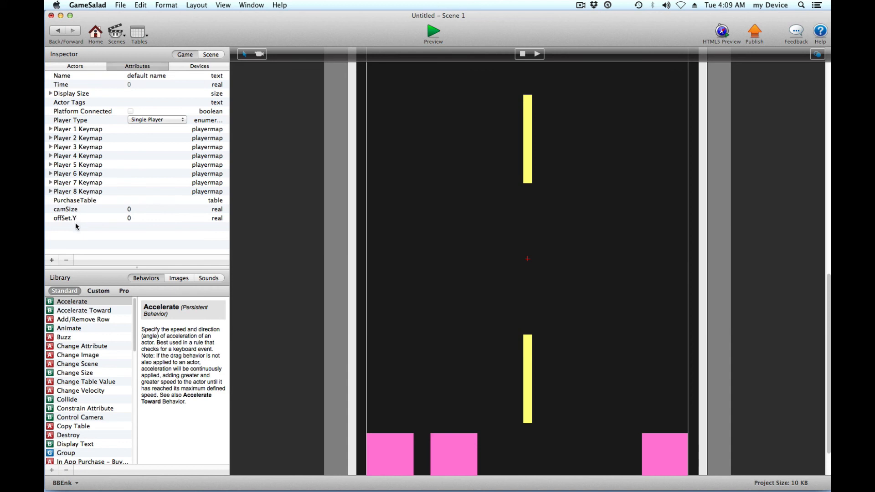
pyautogui.click(82, 65)
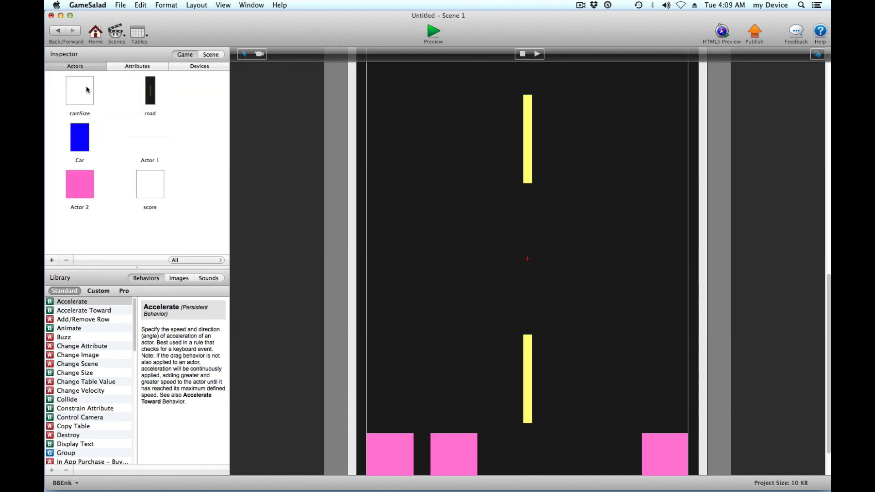
pyautogui.click(86, 90)
pyautogui.scroll(-3, 411, 404)
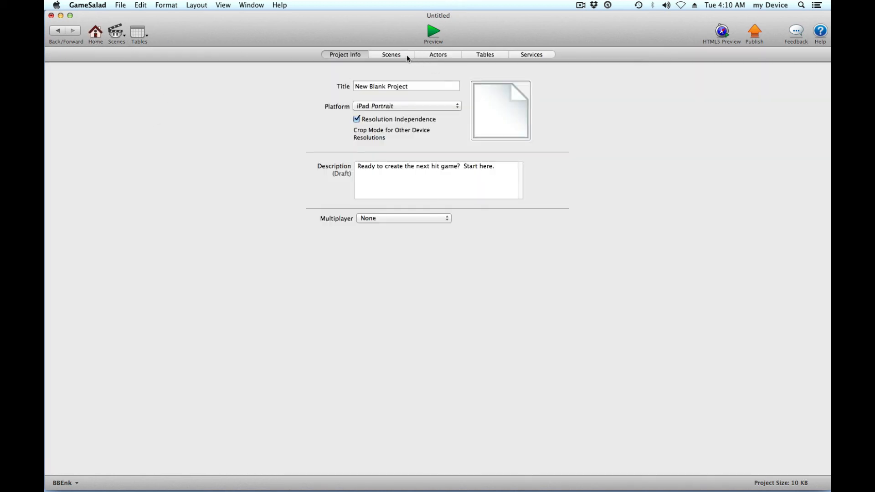
pyautogui.click(407, 56)
pyautogui.click(79, 93)
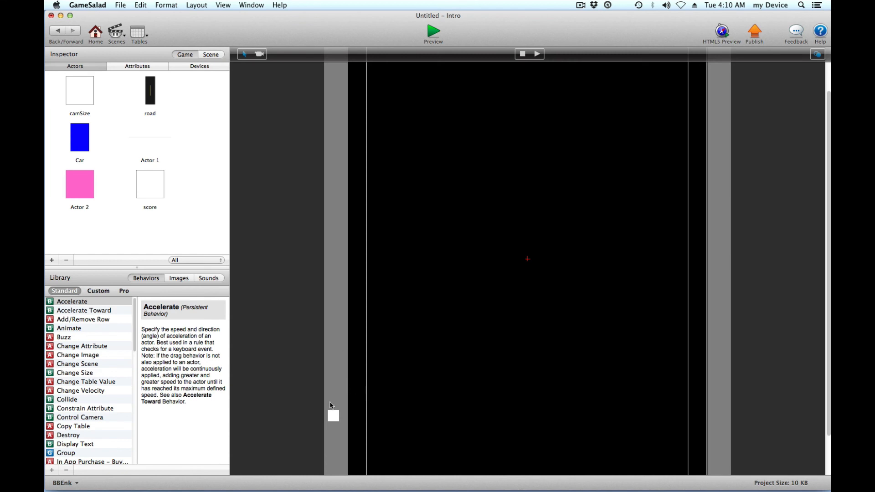
pyautogui.doubleClick(333, 416)
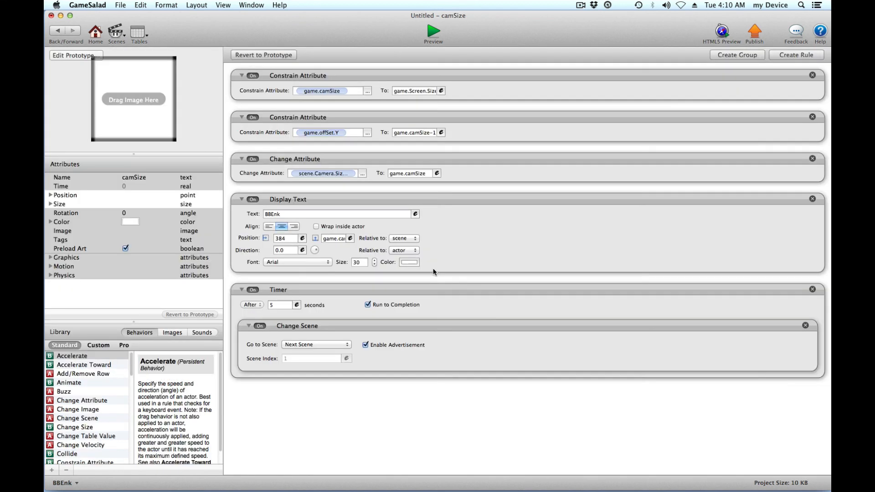
# - Review the expressions of the two Constrain Attribute behaviors that drive game.camSize and game.offSet.Y
pyautogui.click(420, 91)
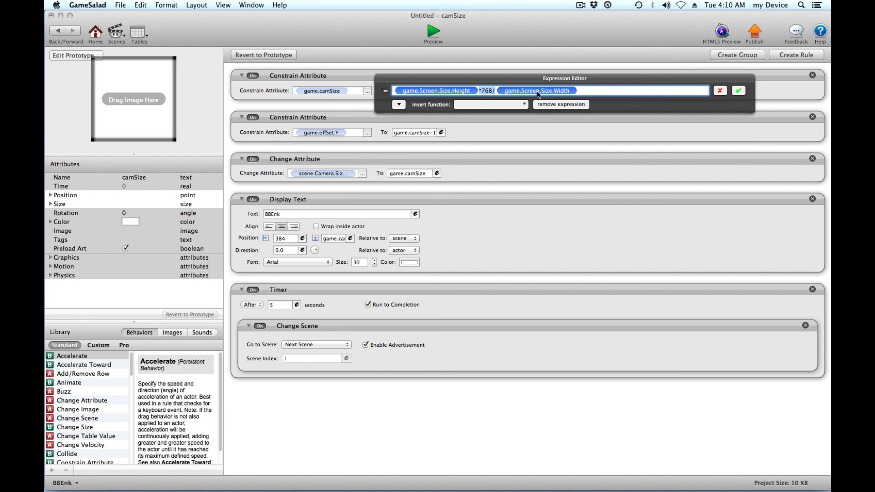
pyautogui.click(739, 91)
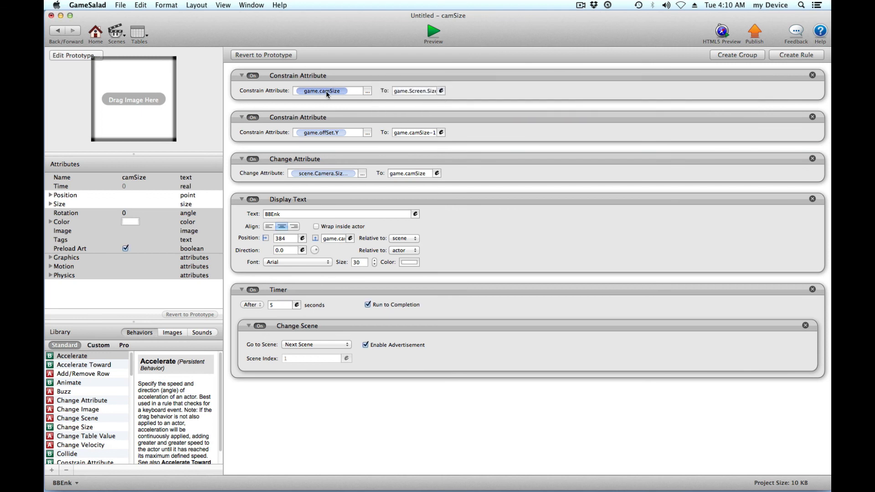
pyautogui.click(422, 91)
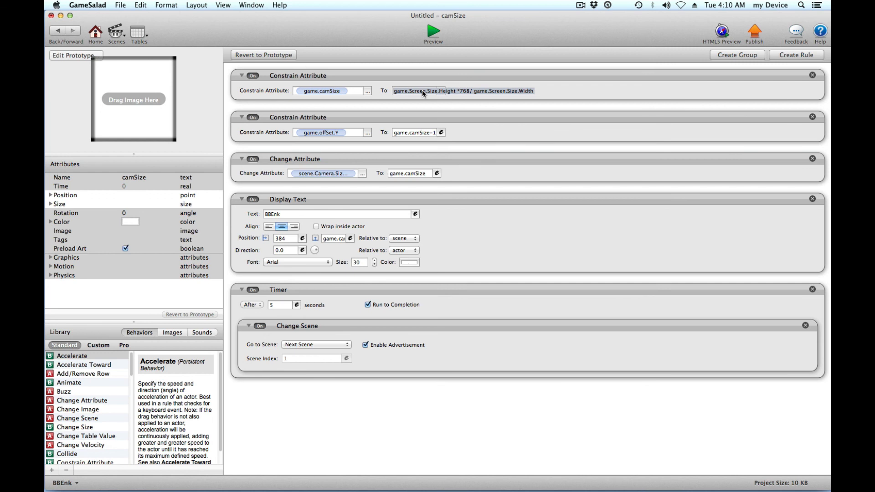
pyautogui.press('Return')
pyautogui.click(318, 133)
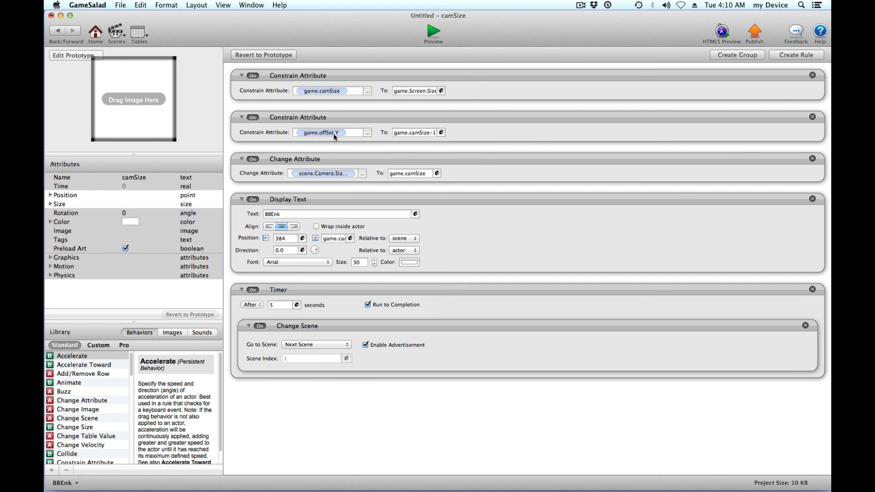
pyautogui.click(441, 133)
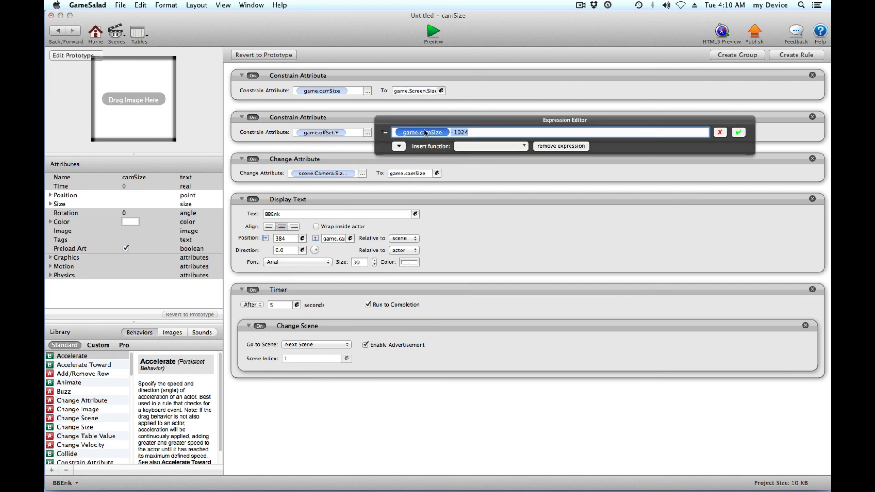
pyautogui.click(424, 133)
pyautogui.click(479, 131)
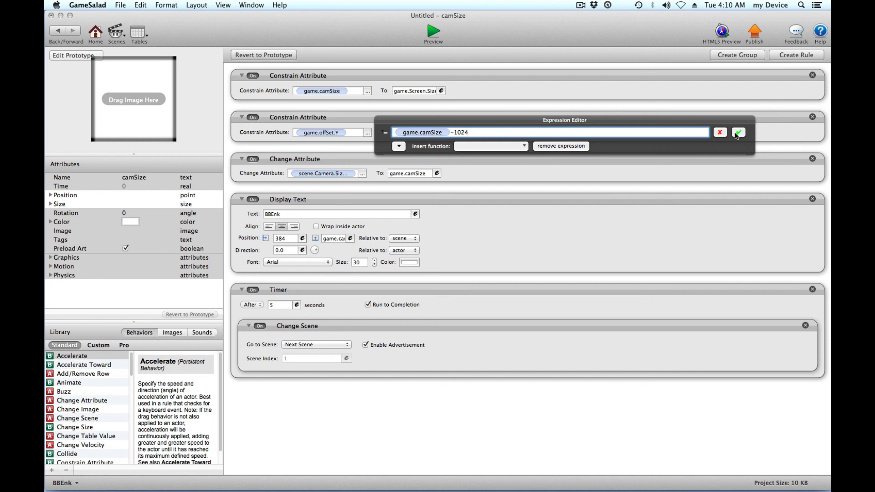
pyautogui.click(739, 132)
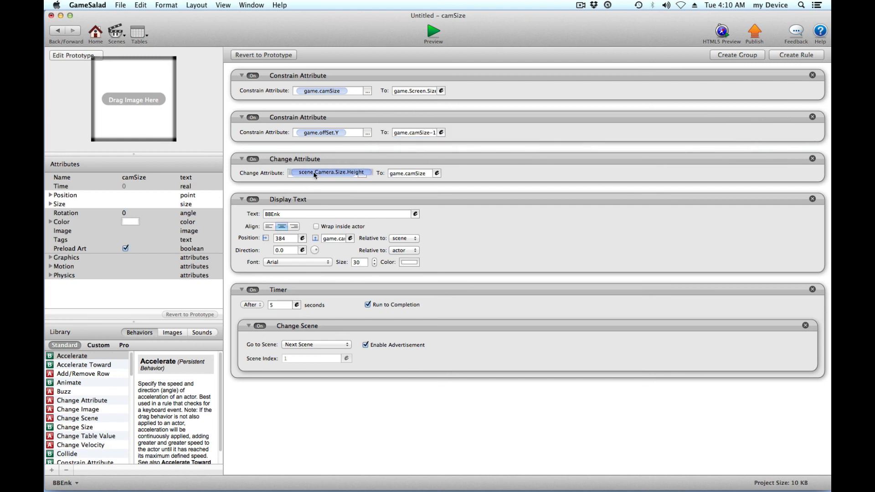
# - Examine the Intro instance's Change Attribute behavior that sets scene.Camera.Size.Height to game.camSize
pyautogui.click(399, 166)
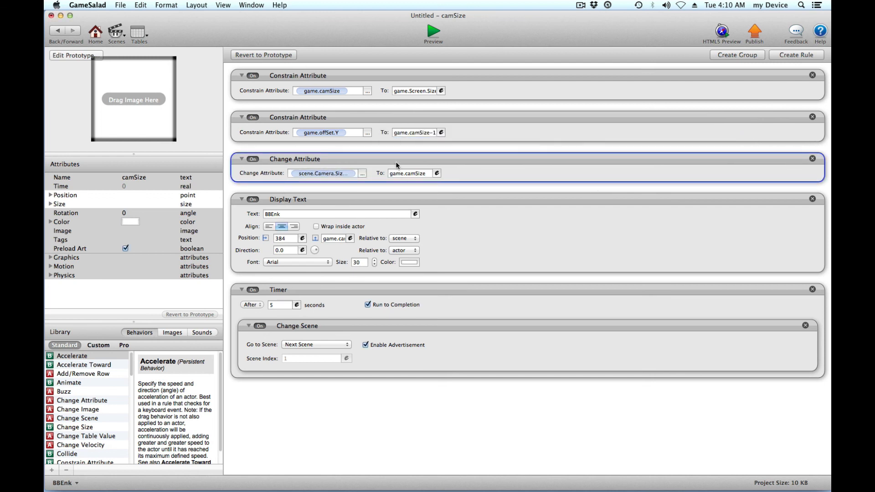
pyautogui.click(350, 176)
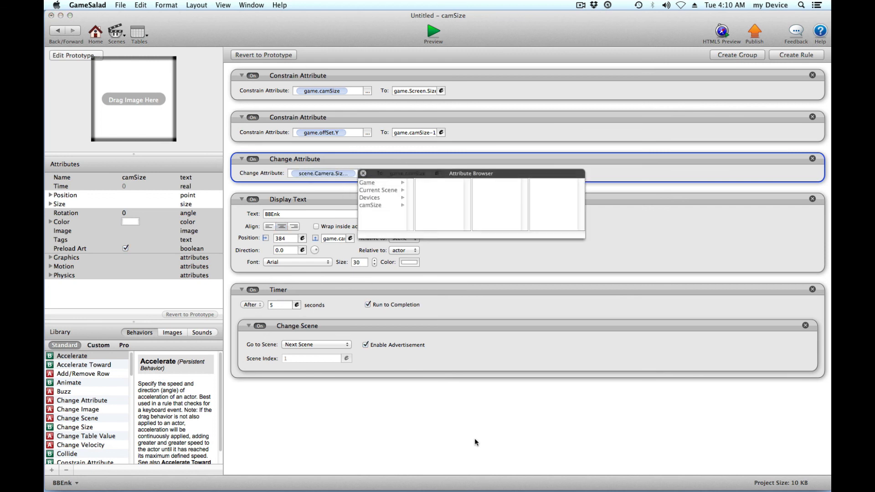
pyautogui.click(363, 174)
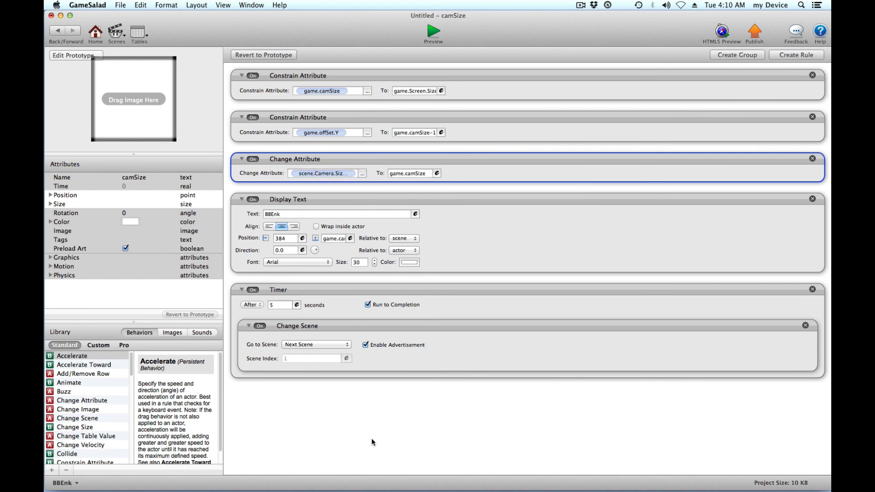
pyautogui.click(371, 439)
pyautogui.click(320, 161)
# - Open the camSize instance in Scene 1 and select its Change Attribute behavior
pyautogui.click(95, 33)
pyautogui.click(391, 55)
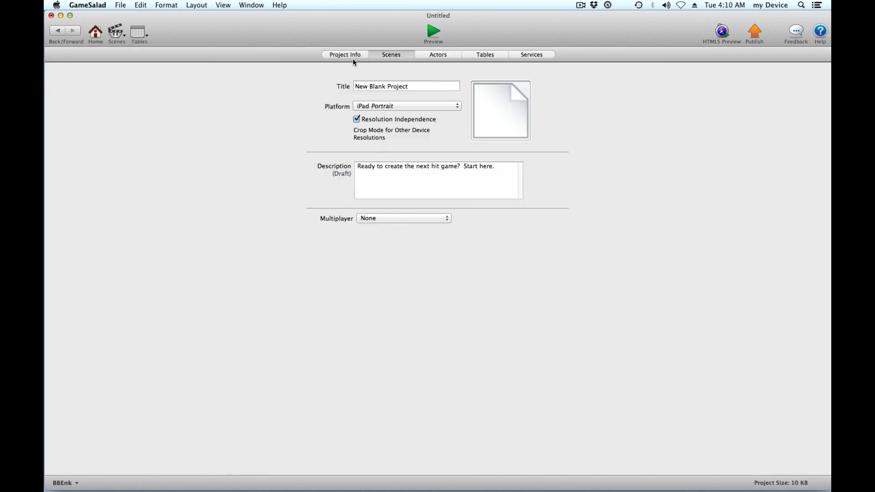
pyautogui.click(159, 79)
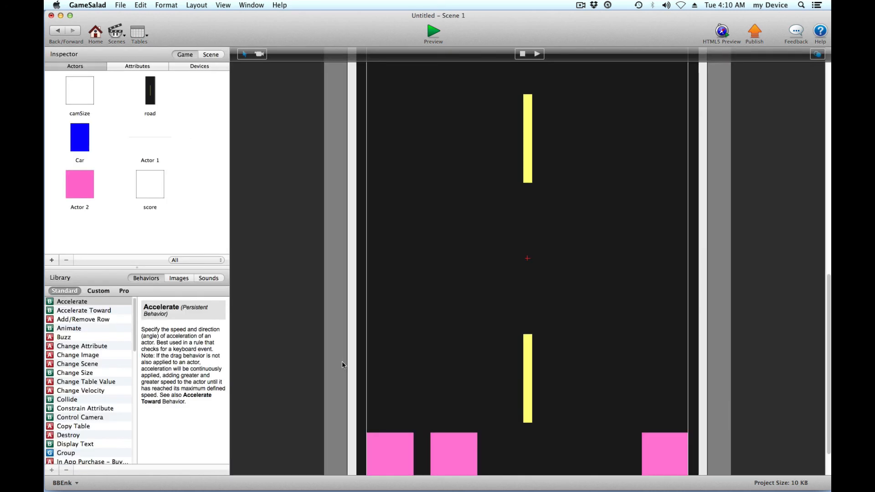
pyautogui.doubleClick(337, 442)
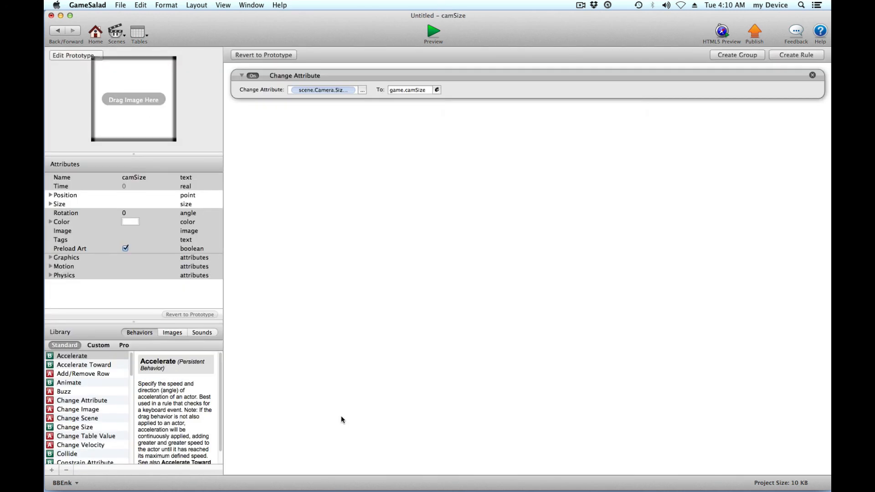
pyautogui.click(329, 75)
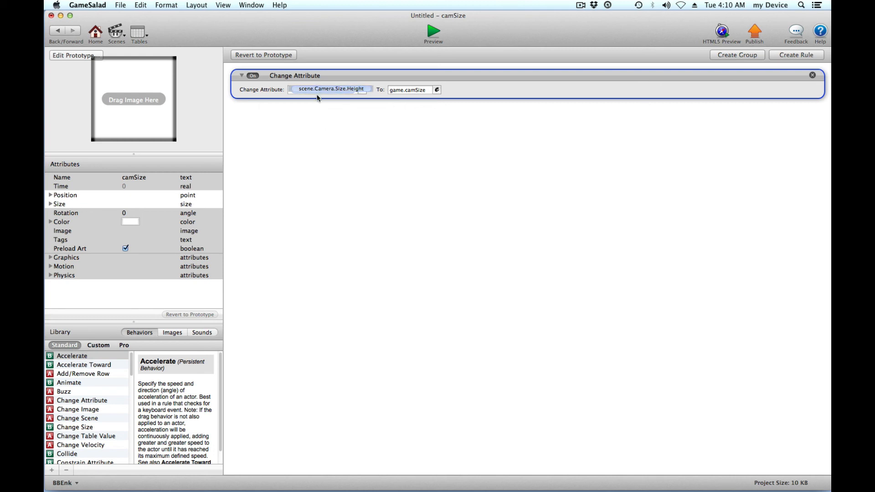
# - Add a third scene to the project and open it
pyautogui.click(95, 32)
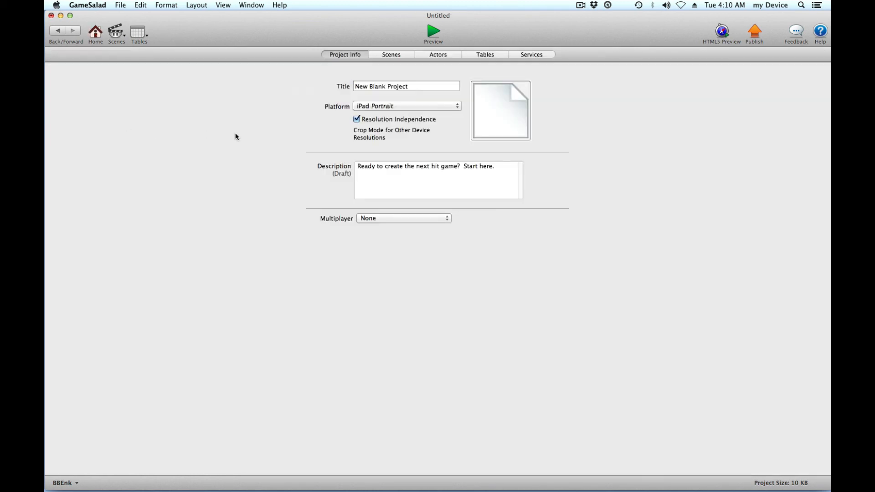
pyautogui.click(387, 55)
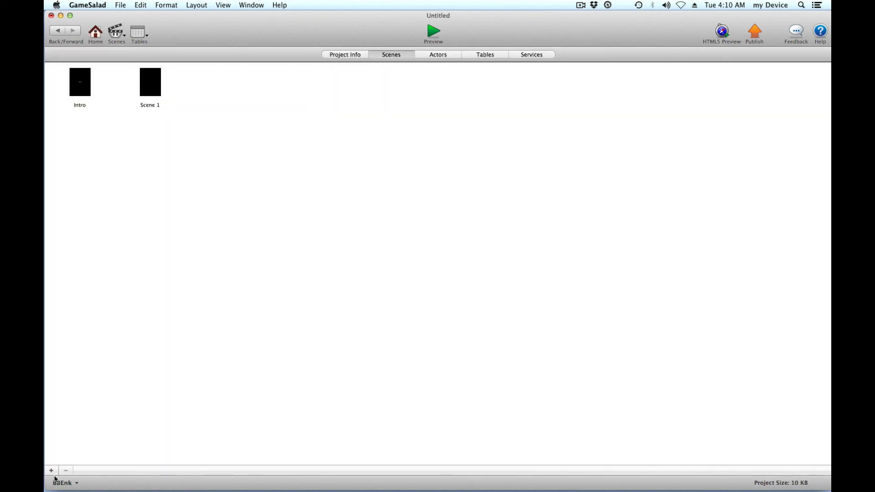
pyautogui.click(51, 470)
pyautogui.doubleClick(211, 85)
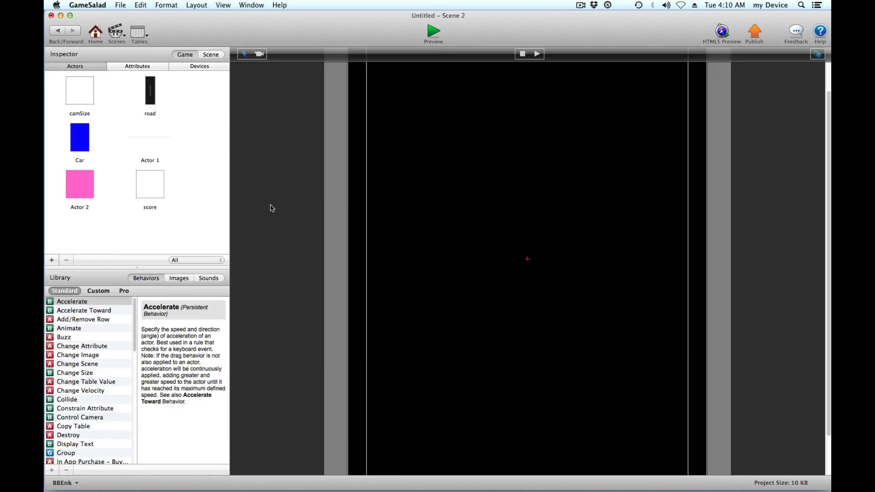
# - Place a camSize actor outside the left edge of Scene 2 and unlock that instance's behaviors
pyautogui.moveTo(78, 93); pyautogui.dragTo(338, 450)
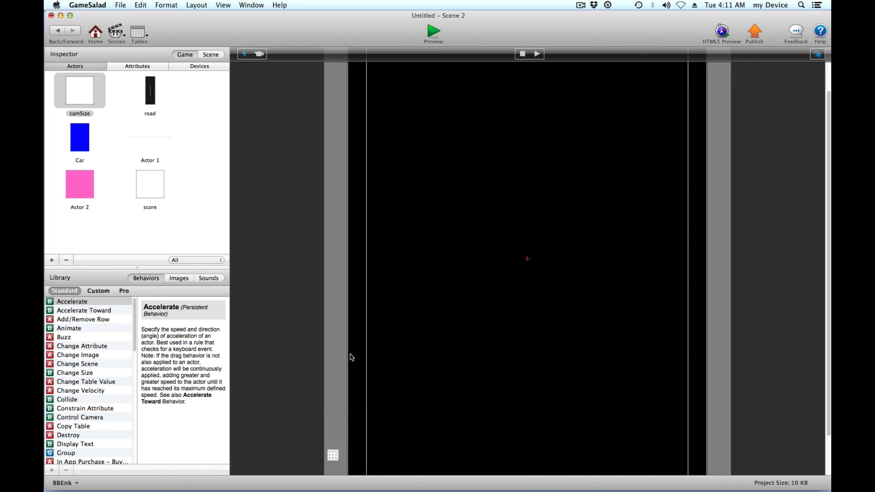
pyautogui.doubleClick(333, 454)
pyautogui.click(526, 248)
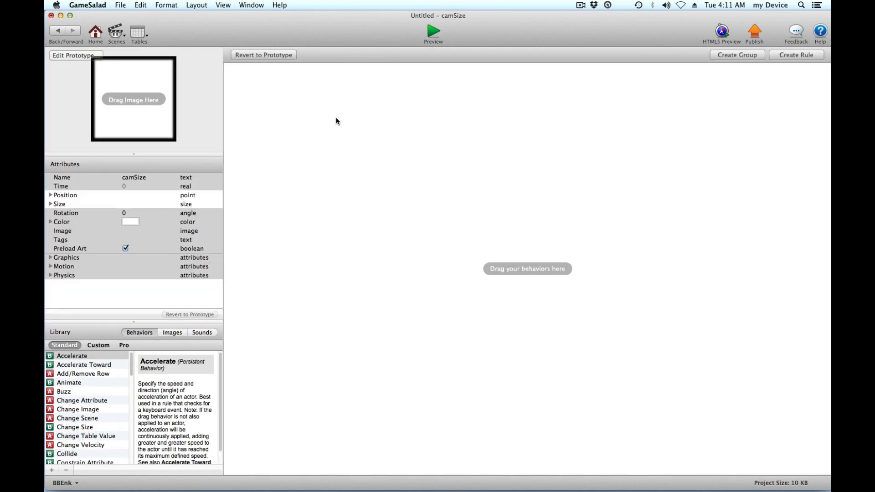
# - Paste the Change Attribute behavior for scene.Camera.Size.Height into the Scene 2 camSize instance and return to the project overview
pyautogui.click(141, 5)
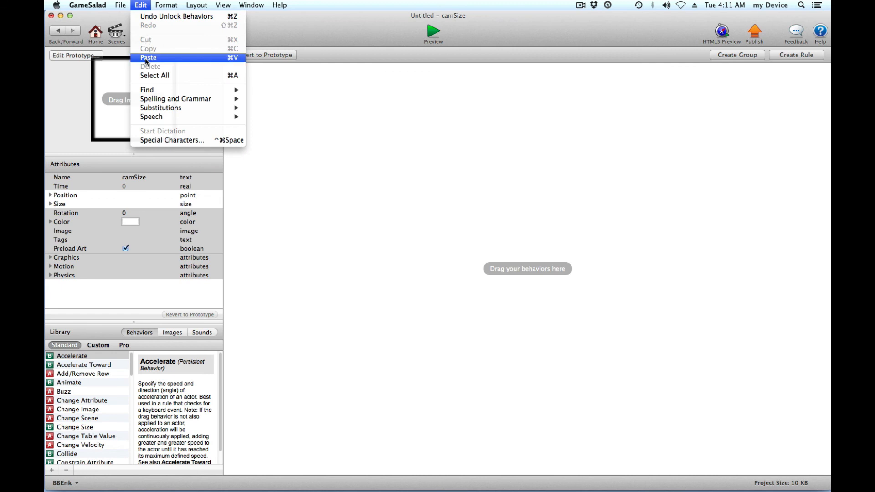
pyautogui.click(146, 57)
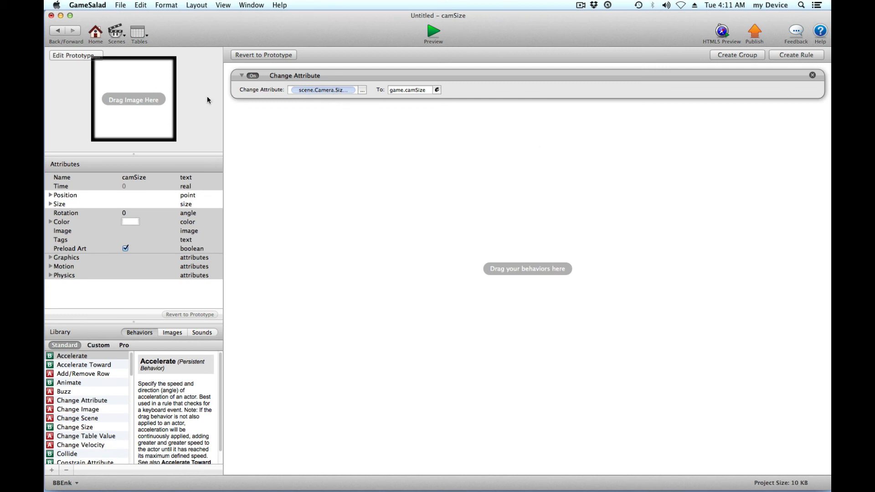
pyautogui.click(96, 35)
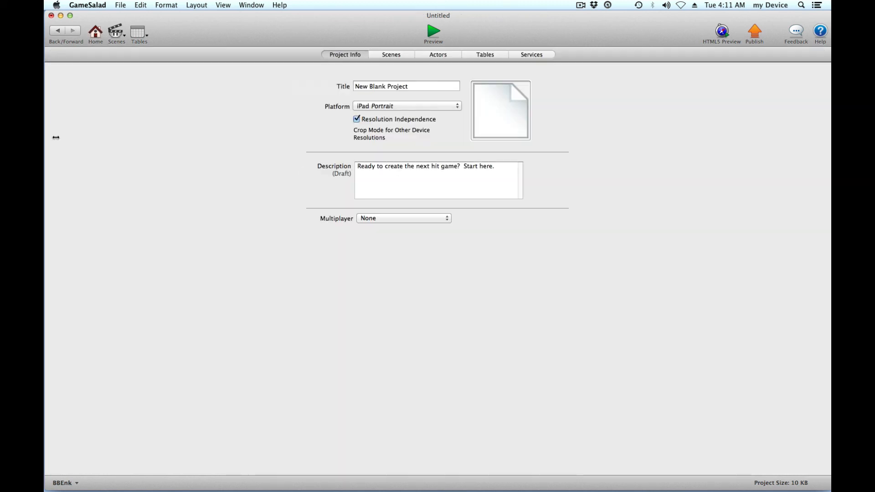